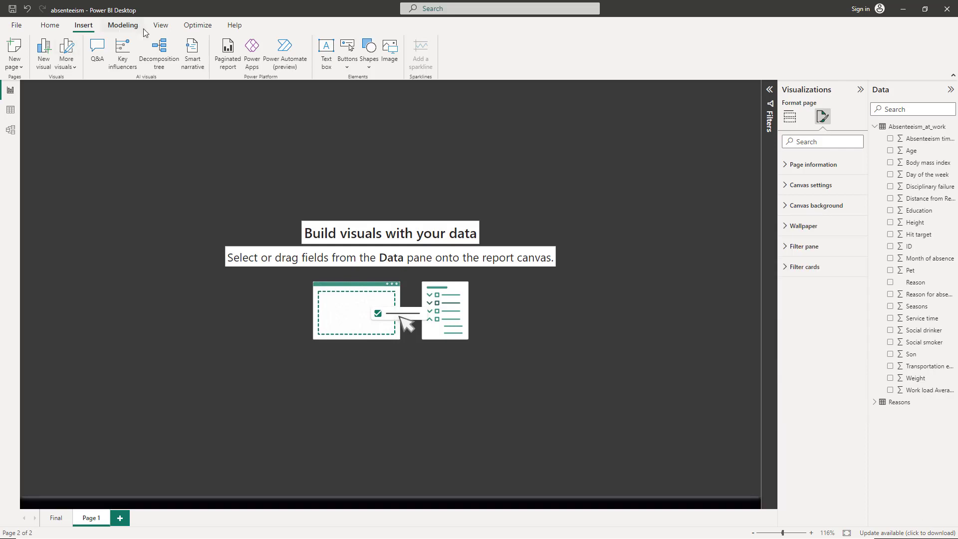
Set the canvas background color of Page 1 to the black theme color.
left_click(161, 25)
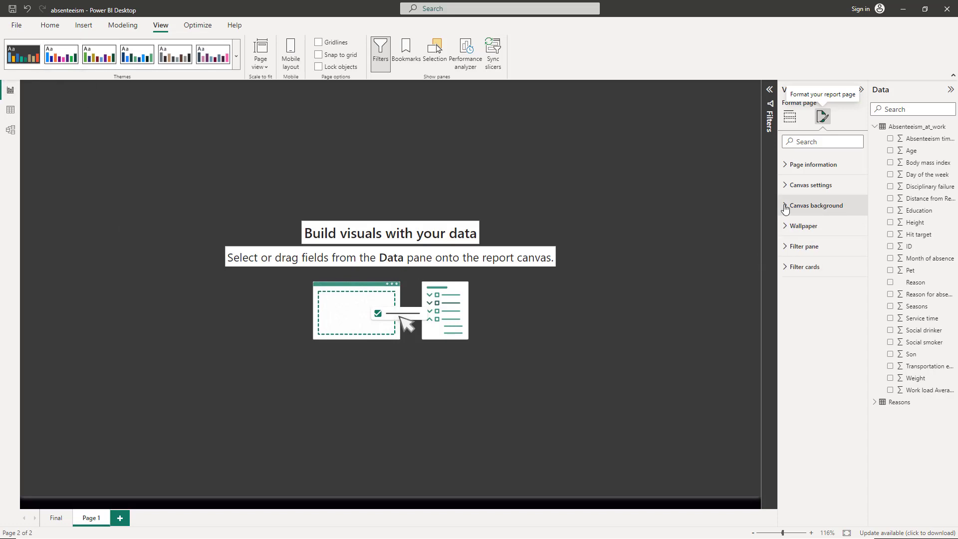
left_click(816, 205)
left_click(798, 239)
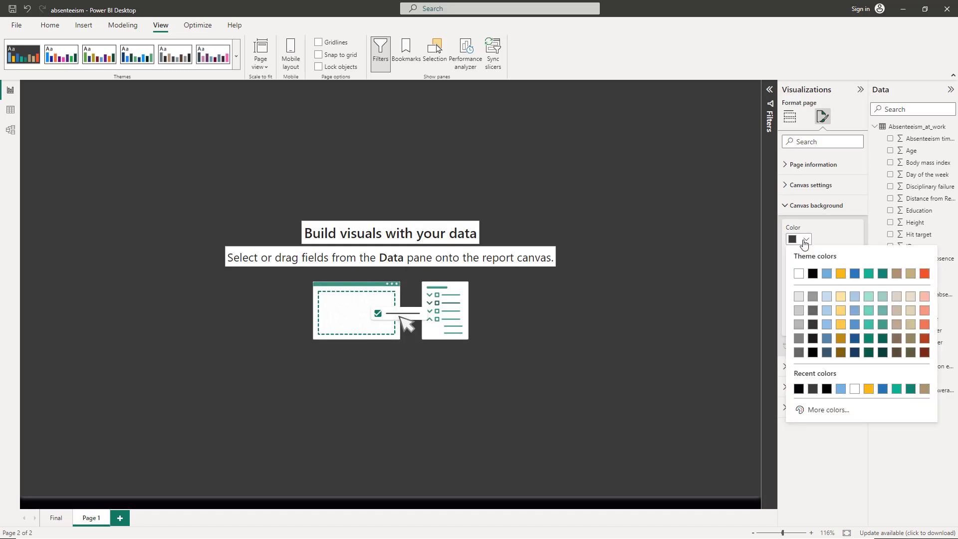
left_click(812, 274)
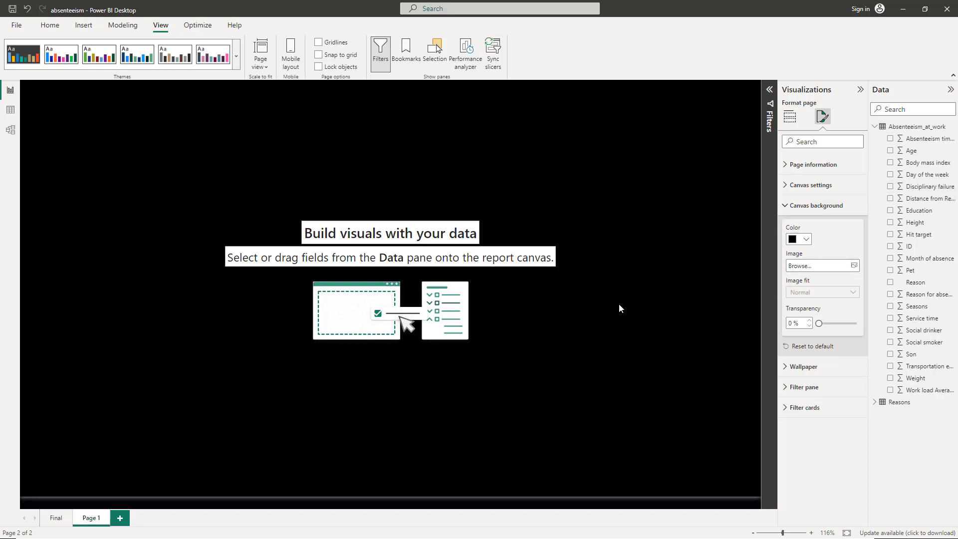
Add a card visual for the absenteeism time field and summarize it as an average.
left_click_drag(908, 139, 484, 155)
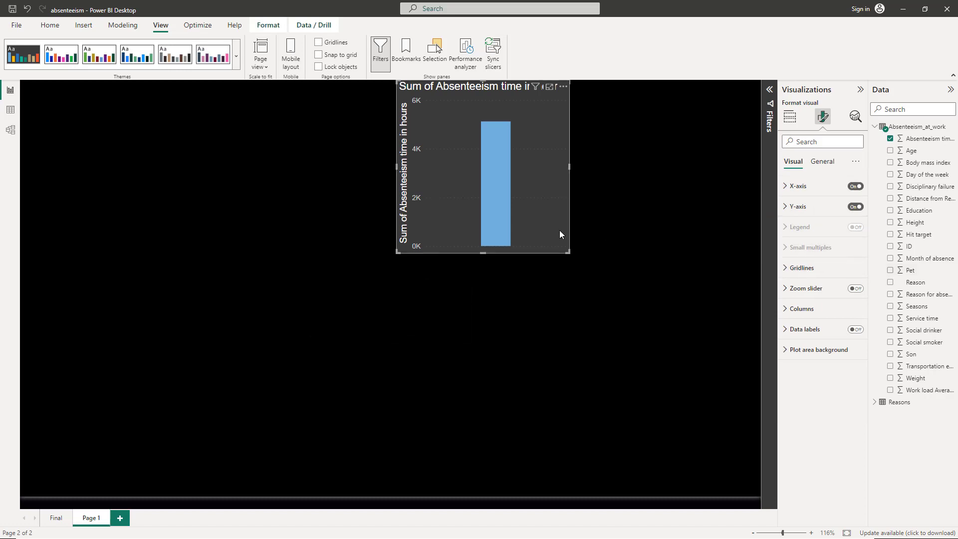
left_click_drag(560, 234, 515, 281)
left_click(790, 117)
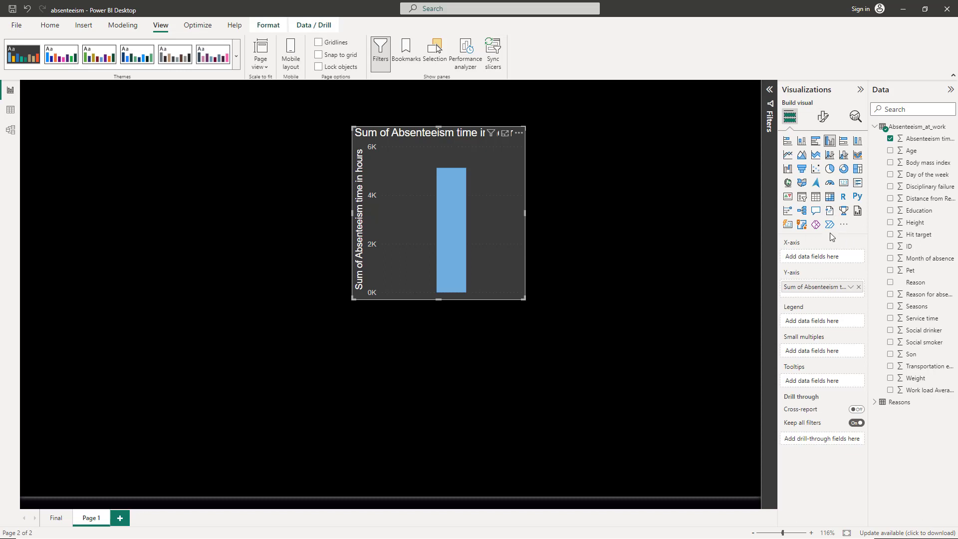
left_click(842, 186)
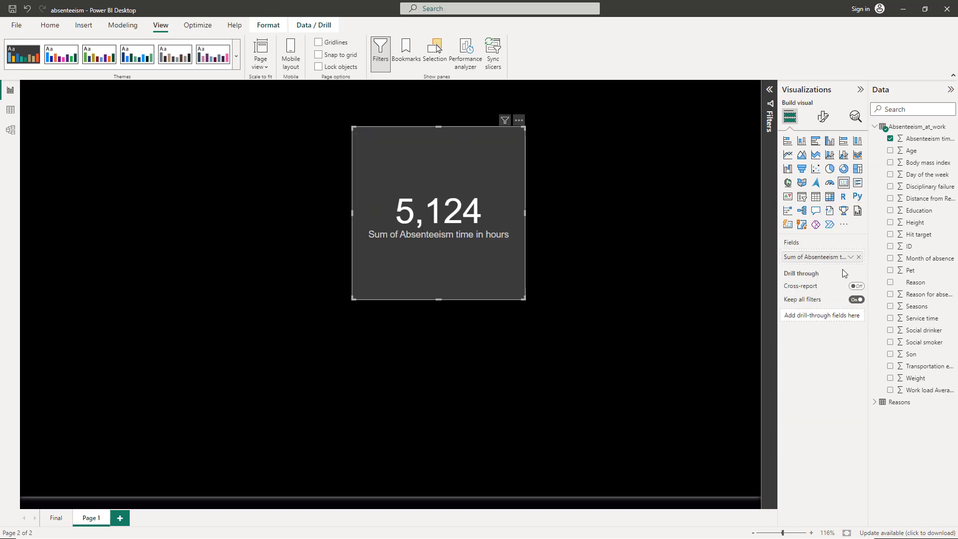
left_click(850, 256)
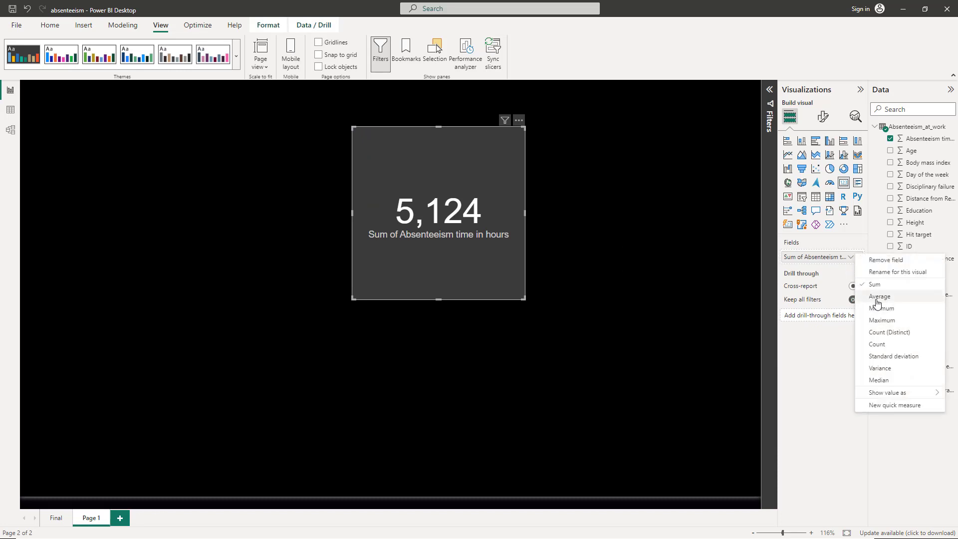
left_click(879, 294)
Shrink the average absenteeism card and place it near the canvas's left edge, about halfway down.
left_click_drag(524, 298, 184, 184)
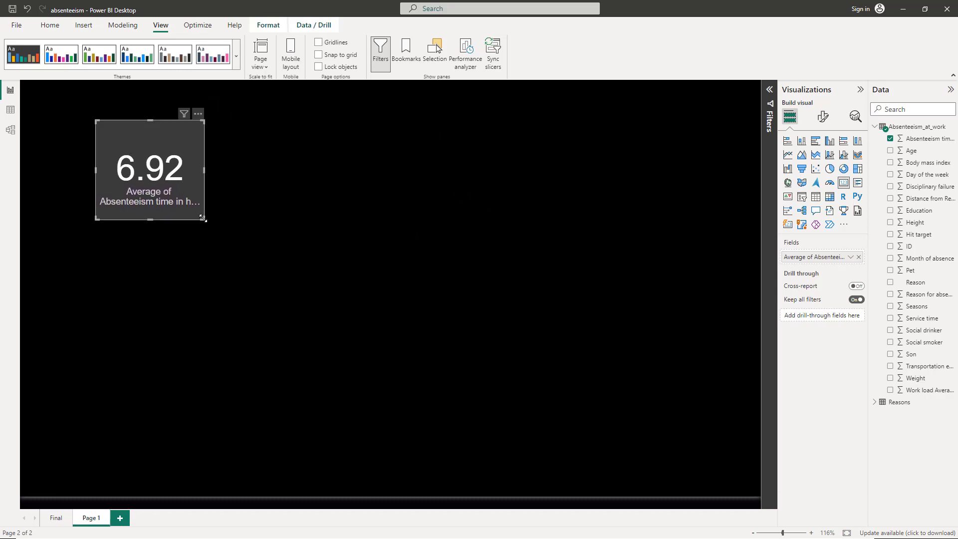
left_click_drag(202, 218, 198, 199)
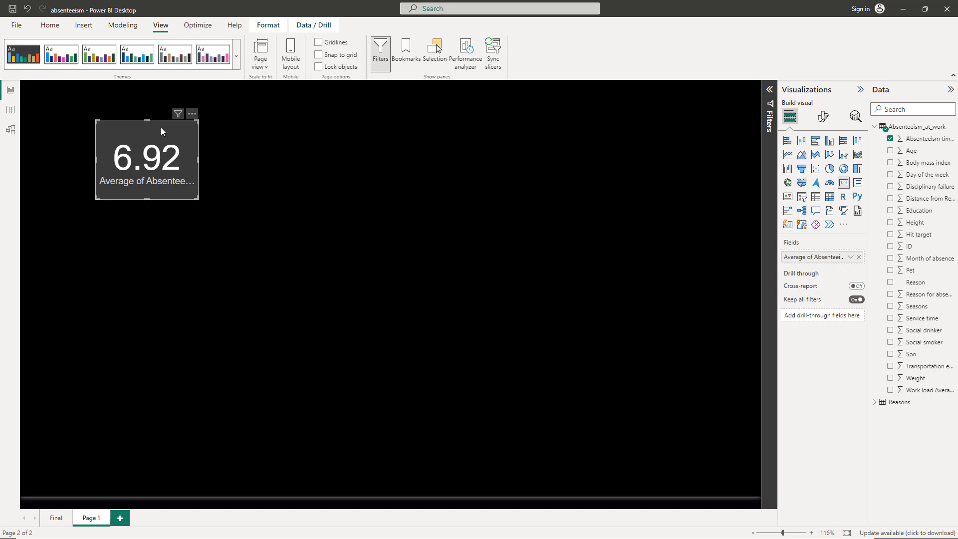
left_click_drag(161, 127, 127, 229)
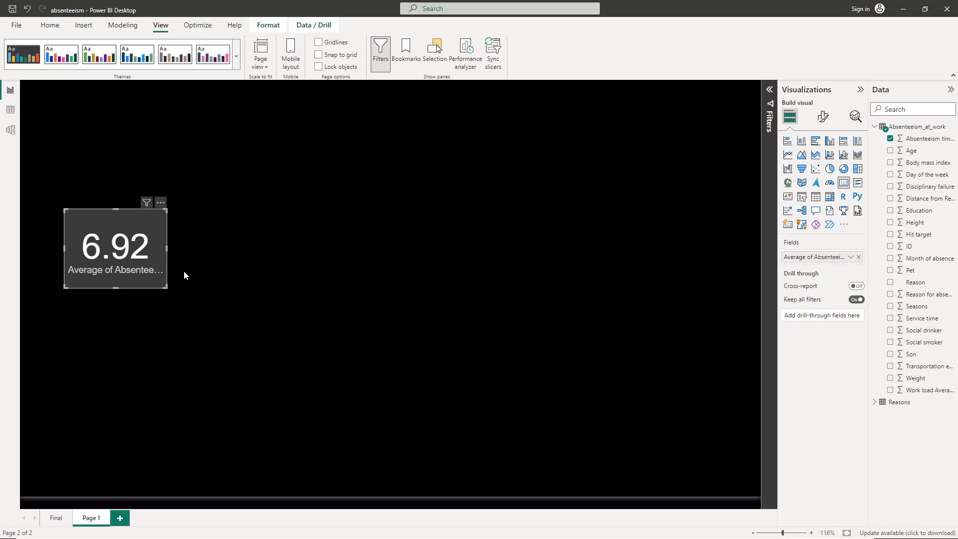
left_click_drag(160, 265, 195, 270)
left_click(281, 285)
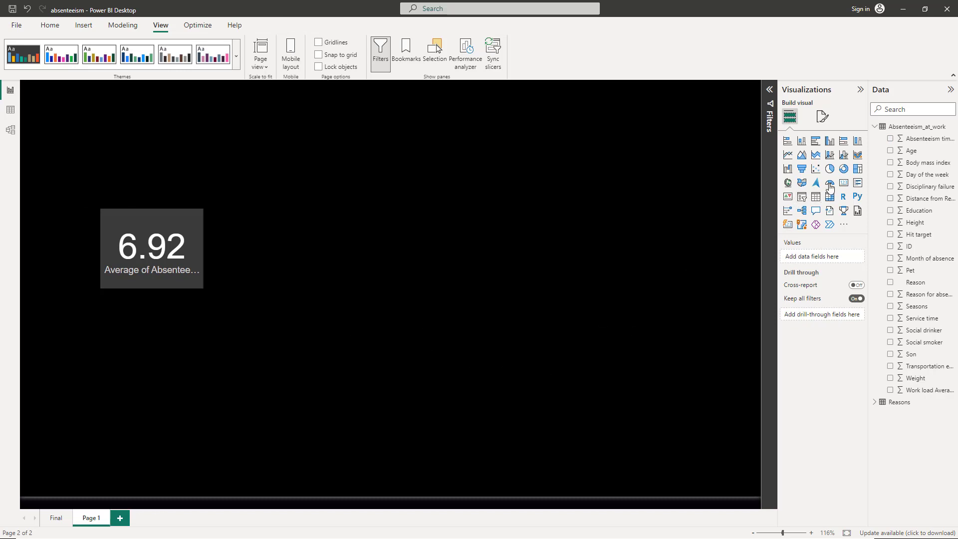
Add a visual of the Education field below and to the right of the card, and convert it to a donut chart.
left_click(847, 169)
left_click(892, 210)
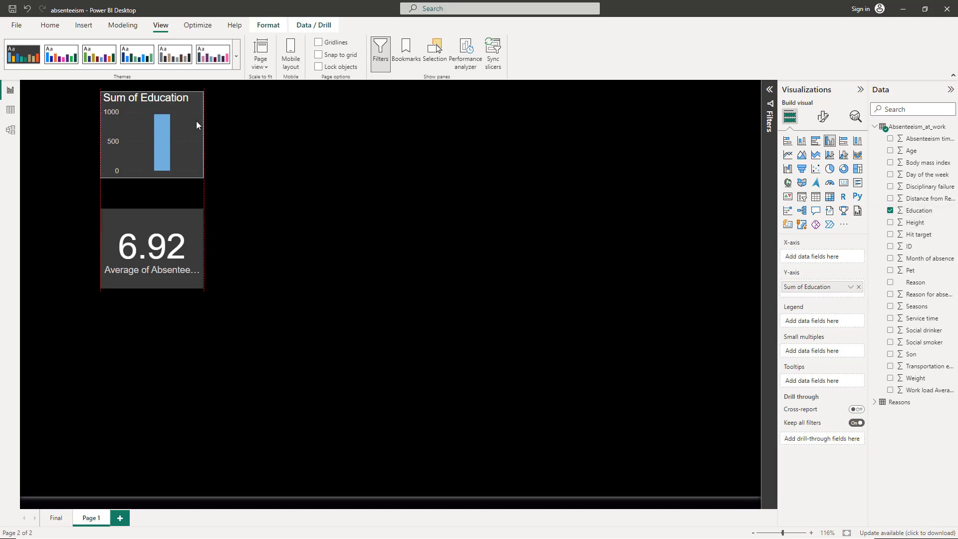
left_click_drag(196, 121, 274, 369)
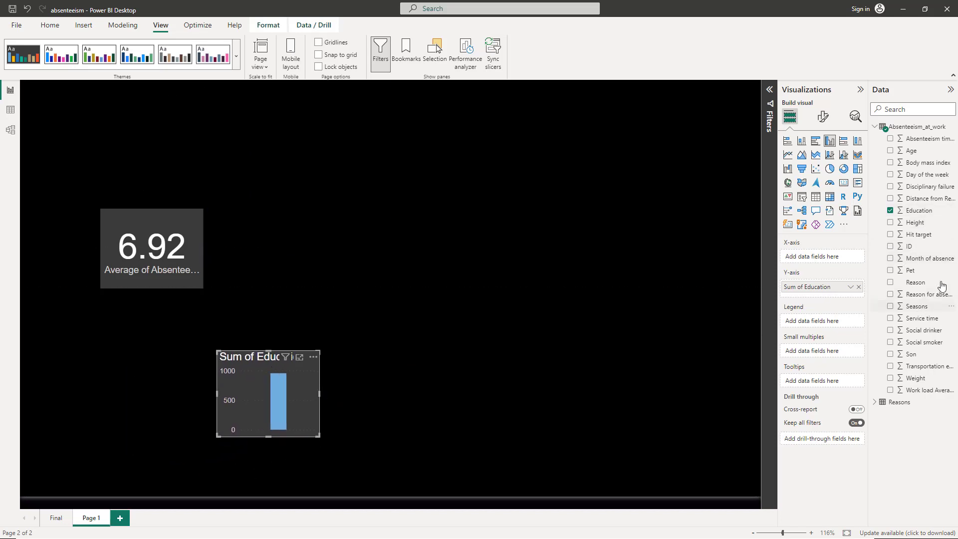
left_click_drag(922, 215, 925, 452)
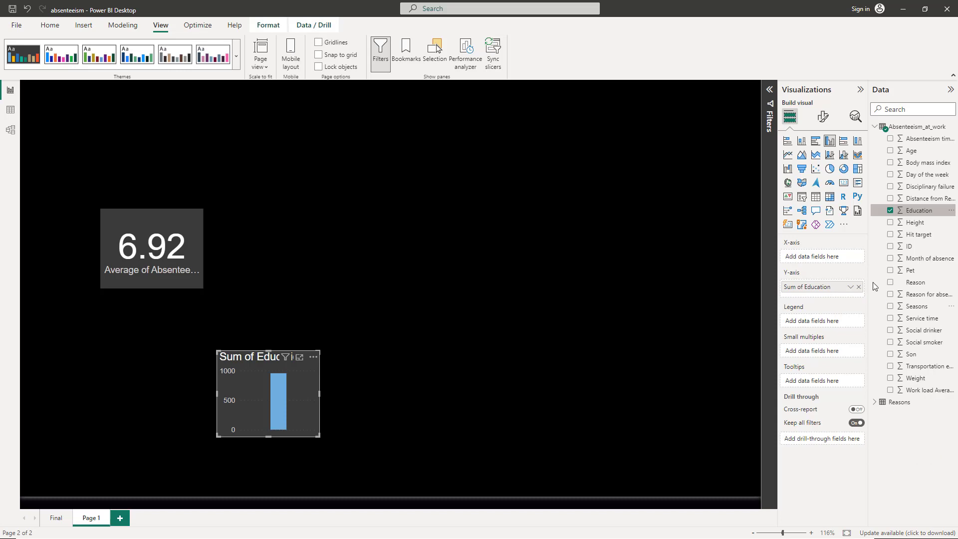
left_click(843, 168)
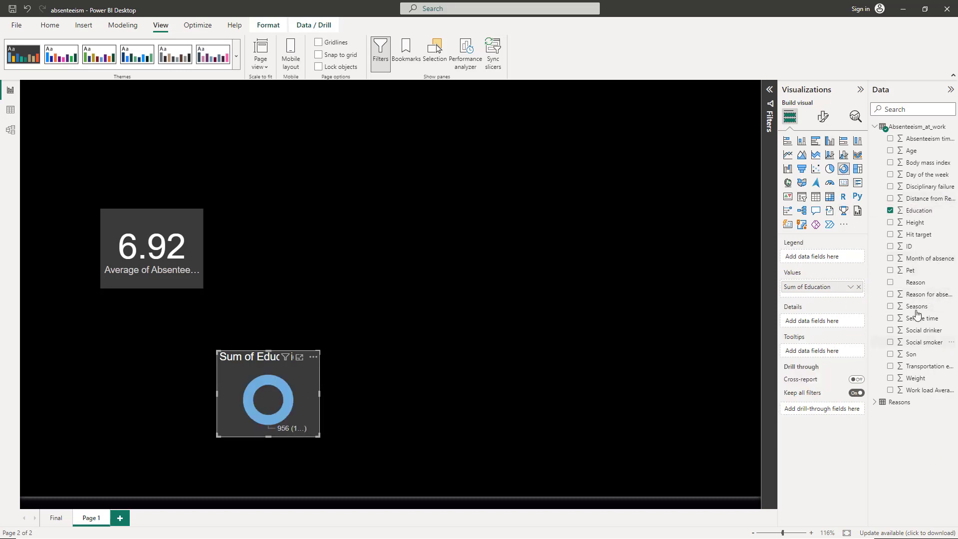
Use Education as the donut chart's legend with a count of Education as values, and enlarge the chart.
left_click_drag(920, 212, 822, 258)
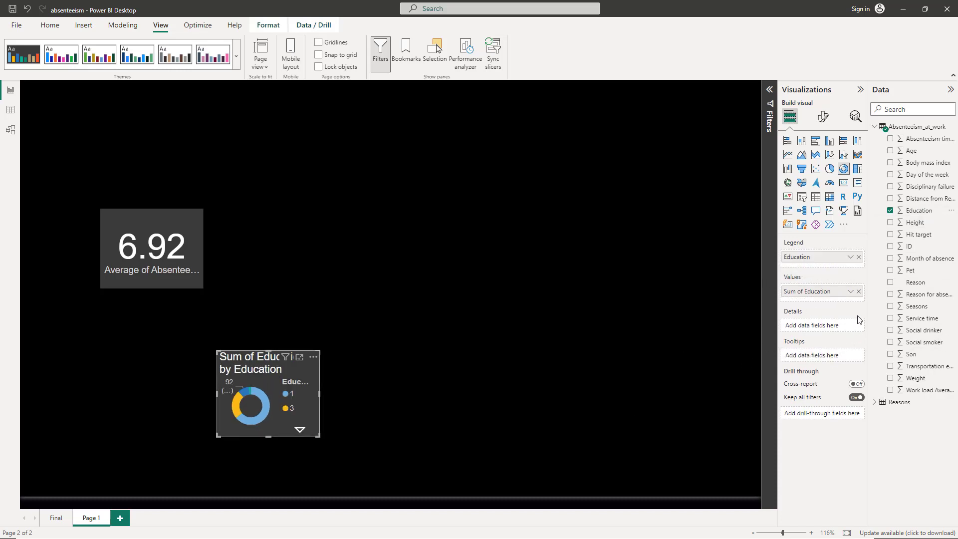
left_click(851, 292)
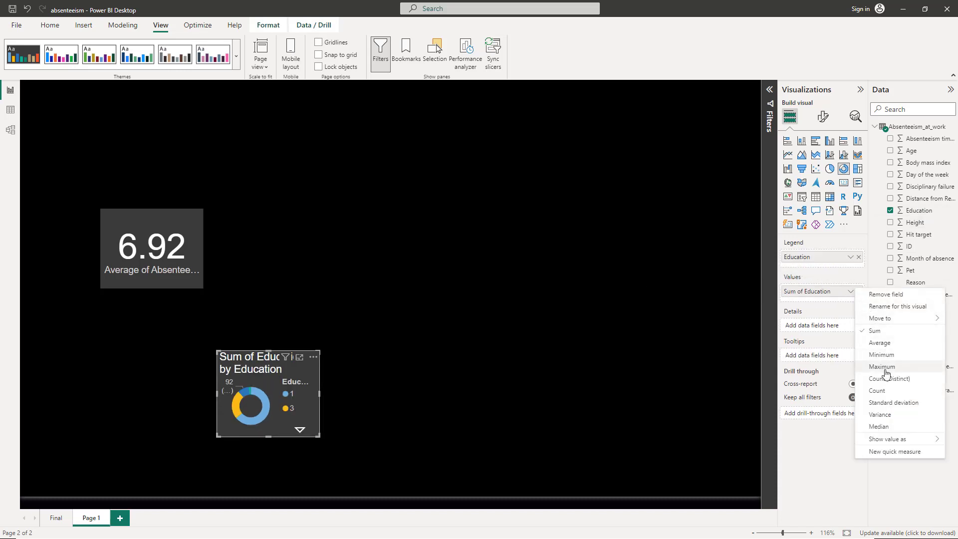
left_click(877, 391)
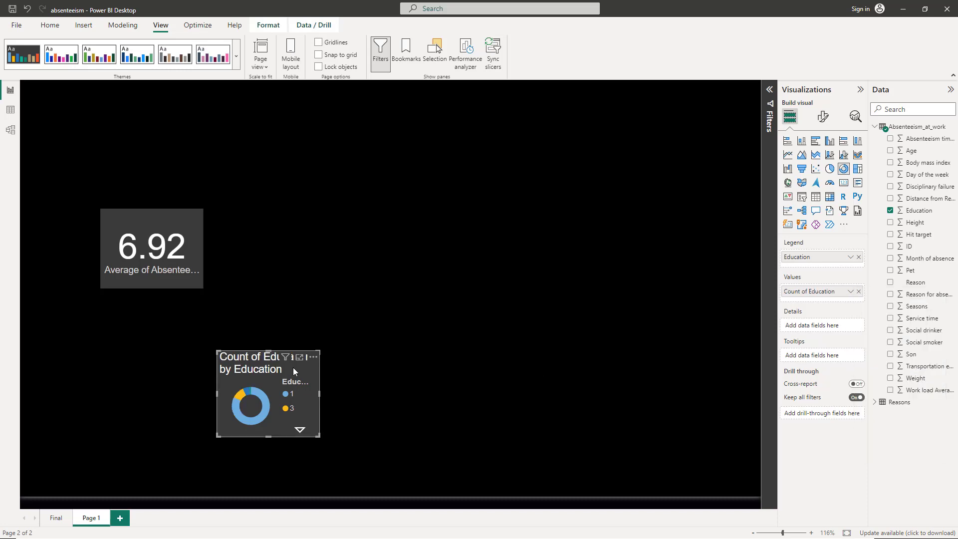
left_click_drag(293, 372, 307, 341)
mouse_move(335, 410)
left_mouse_down()
mouse_move(376, 436)
mouse_move(352, 415)
left_mouse_up()
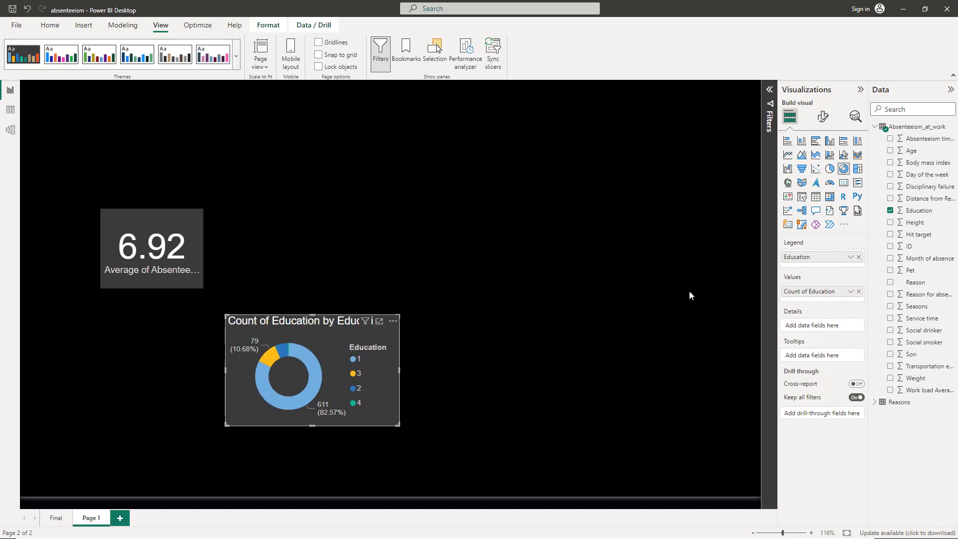
Set the donut chart's label contents to All detail labels and turn off its legend.
left_click(823, 117)
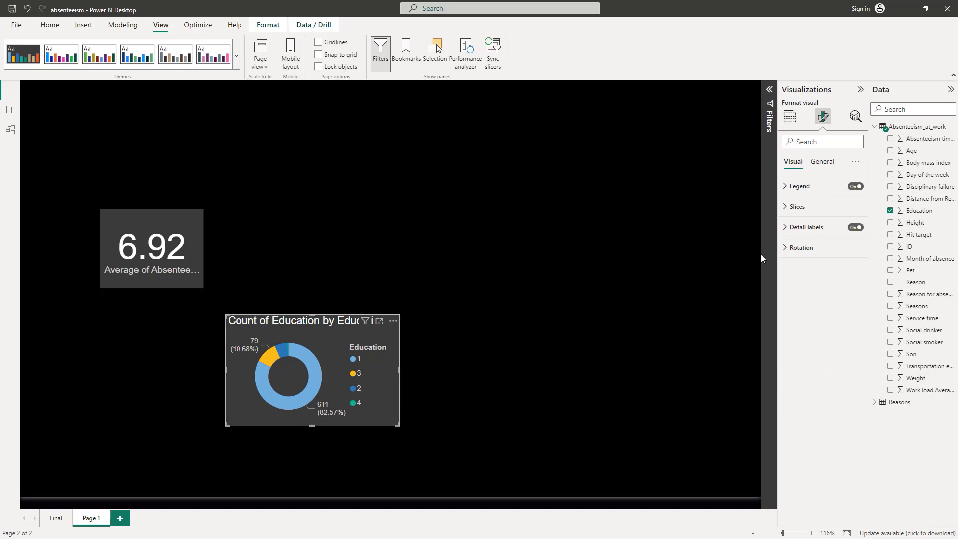
left_click(788, 228)
left_click(816, 277)
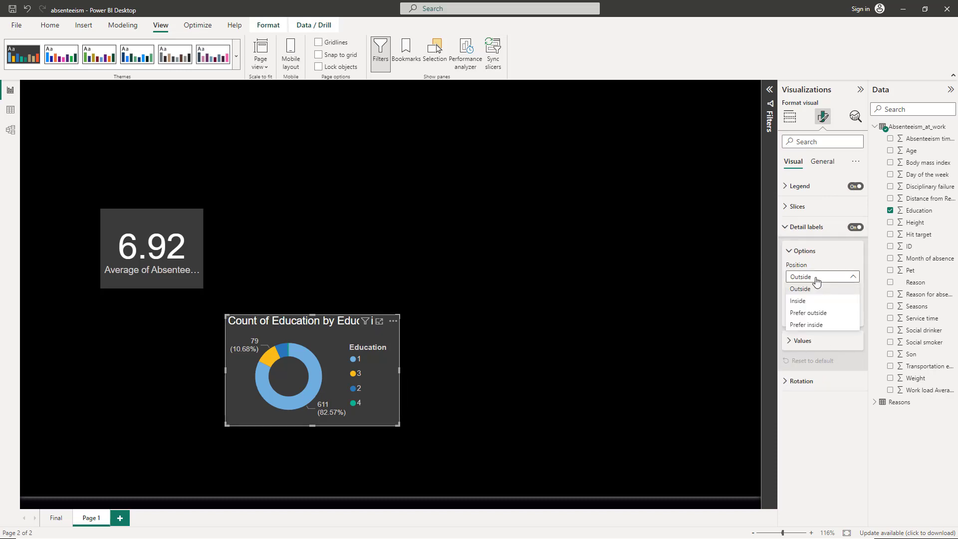
left_click(817, 279)
left_click(825, 316)
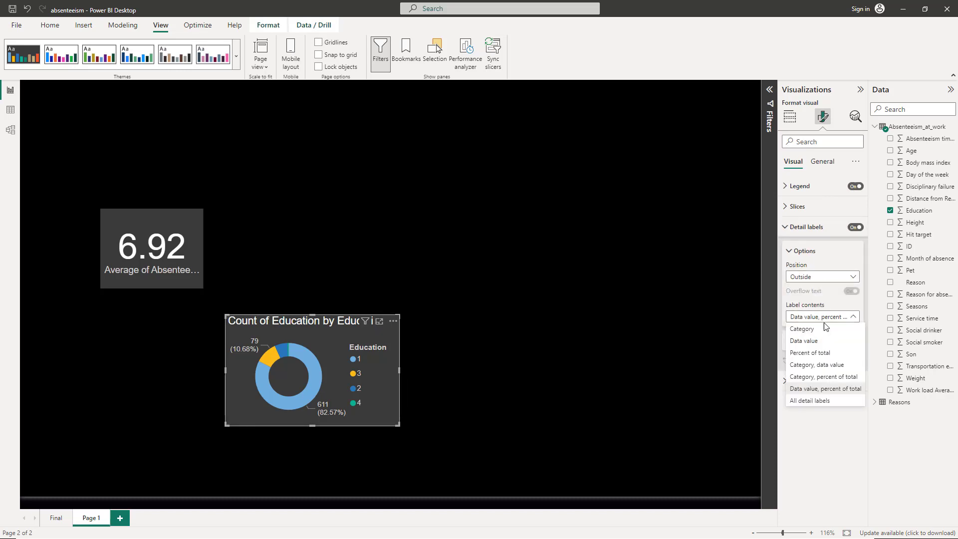
left_click(824, 404)
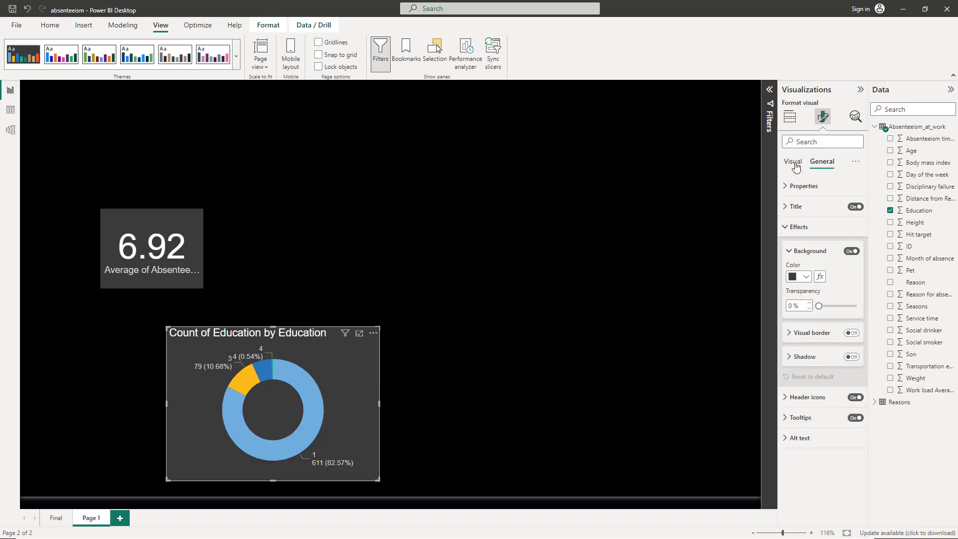
Reduce the donut chart's inner radius to 23% and move the chart slightly up.
left_click(794, 162)
left_click(794, 206)
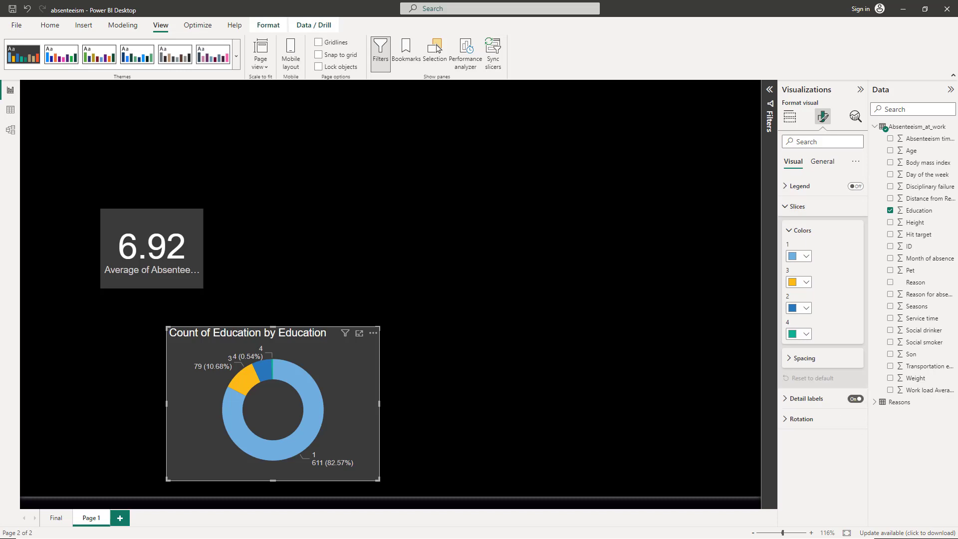
left_click(812, 365)
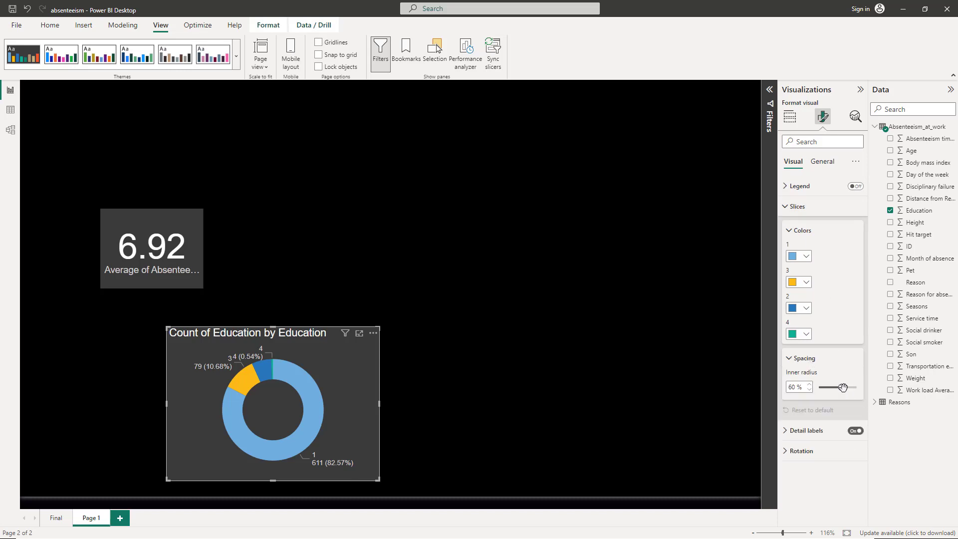
left_click_drag(843, 387, 824, 388)
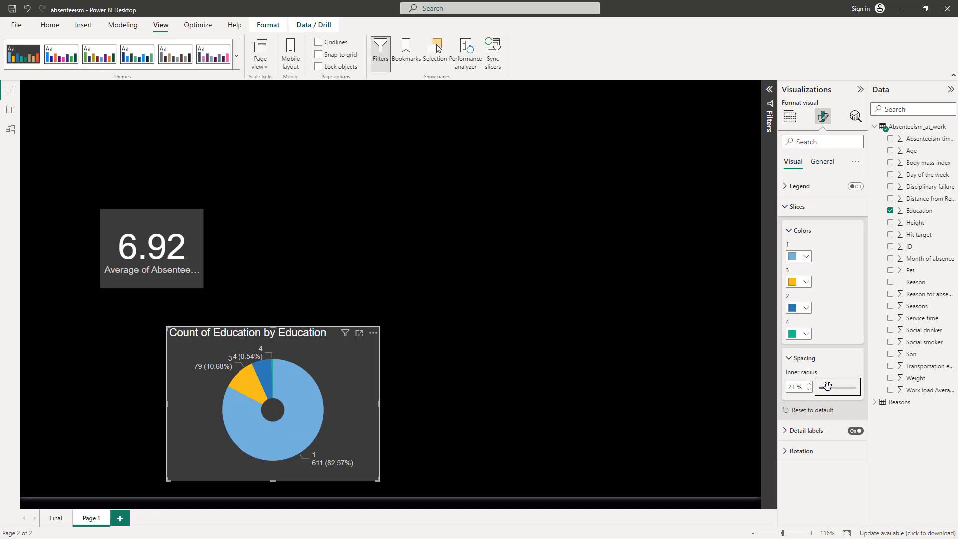
left_click_drag(360, 431, 361, 410)
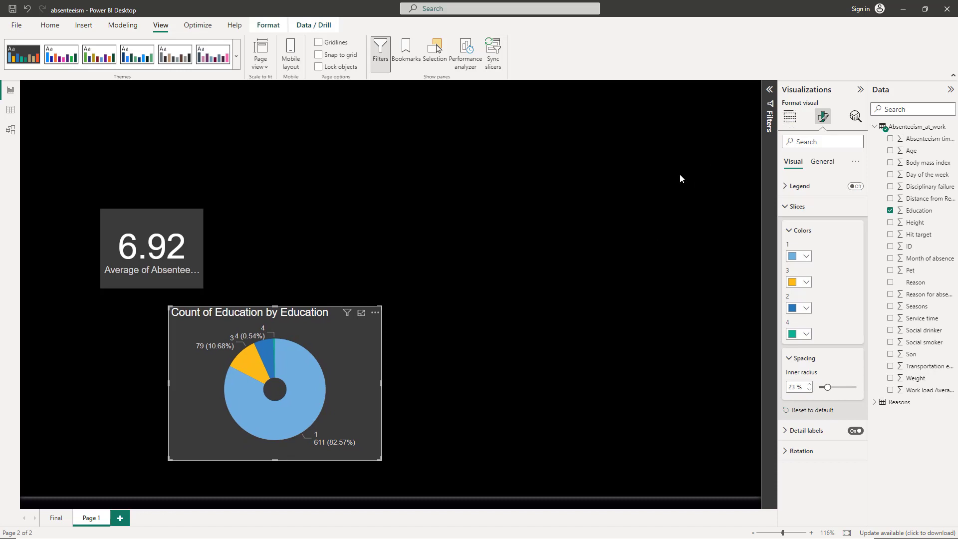
Change the page's canvas type to Custom with a height of 1920 px and a width of 1880 px.
left_click(567, 232)
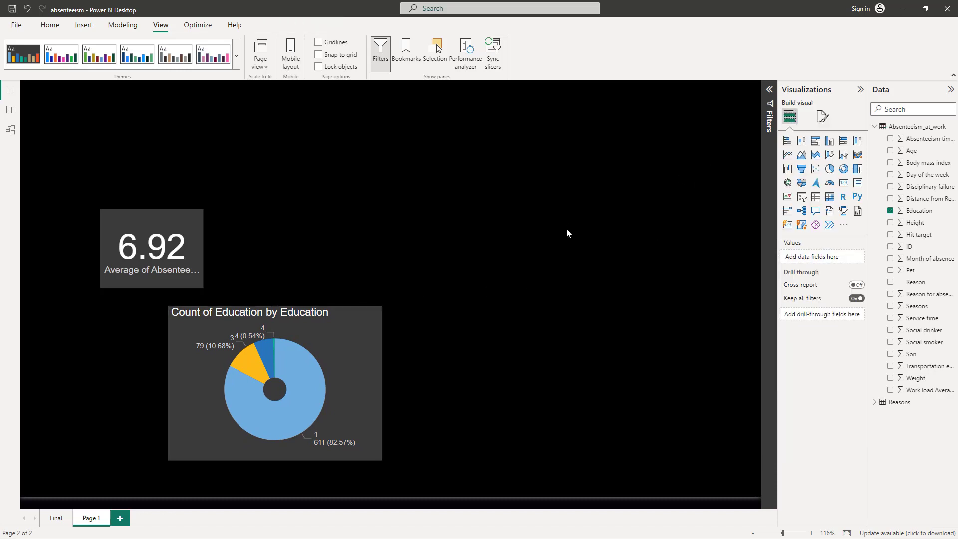
left_click(822, 117)
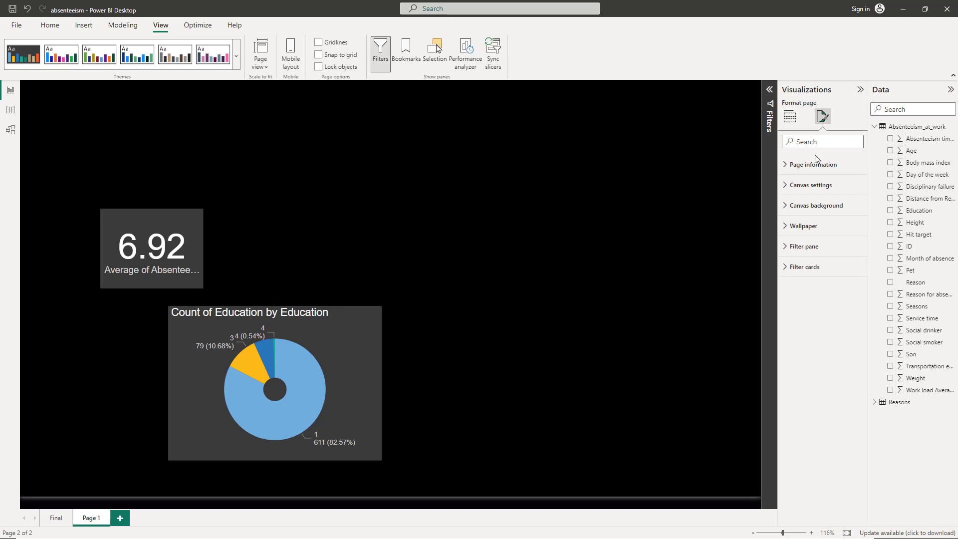
left_click(808, 186)
left_click(813, 219)
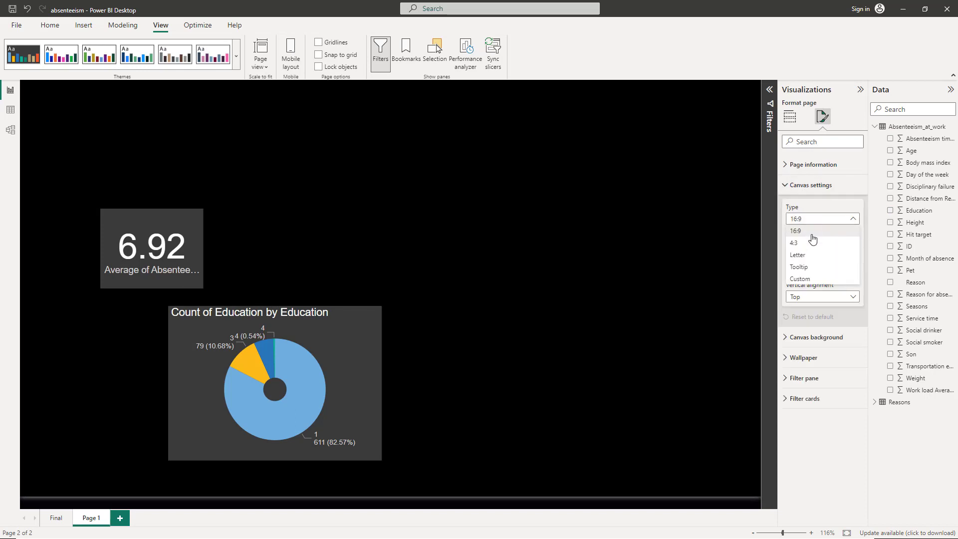
left_click(812, 281)
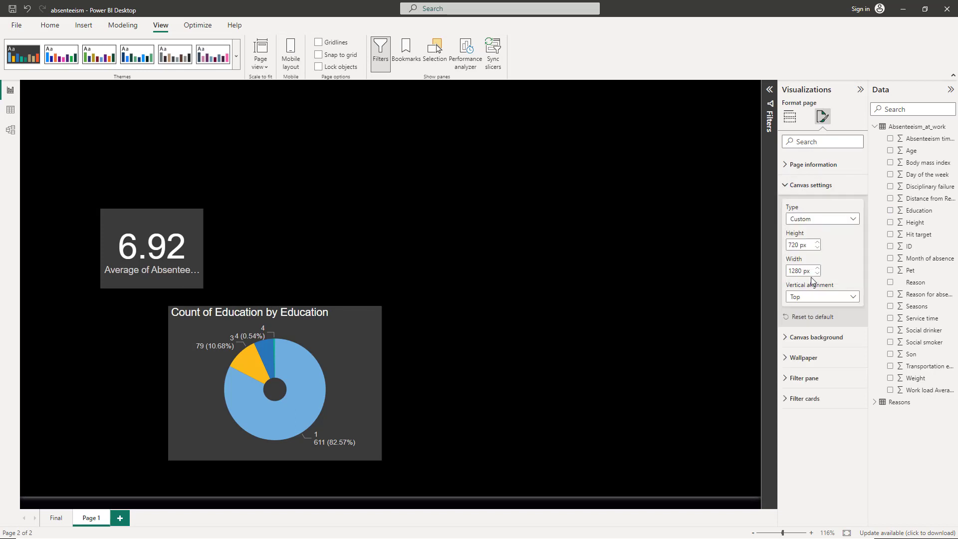
left_click(790, 245)
type("1")
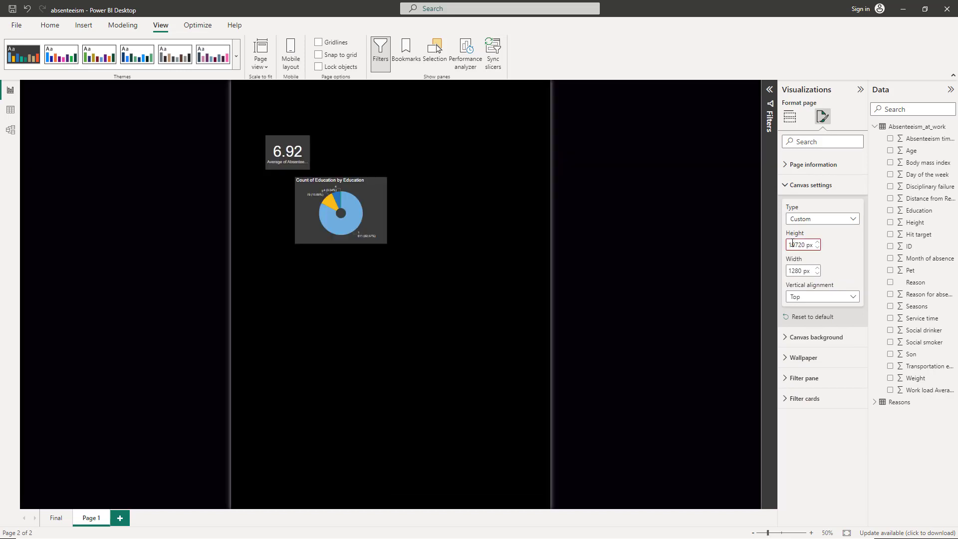
key("Delete")
type("9")
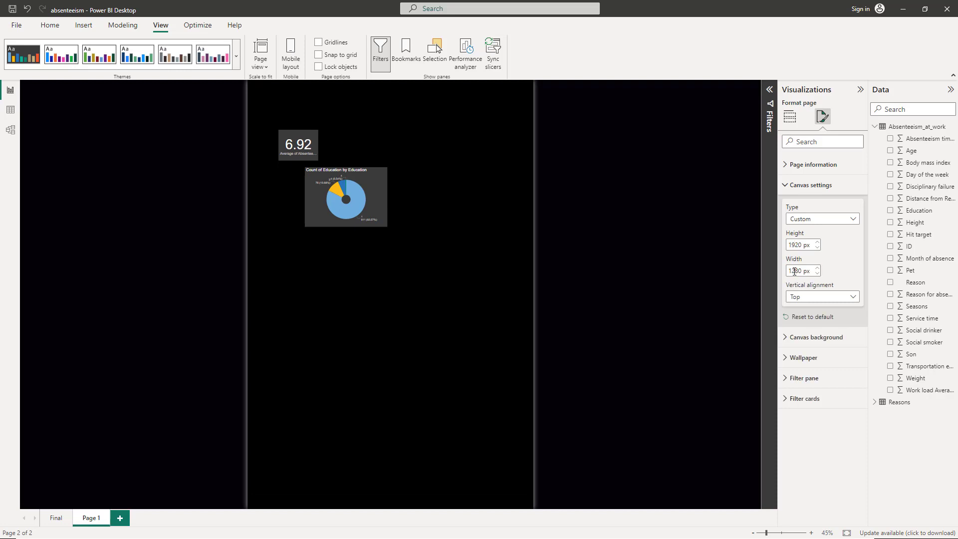
type("8")
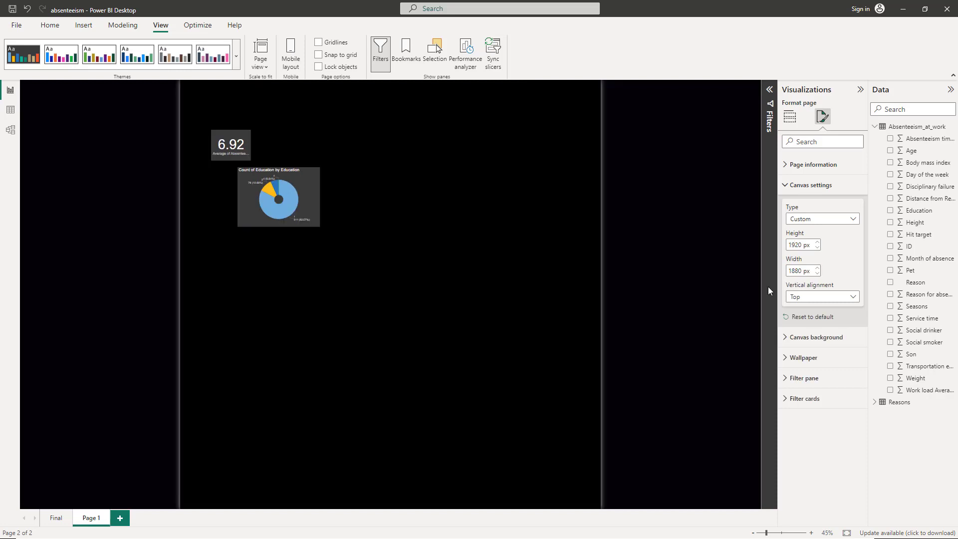
left_click(651, 352)
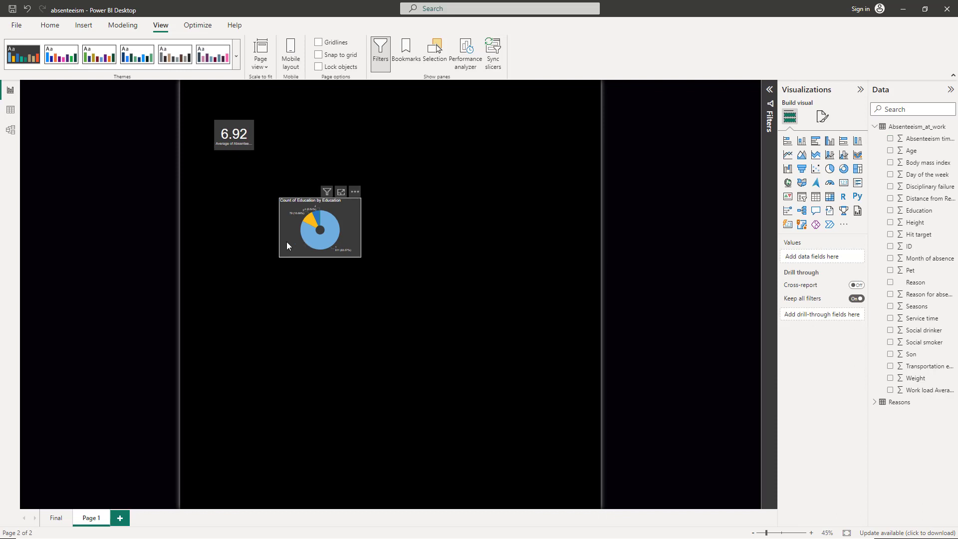
Shift the donut chart up and left, and paste three copies of it in a row beside the original.
left_click_drag(286, 244, 289, 232)
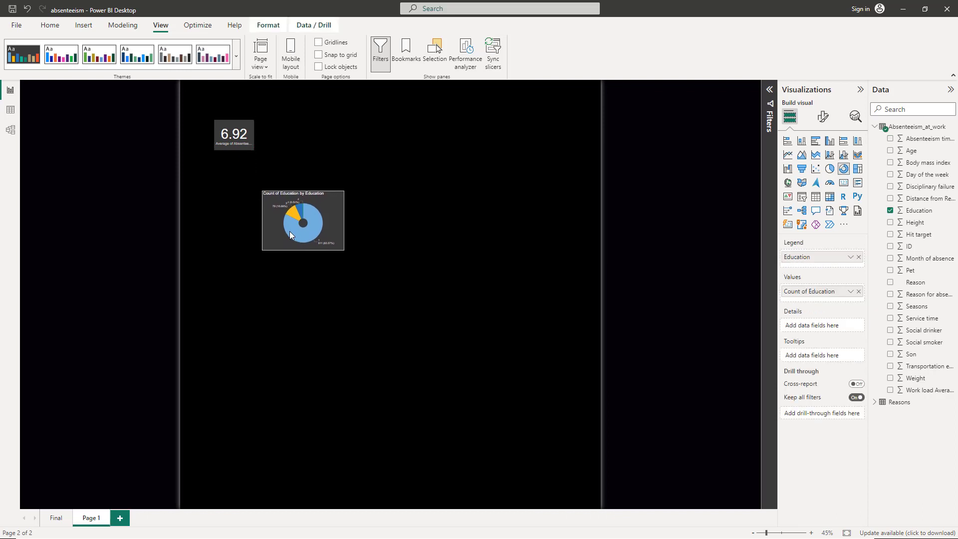
key("ctrl+c")
key("ctrl+v")
left_click_drag(299, 231, 546, 226)
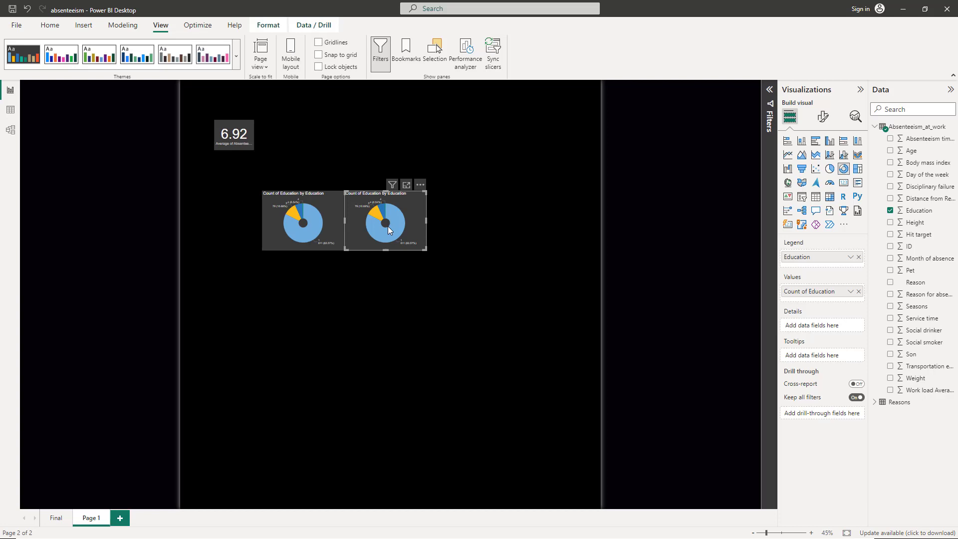
key("ctrl+v")
key("ctrl+v")
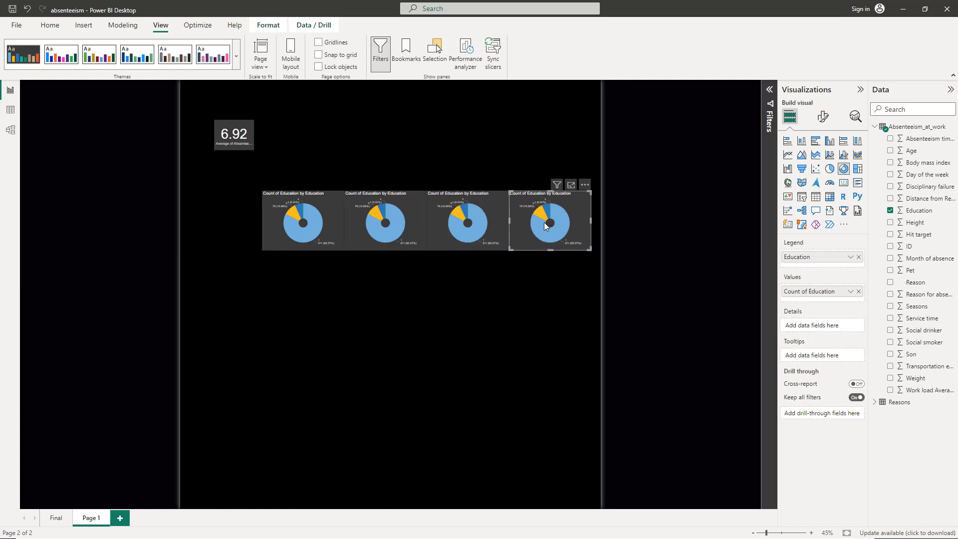
Select all four donut charts without the card and move the row slightly left and down.
key("ctrl+a")
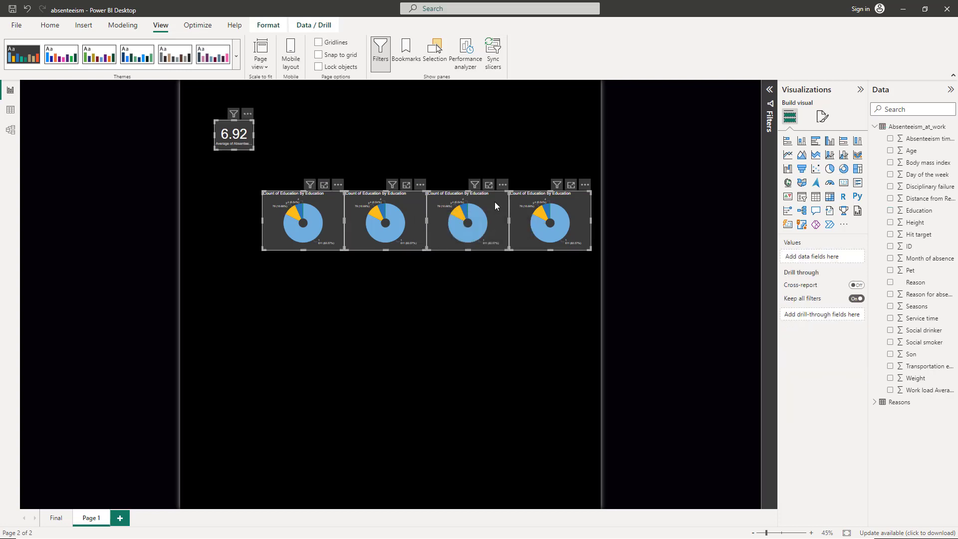
left_click(495, 201)
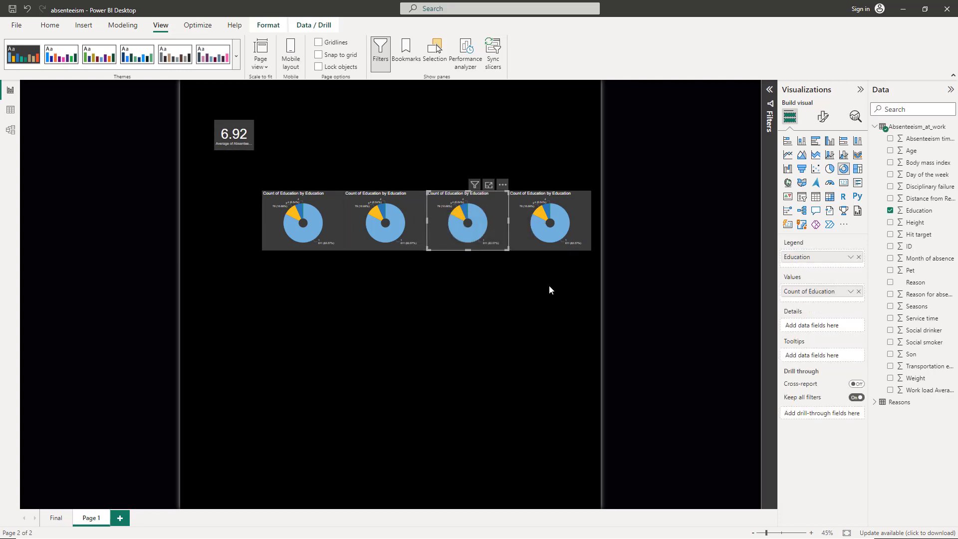
left_click_drag(580, 289, 253, 167)
left_click(443, 243, "ctrl")
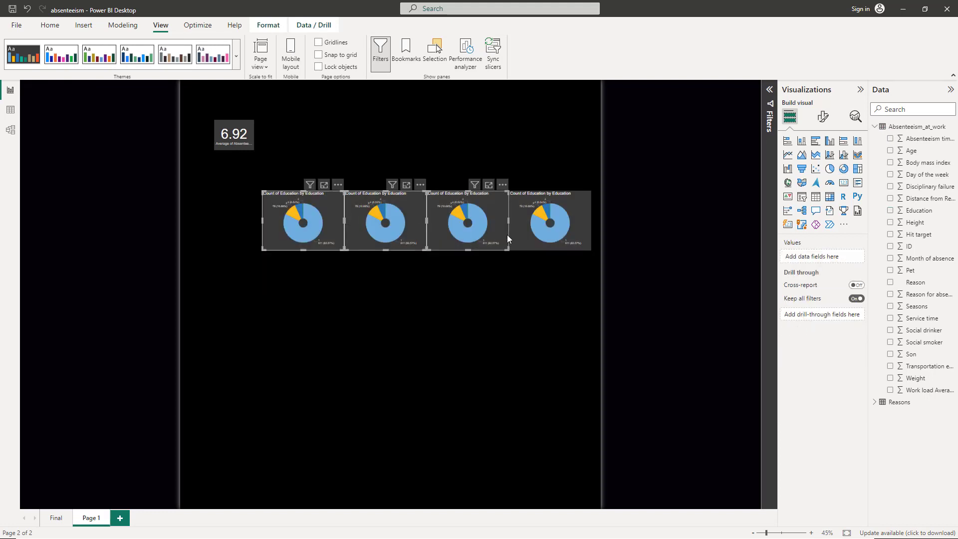
left_click(529, 228, "ctrl")
left_click_drag(587, 192, 566, 200)
left_click(387, 356)
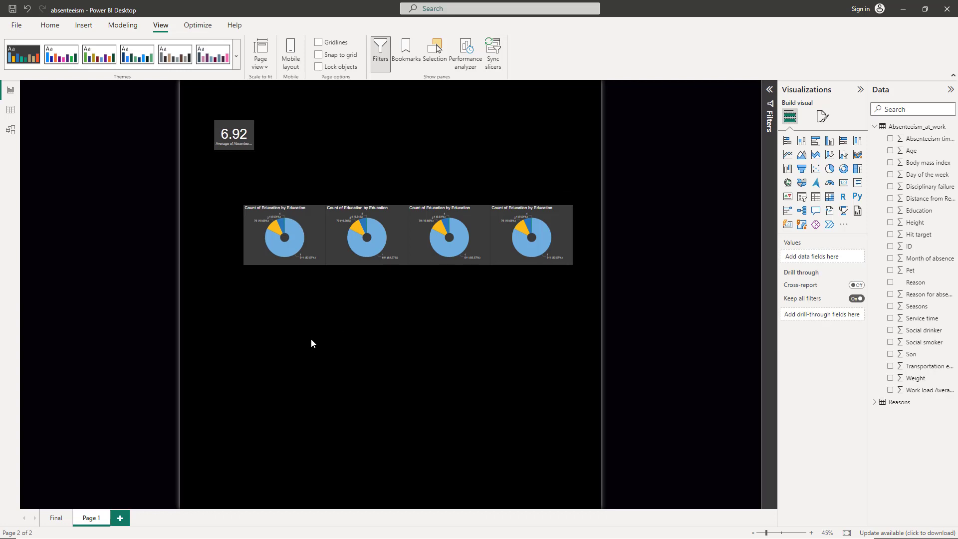
Use Social smoker as the second donut chart's legend with a count of Social smoker as values, replacing Education.
left_click(344, 230)
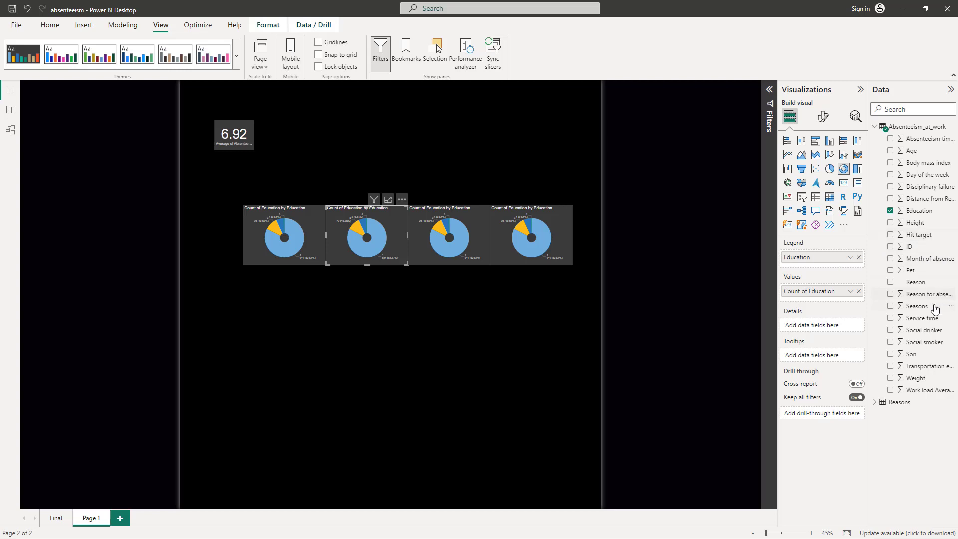
left_click_drag(922, 276, 839, 265)
left_click(859, 257)
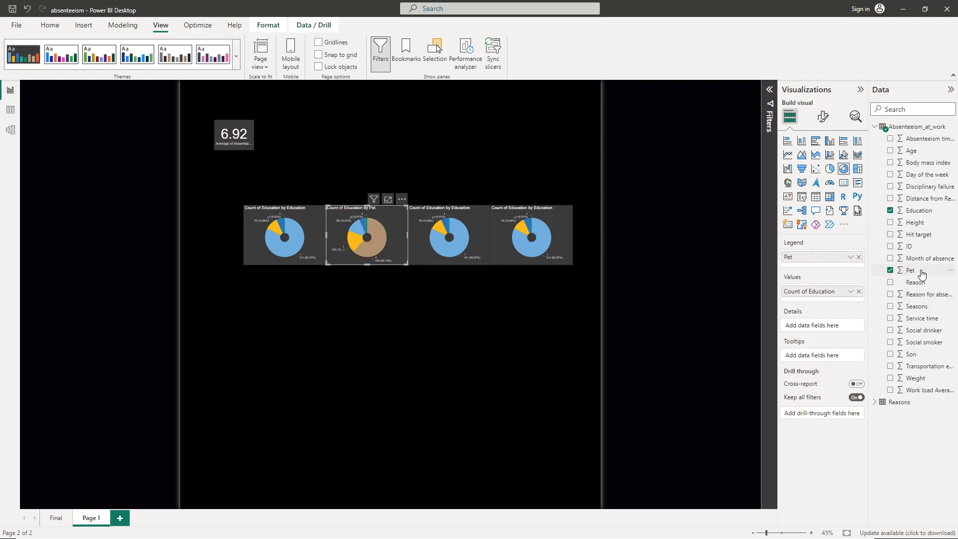
left_click_drag(912, 270, 863, 300)
left_click(858, 291)
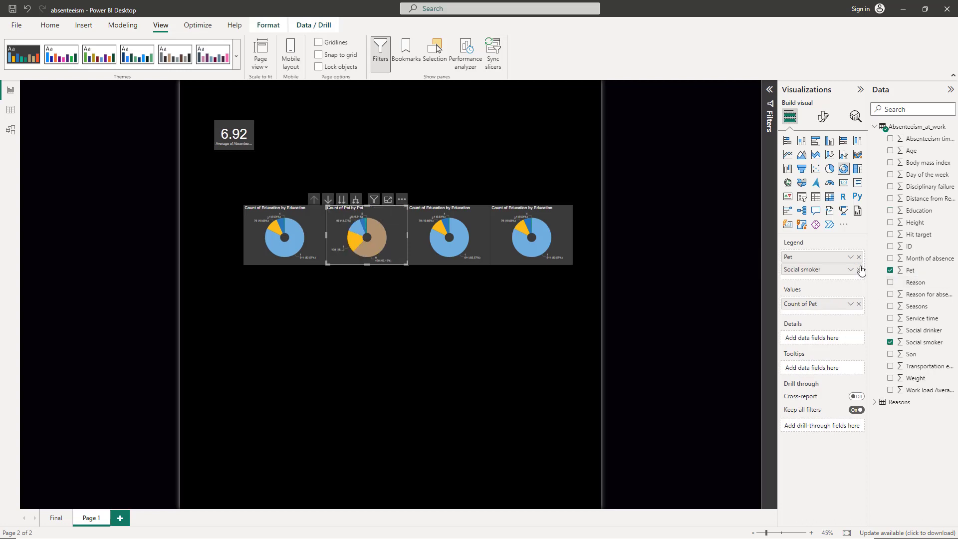
left_click(858, 257)
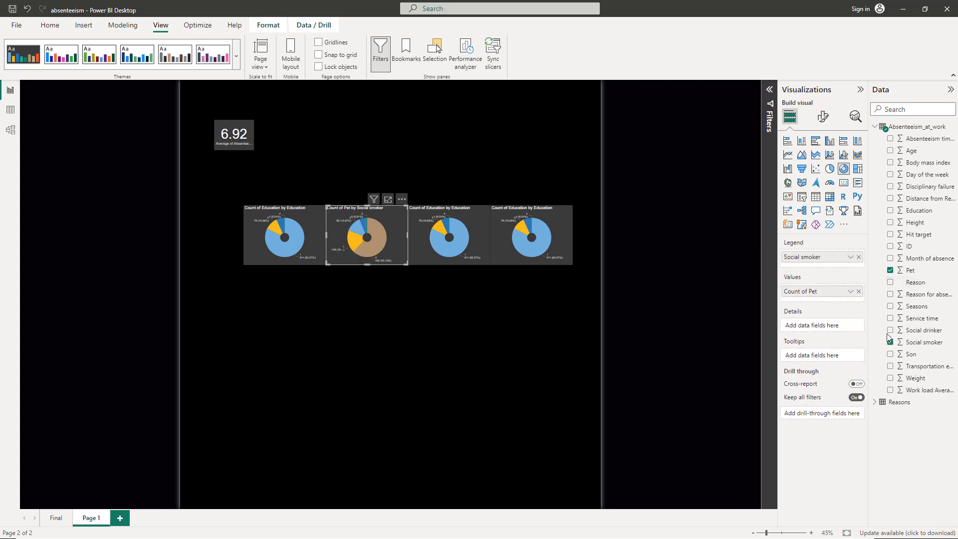
Use Pet as the third donut chart's legend with a count of Pet as values.
left_click(421, 257)
left_click(850, 292)
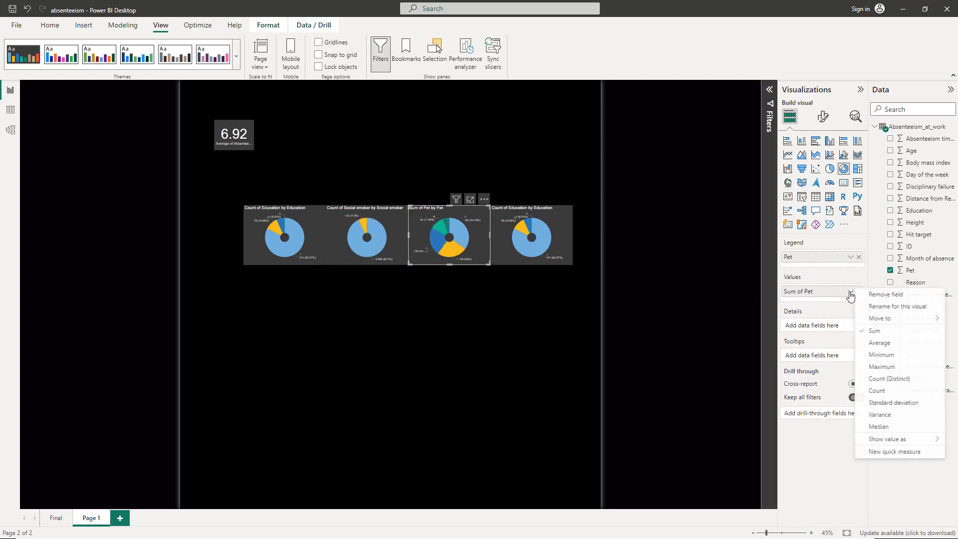
left_click(876, 390)
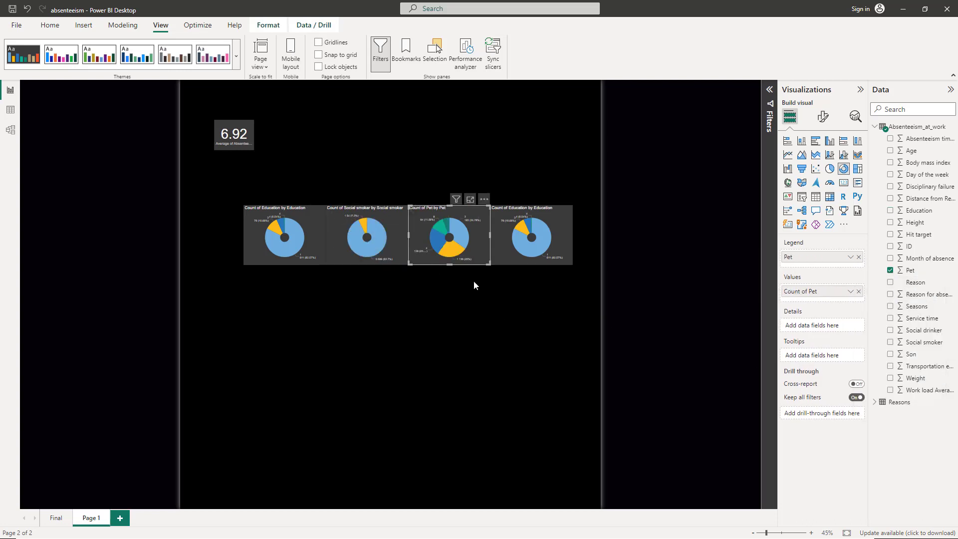
Use Social drinker as the fourth donut chart's legend with a count of Social drinker as values.
left_click(528, 255)
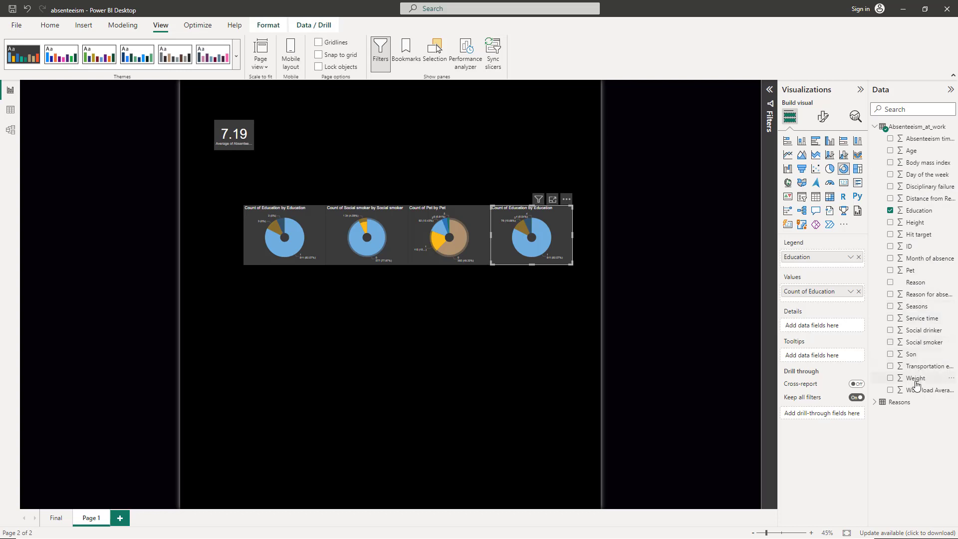
left_click_drag(921, 336, 834, 298)
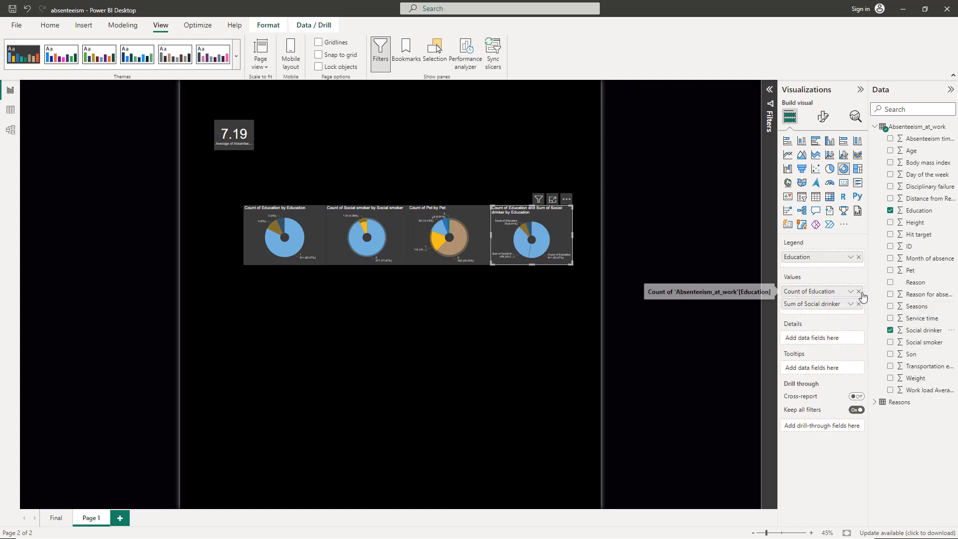
left_click_drag(918, 329, 828, 261)
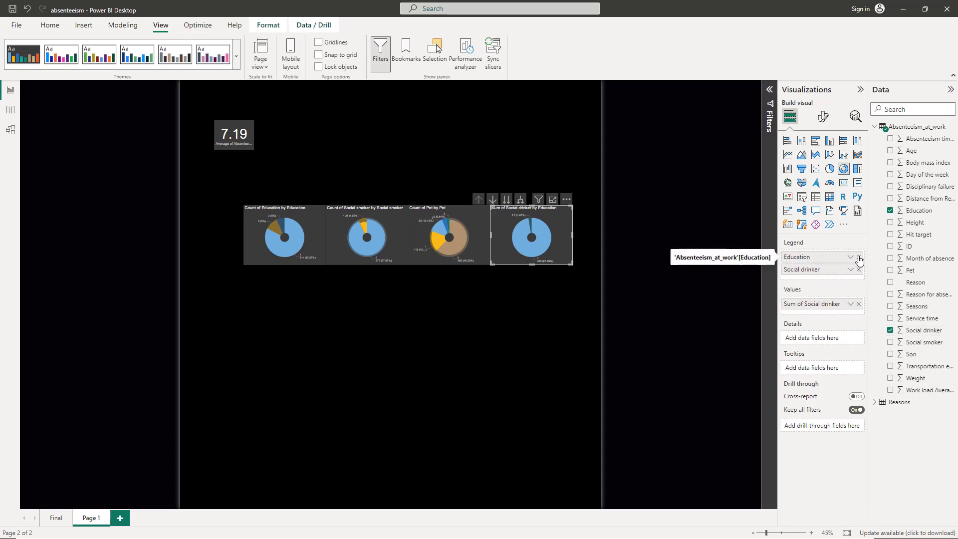
left_click(857, 258)
left_click(851, 297)
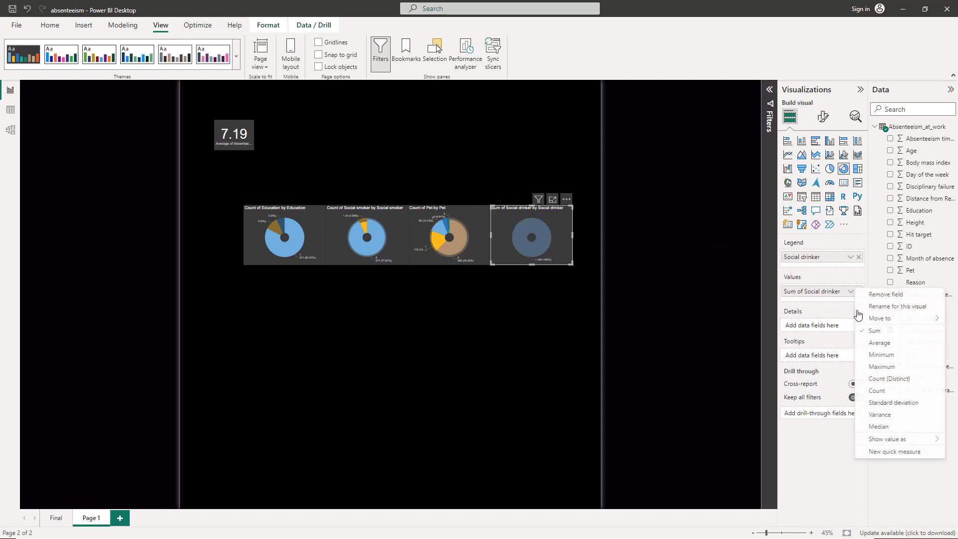
left_click(877, 393)
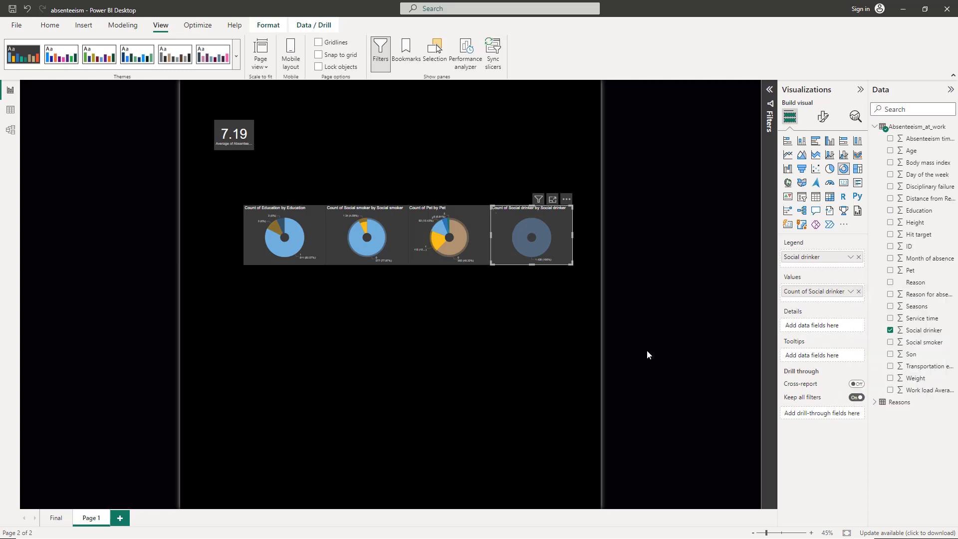
Clear the cross-highlighting and shift the row of four donut charts up and slightly left, closer to the card.
left_click(455, 319)
left_click(456, 246)
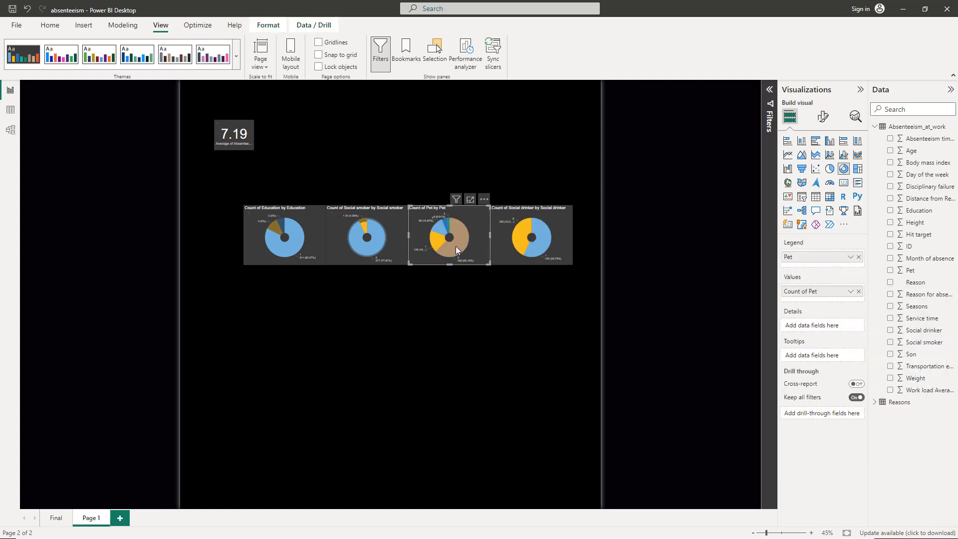
left_click(458, 372)
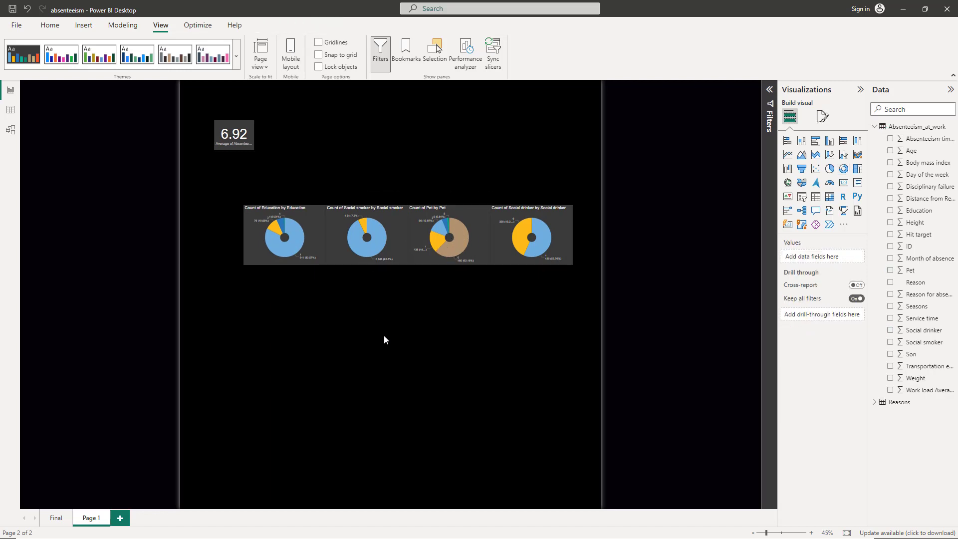
left_click(238, 125)
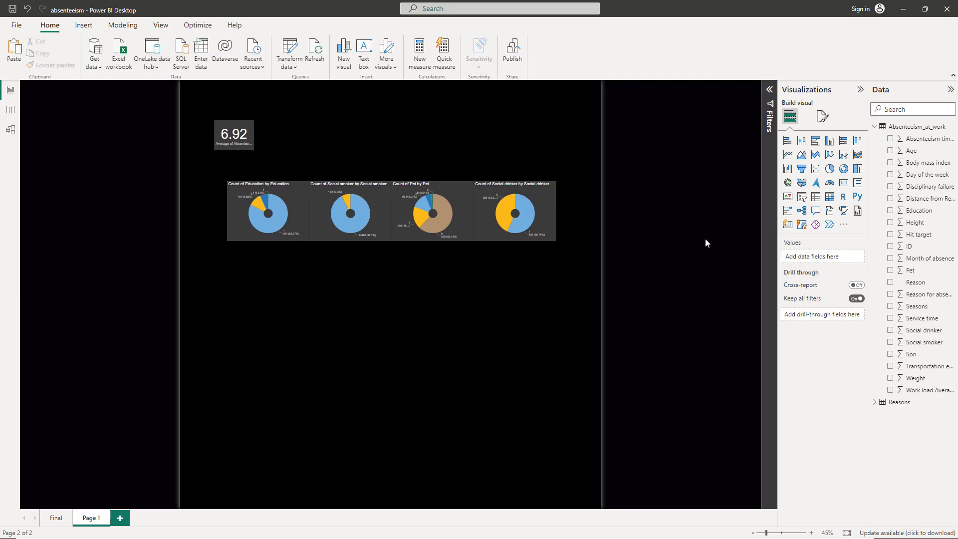
Add an empty line chart below the donut charts, duplicate it and place the two side by side.
left_click(788, 156)
left_click_drag(272, 164, 513, 321)
key("ctrl+c")
key("ctrl+v")
left_click(364, 331, "ctrl")
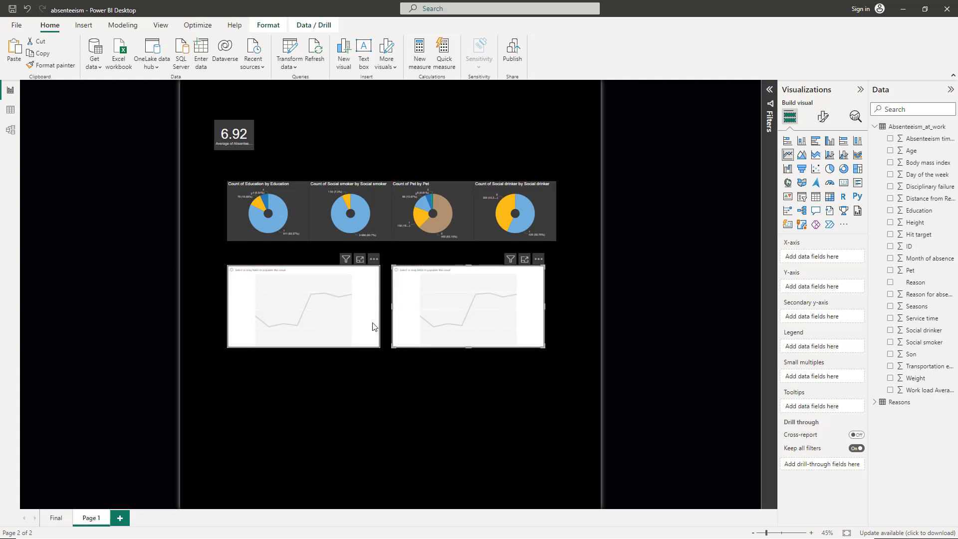
left_click_drag(427, 324, 444, 323)
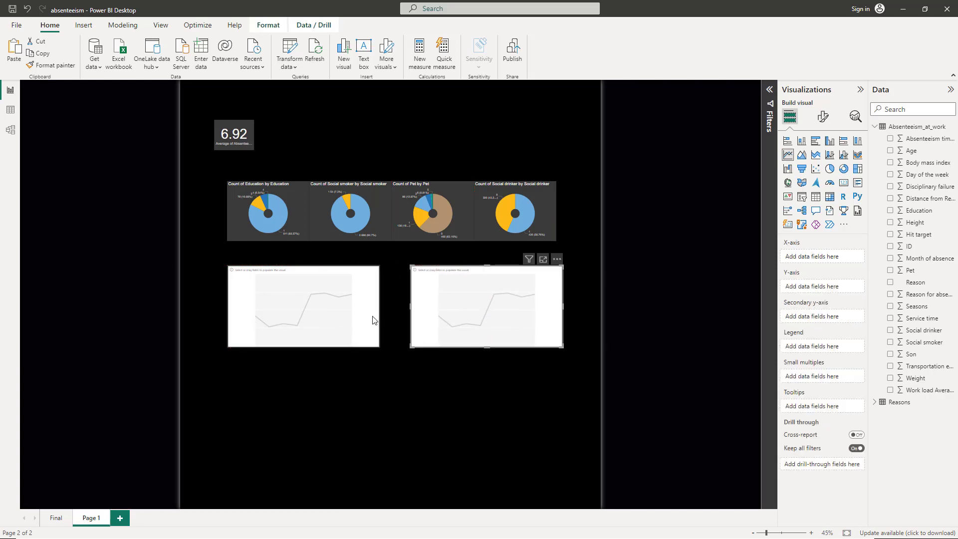
left_click_drag(366, 319, 388, 319)
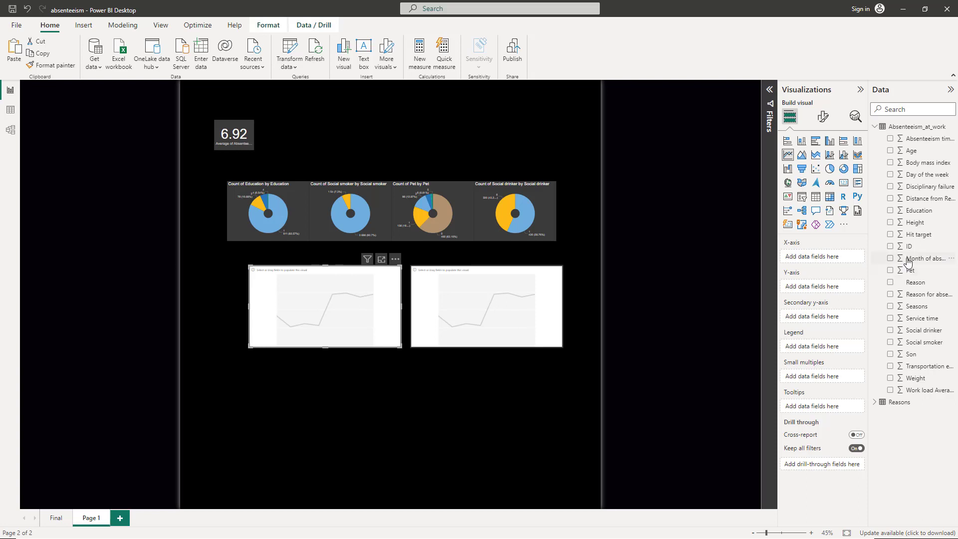
Search the data fields for "month" and use Month of absence as the left line chart's X-axis.
left_click(899, 110)
type("monht")
key("BackSpace")
key("BackSpace")
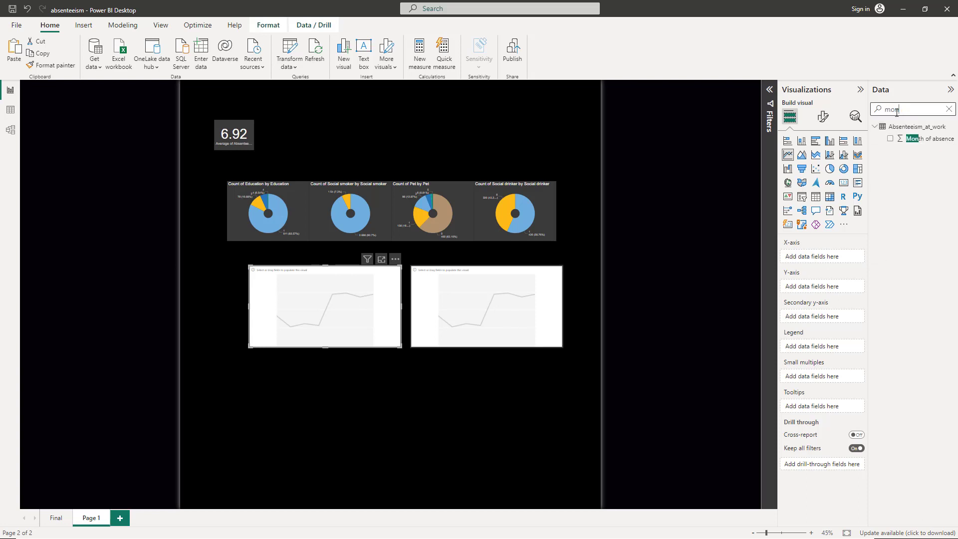
type("th")
key("BackSpace")
key("BackSpace")
type("nth")
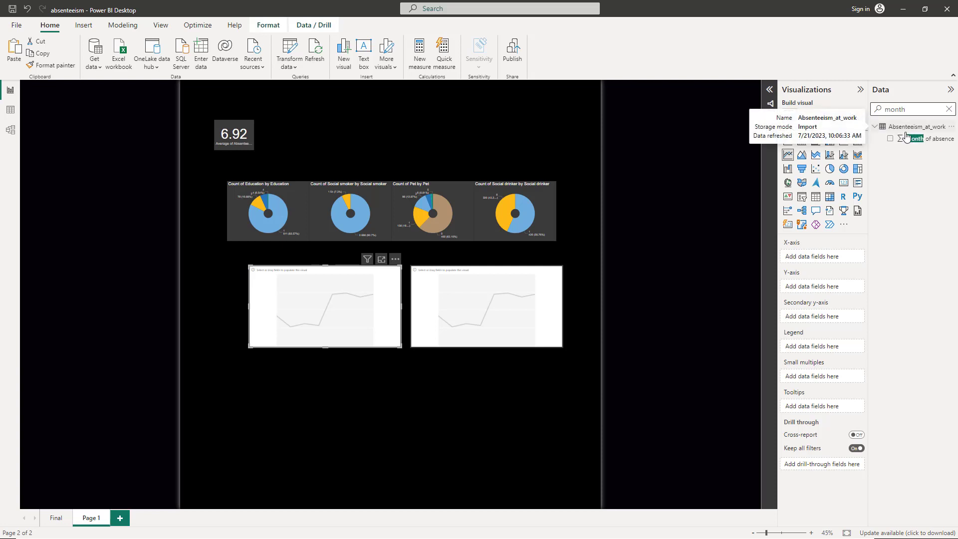
left_click_drag(915, 139, 833, 258)
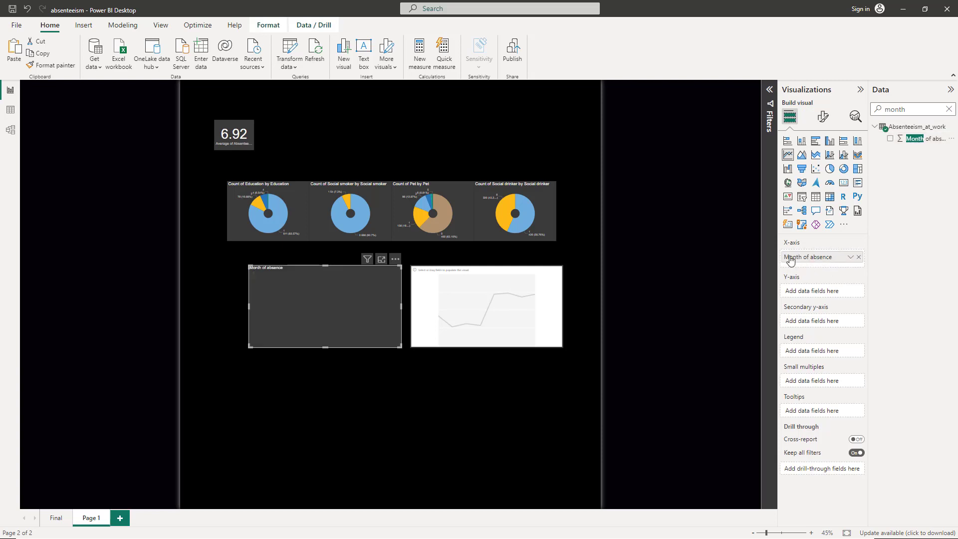
Search the data fields for "day", use Day of the week as the right line chart's X-axis, and clear the search.
left_click(525, 283)
double_click(894, 109)
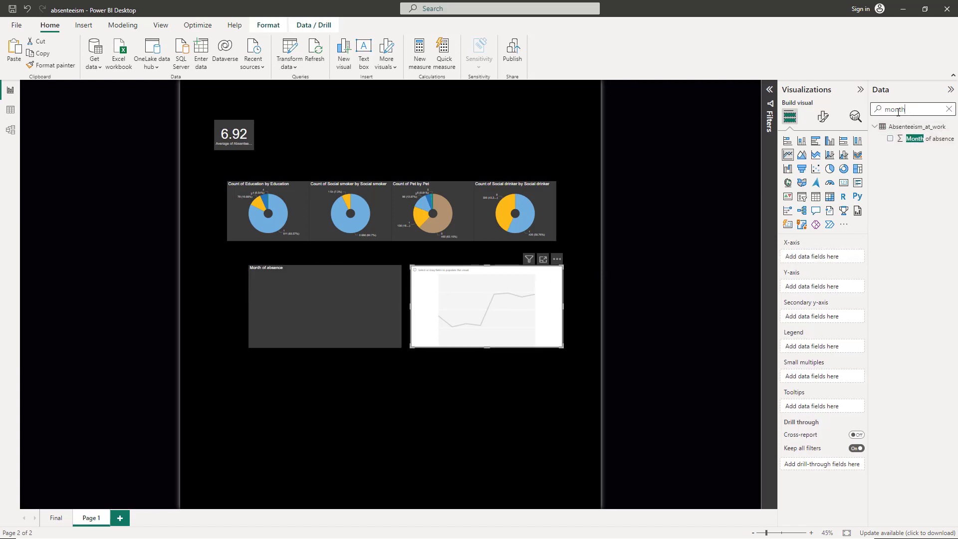
type("day")
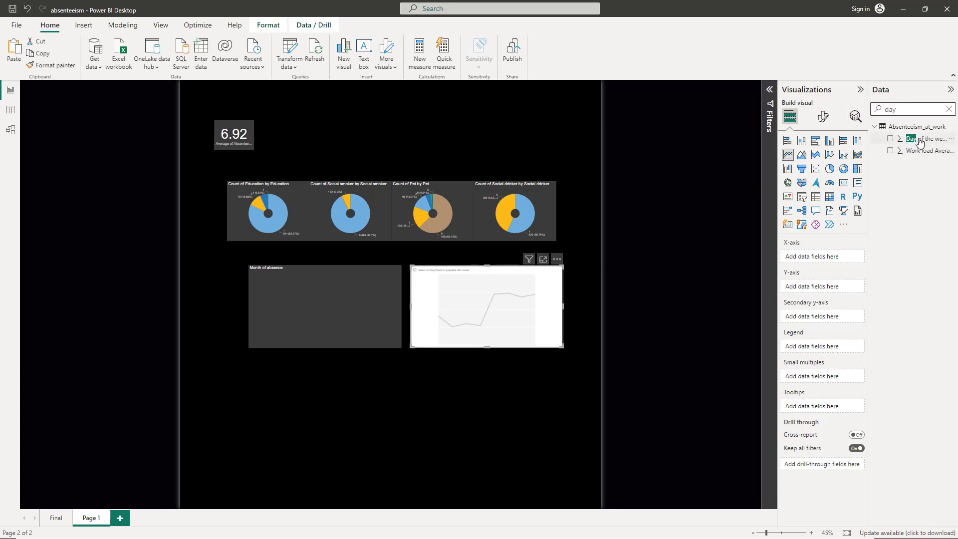
left_click_drag(920, 143, 832, 256)
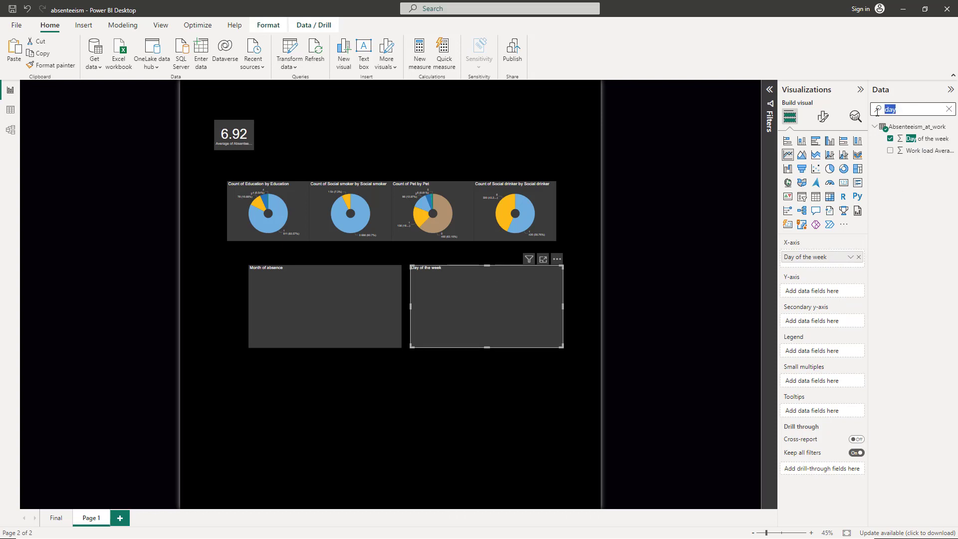
key("BackSpace")
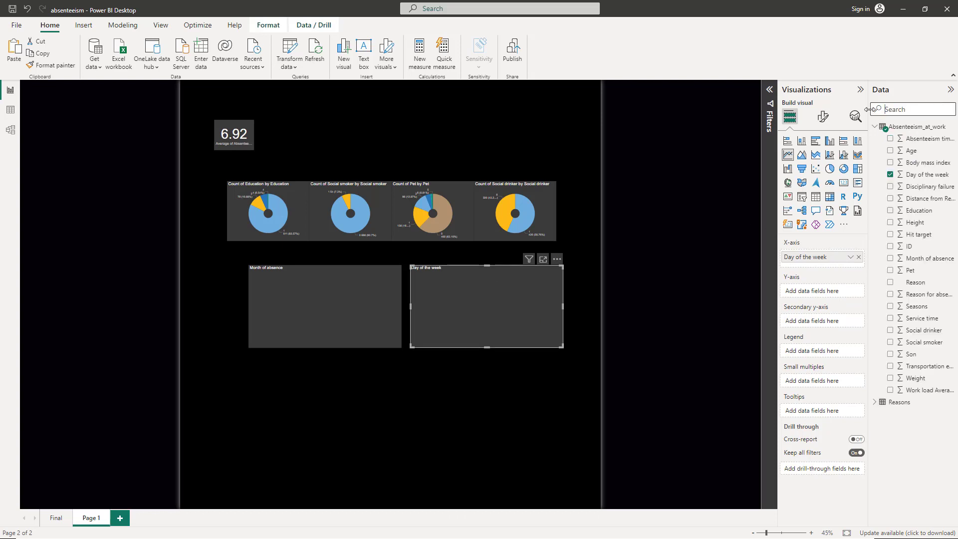
Use the sum of Absenteeism time in hours as the Y-axis of both line charts.
left_click(367, 275)
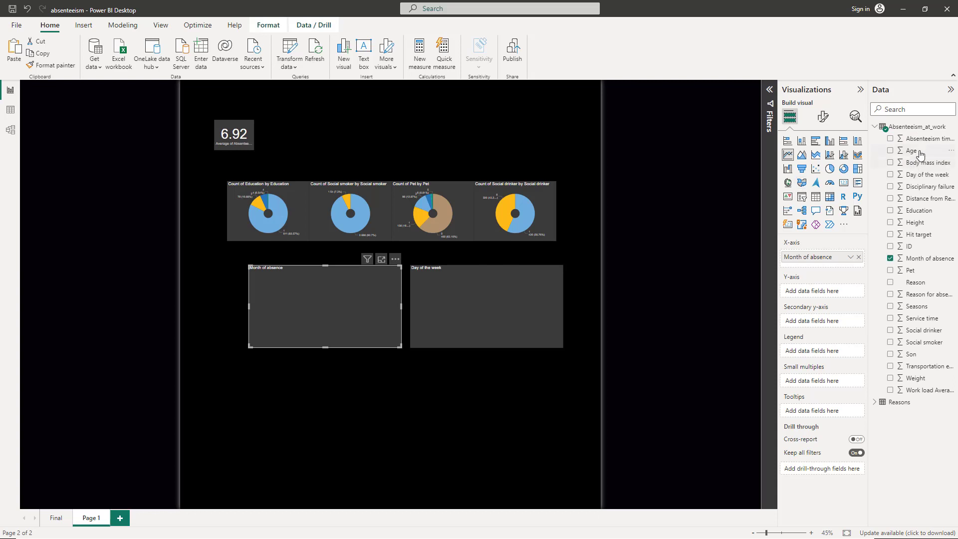
left_click_drag(927, 144, 841, 296)
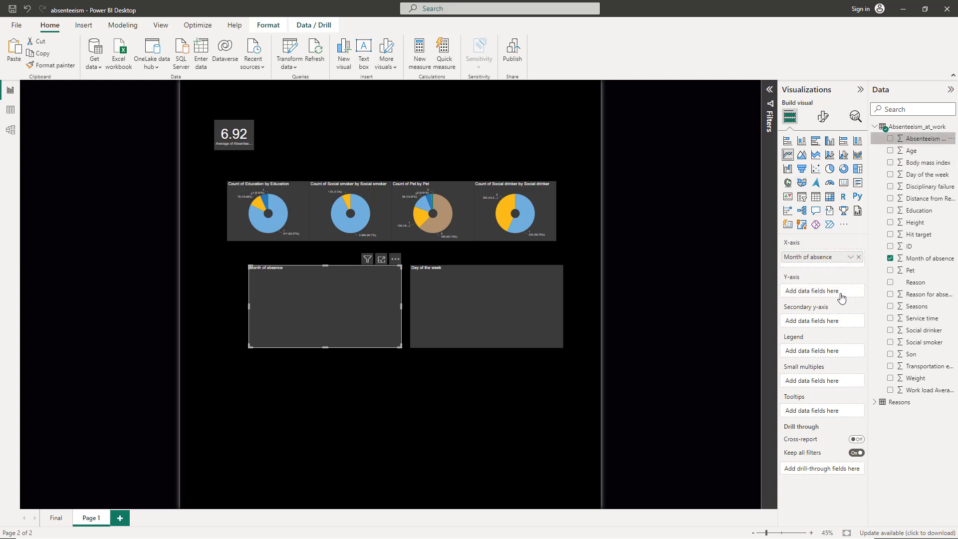
left_click(499, 289)
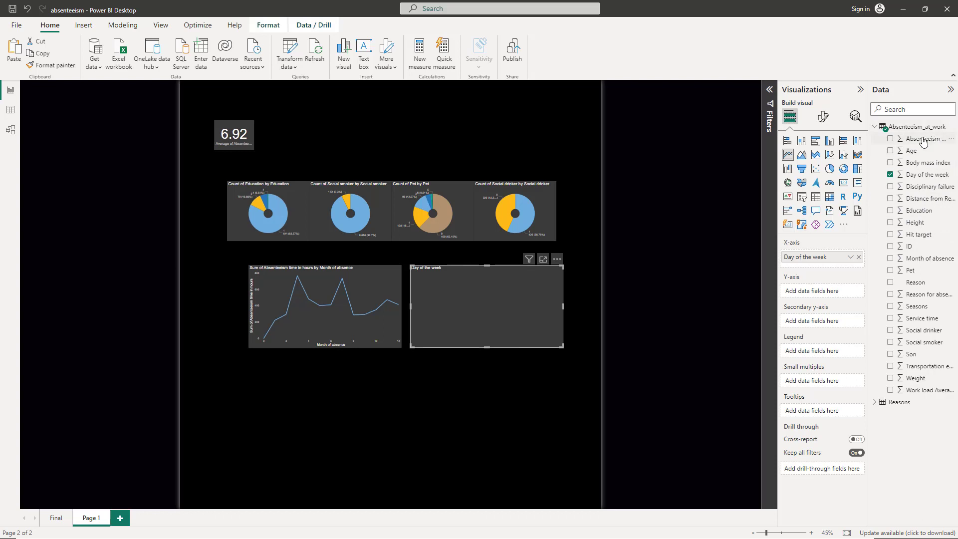
mouse_move(925, 139)
left_mouse_down()
mouse_move(915, 172)
mouse_move(835, 279)
mouse_move(844, 291)
left_mouse_up()
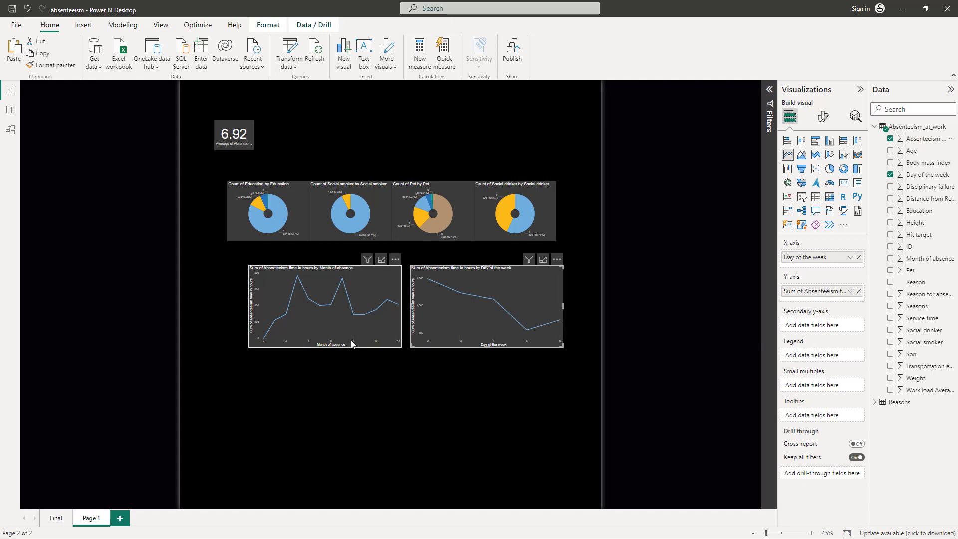
Turn on markers for both line charts together and set the marker size to 11 px.
mouse_move(451, 327)
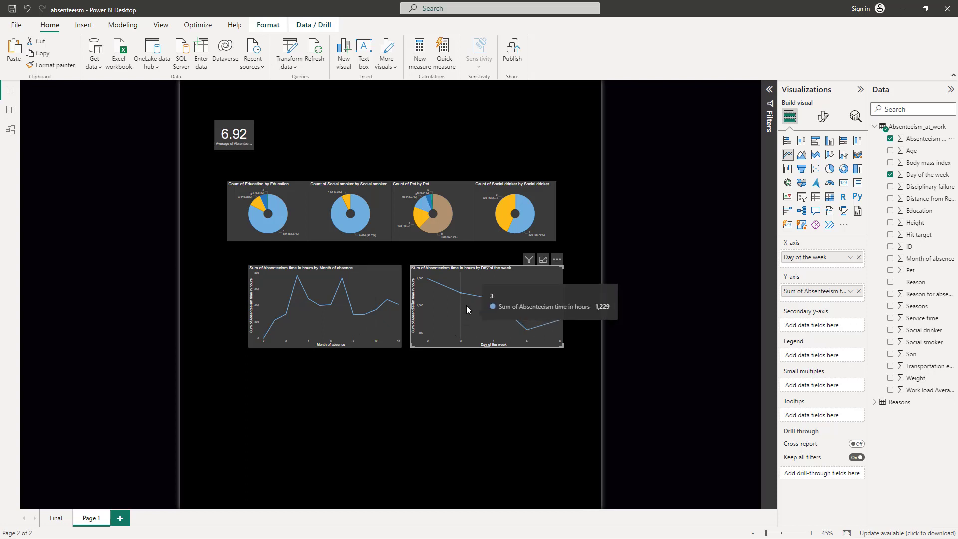
left_click(292, 275)
left_click(440, 270, "ctrl")
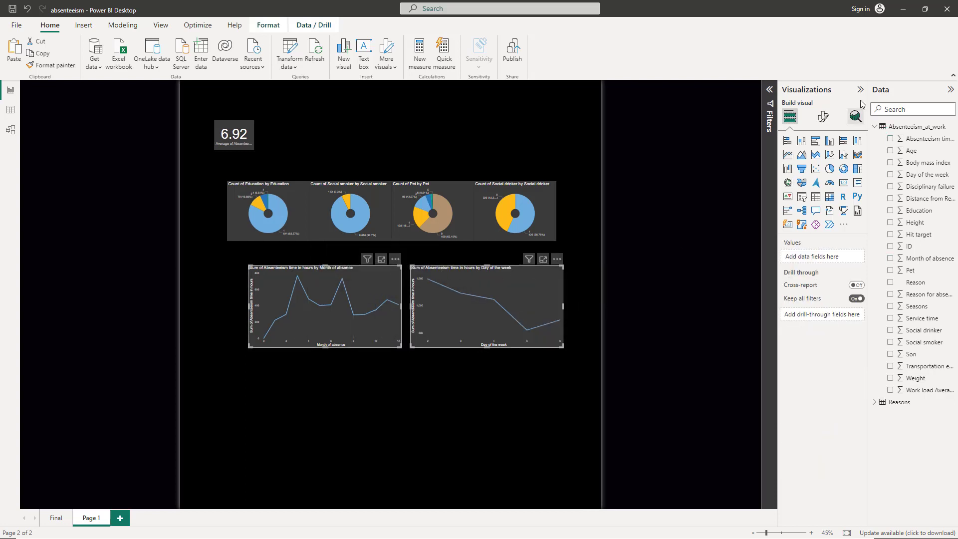
left_click(823, 117)
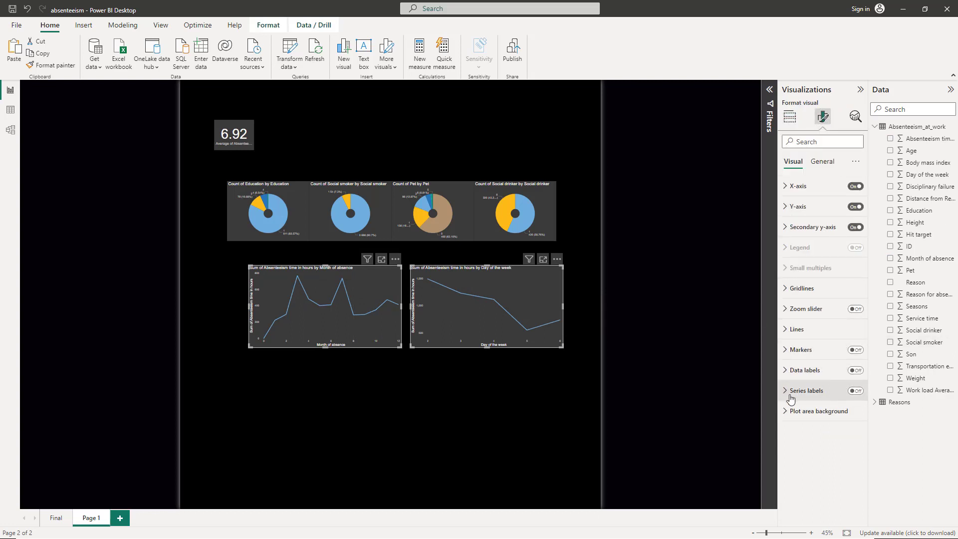
left_click(855, 351)
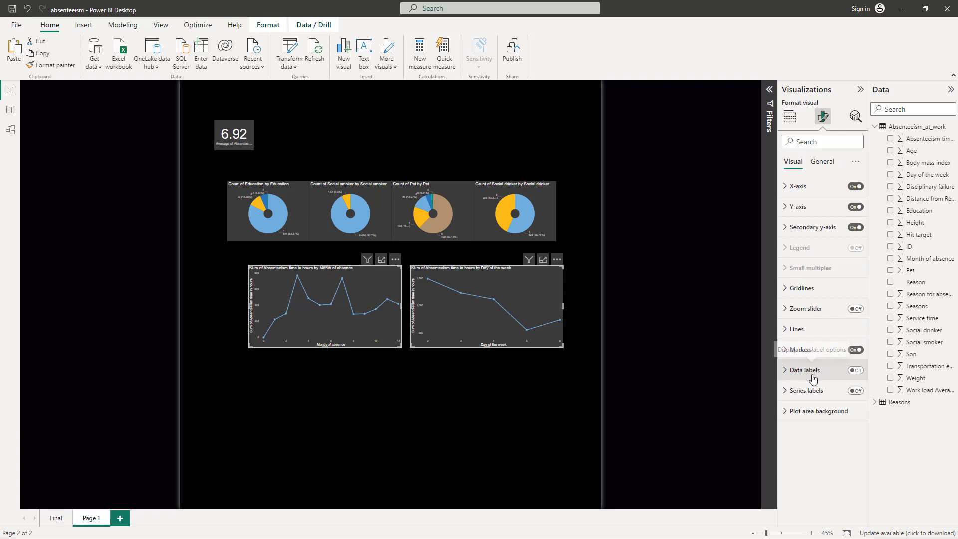
left_click(800, 349)
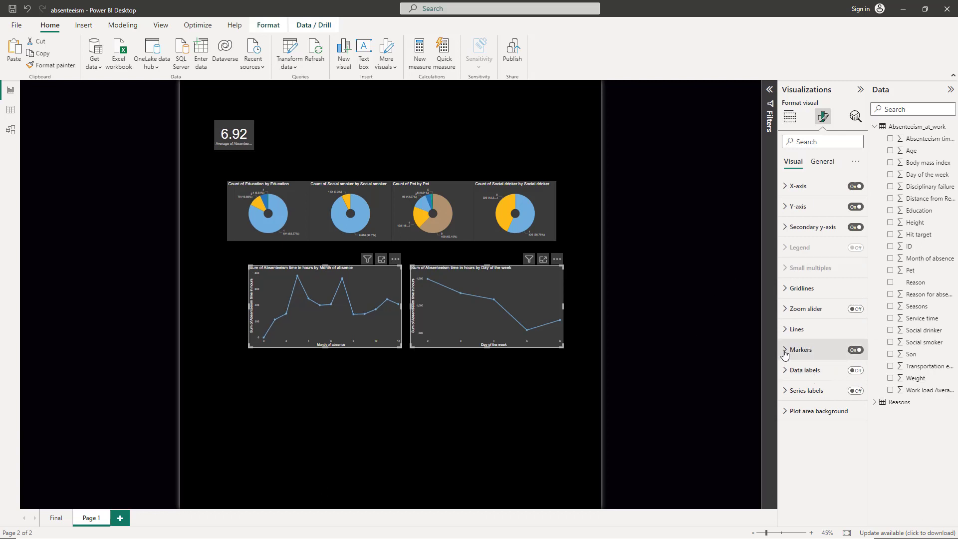
scroll(795, 384, "down", 3)
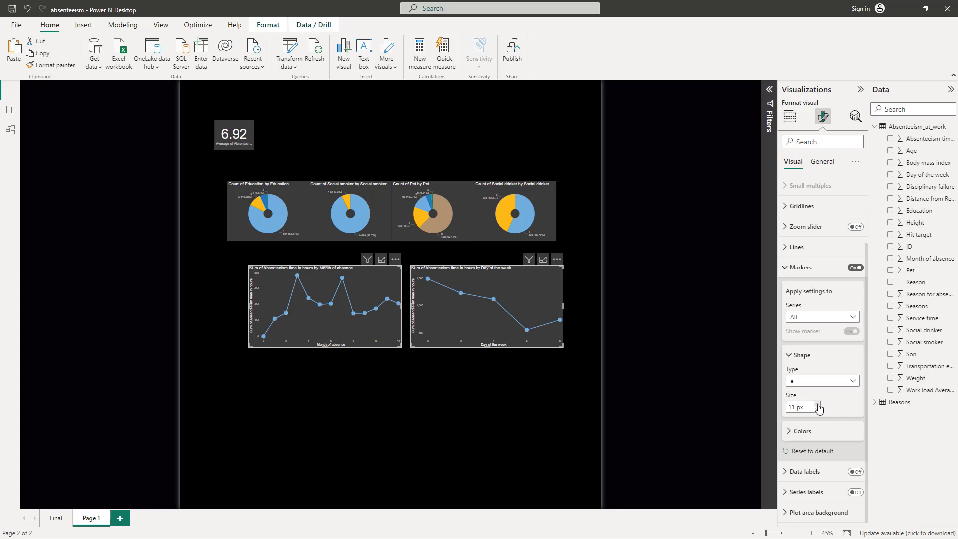
Set the default marker color of both line charts to white and deselect the charts.
left_click(795, 430)
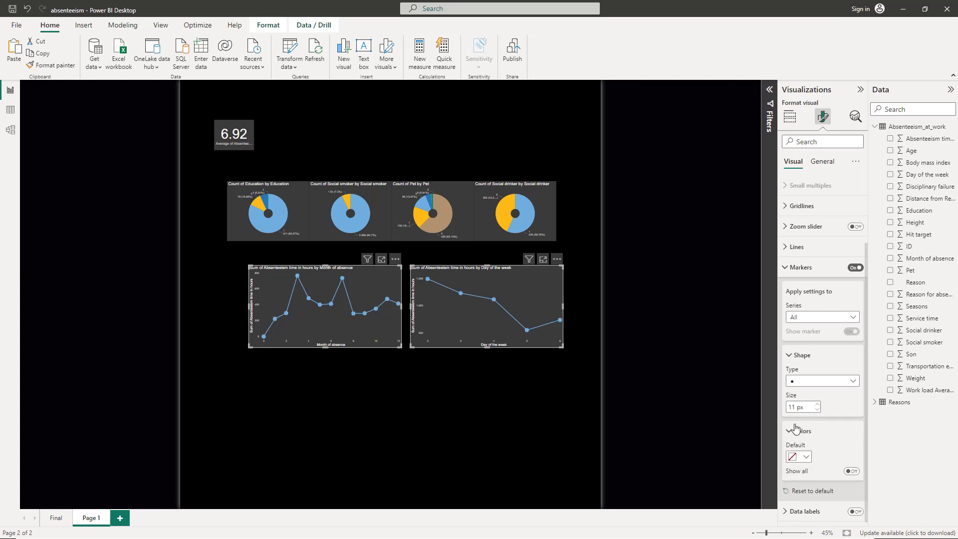
left_click(794, 457)
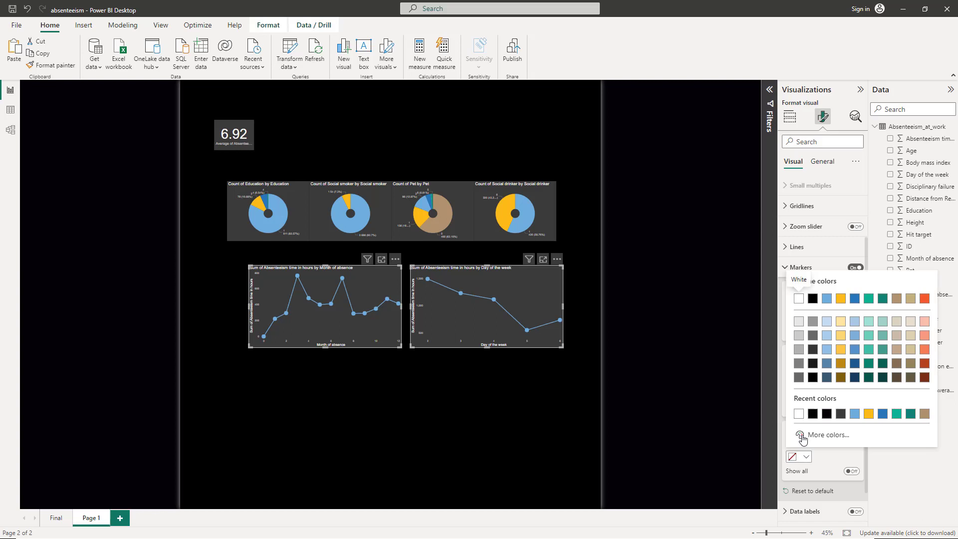
left_click(798, 414)
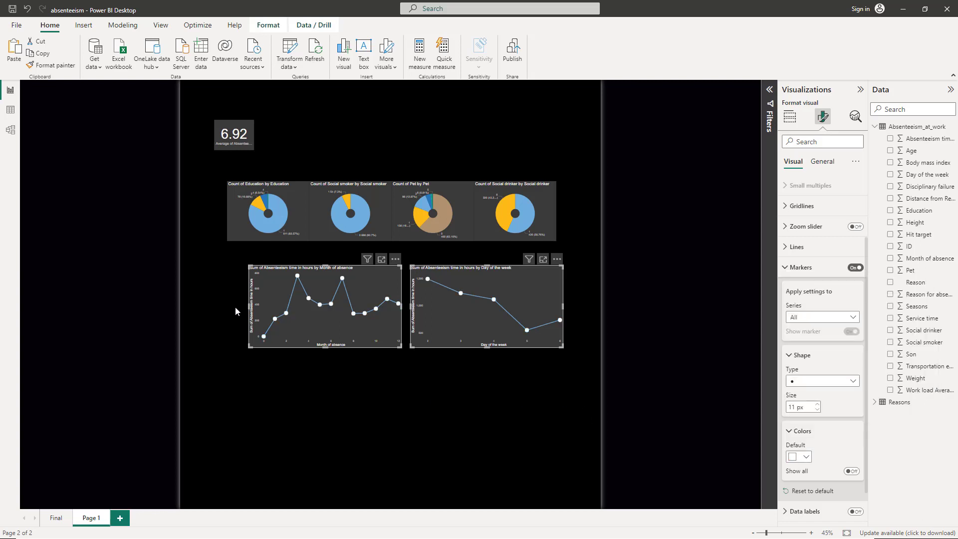
left_click(213, 279)
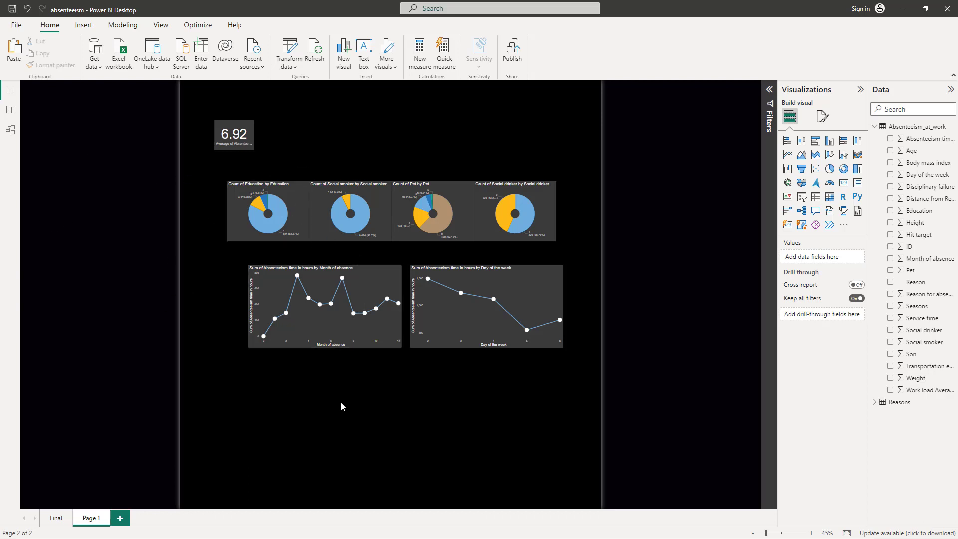
Reselect both line charts and turn on their data labels.
key("ctrl+z")
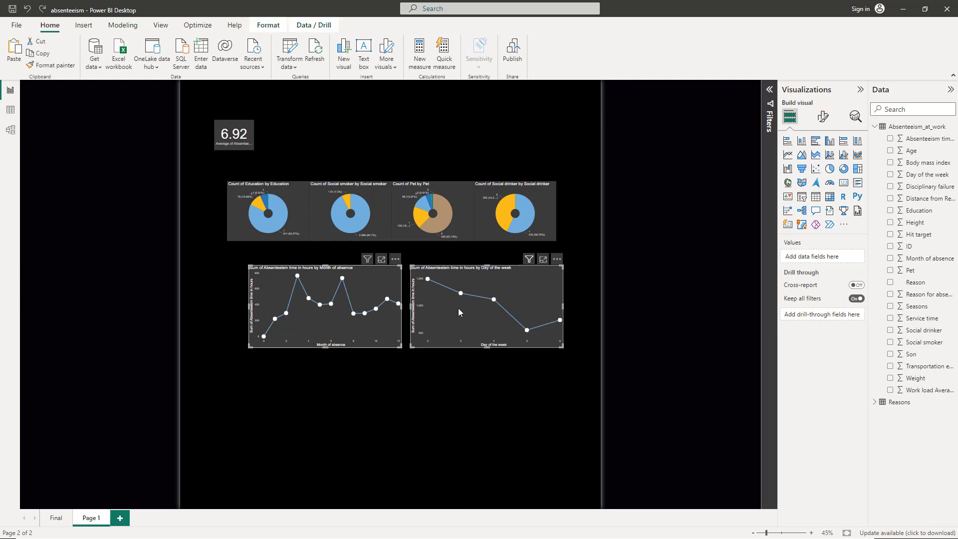
left_click(824, 125)
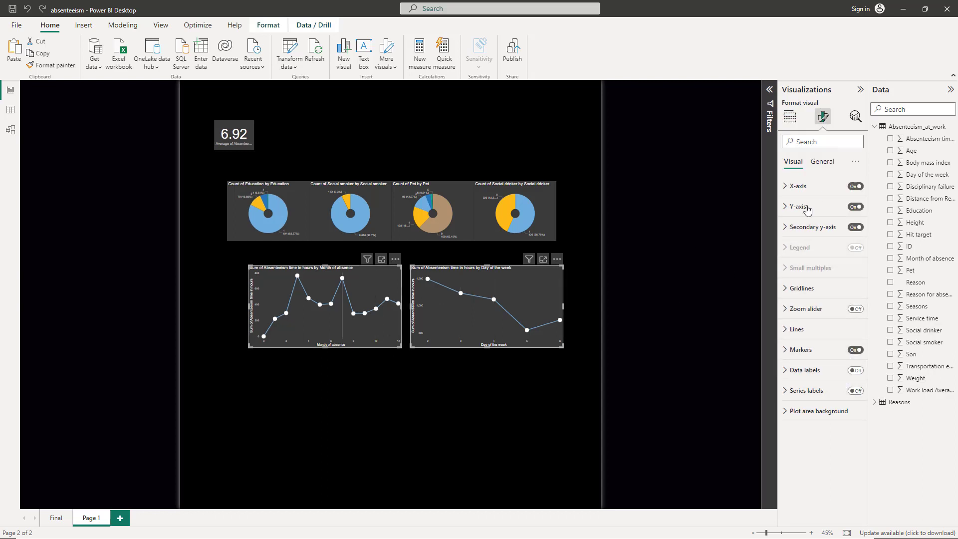
left_click(852, 372)
left_click(441, 399)
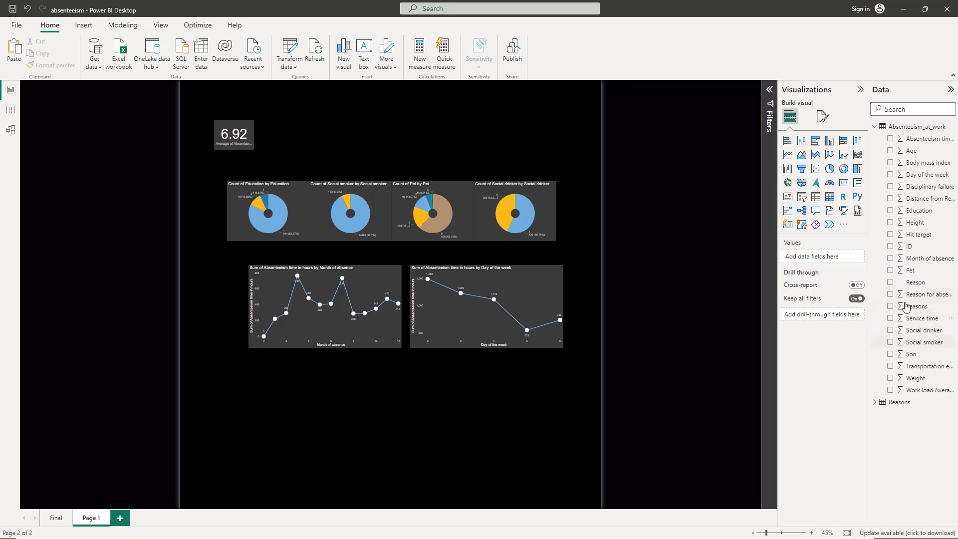
Create a table visual with the Reason field of Absenteeism_at_work in place of the Reason field of the Reasons table.
left_click(875, 402)
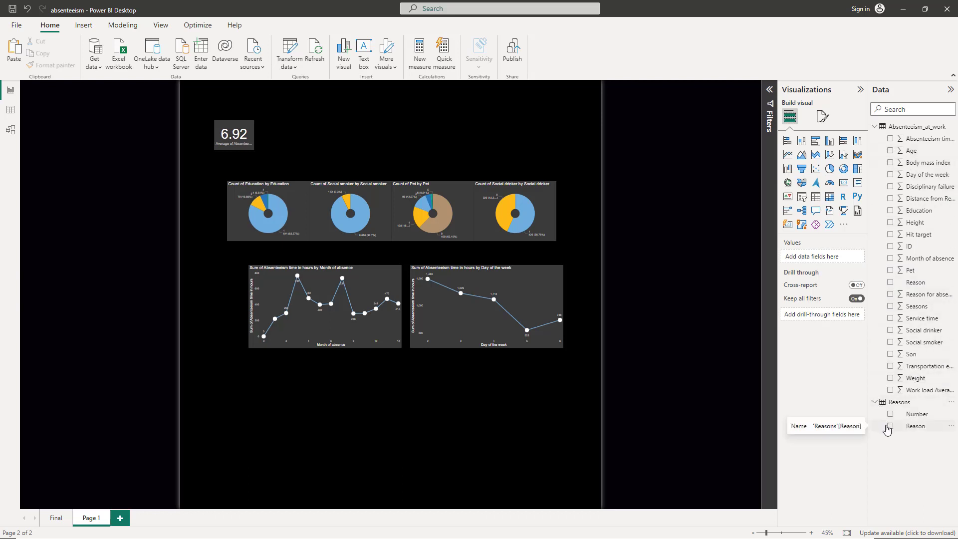
left_click(890, 428)
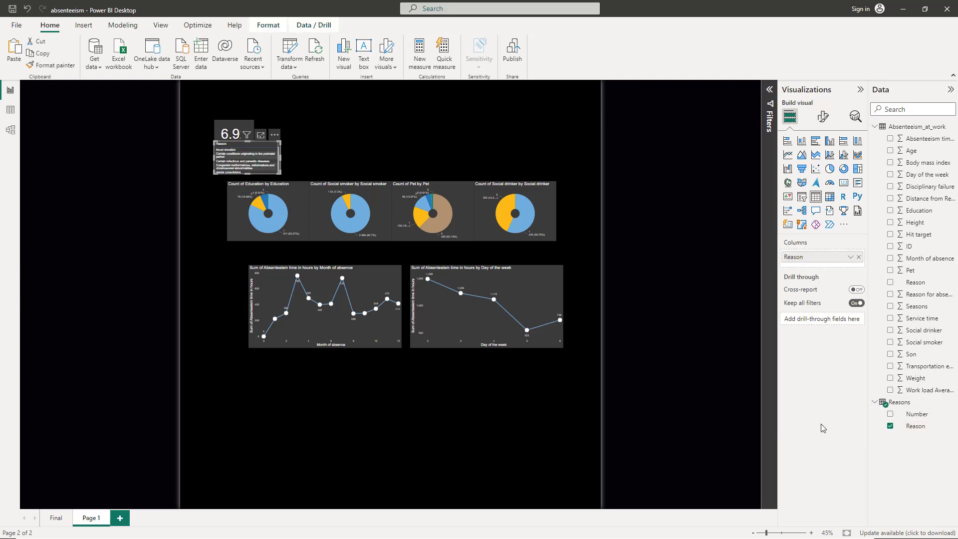
left_click(895, 426)
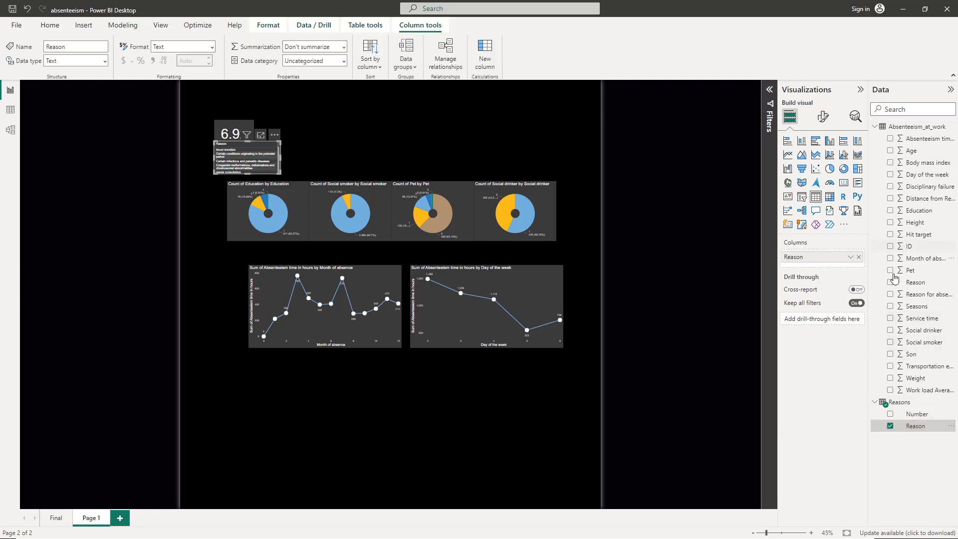
left_click(891, 283)
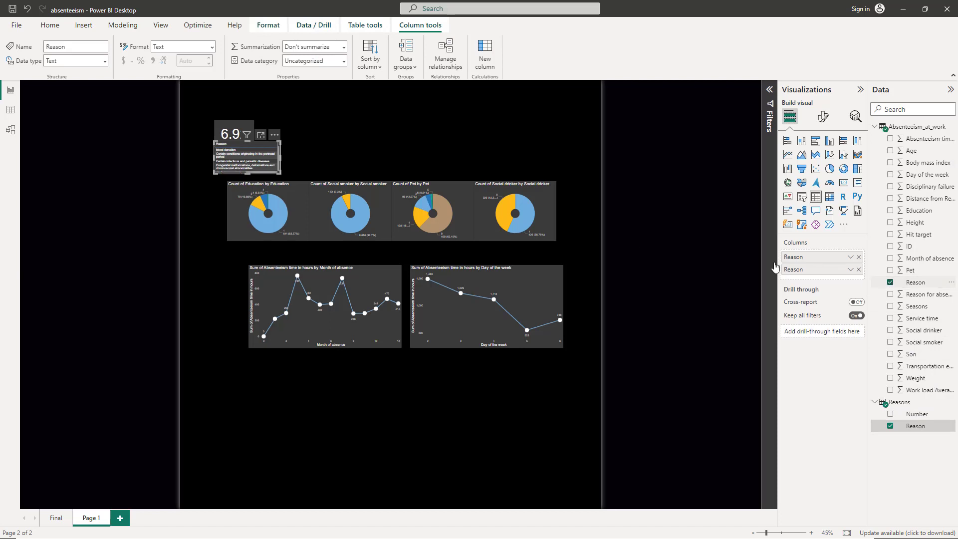
Enlarge the Reason table to show the full reason list and place it below the month line chart.
left_click_drag(274, 170, 356, 508)
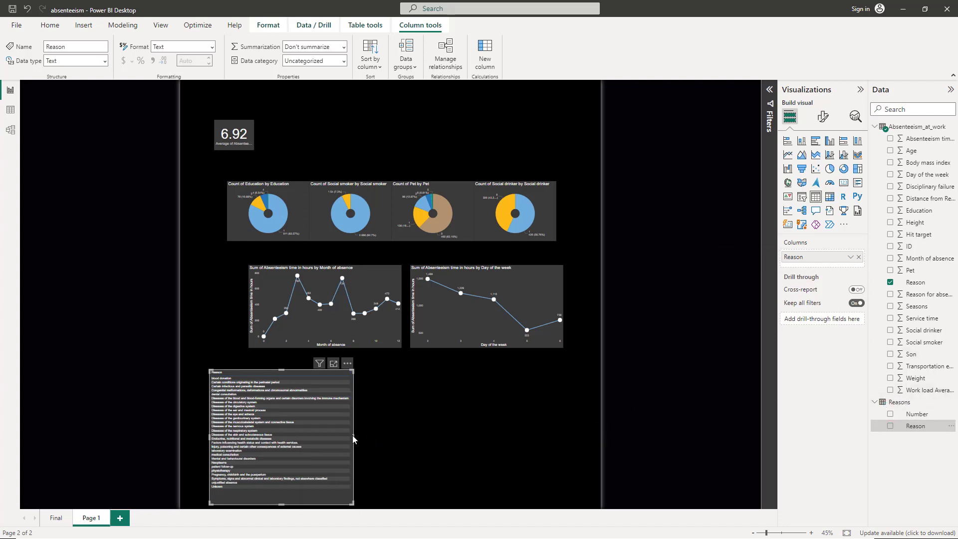
mouse_move(352, 435)
left_mouse_down()
mouse_move(341, 436)
mouse_move(362, 435)
left_mouse_up()
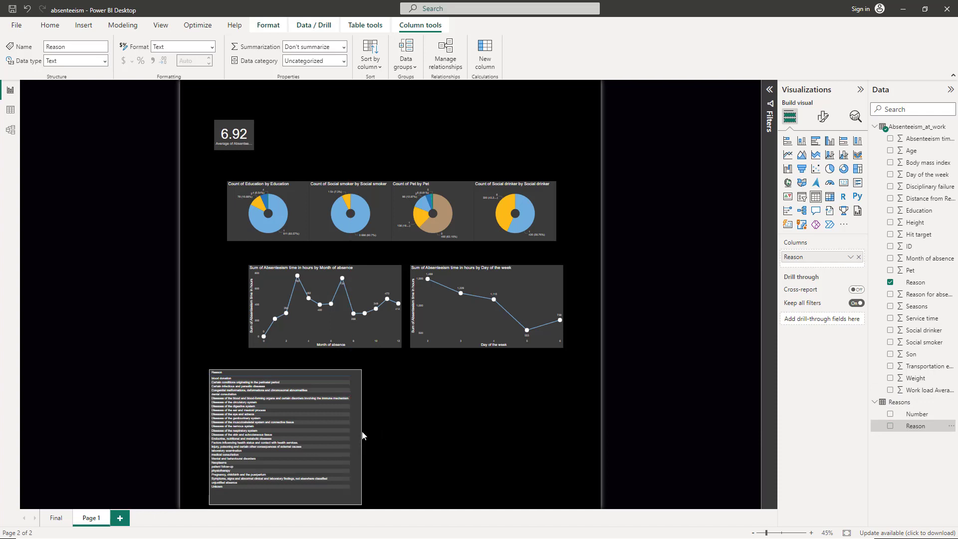
left_click_drag(357, 362, 390, 349)
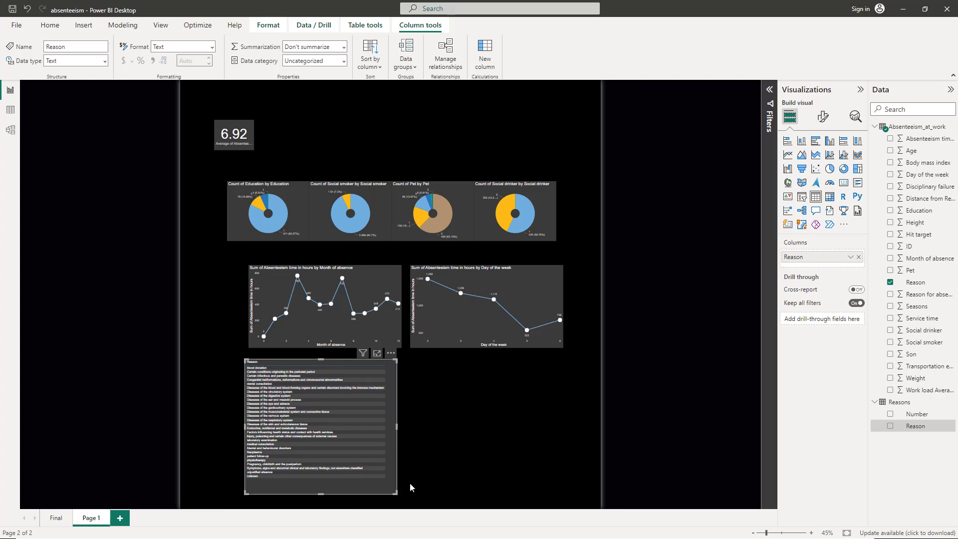
left_click(341, 151)
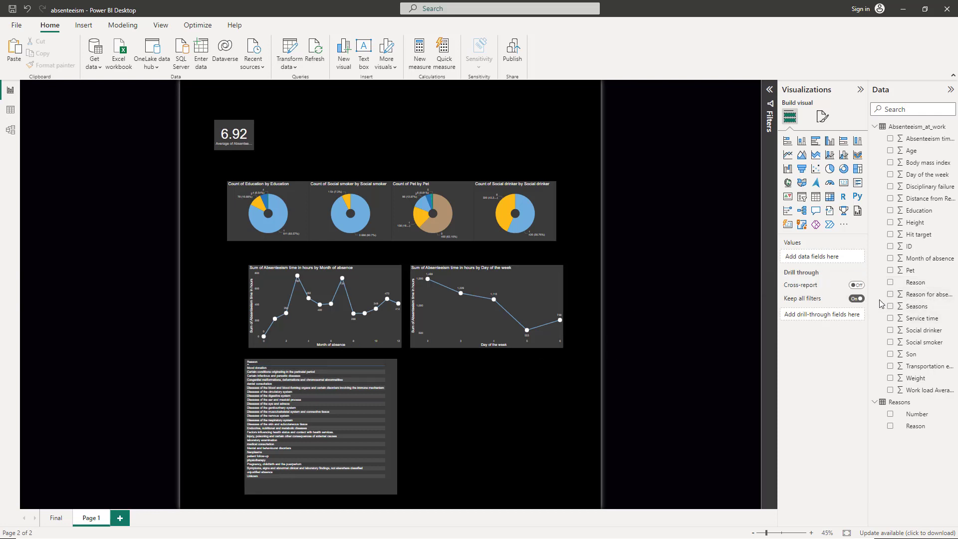
Add Reason to the table as a second column summarized by Count, and widen the table to fit it.
left_click(396, 445)
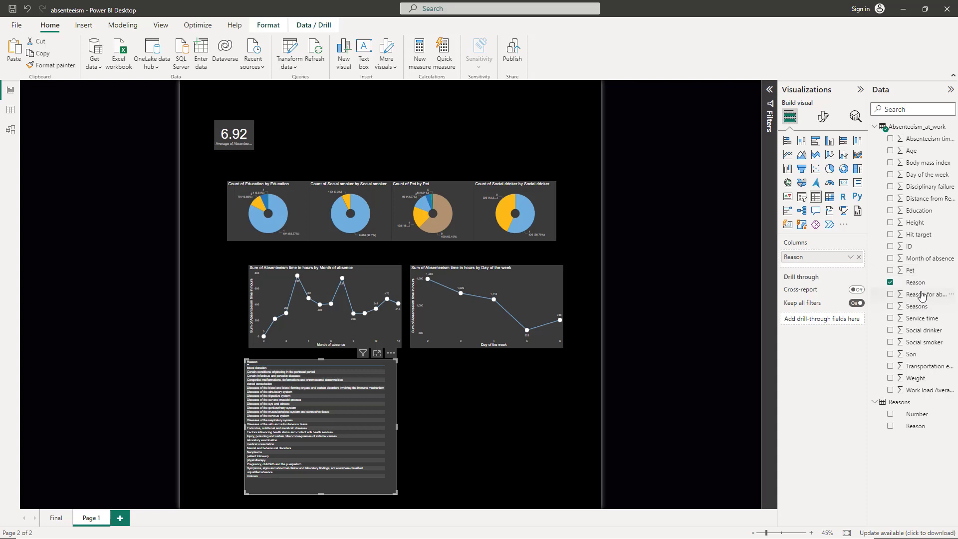
left_click_drag(909, 283, 850, 272)
left_click(851, 272)
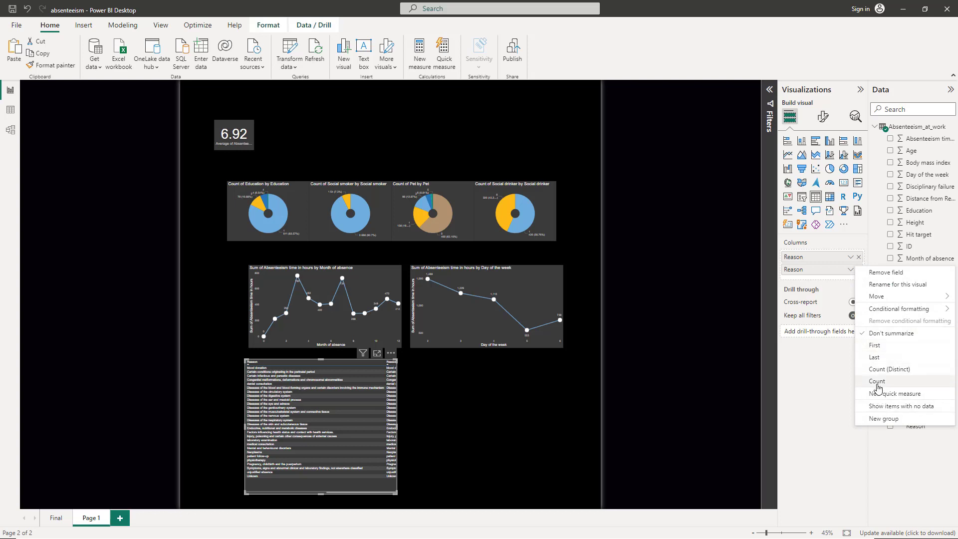
left_click(877, 381)
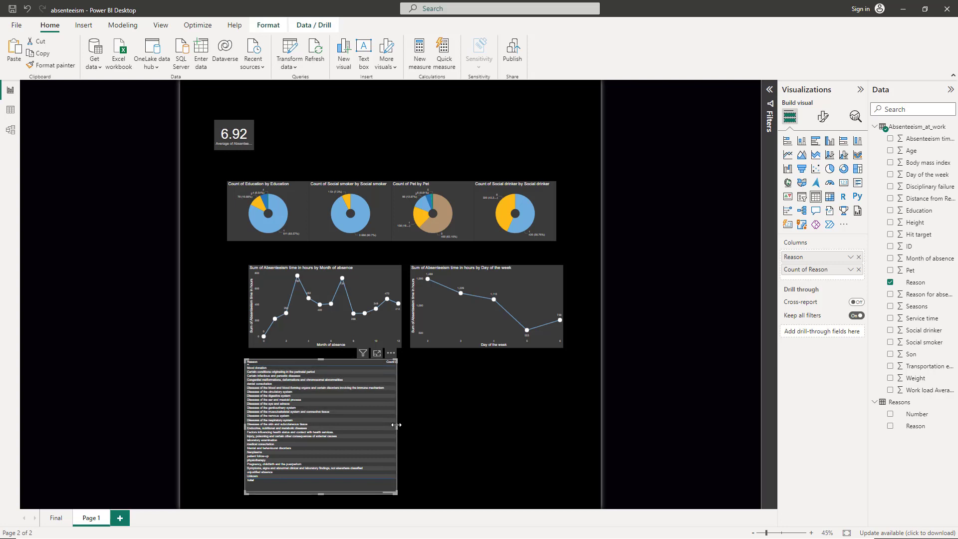
left_click_drag(396, 425, 457, 426)
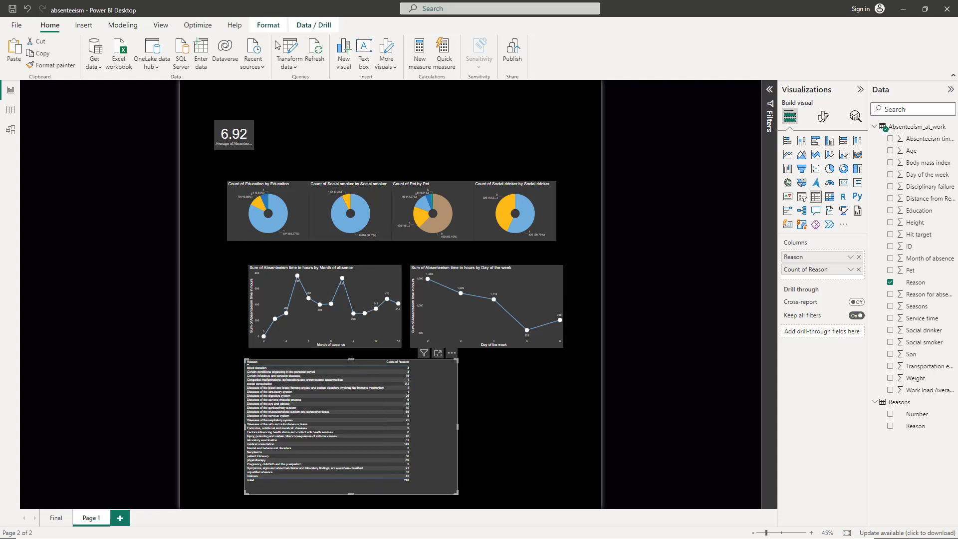
Set the page view to Fit to width and bring the reason table into view.
left_click(159, 26)
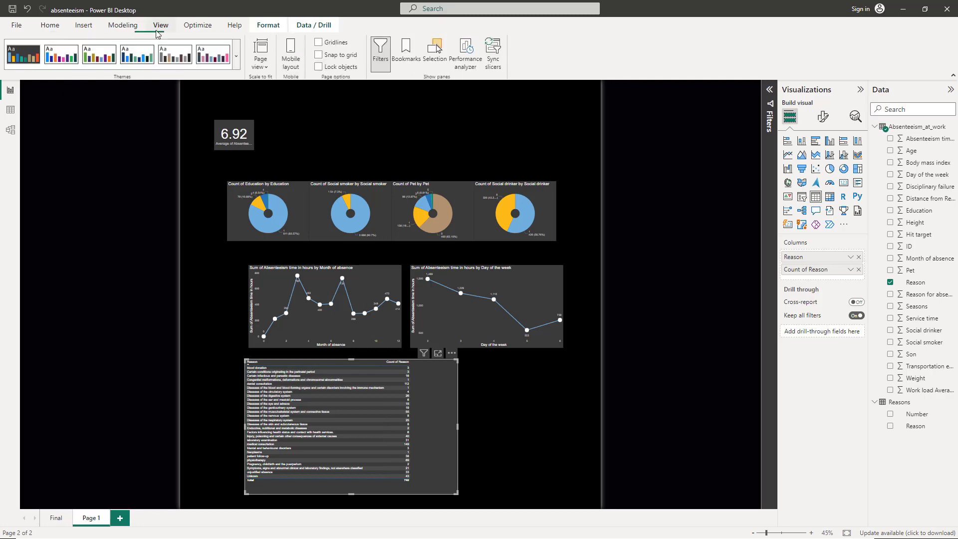
left_click(261, 64)
left_click(278, 100)
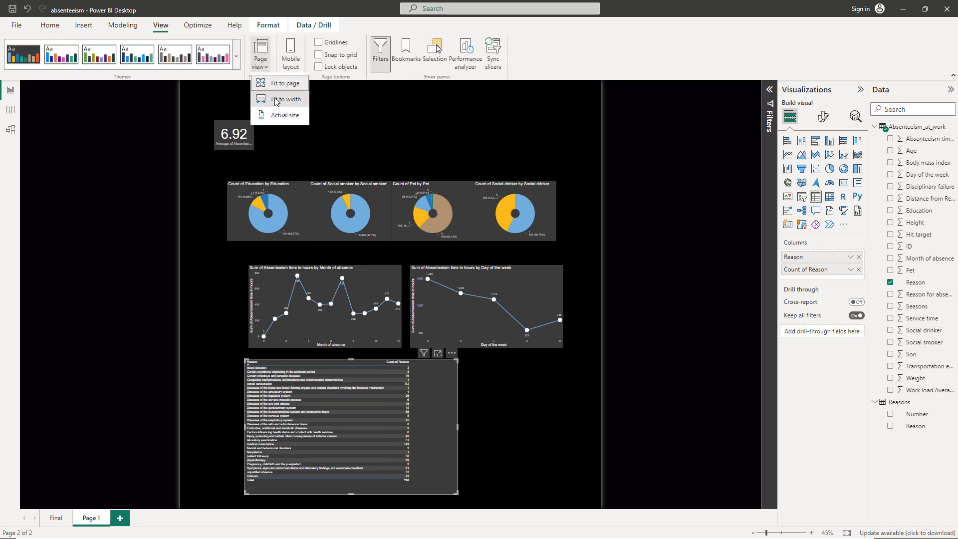
scroll(390, 304, "down", 6)
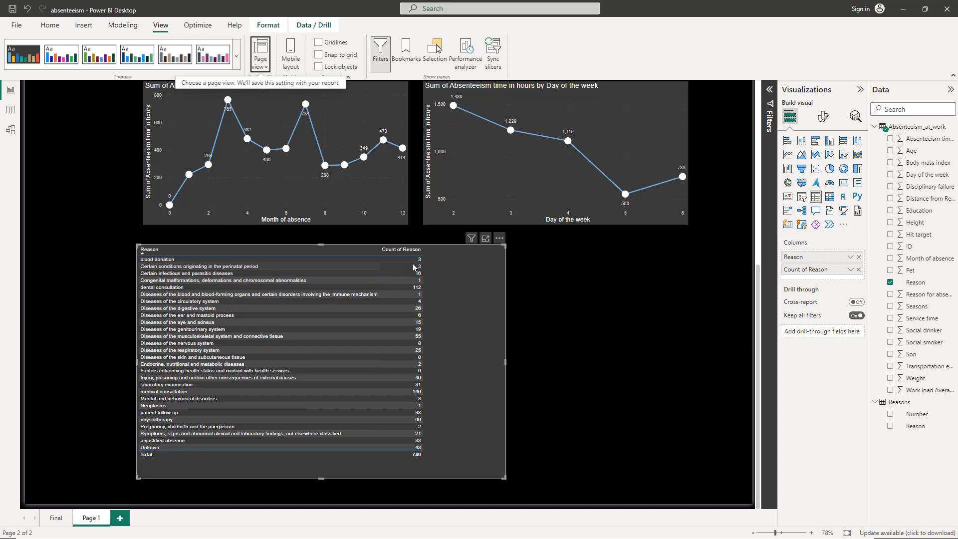
Narrow the Reason column and the table around it, and sort the table by Count of Reason in descending order.
left_click_drag(380, 251, 276, 249)
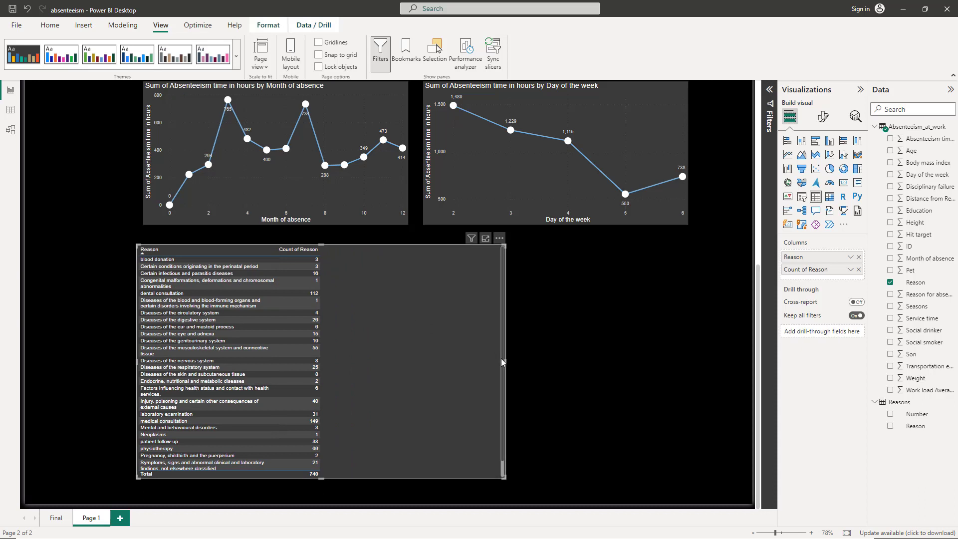
left_click_drag(505, 361, 328, 335)
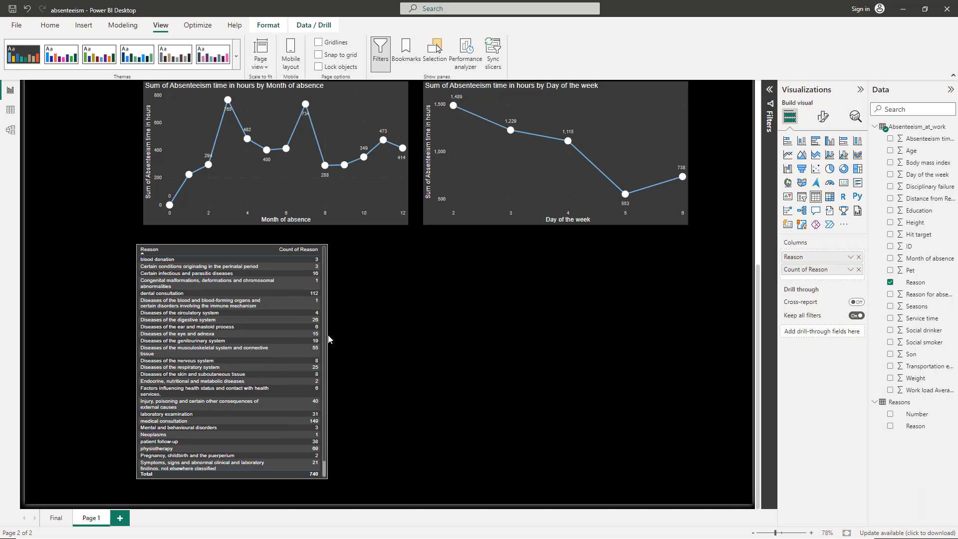
left_click(281, 251)
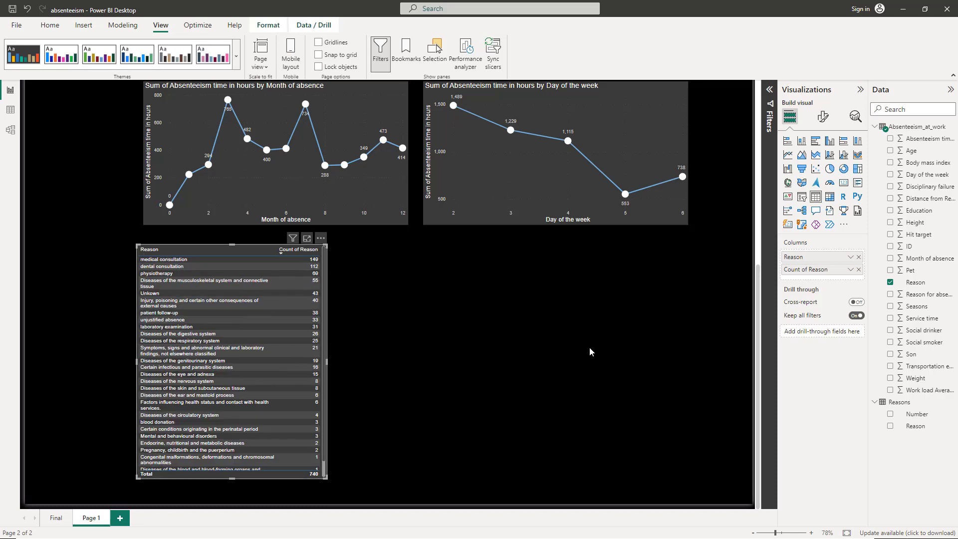
Examine the reason table's formatting options, including its background effects and the font and color settings for values.
left_click(824, 117)
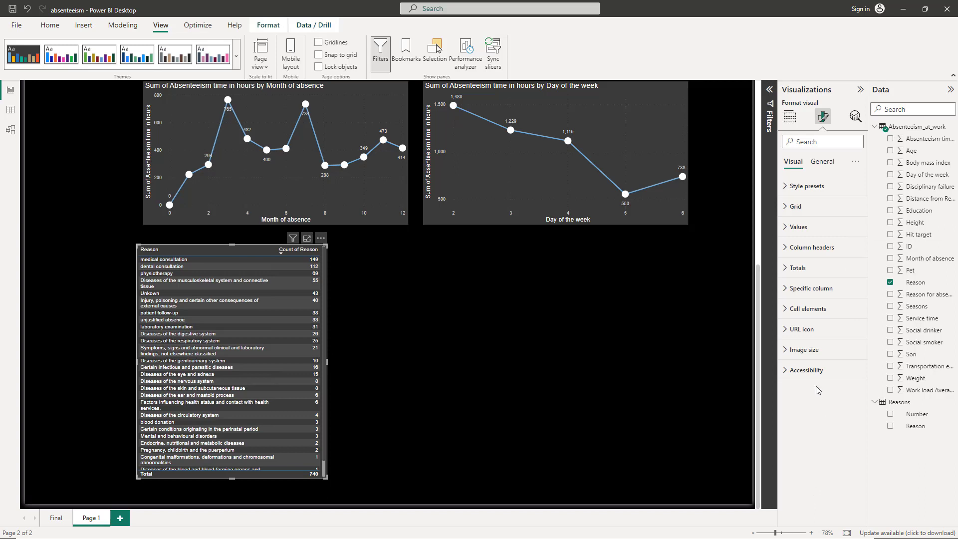
left_click(822, 161)
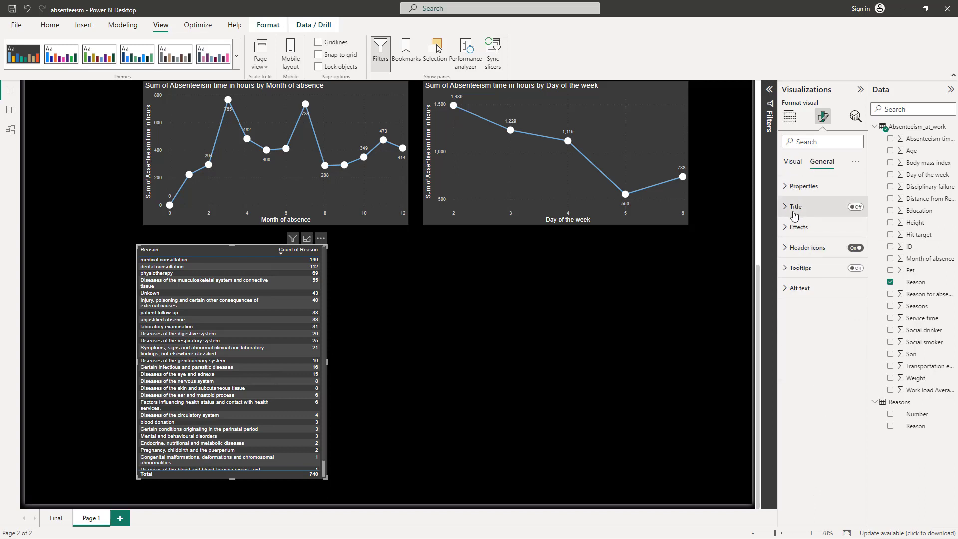
left_click(792, 228)
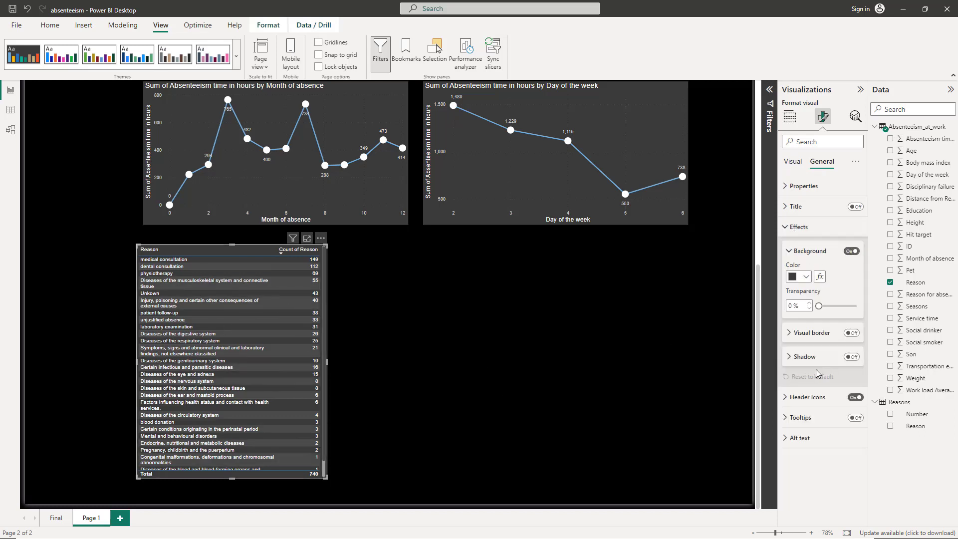
left_click(782, 230)
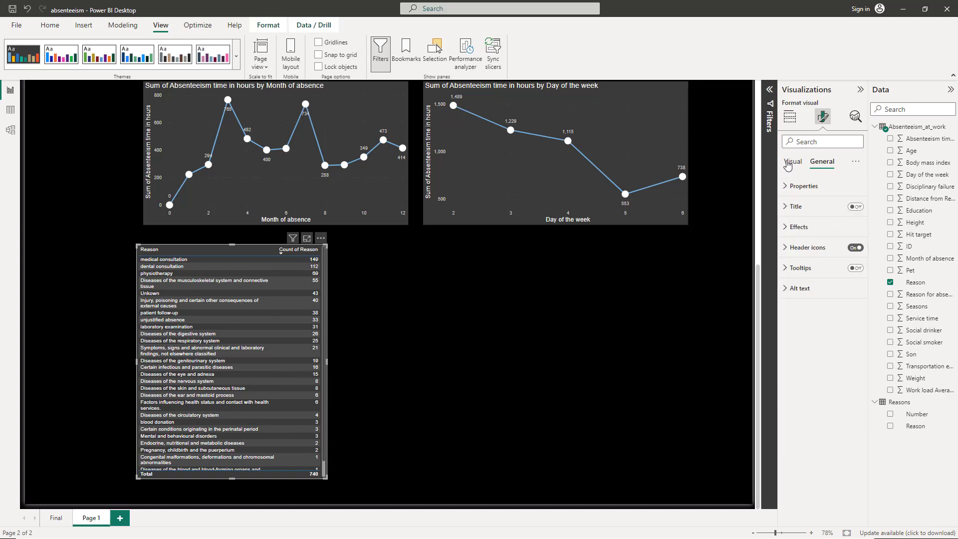
left_click(791, 162)
left_click(796, 226)
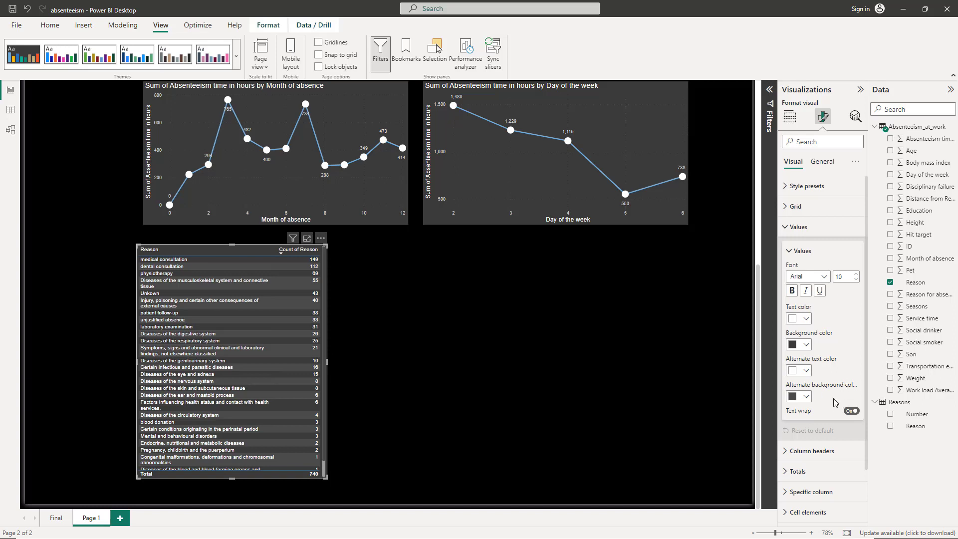
scroll(829, 351, "down", 2)
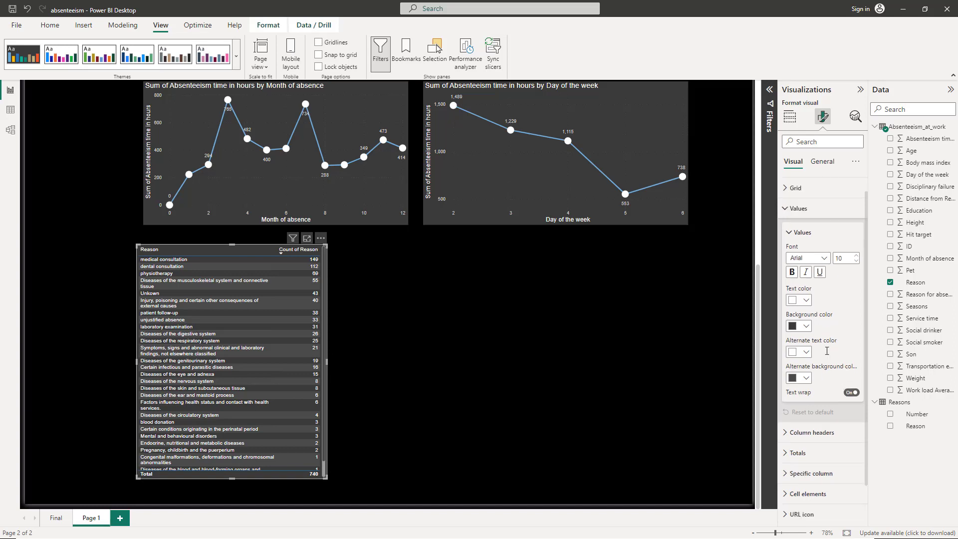
scroll(829, 355, "up", 2)
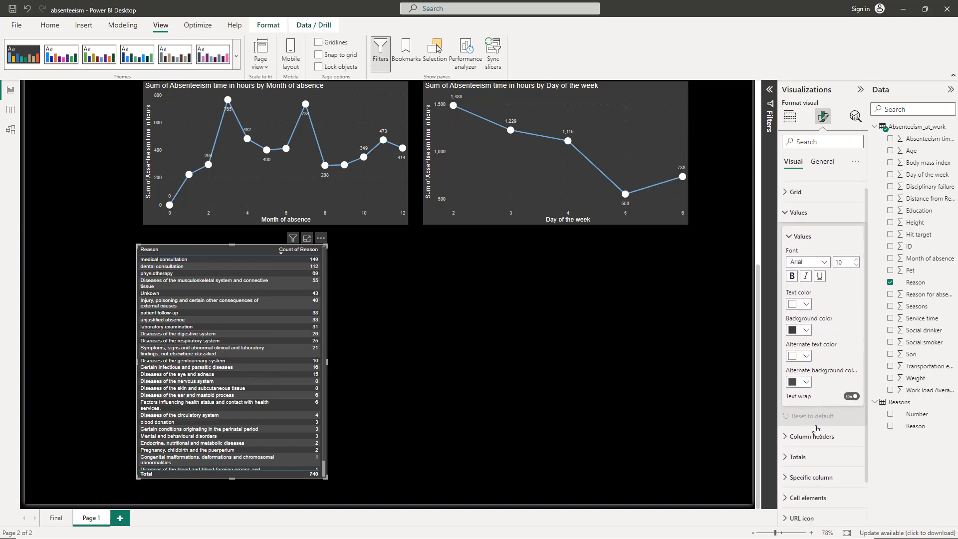
scroll(820, 409, "down", 2)
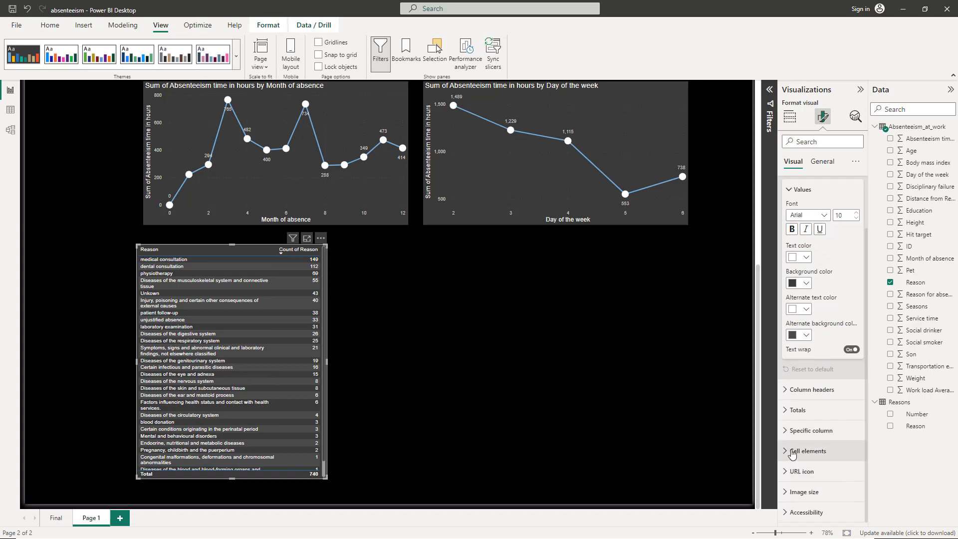
Turn on conditional background color for the table's Reason column and open its conditional formatting settings.
left_click(808, 451)
scroll(844, 444, "down", 6)
scroll(834, 416, "down", 1)
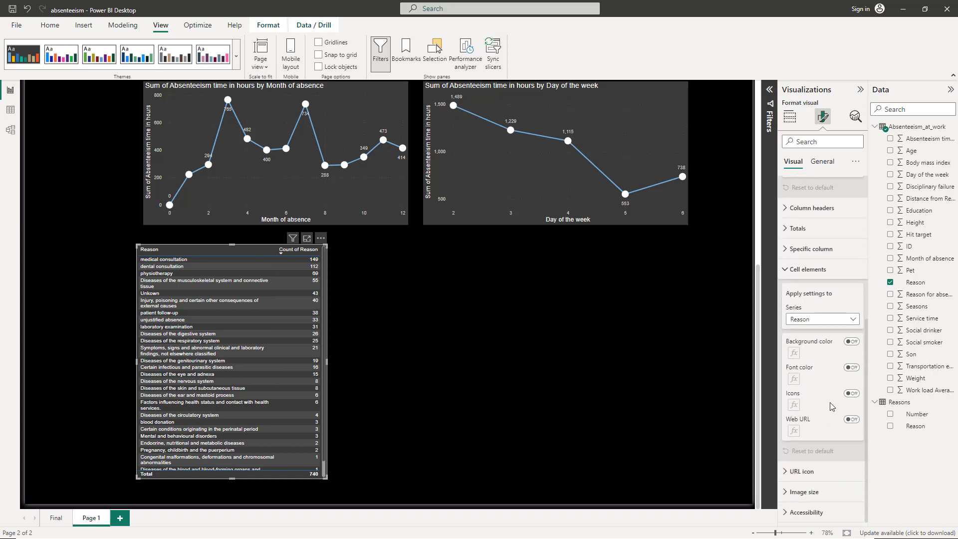
left_click(853, 341)
left_click(794, 354)
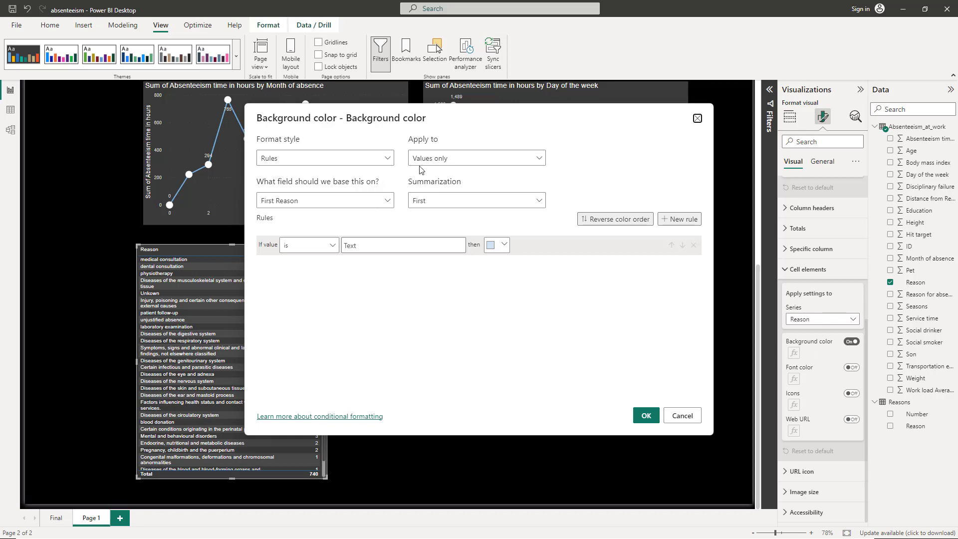
left_click_drag(449, 119, 470, 167)
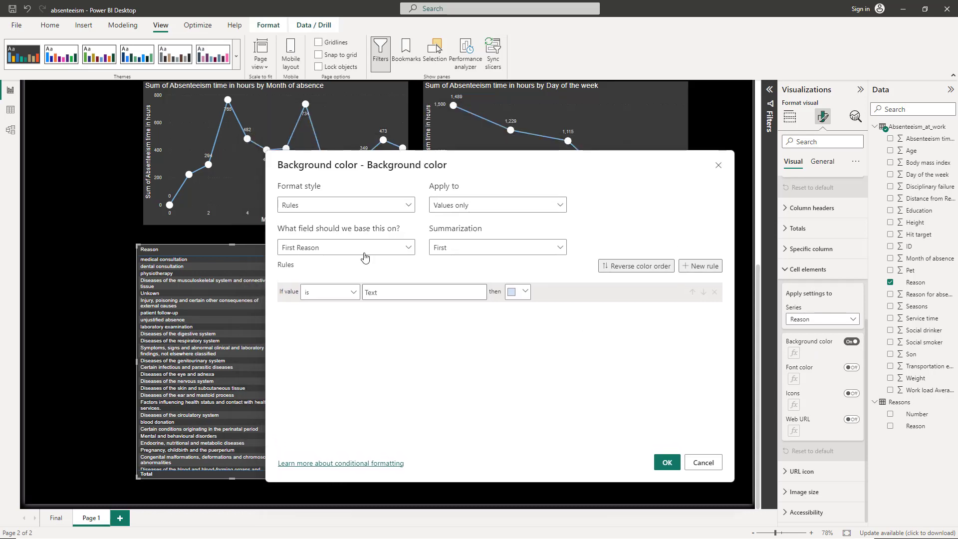
Try a Gradient background on the Reason column with black for the lowest value, and undo it.
left_click(391, 207)
left_click(391, 212)
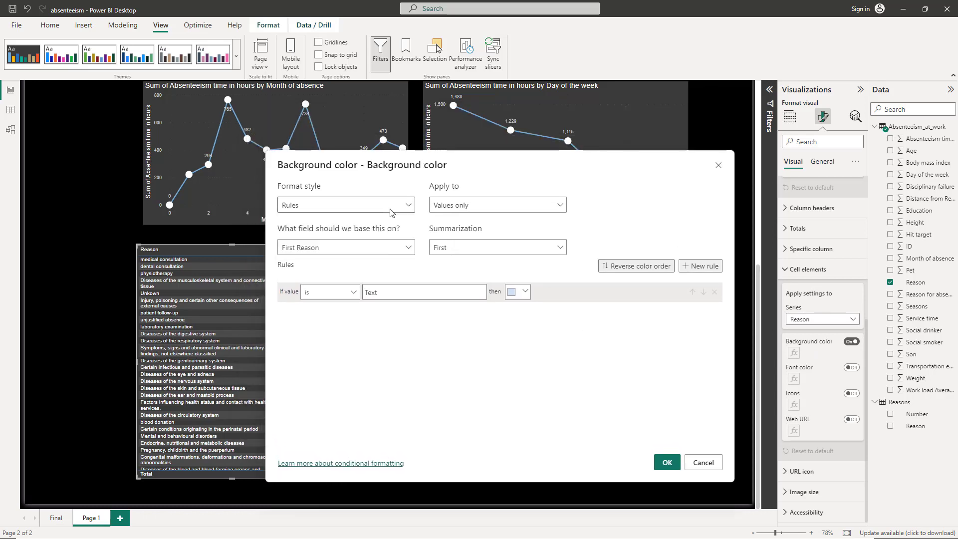
left_click(407, 209)
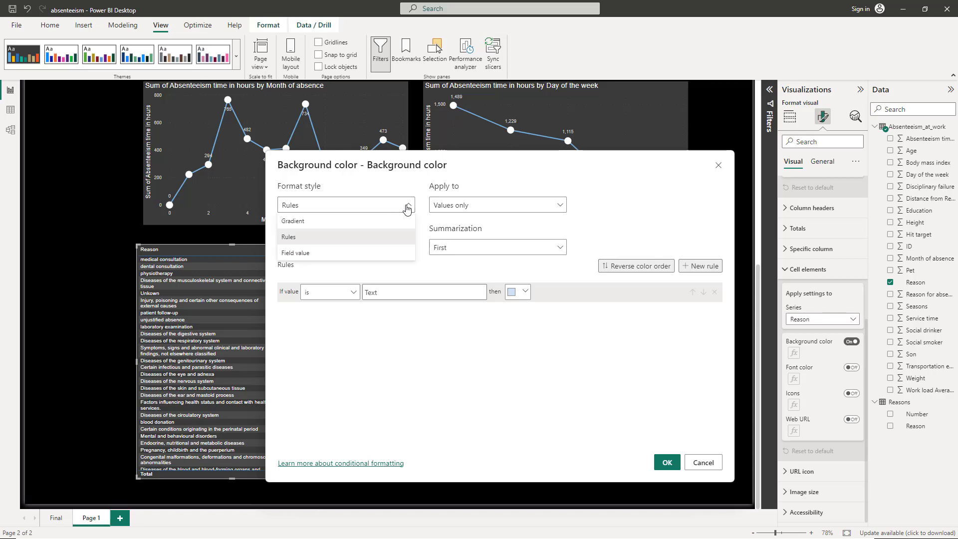
left_click(354, 220)
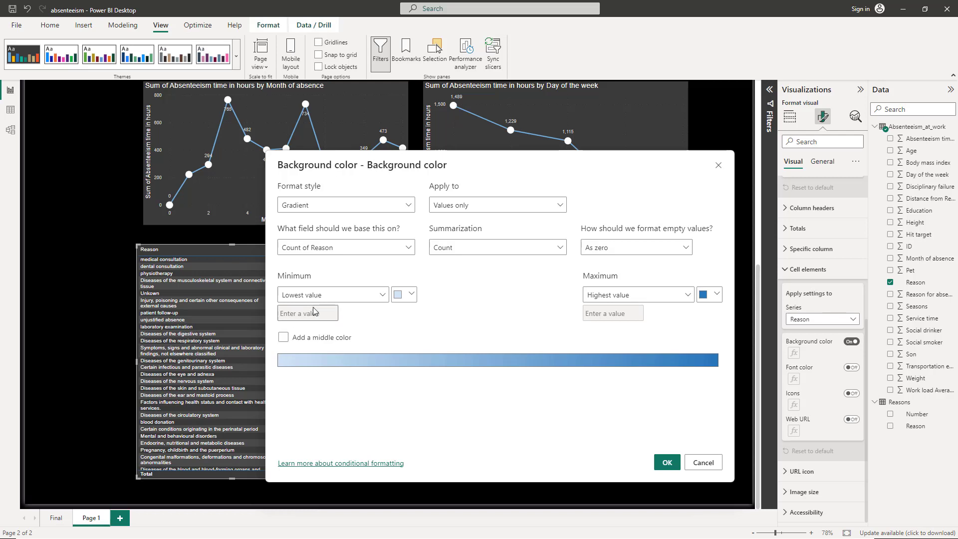
left_click(407, 299)
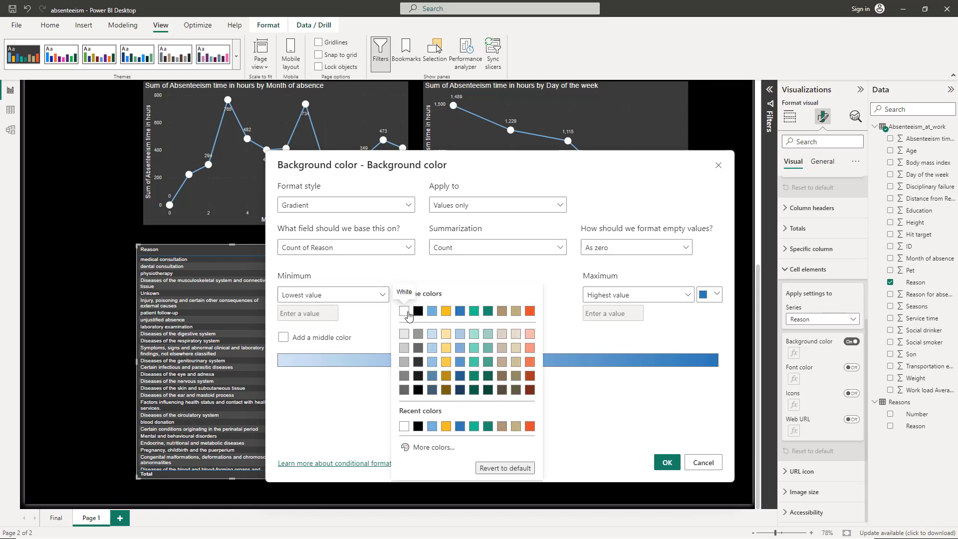
left_click(414, 316)
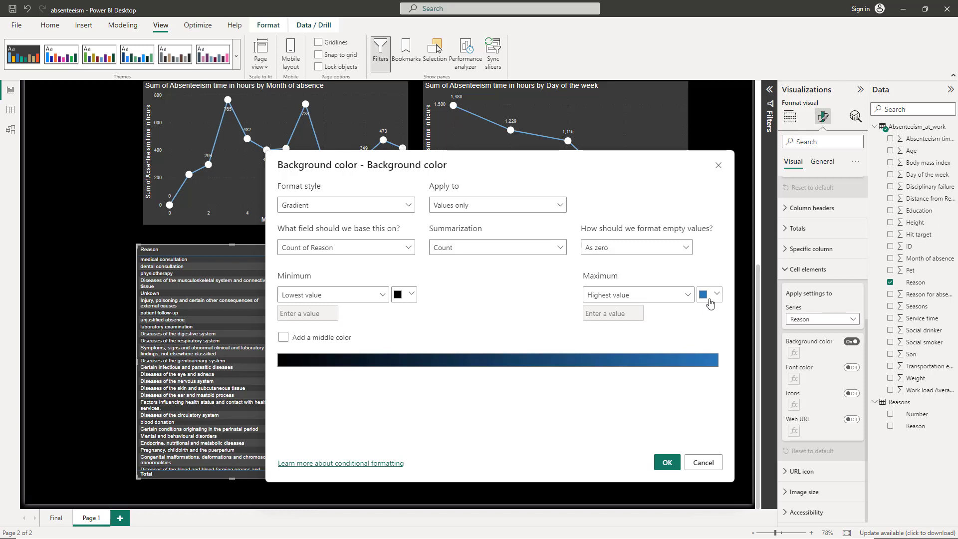
left_click(667, 463)
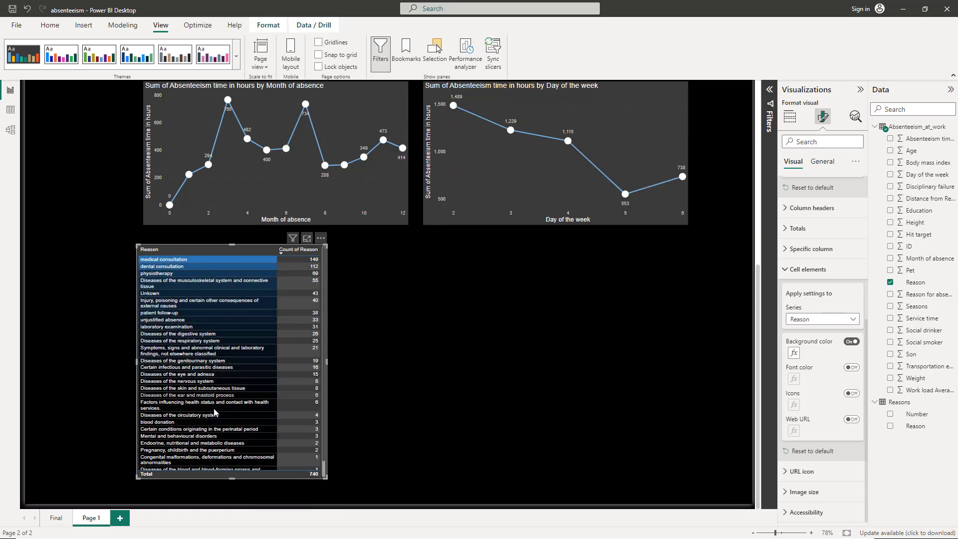
key("ctrl+z")
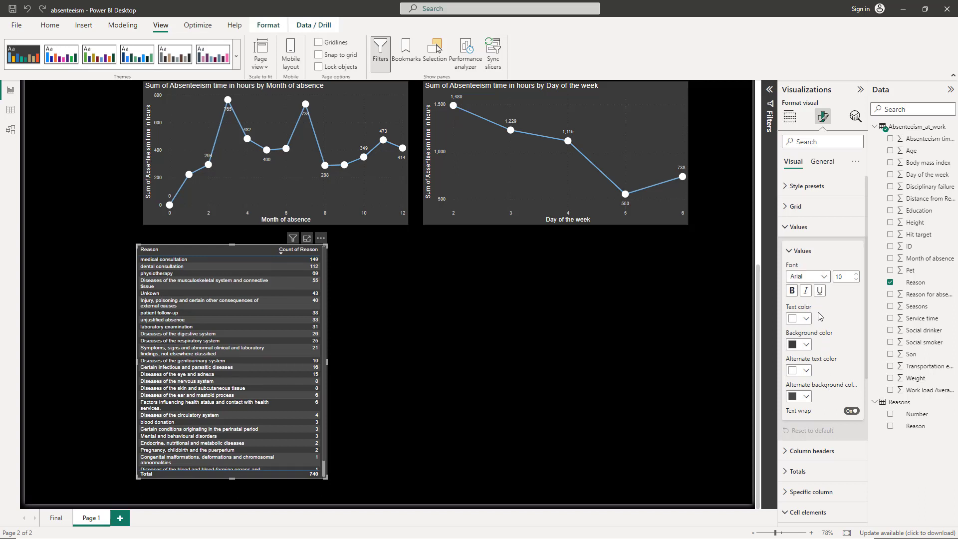
Examine the table's Values and Specific column formatting options.
scroll(816, 333, "down", 3)
scroll(819, 349, "up", 3)
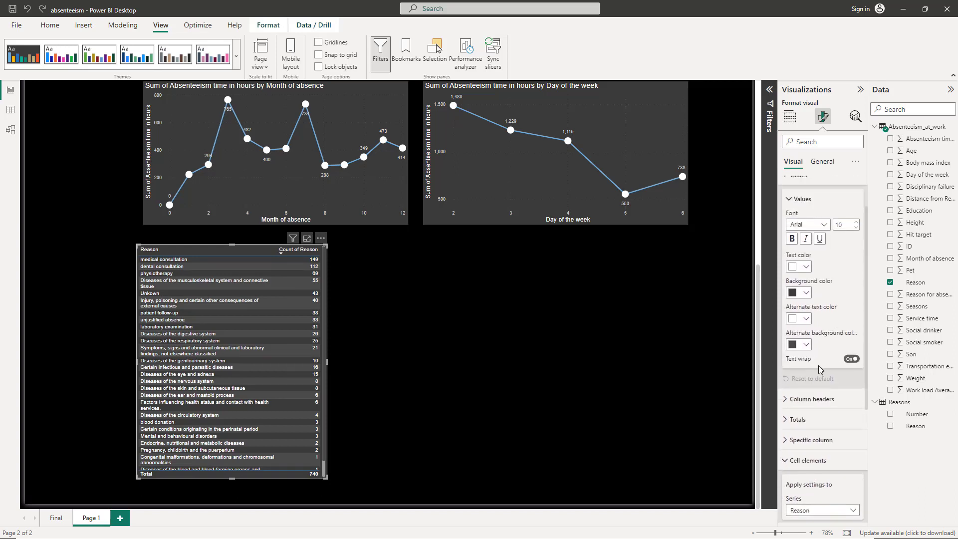
scroll(816, 424, "down", 2)
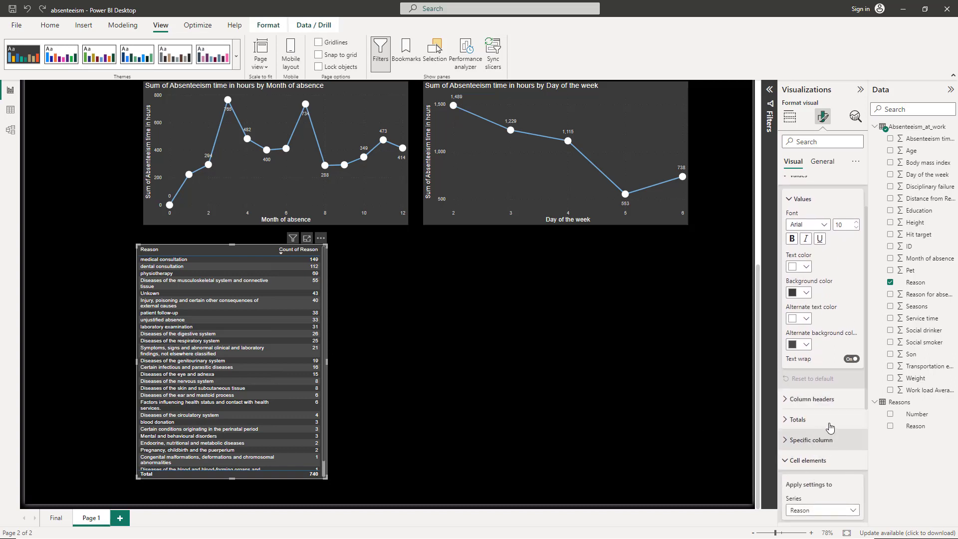
left_click(811, 440)
scroll(849, 408, "down", 3)
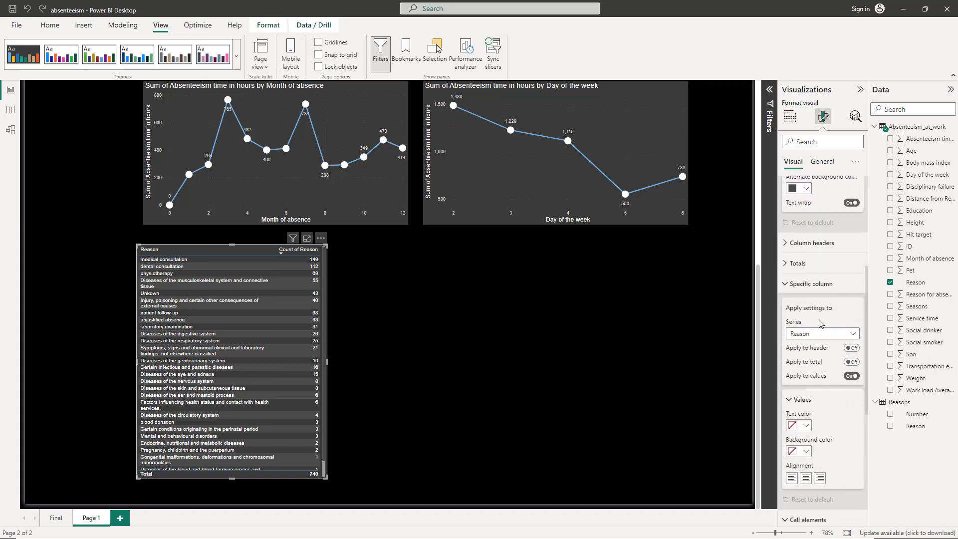
scroll(818, 324, "up", 3)
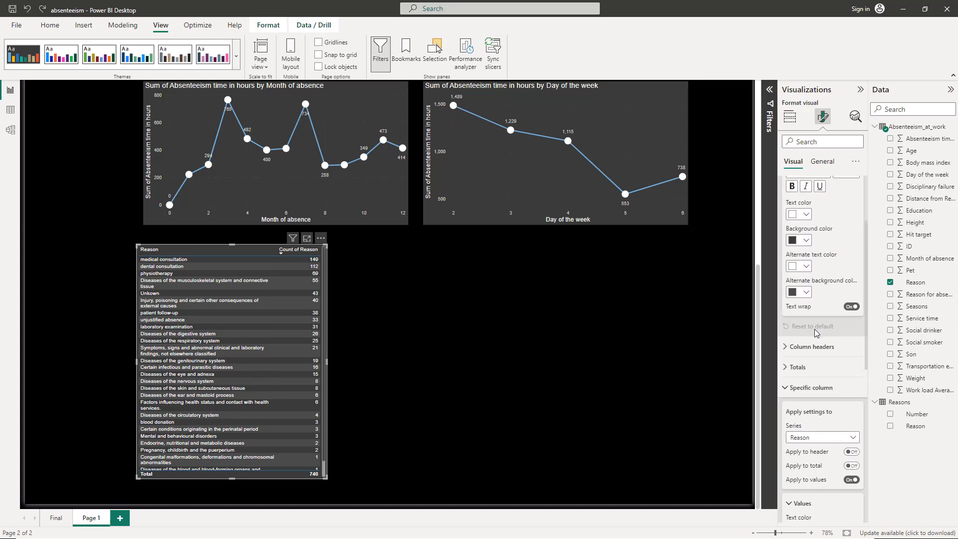
scroll(818, 432, "up", 3)
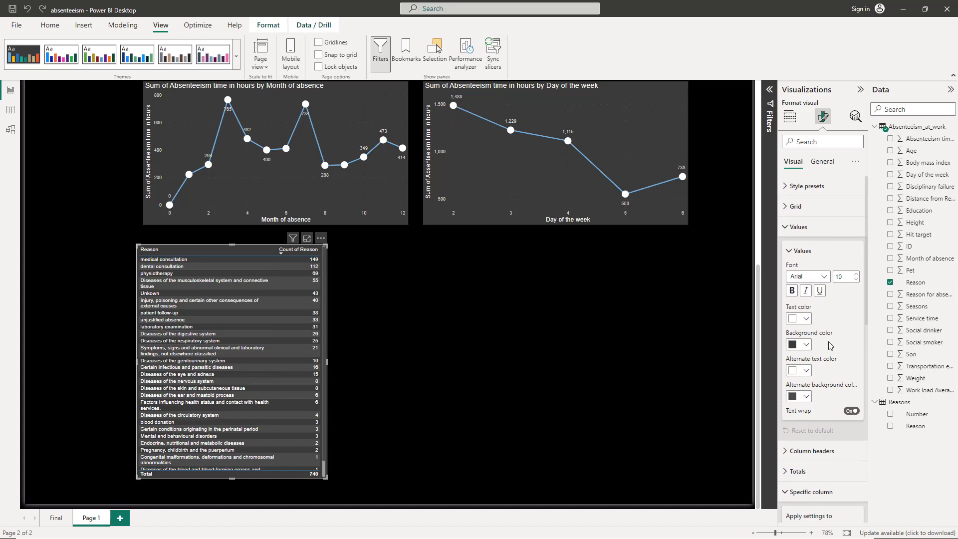
Apply the cell element settings to the Count of Reason column and turn on its background color.
scroll(830, 345, "down", 9)
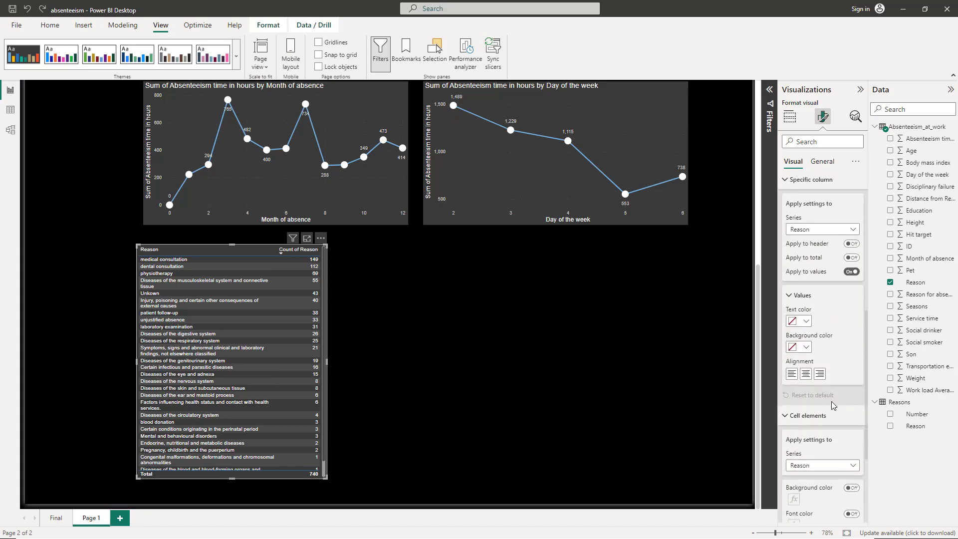
scroll(831, 401, "down", 4)
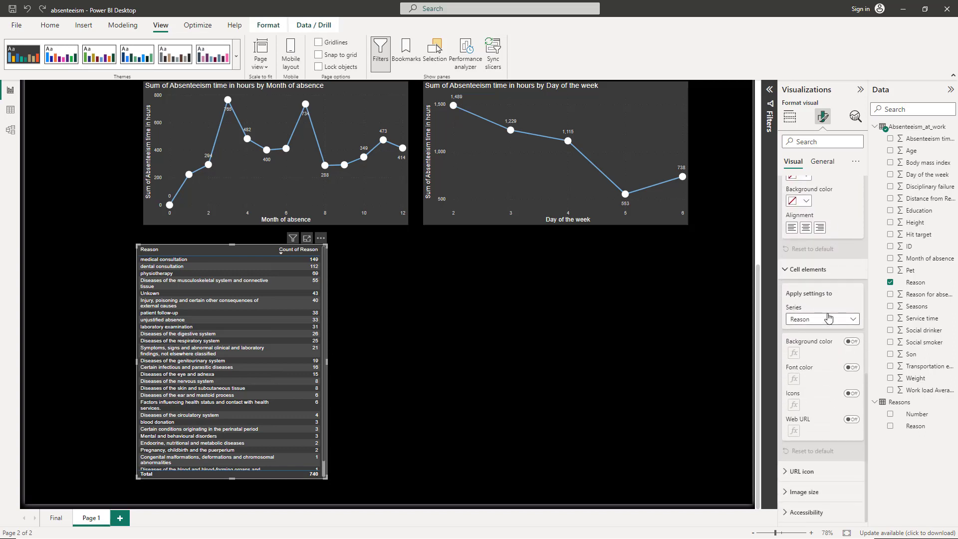
left_click(828, 318)
left_click(826, 345)
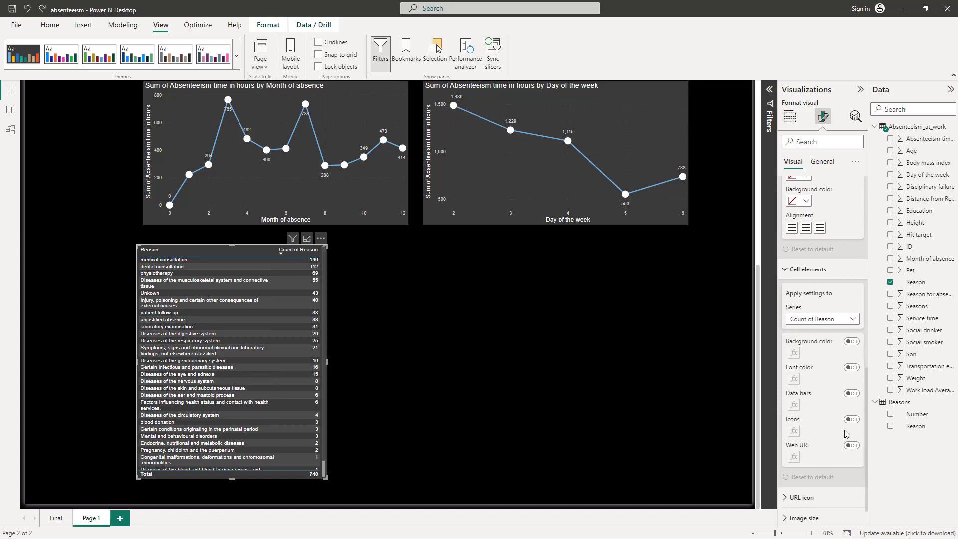
left_click(851, 342)
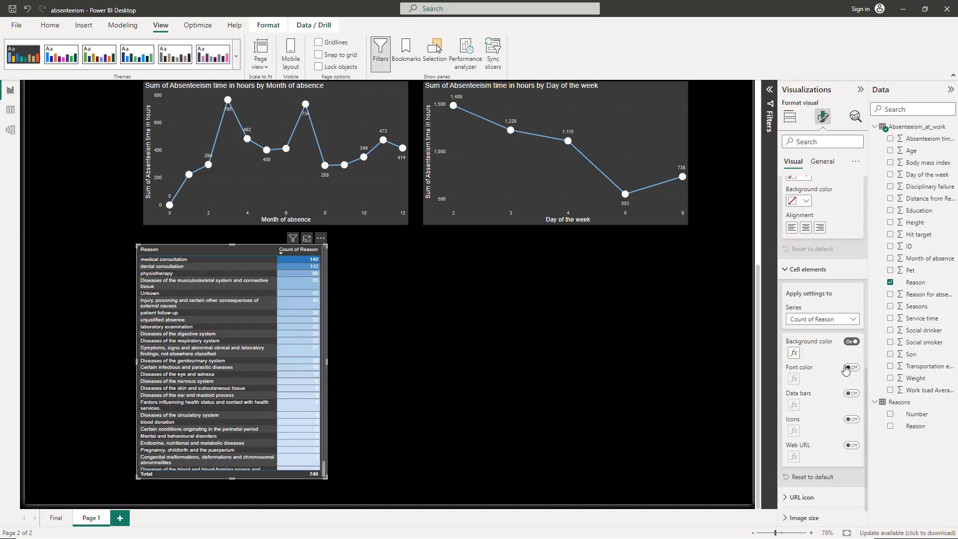
Set the lowest-value color of the Count of Reason background gradient to black and deselect the table.
left_click(793, 353)
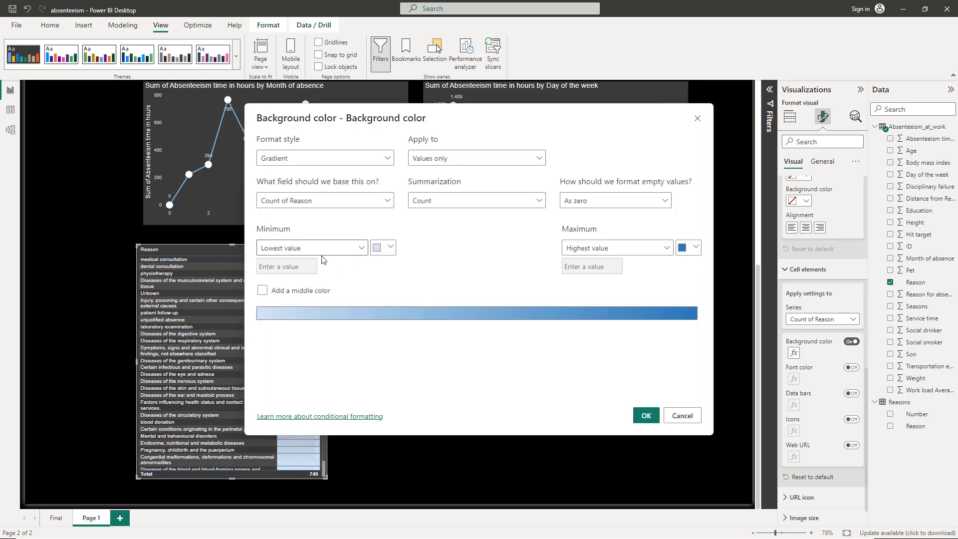
left_click(389, 249)
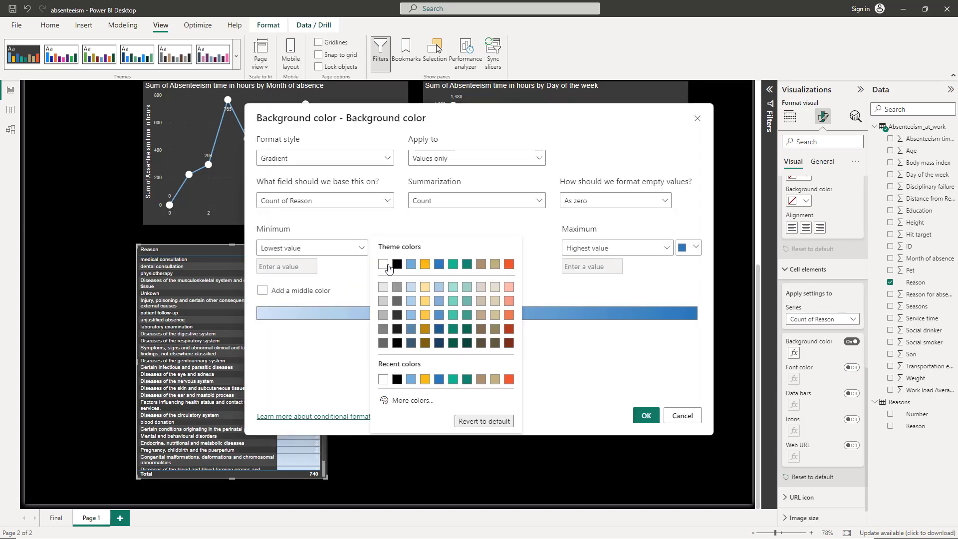
left_click(396, 264)
left_click(646, 415)
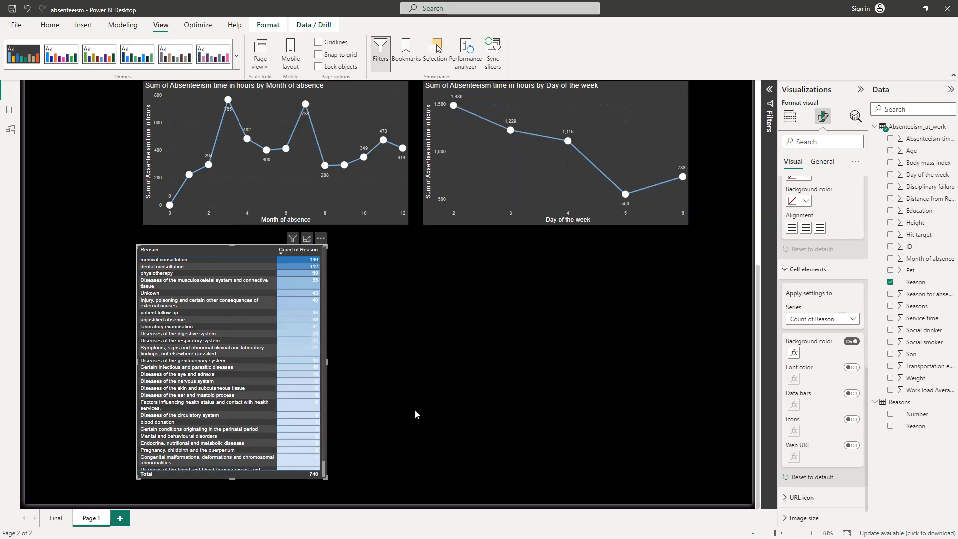
left_click(440, 399)
Review the whole report page, from the average absenteeism card down to the reason table.
scroll(428, 397, "up", 6)
scroll(430, 412, "down", 5)
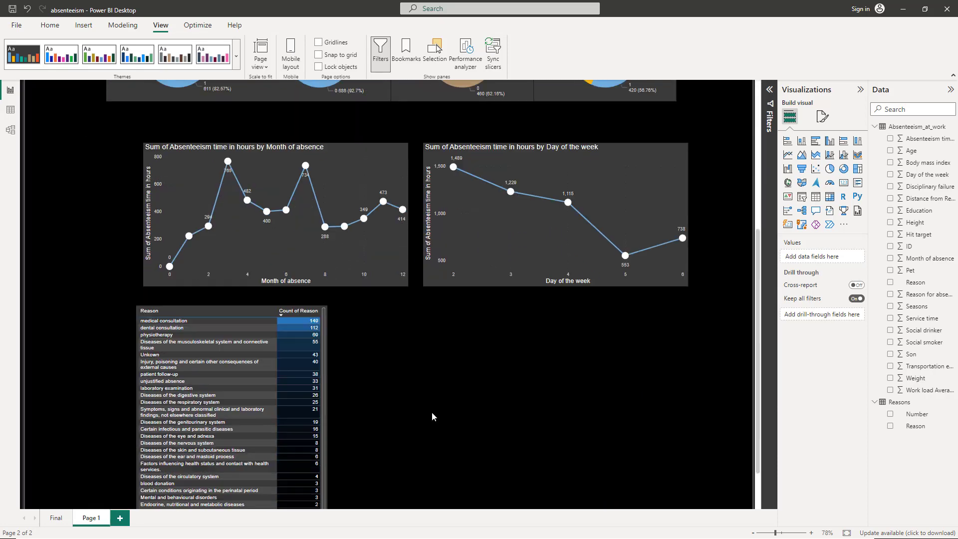
scroll(443, 412, "up", 3)
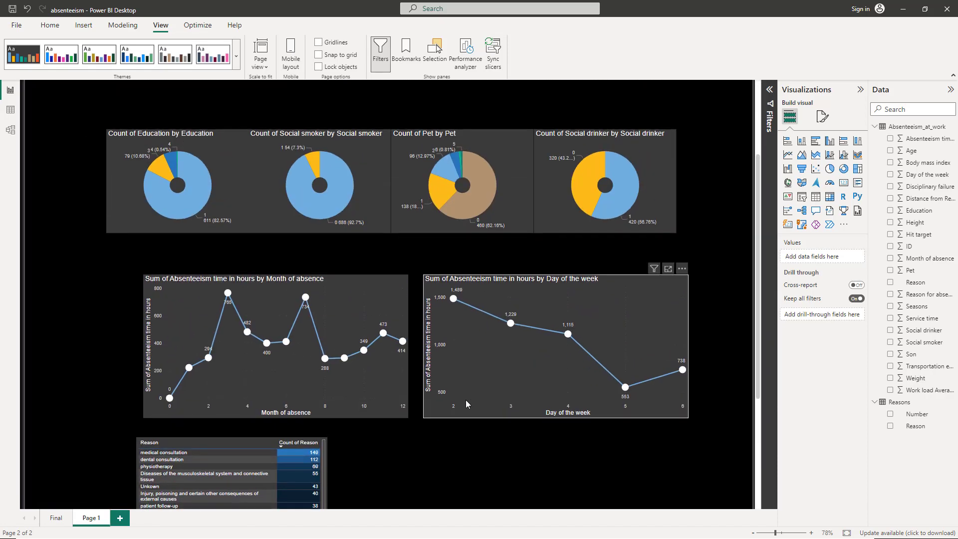
scroll(552, 284, "up", 2)
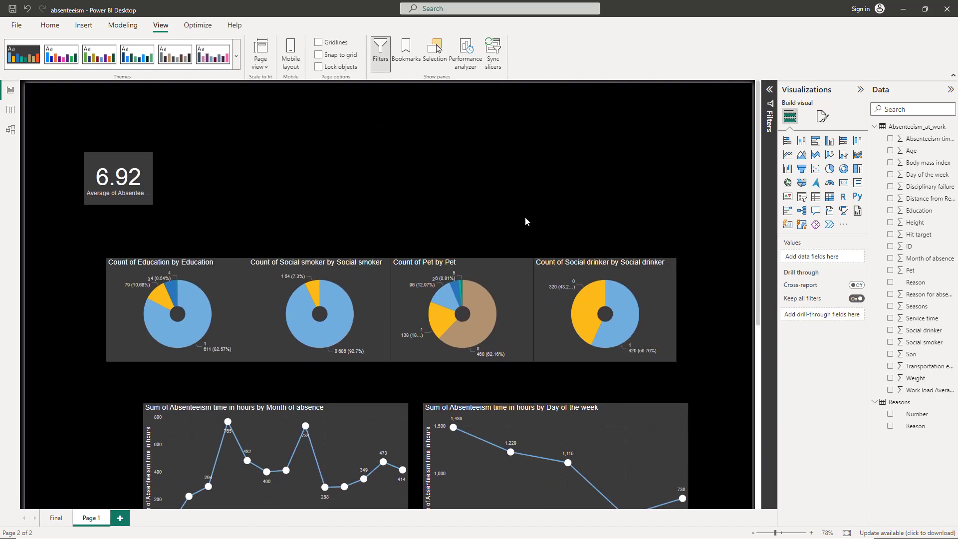
scroll(525, 216, "up", 1)
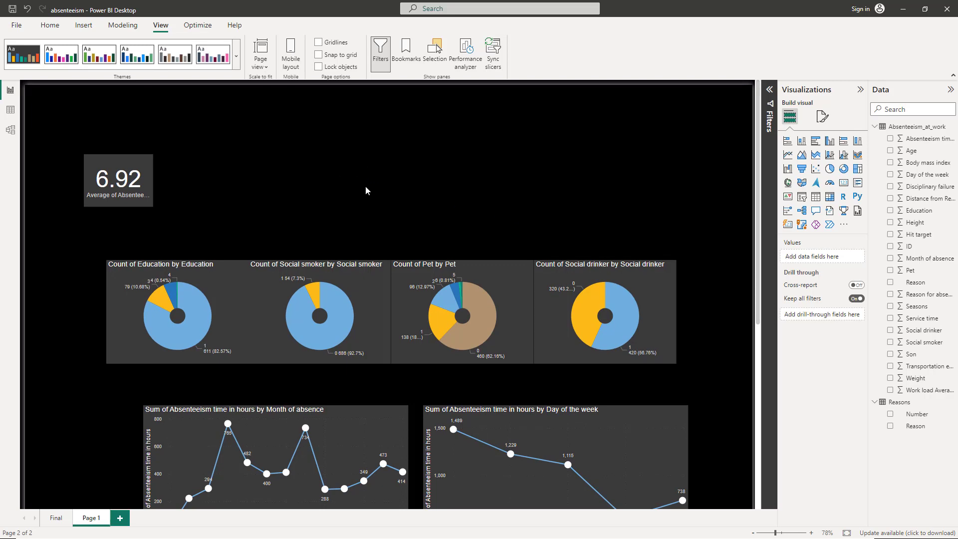
scroll(528, 215, "down", 2)
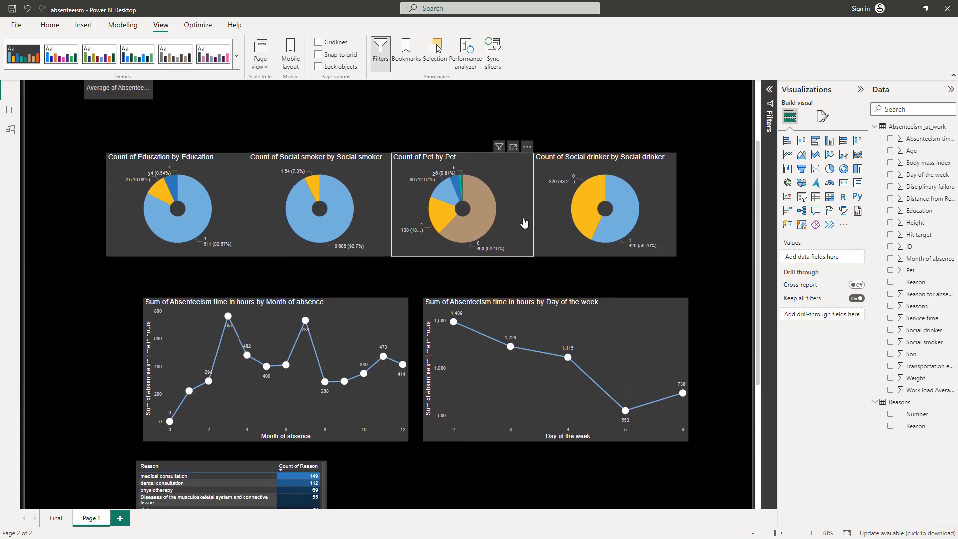
Add a smart narrative beside the average absenteeism card and resize it to a wide box that fits all its text.
scroll(624, 190, "up", 2)
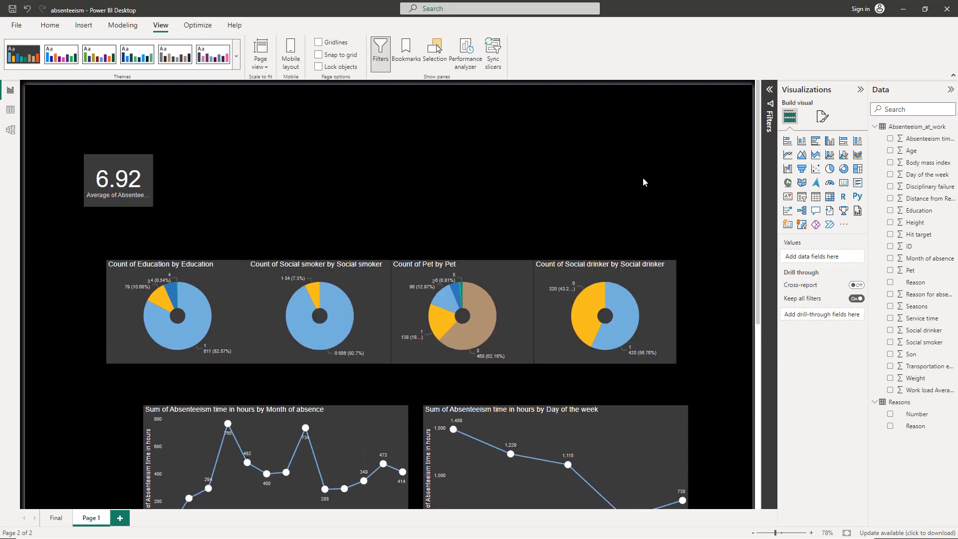
left_click(829, 213)
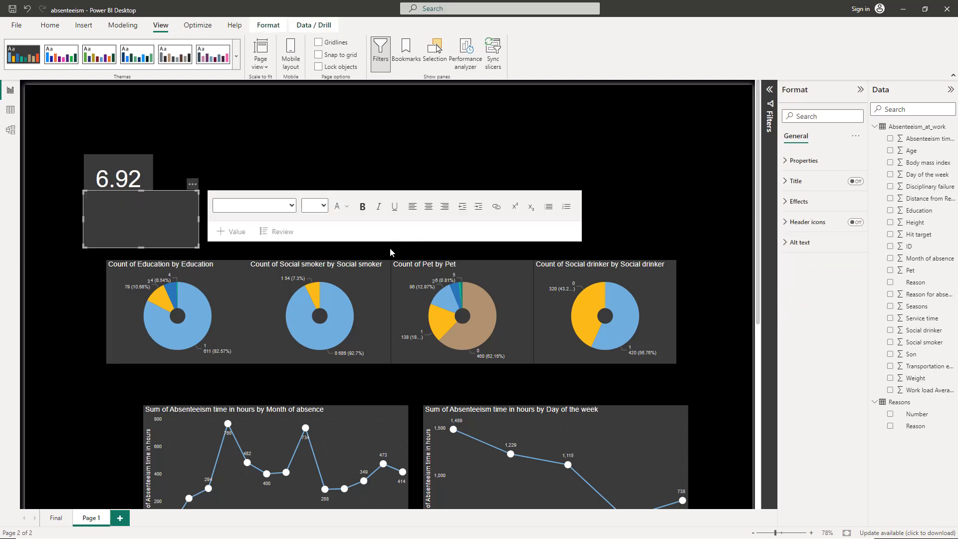
left_click_drag(200, 205, 550, 156)
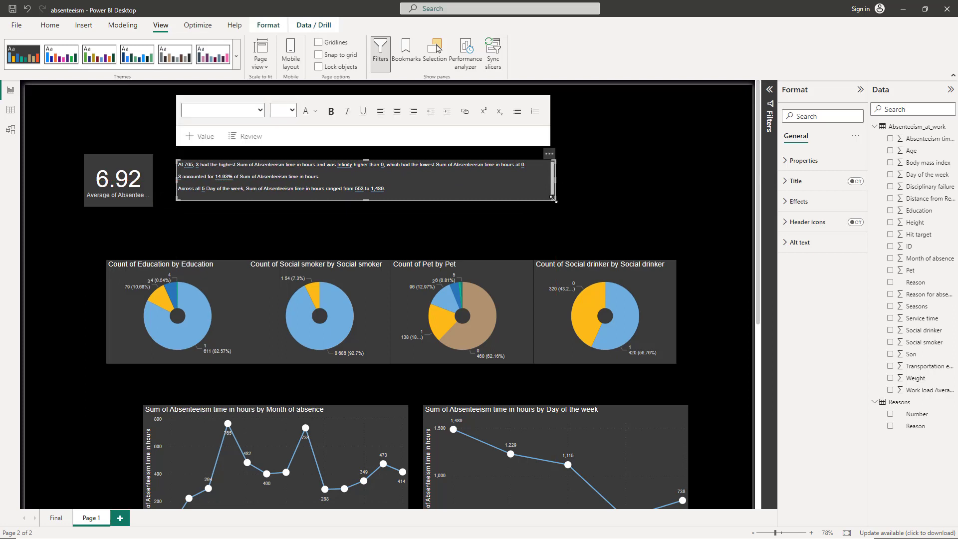
left_click_drag(554, 198, 535, 208)
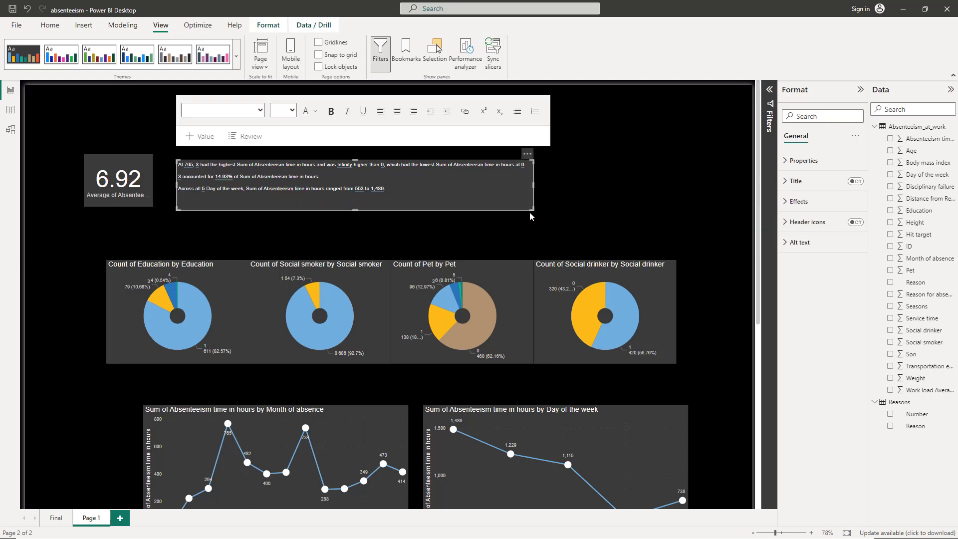
left_click(77, 261)
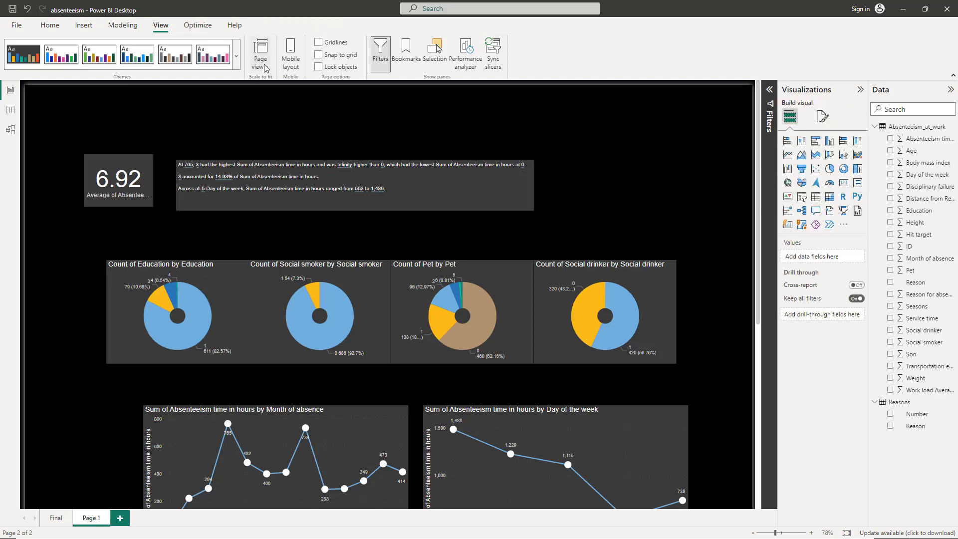
Fit the whole page in view and add a scatter chart beside the reason table, enlarged to fill the space under the line charts.
left_click(265, 68)
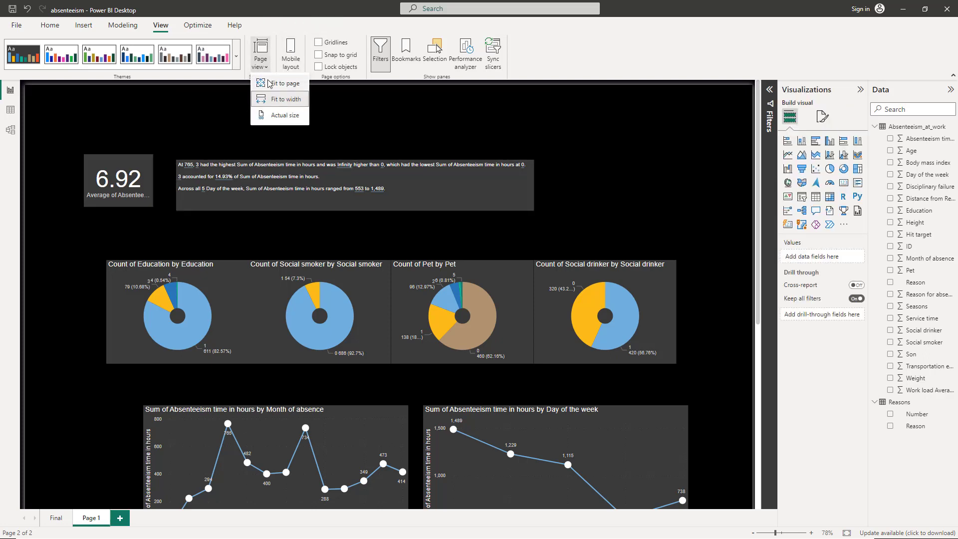
left_click(269, 83)
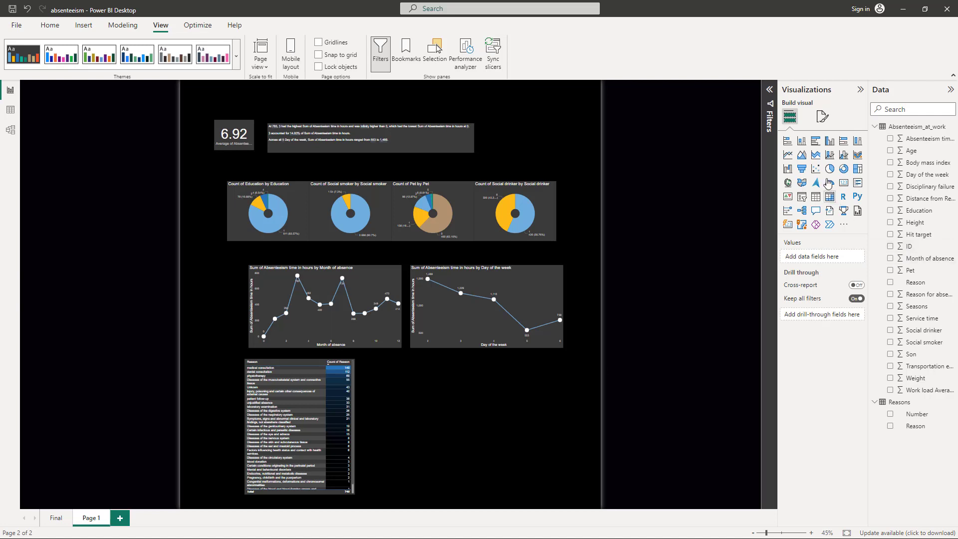
left_click(815, 168)
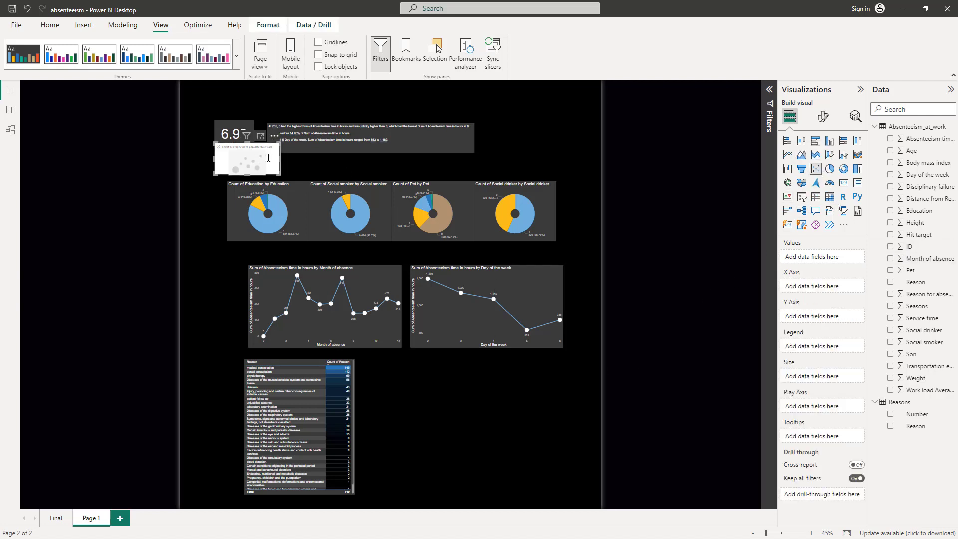
left_click_drag(268, 158, 561, 443)
left_click_drag(561, 479, 531, 451)
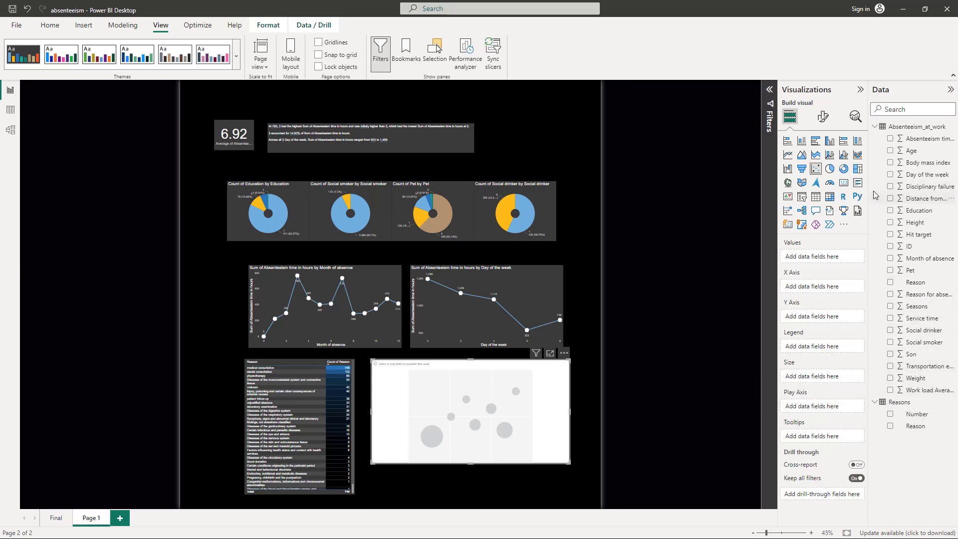
Plot Work load Average/day, set to Don't summarize, on the scatter chart's X axis and Absenteeism time in hours on its Y axis.
left_click_drag(869, 189, 843, 190)
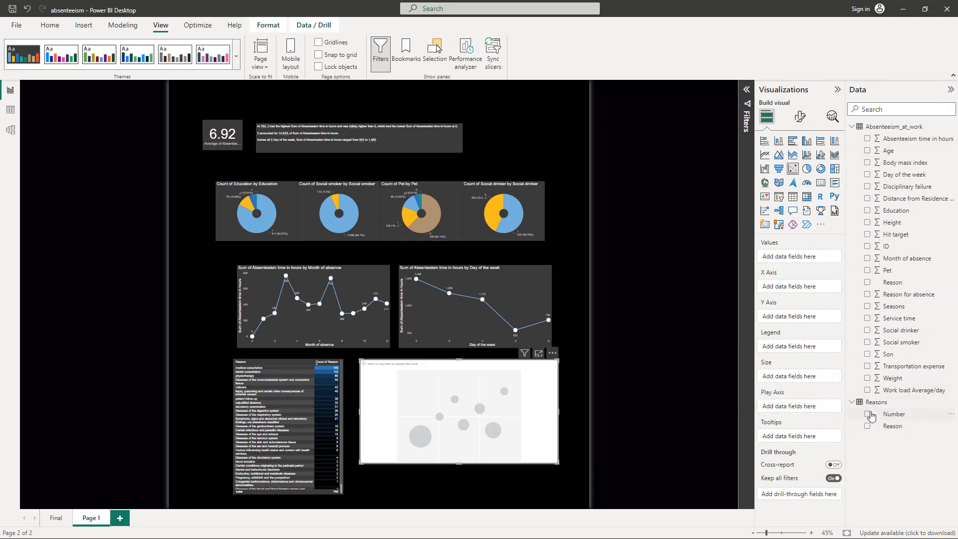
left_click(867, 390)
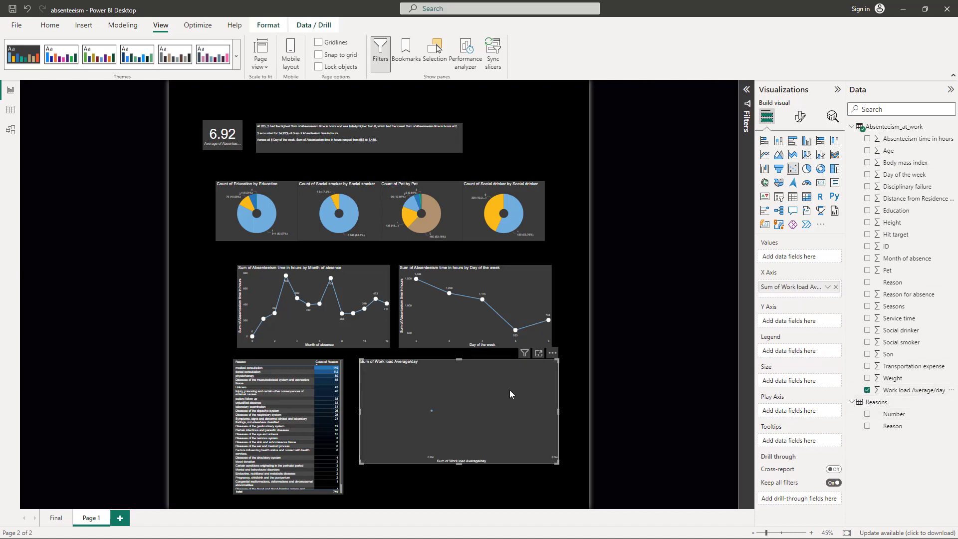
left_click(827, 287)
left_click(850, 327)
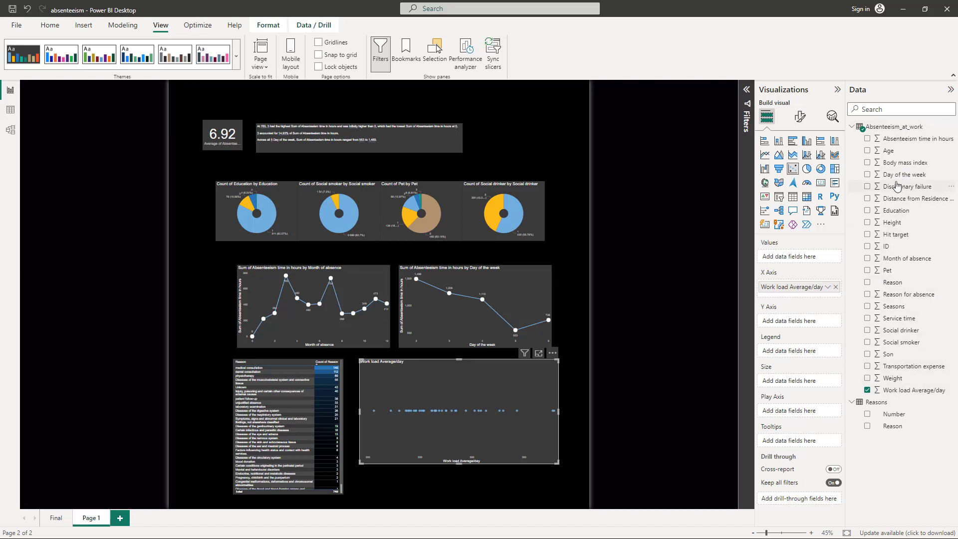
left_click_drag(897, 144, 822, 321)
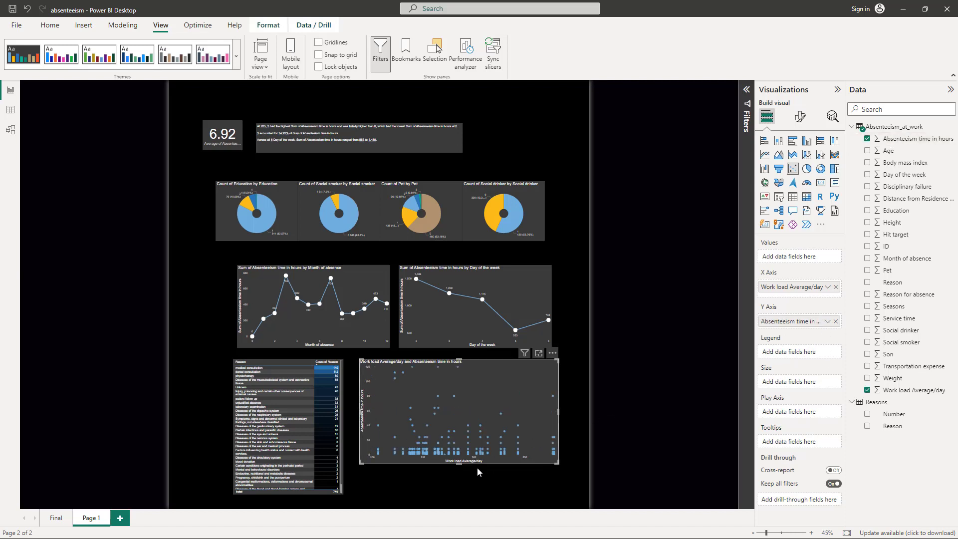
Align the scatter chart's outer edge with the Day of the week line chart above and turn on its trend line.
mouse_move(478, 424)
left_mouse_down()
mouse_move(476, 432)
mouse_move(472, 425)
left_mouse_up()
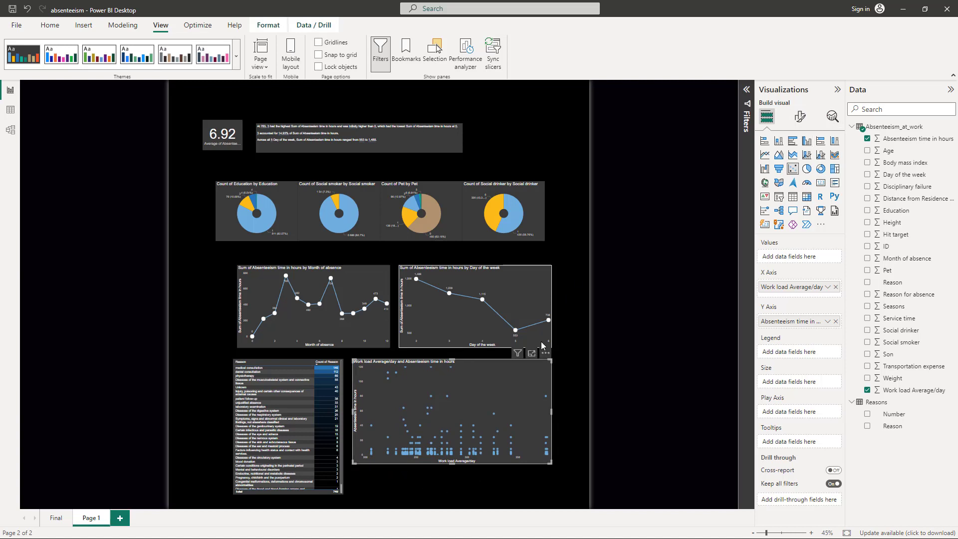
left_click(833, 117)
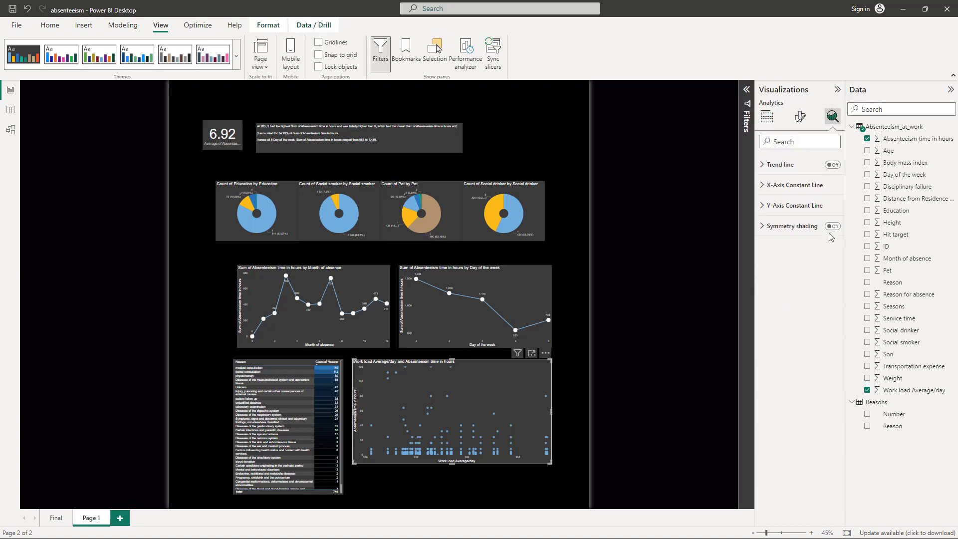
left_click(761, 170)
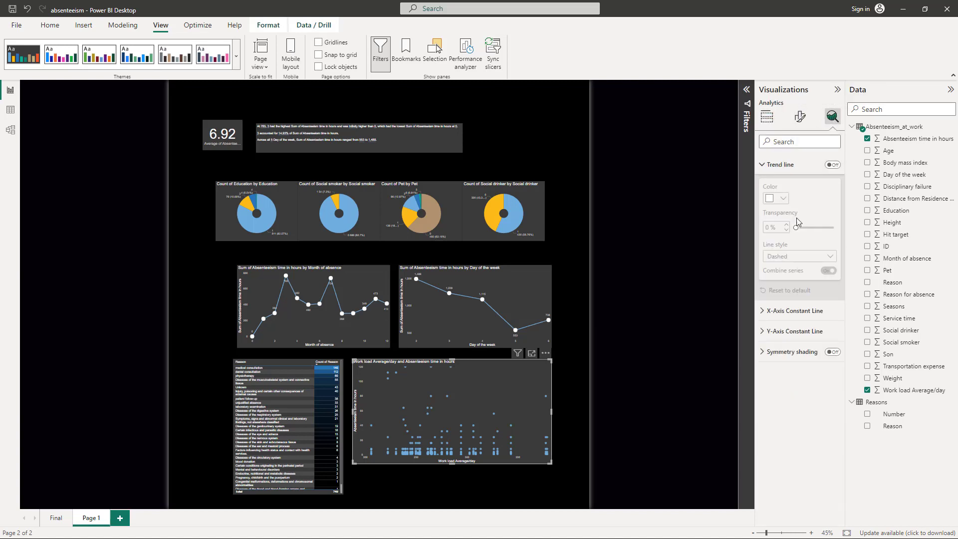
left_click(832, 165)
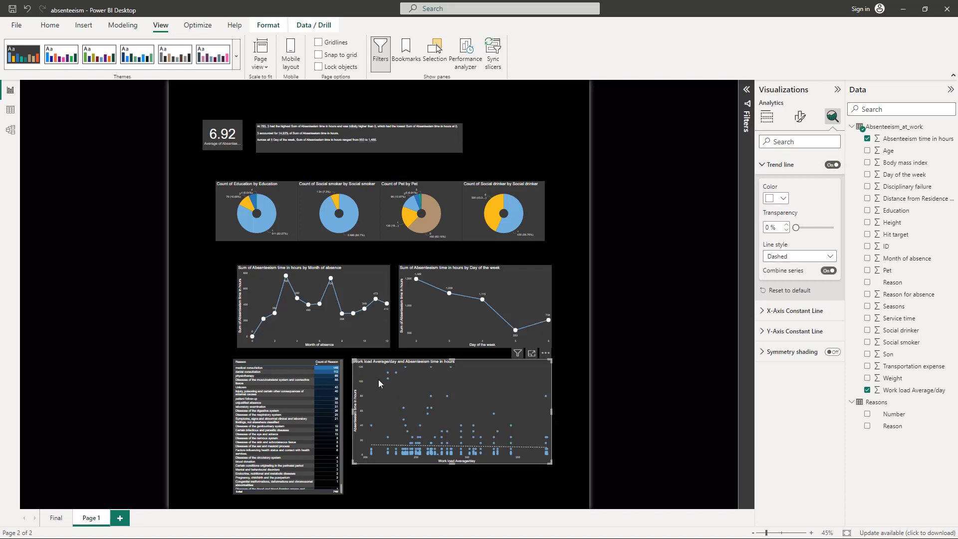
Shorten the reason table to about the scatter chart's height and move both visuals slightly down.
left_click_drag(343, 494, 346, 466)
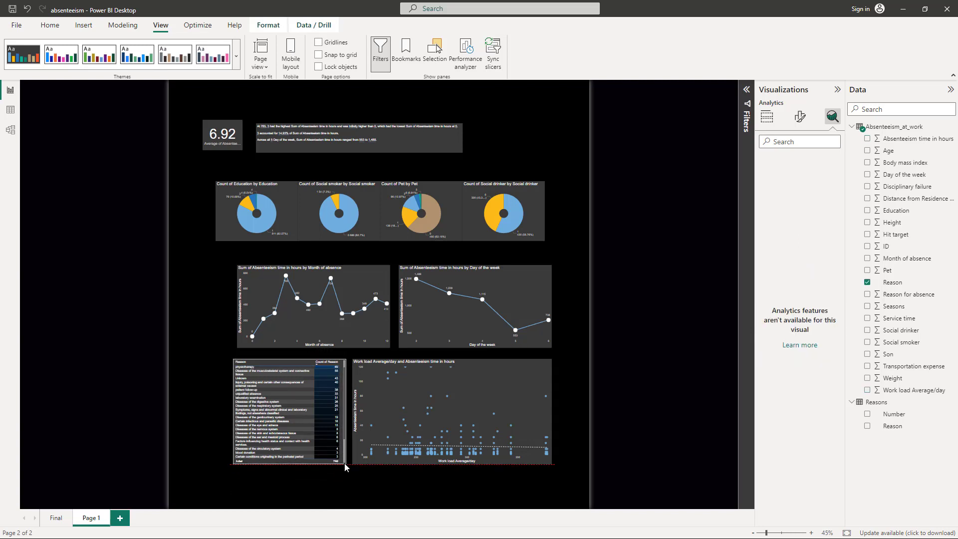
left_click_drag(546, 354, 546, 372)
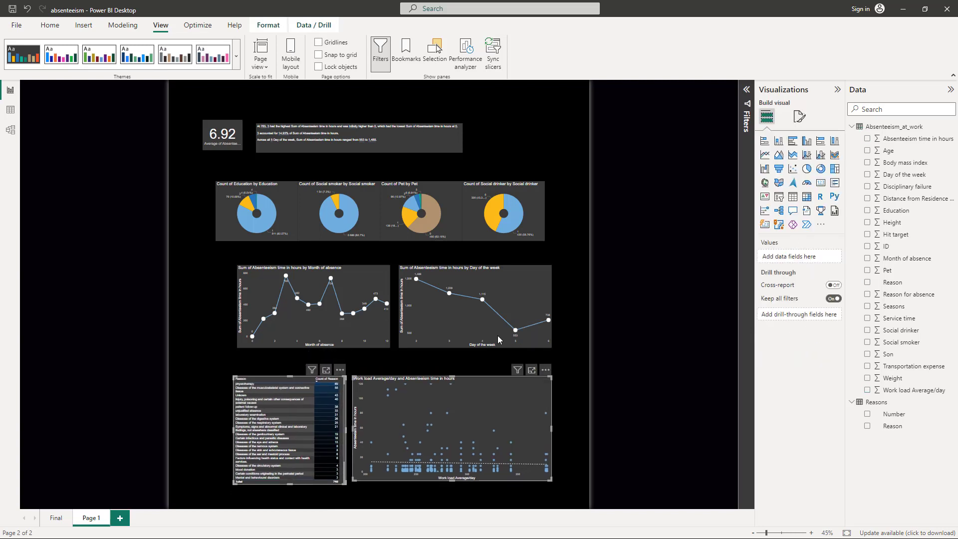
left_click(705, 262)
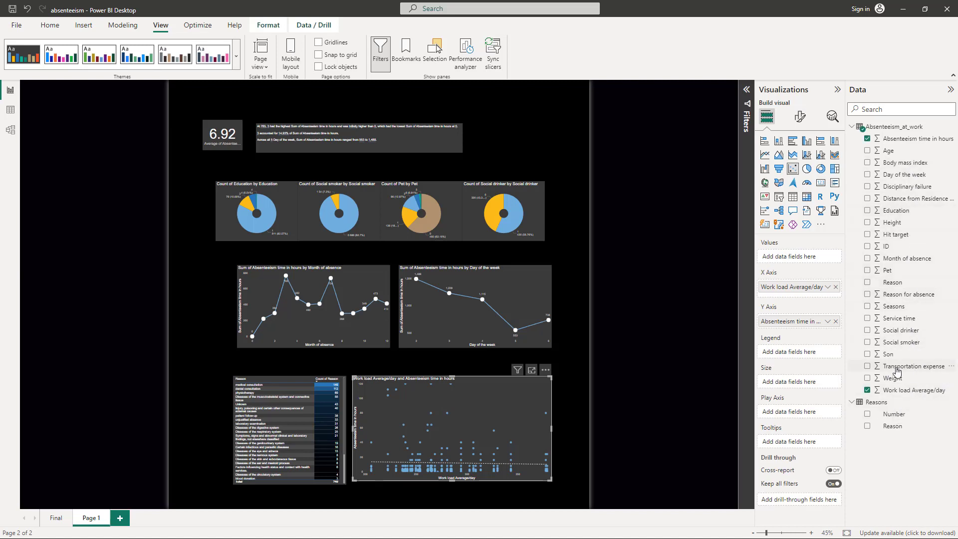
Replace the scatter chart's Y axis field with Transportation expense, summarized as Average, and deselect the chart.
left_click_drag(898, 366, 804, 325)
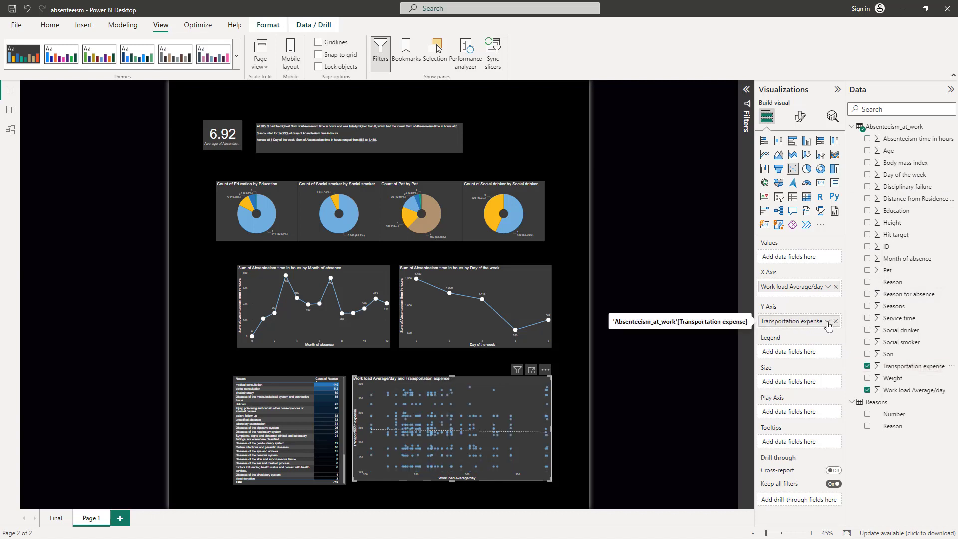
left_click(828, 321)
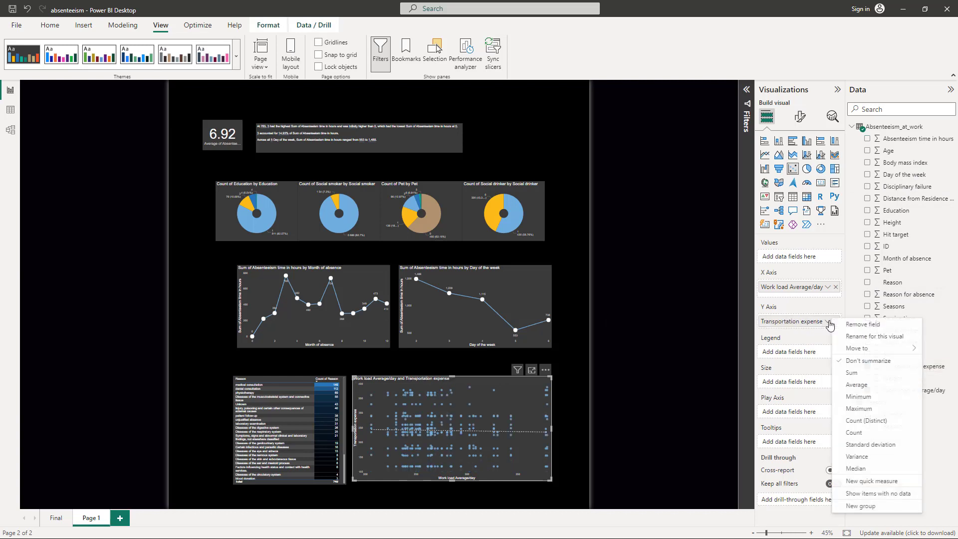
left_click(856, 384)
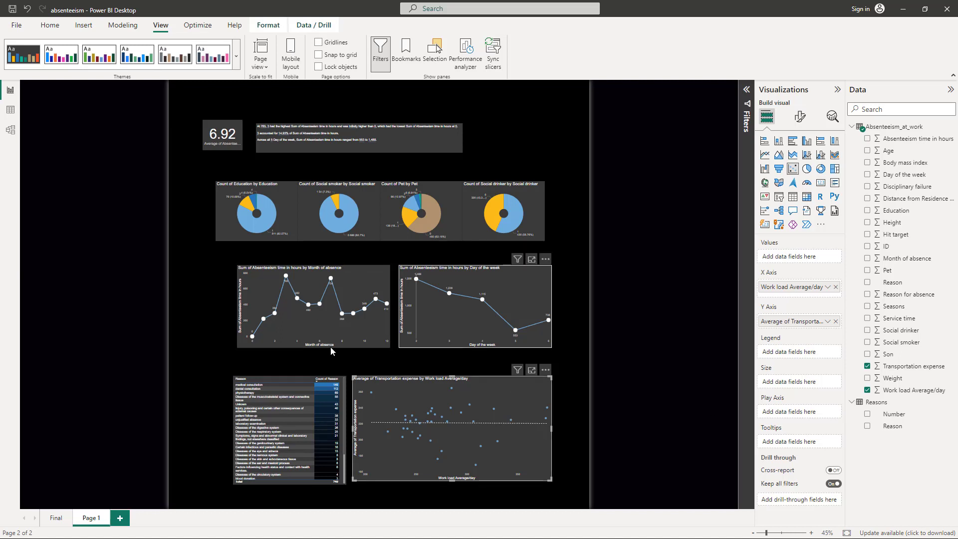
left_click(338, 263)
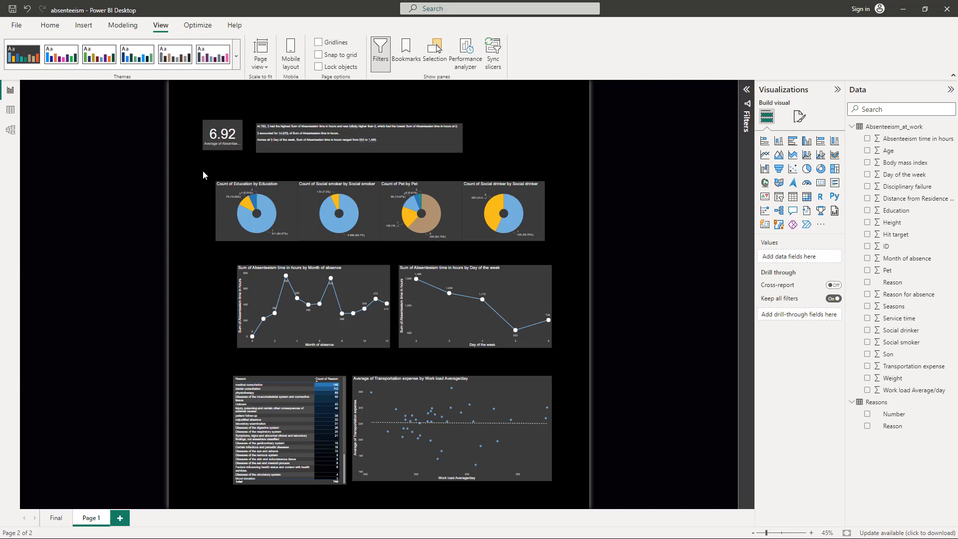
Turn off the background of all four donut charts together.
left_click(297, 187)
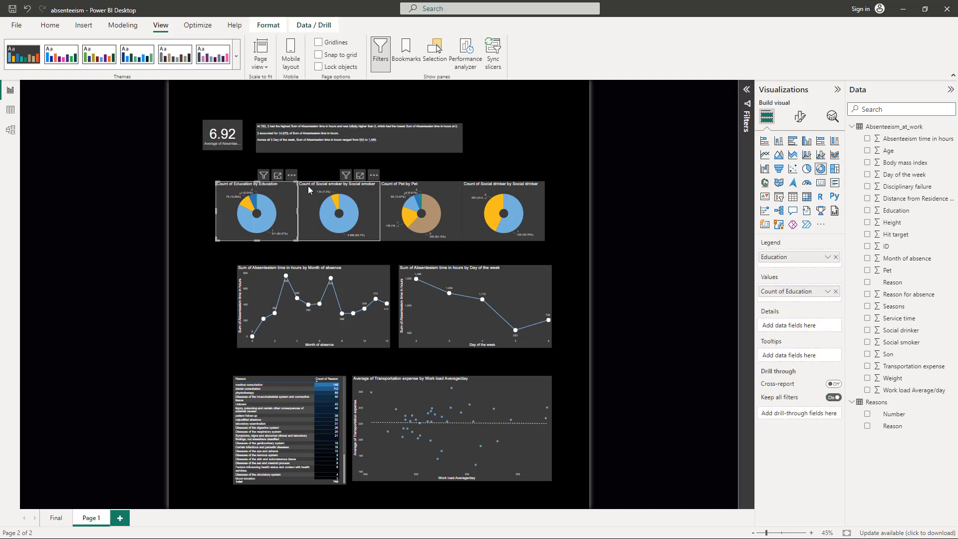
left_click(399, 189, "ctrl")
left_click(478, 191, "ctrl")
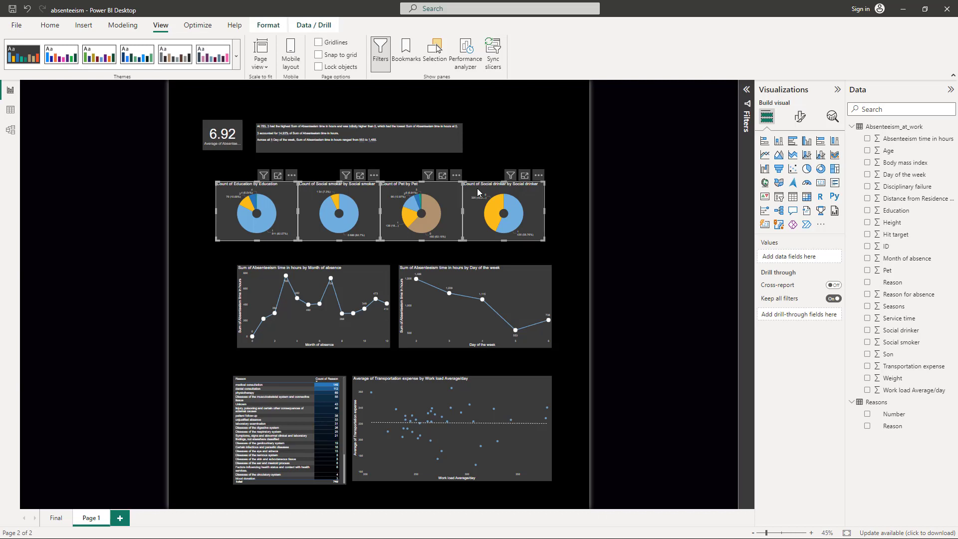
left_click(801, 118)
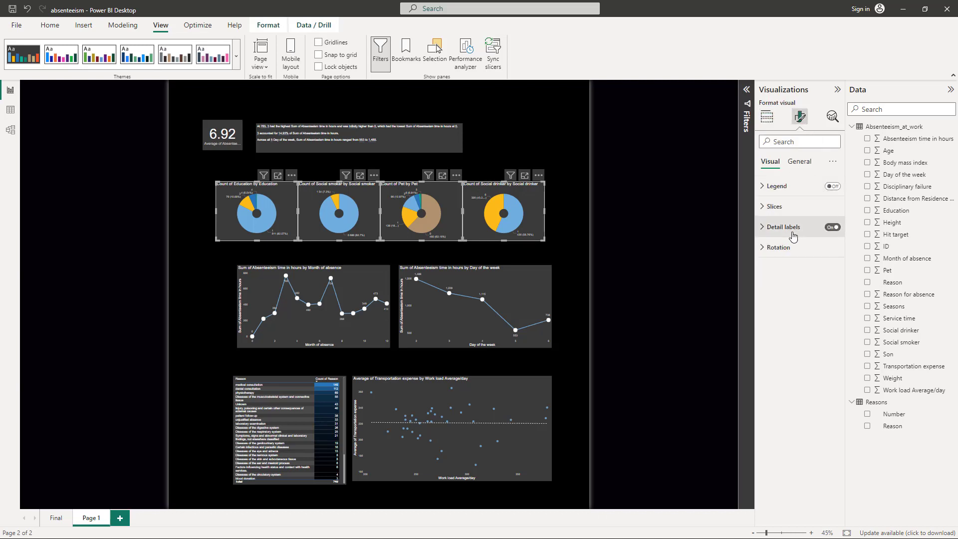
left_click(799, 162)
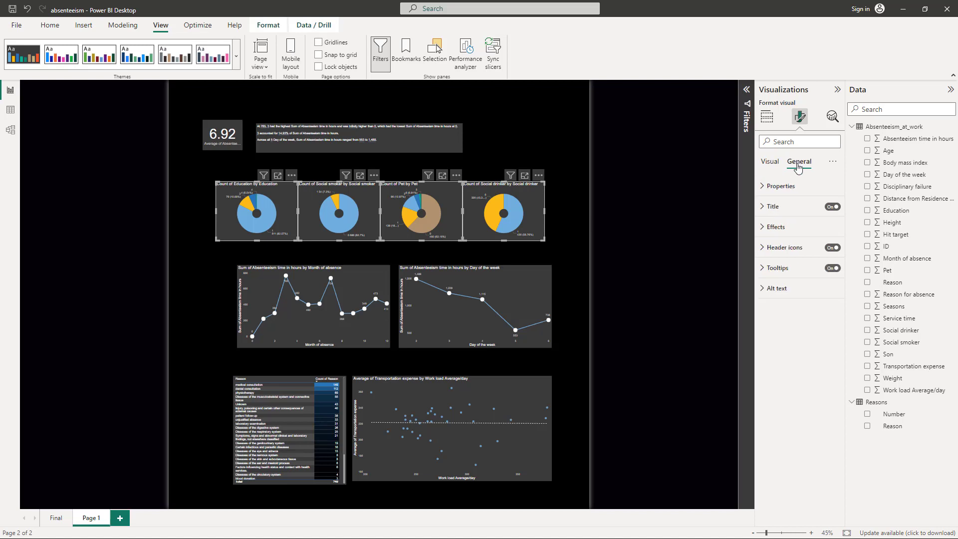
left_click(798, 229)
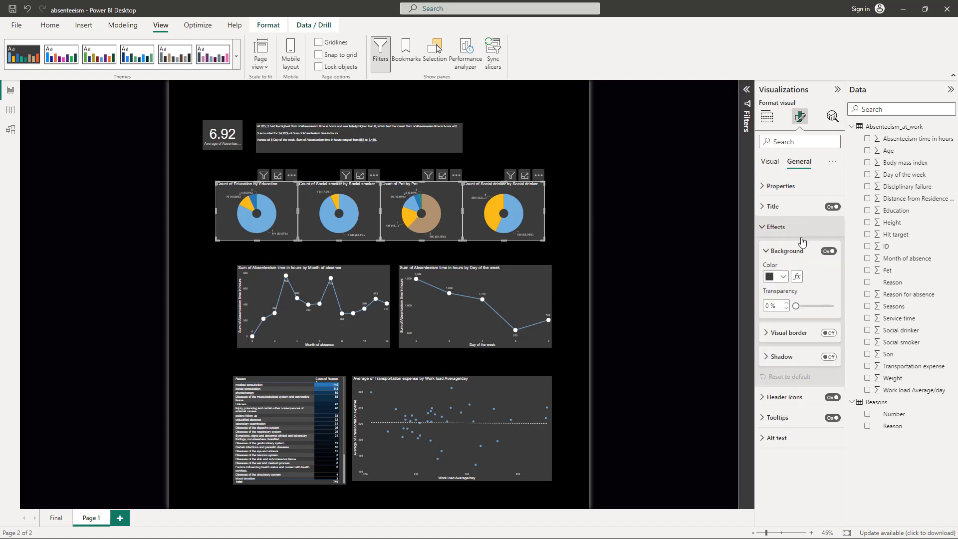
left_click(829, 252)
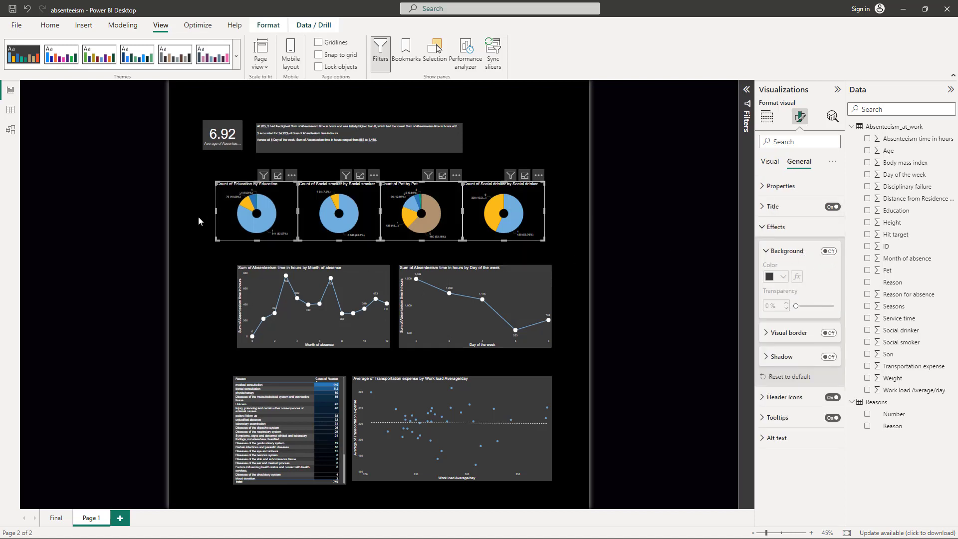
left_click(174, 216)
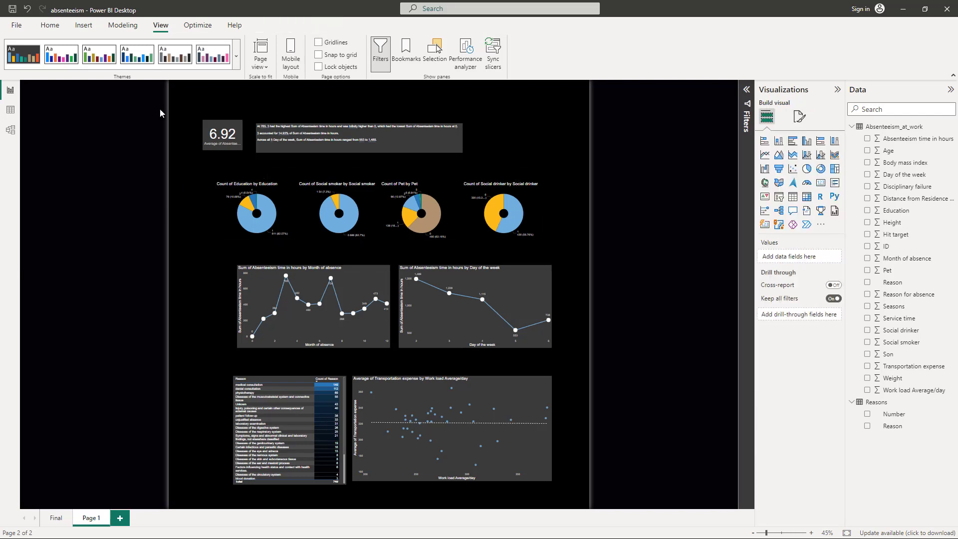
Insert a rectangle shape and size it to cover the row of four donut charts.
left_click(80, 26)
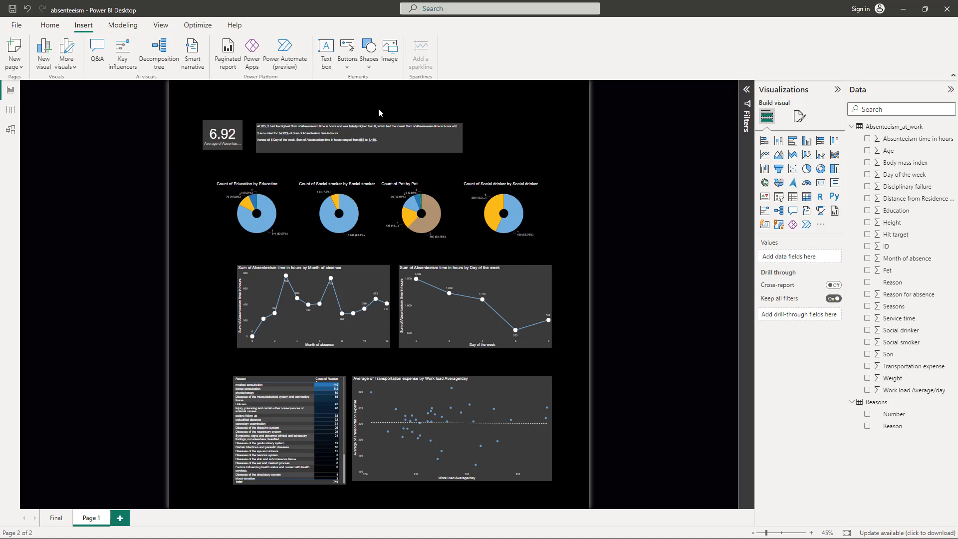
left_click(370, 64)
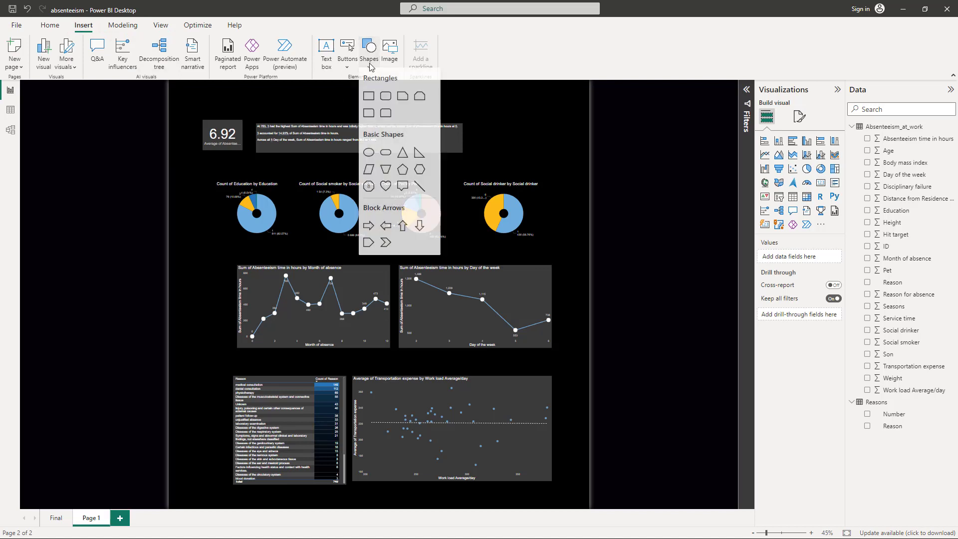
left_click(368, 97)
left_click_drag(237, 171, 578, 245)
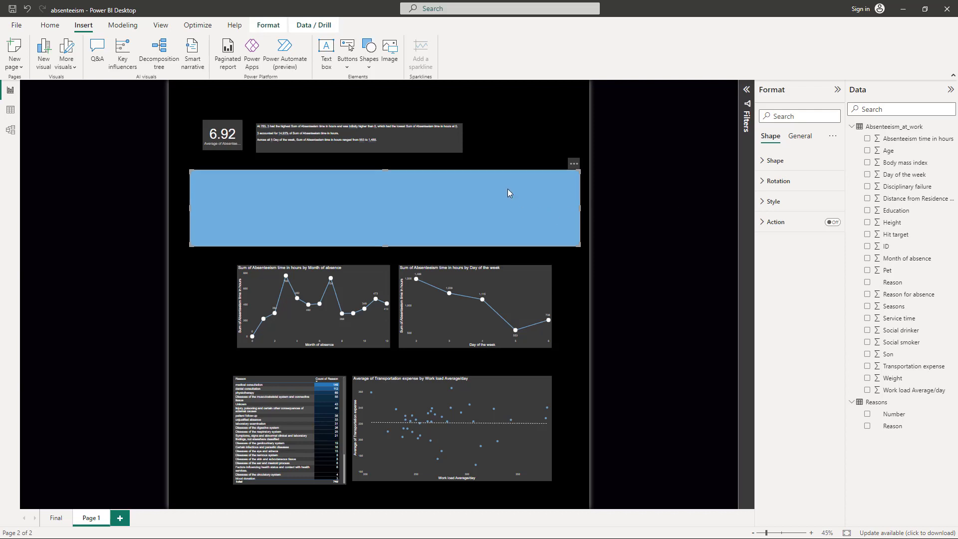
Set the rectangle's fill to the custom color #301934.
left_click(767, 202)
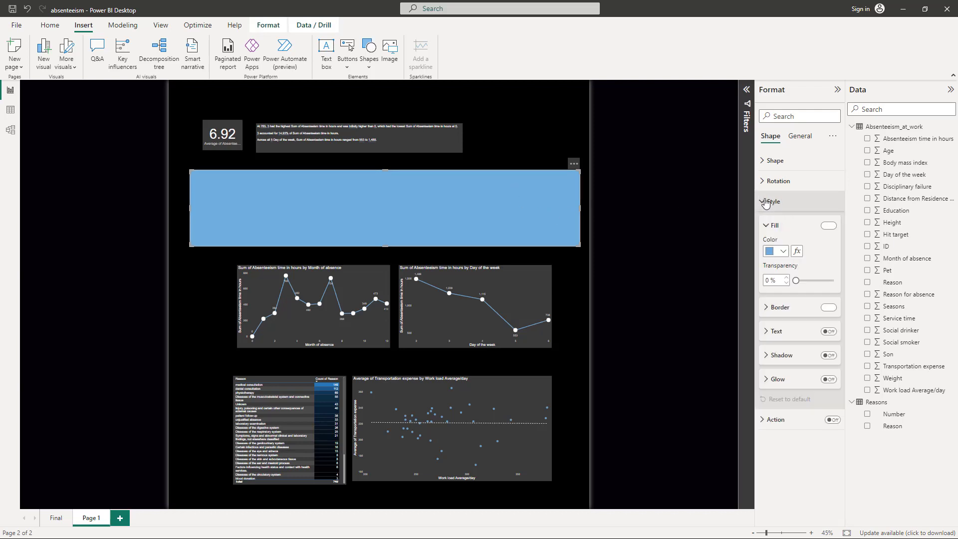
left_click(783, 251)
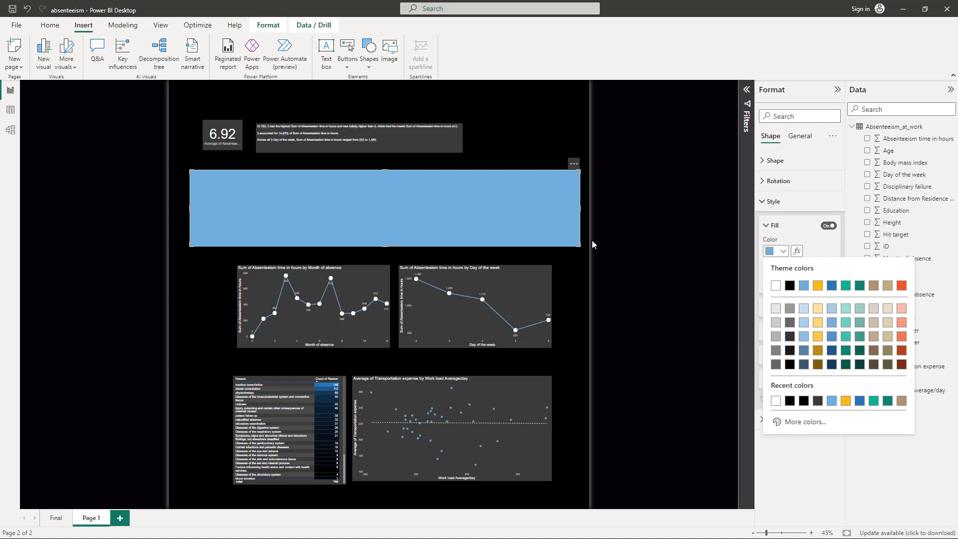
left_click(809, 422)
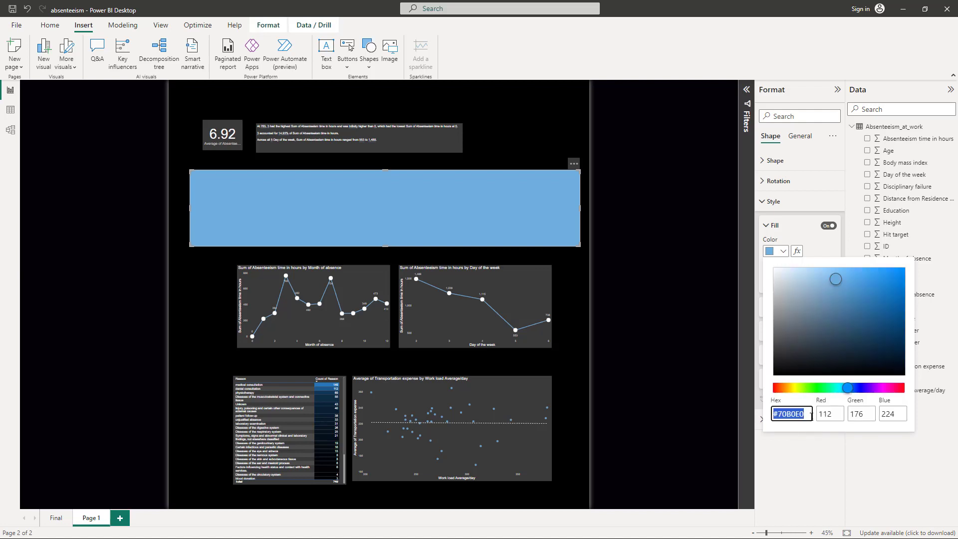
left_click(811, 415)
key("ctrl+a")
key("BackSpace")
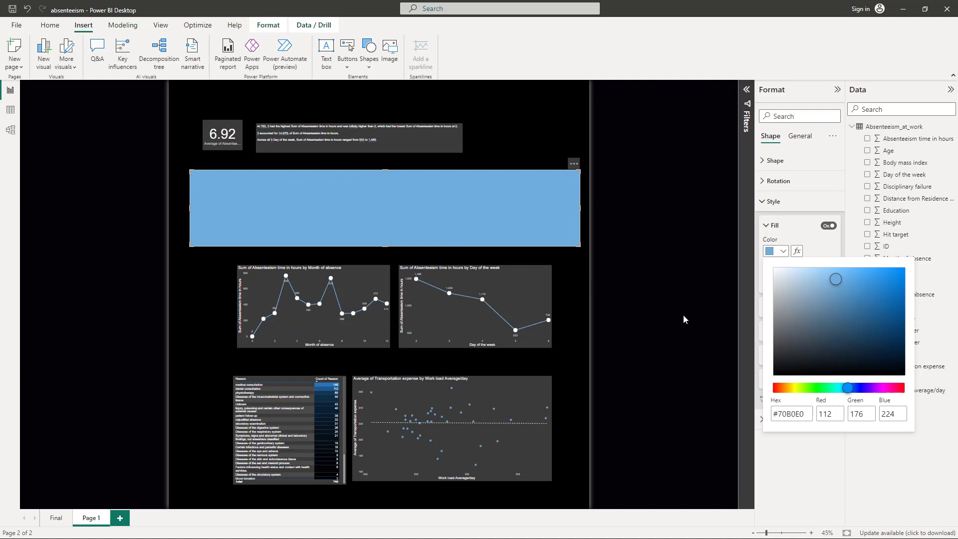
left_click(786, 416)
key("ctrl+a")
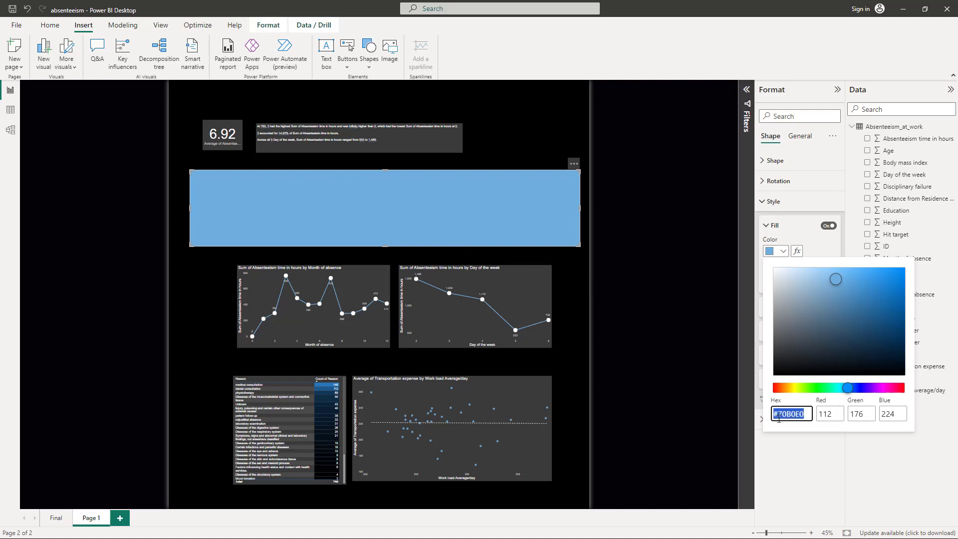
type("#301934")
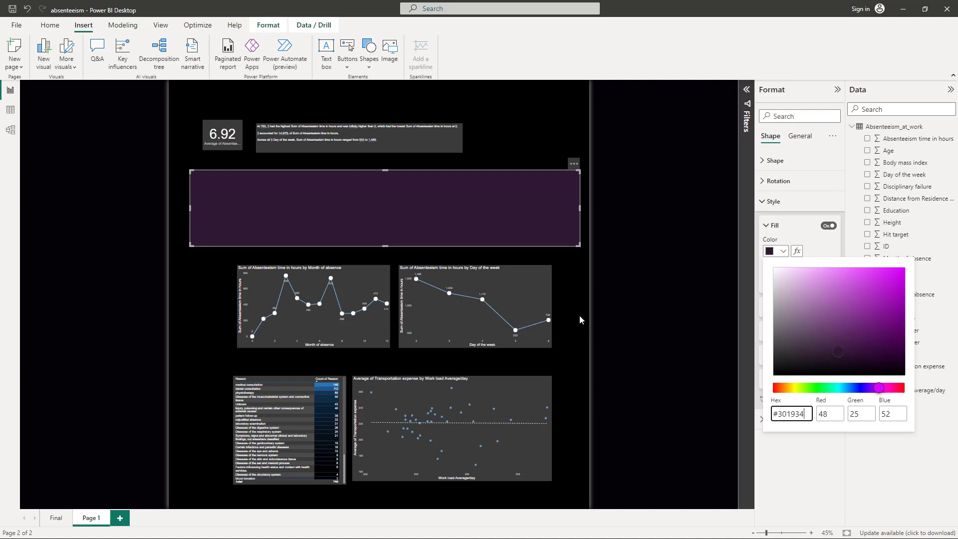
key("Escape")
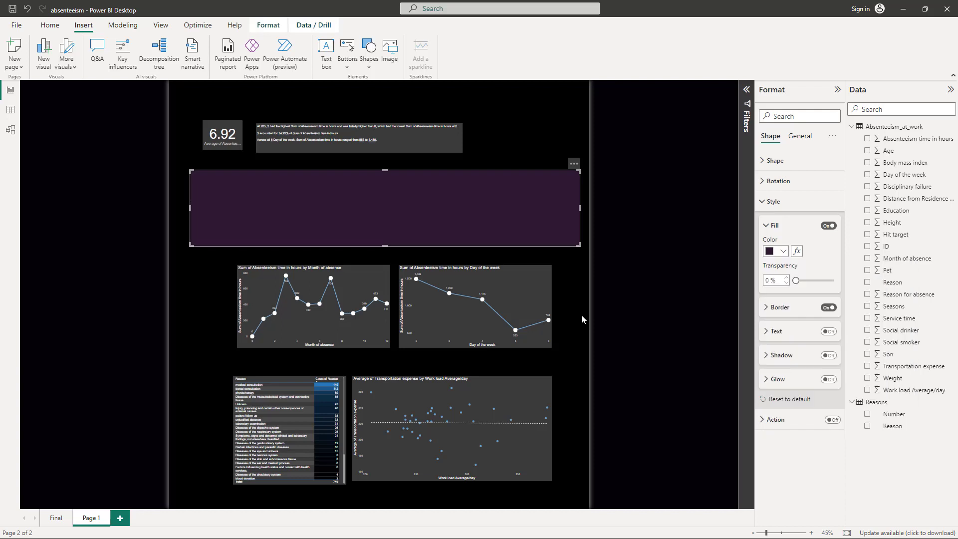
Set the rectangle's fill transparency to 42% and send it to the back, behind the donut charts.
left_click(797, 280)
mouse_move(798, 280)
left_mouse_down()
mouse_move(821, 278)
mouse_move(813, 279)
left_mouse_up()
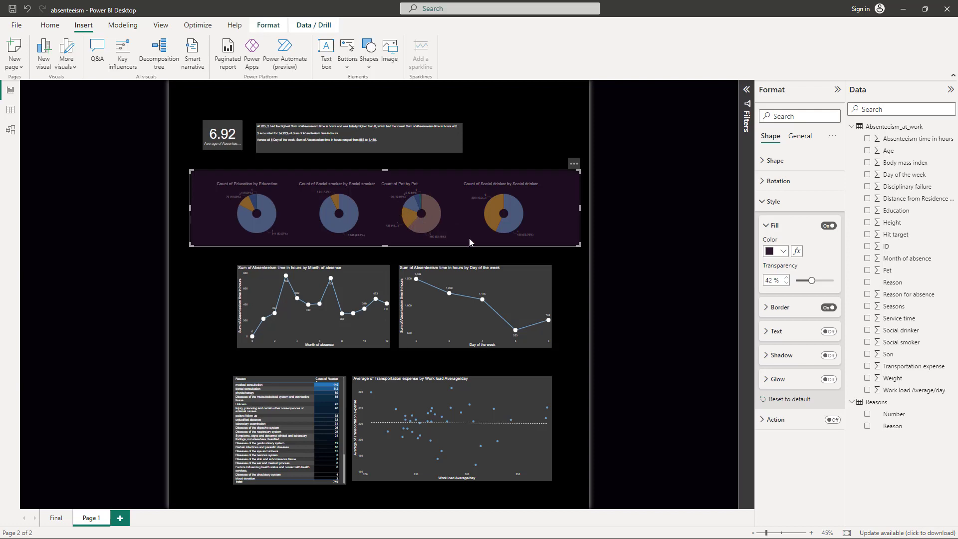
left_click(120, 26)
left_click(268, 26)
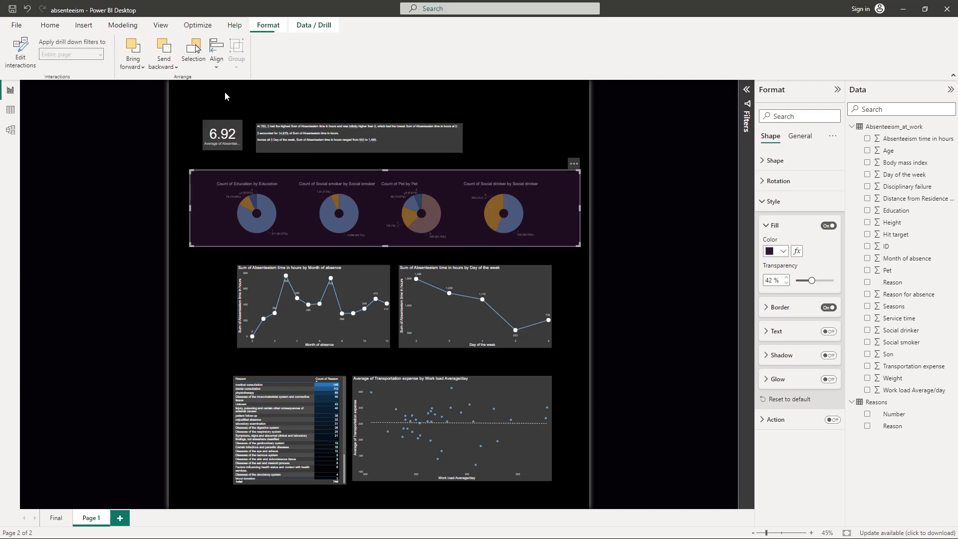
left_click(172, 66)
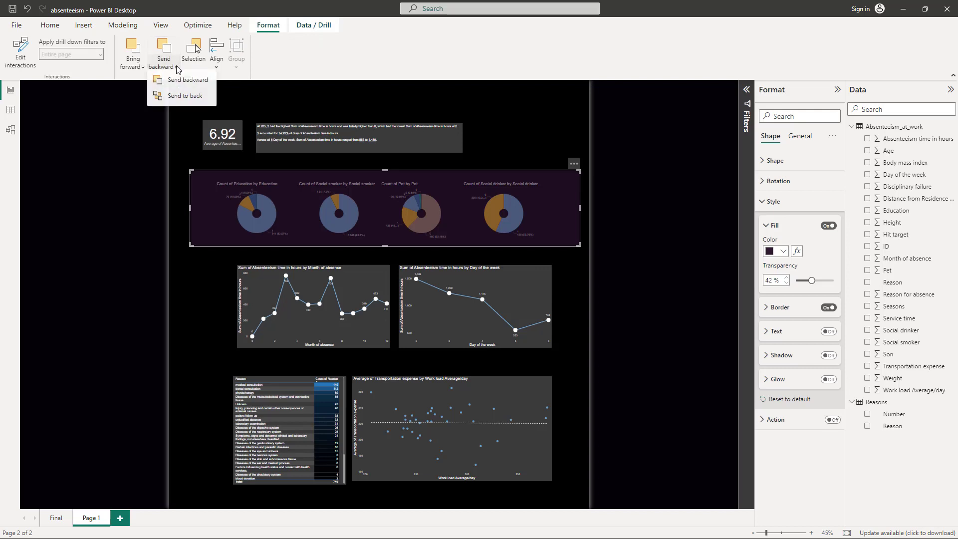
left_click(184, 99)
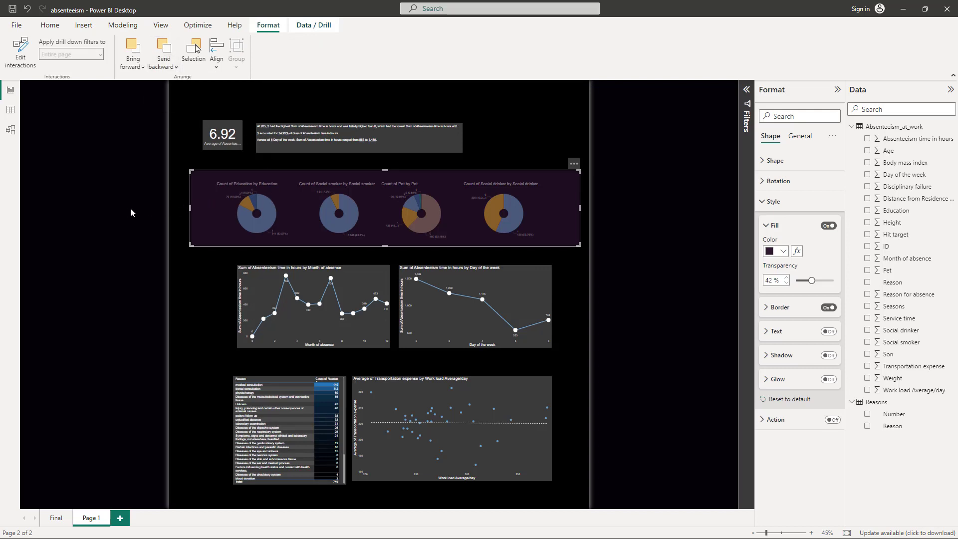
left_click(131, 213)
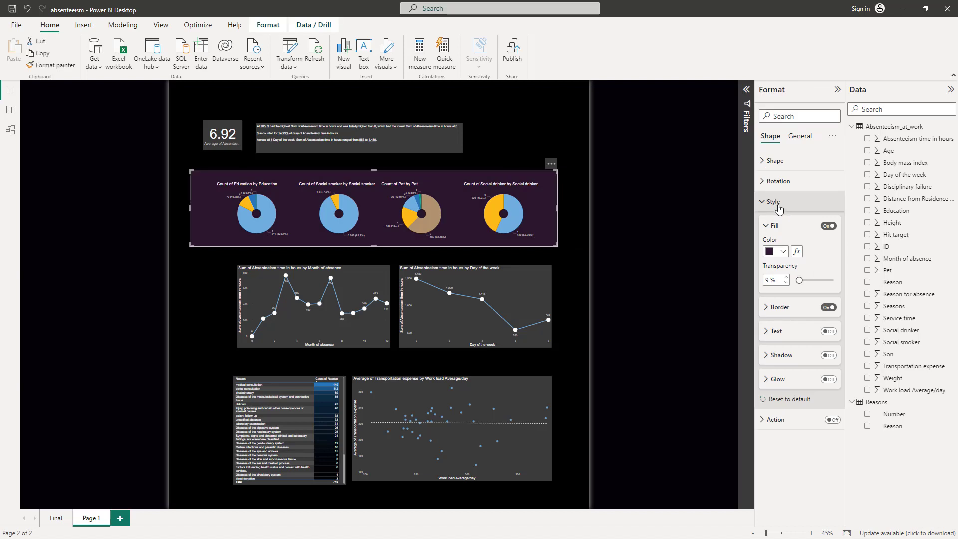
Set the donut background rectangle's border color to Black, 20% lighter, keeping the border on.
left_click(809, 313)
left_click(829, 308)
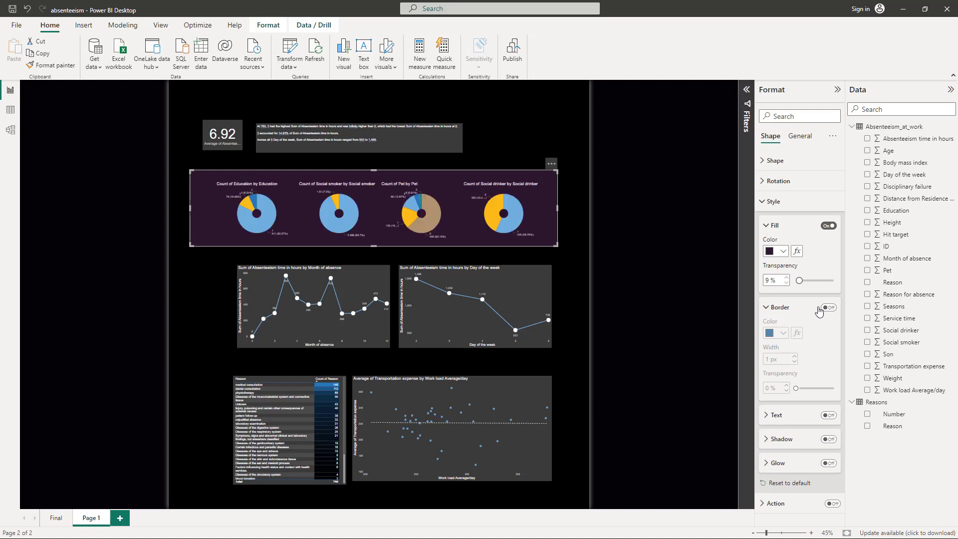
left_click(827, 307)
left_click(783, 333)
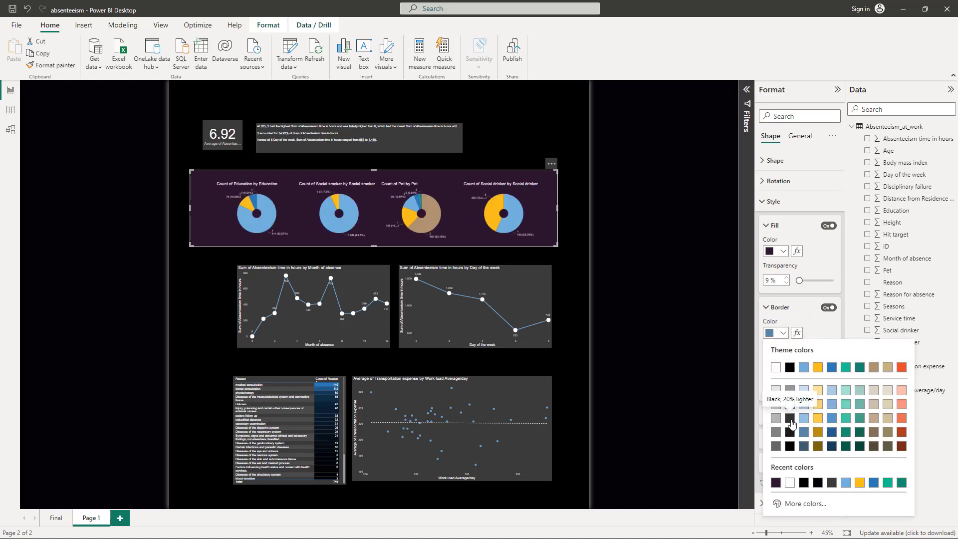
left_click(790, 418)
Turn on the shadow effect for the donut background rectangle and deselect it.
left_click(799, 136)
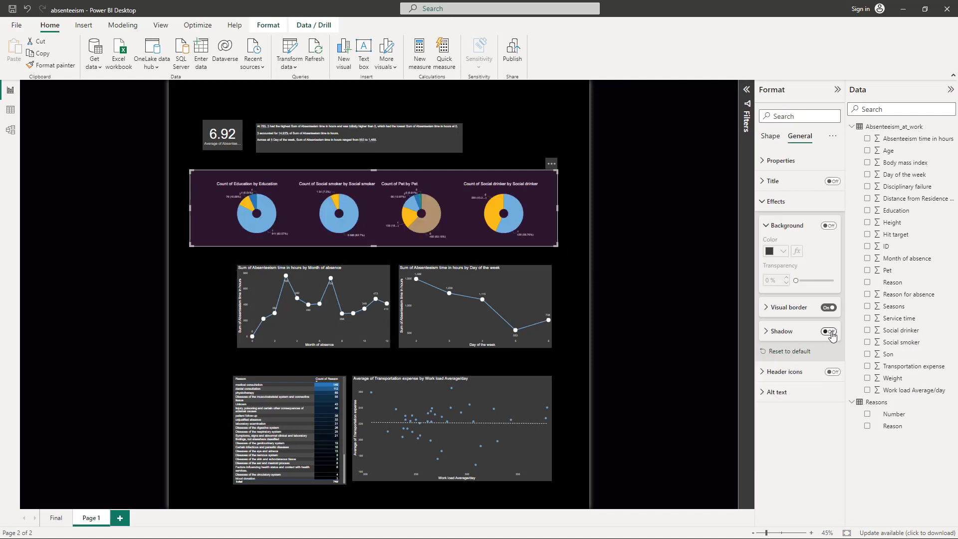
left_click(829, 332)
left_click(768, 332)
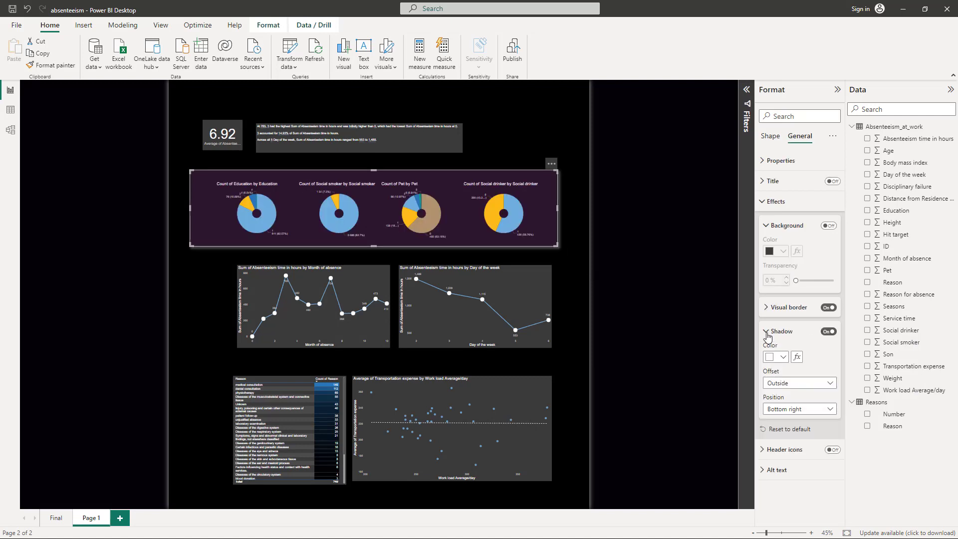
left_click(573, 310)
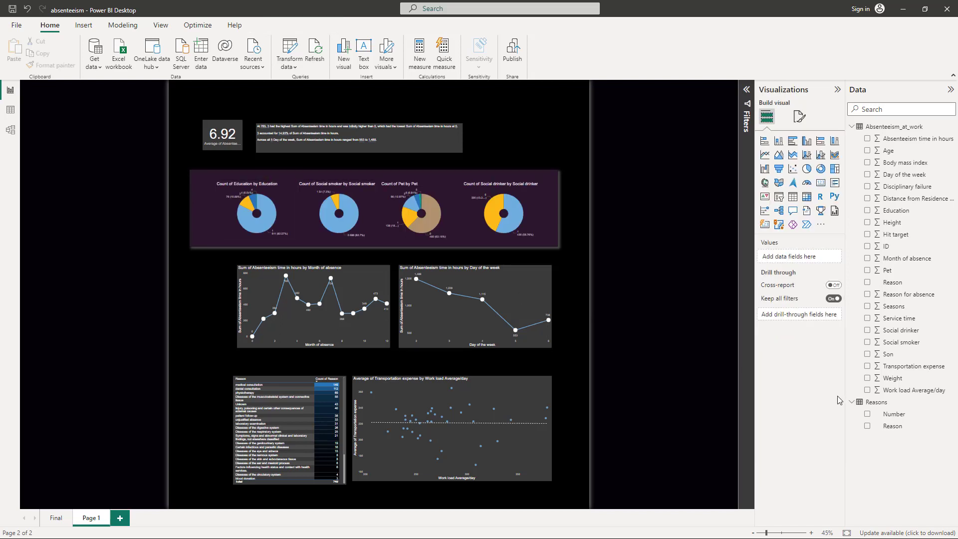
left_click(283, 224)
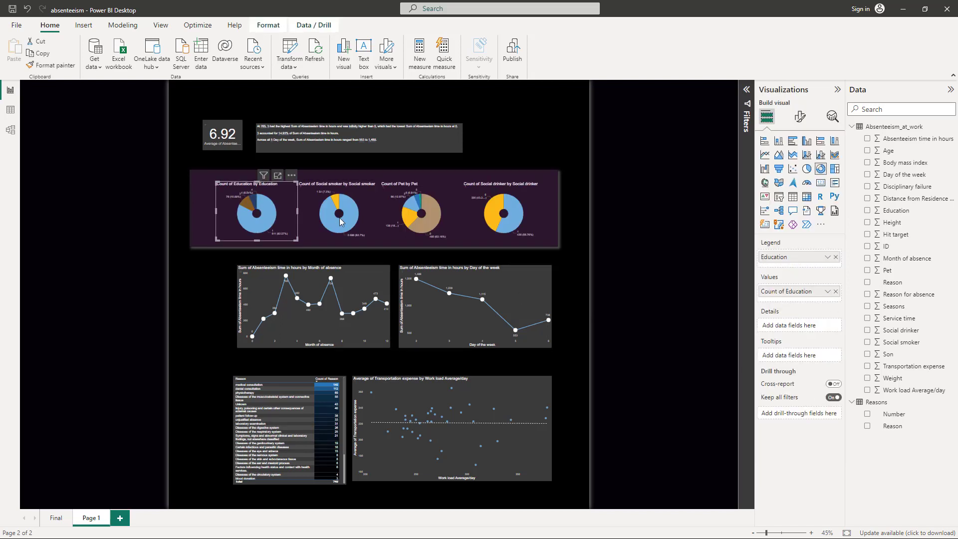
left_click(306, 225, "ctrl")
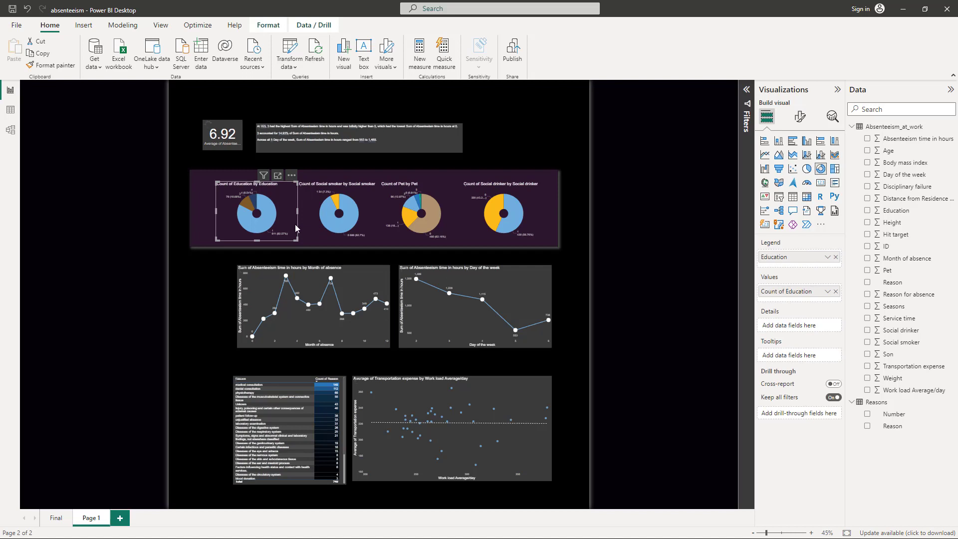
left_click(268, 220)
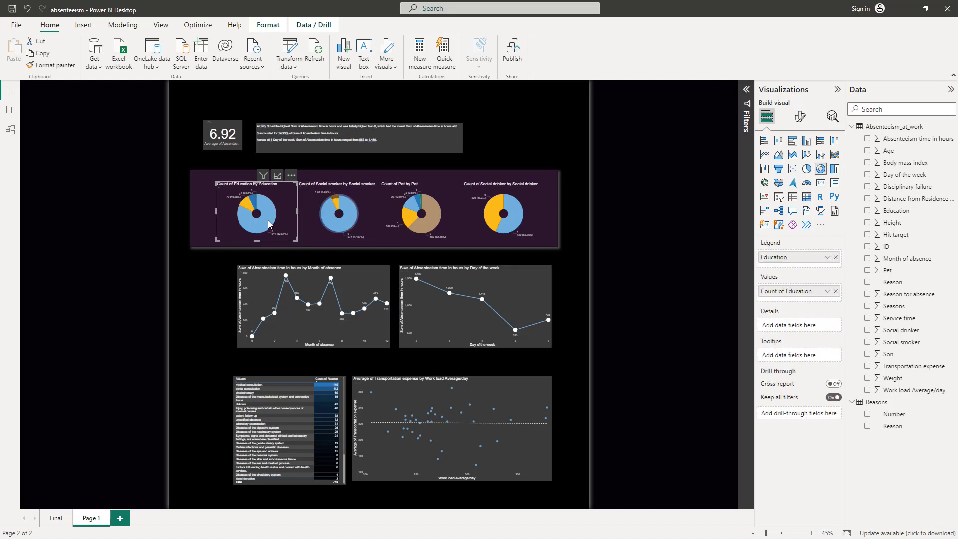
Extend the lower edge of the donut background rectangle slightly downward and clear the Education cross-filter.
left_click(214, 176)
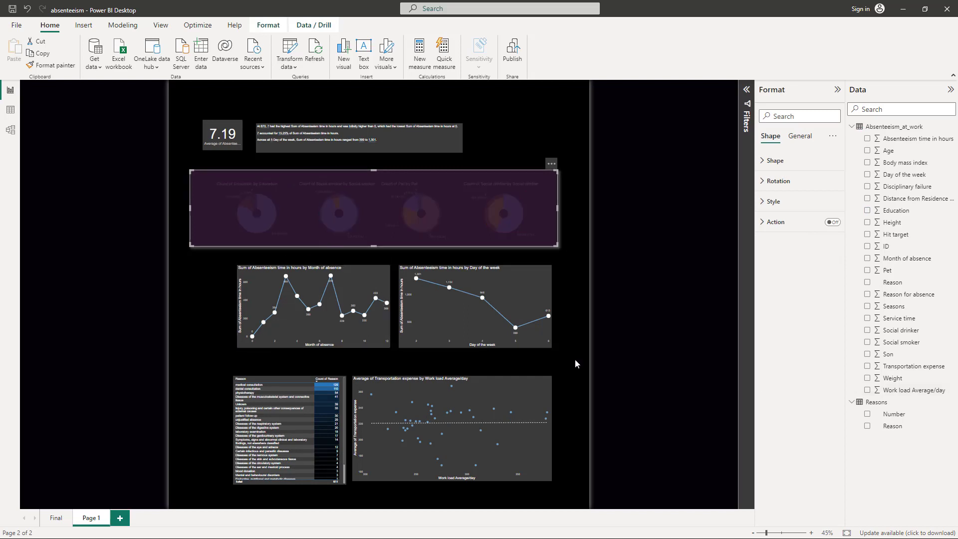
left_click_drag(373, 246, 369, 252)
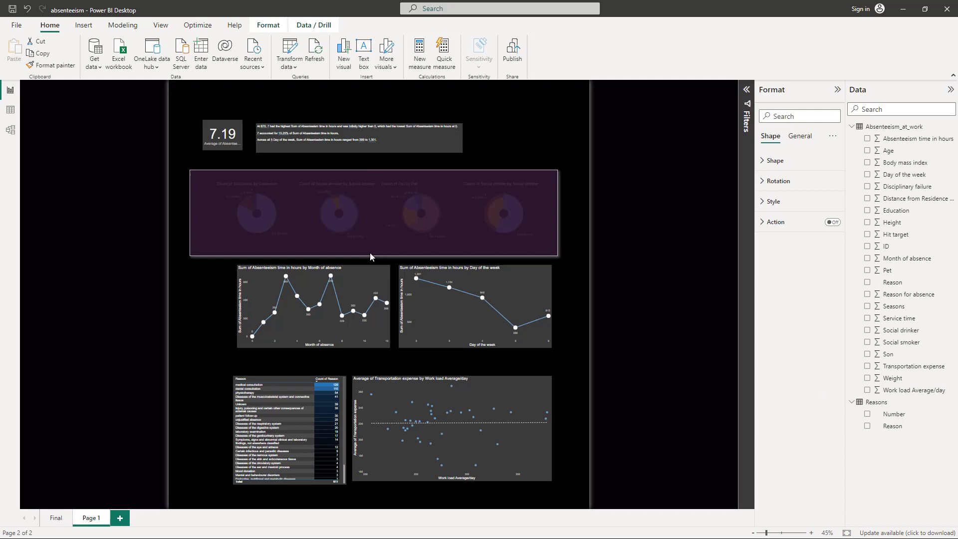
left_click(572, 258)
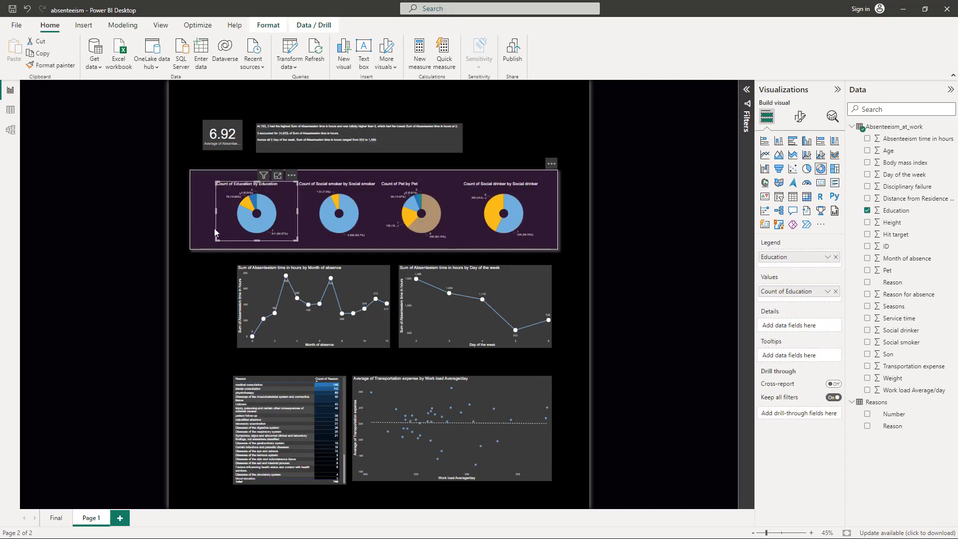
Duplicate the donut background rectangle and place the copy over the two line charts, aligned with the original's sides.
left_click(203, 236)
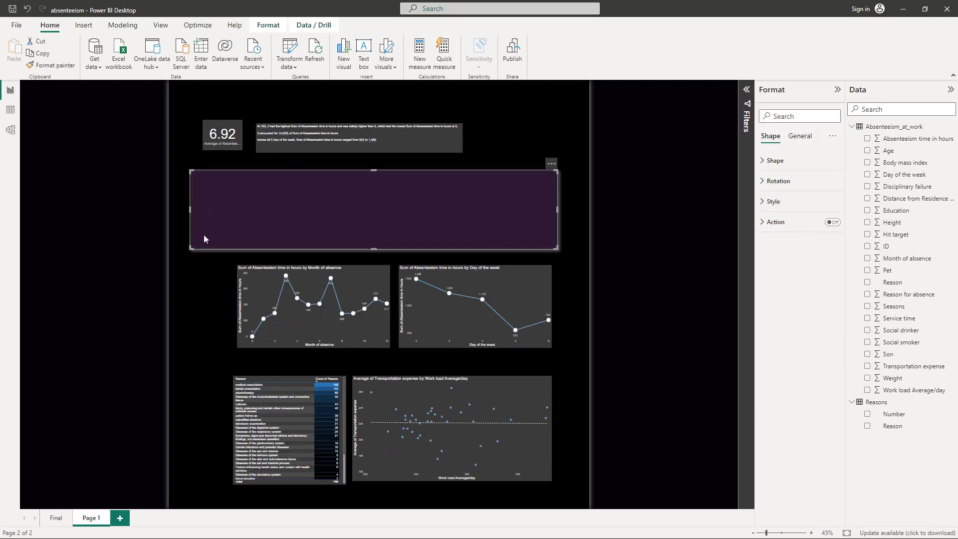
key("ctrl+c")
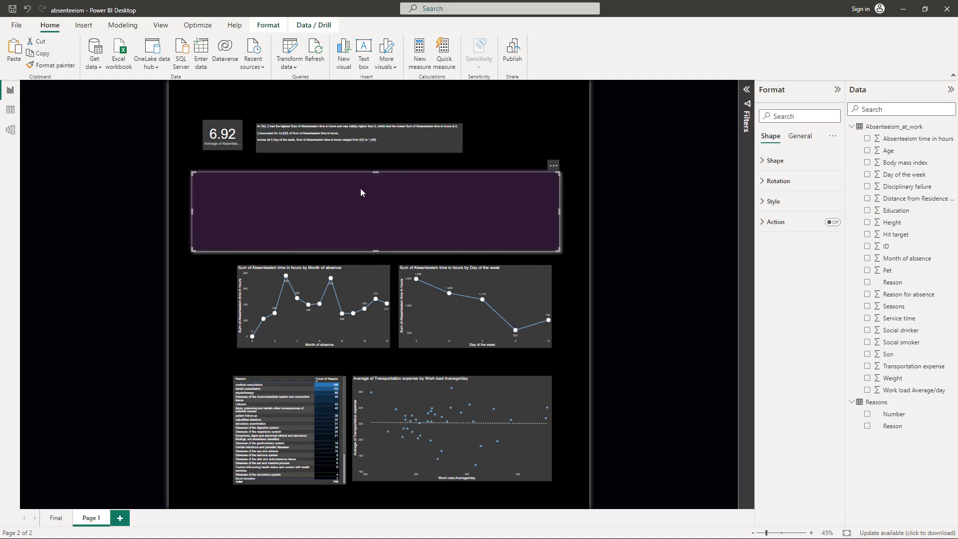
left_click_drag(360, 188, 352, 289)
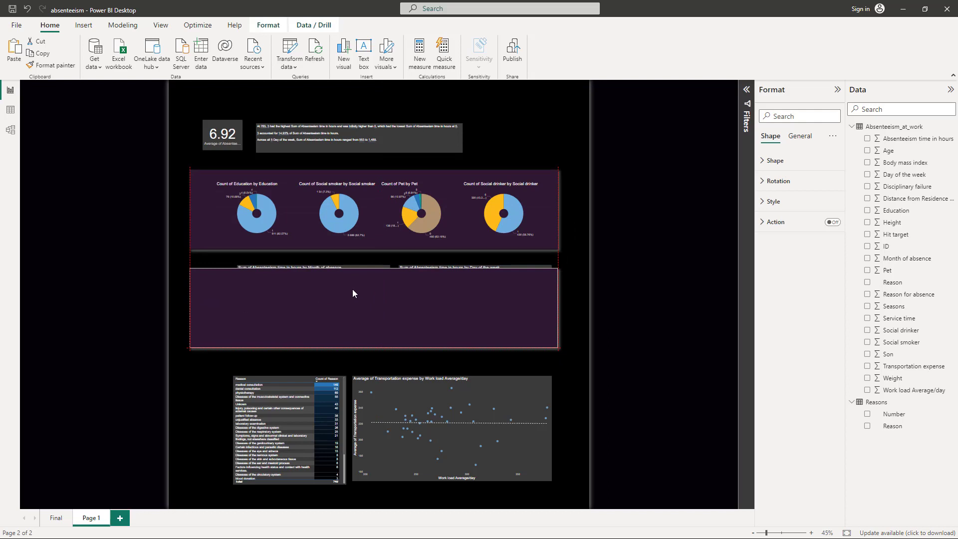
left_click(138, 393)
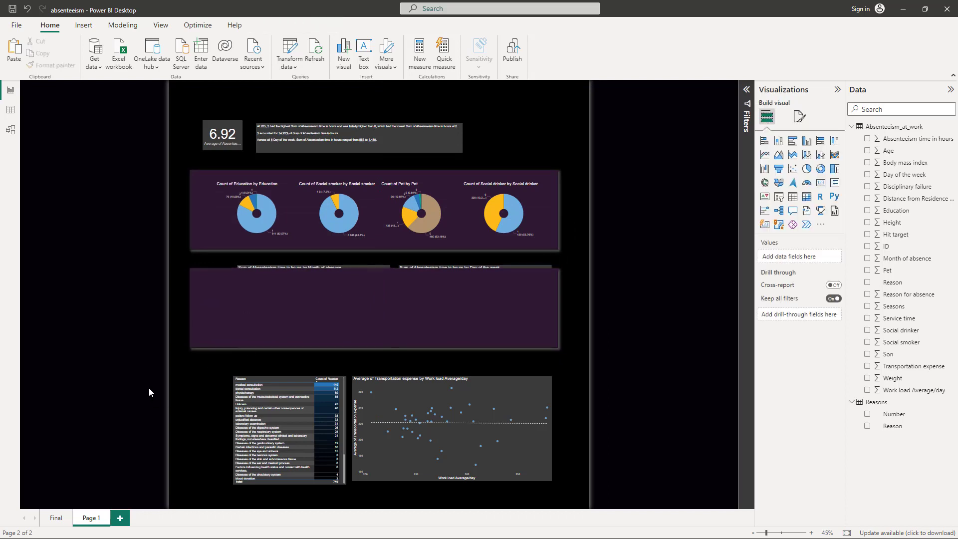
Set the donut background rectangle's fill color to #403860 with 19% transparency.
left_click(278, 279)
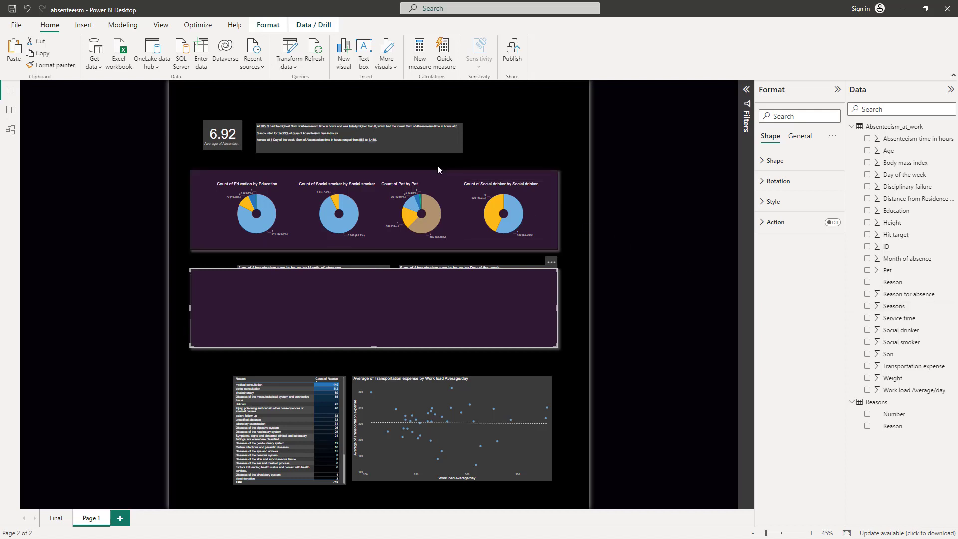
left_click(424, 175)
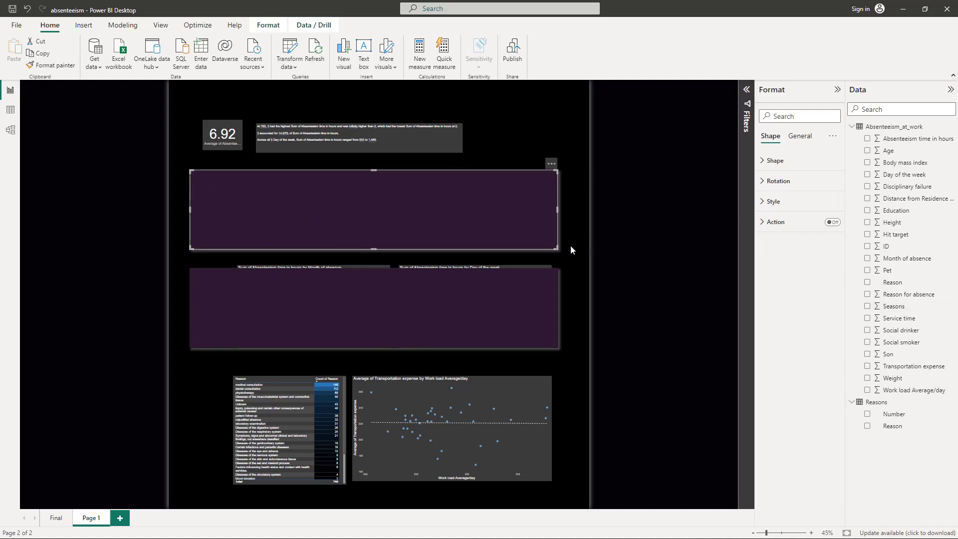
left_click(764, 202)
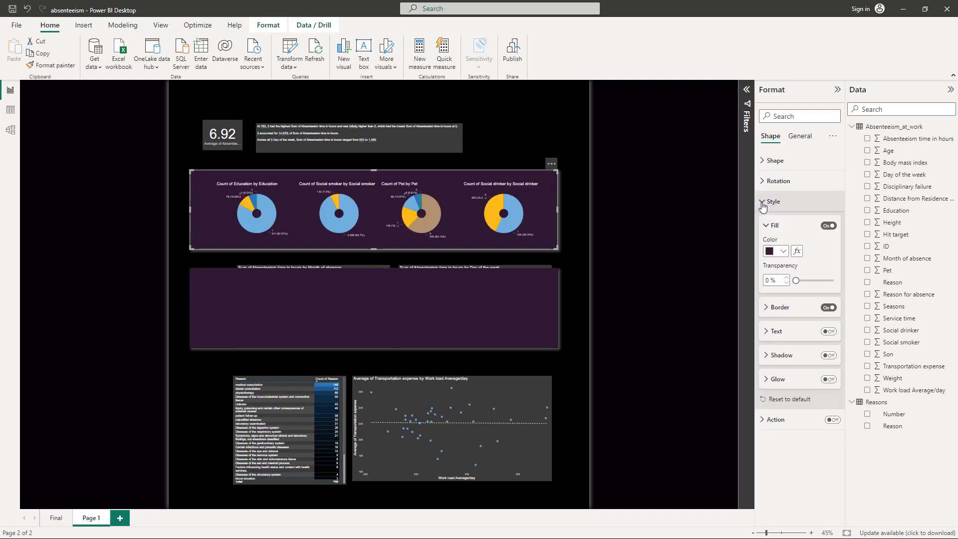
left_click(779, 256)
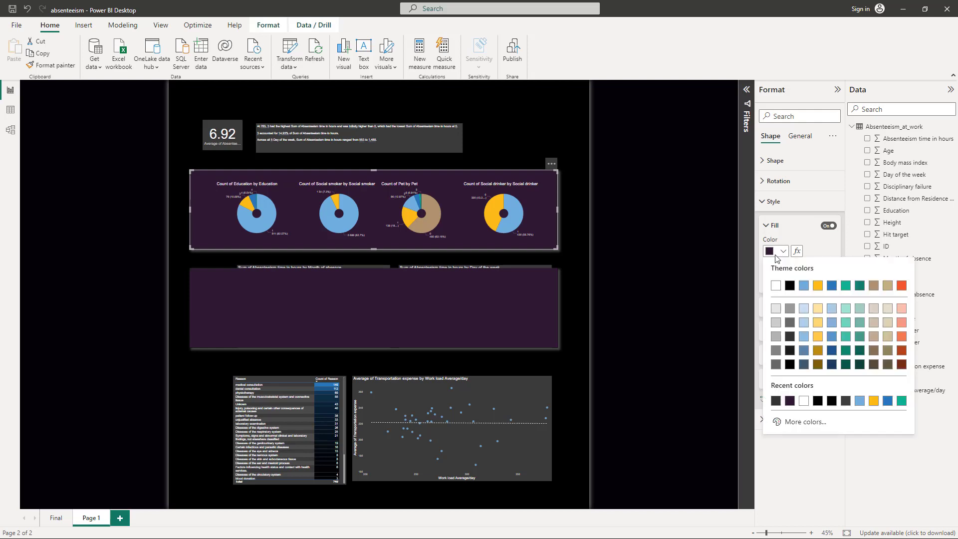
left_click(786, 423)
left_click(805, 414)
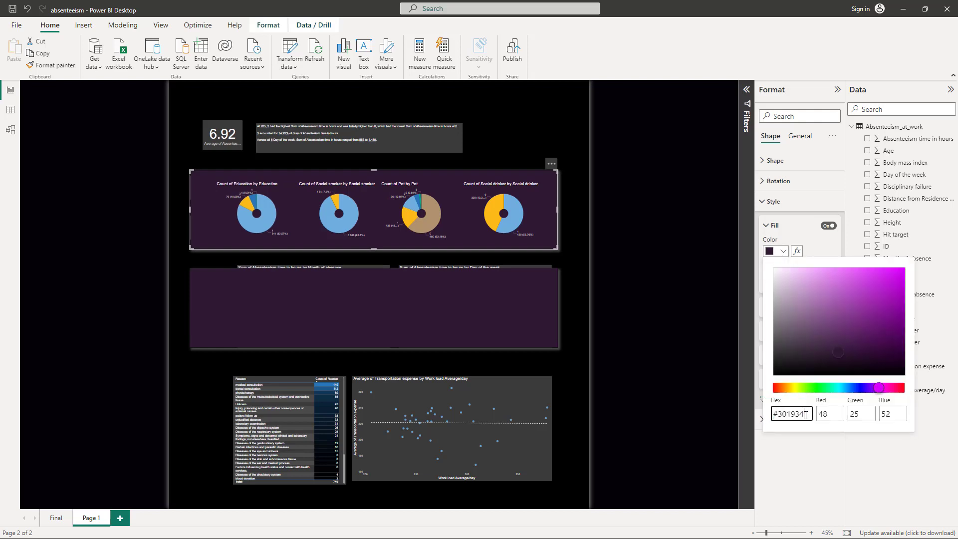
key("ctrl+a")
key("ctrl+v")
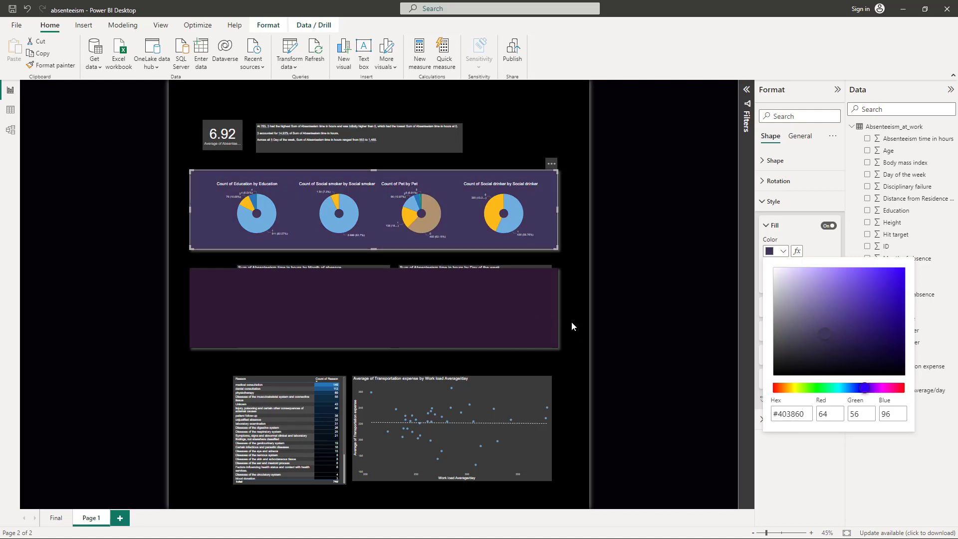
key("Return")
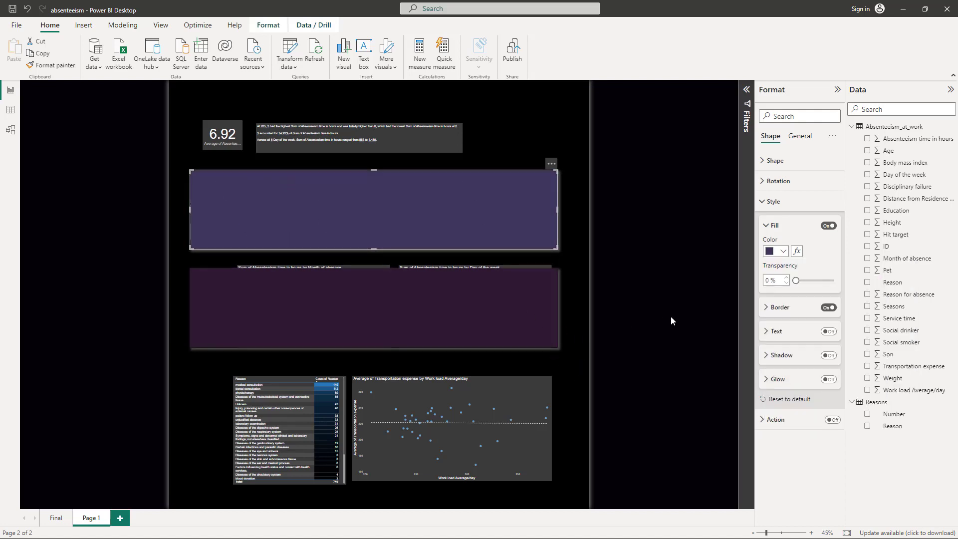
left_click_drag(796, 281, 802, 281)
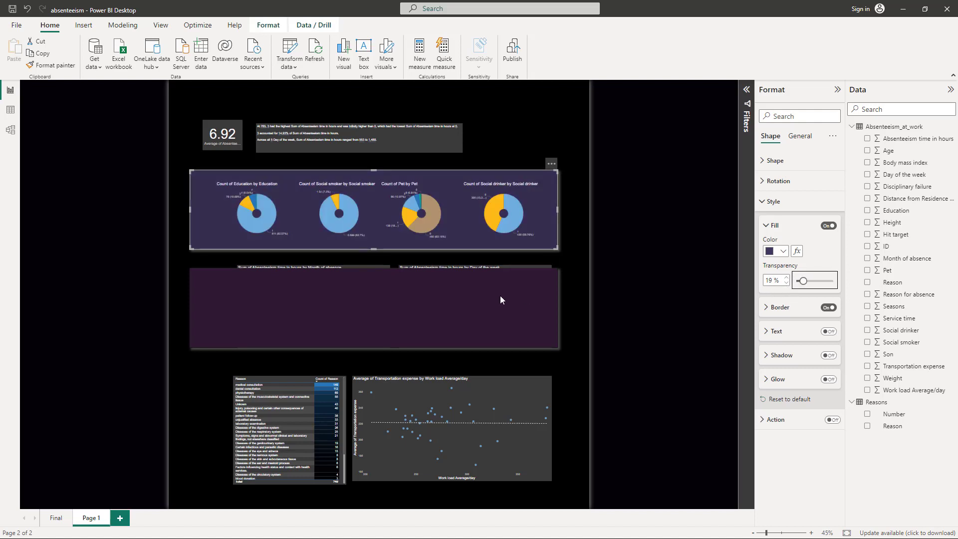
Try 20% fill transparency on the dark purple rectangle over the line charts and delete that rectangle.
left_click(498, 296)
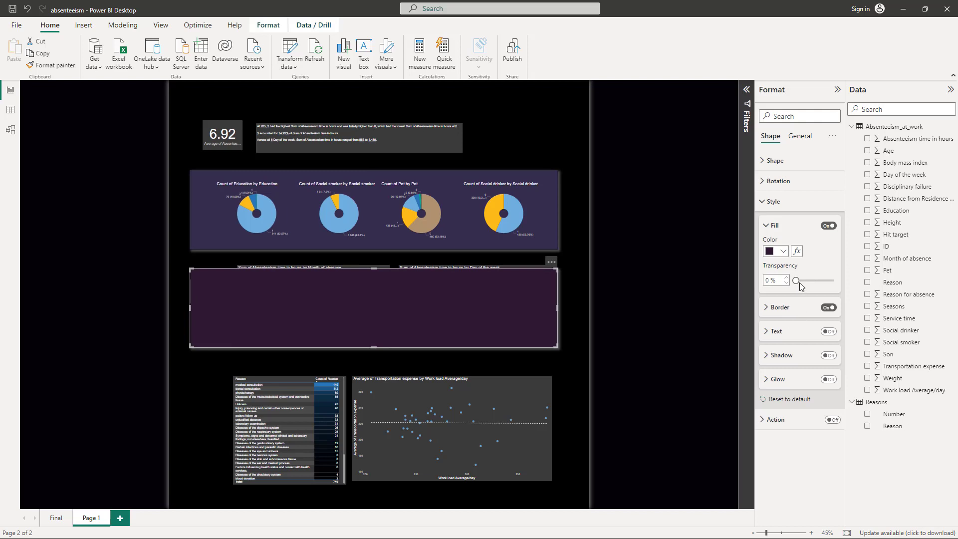
left_click_drag(797, 280, 803, 281)
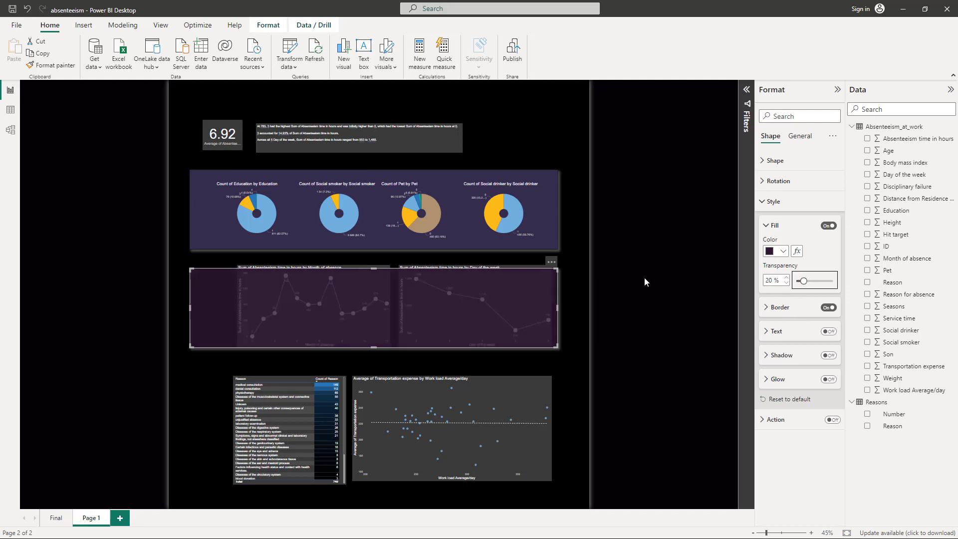
left_click(208, 209)
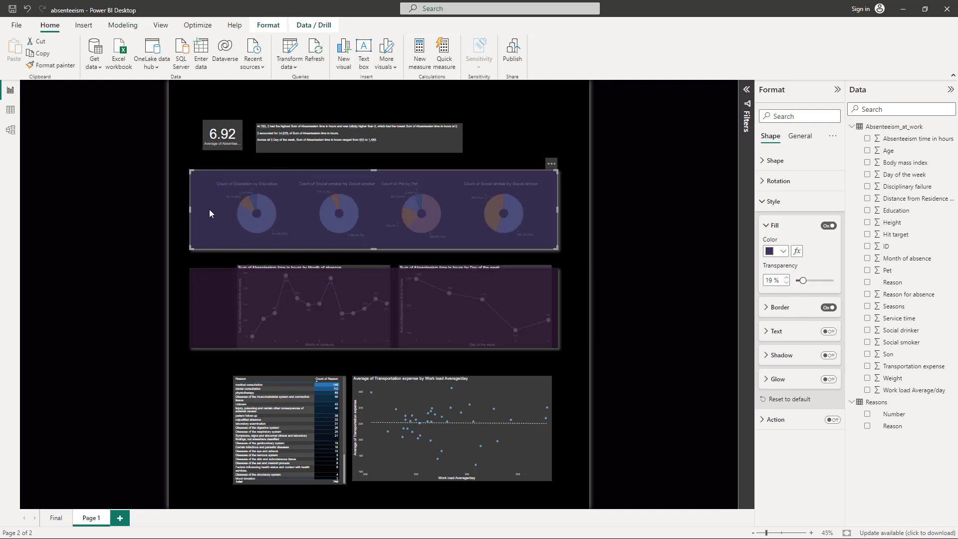
left_click(514, 348)
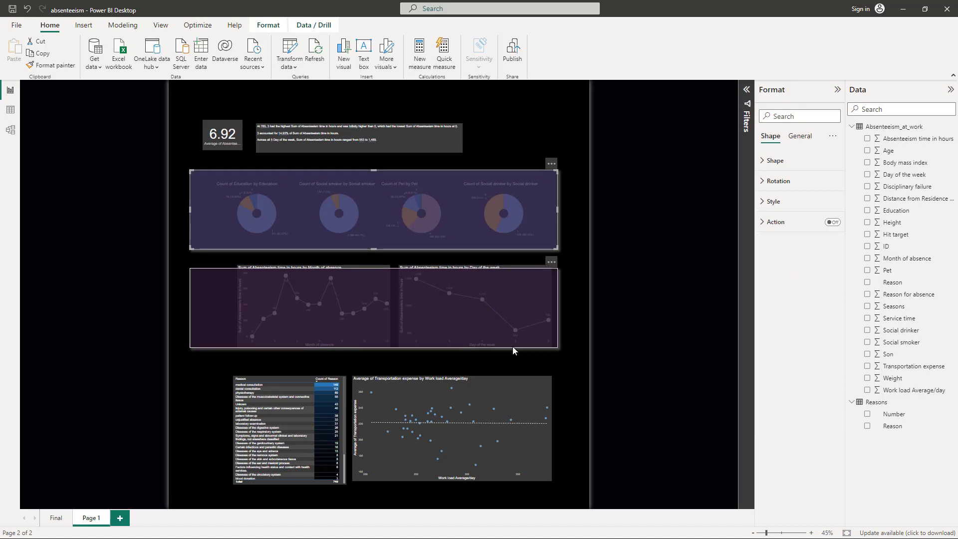
key("Delete")
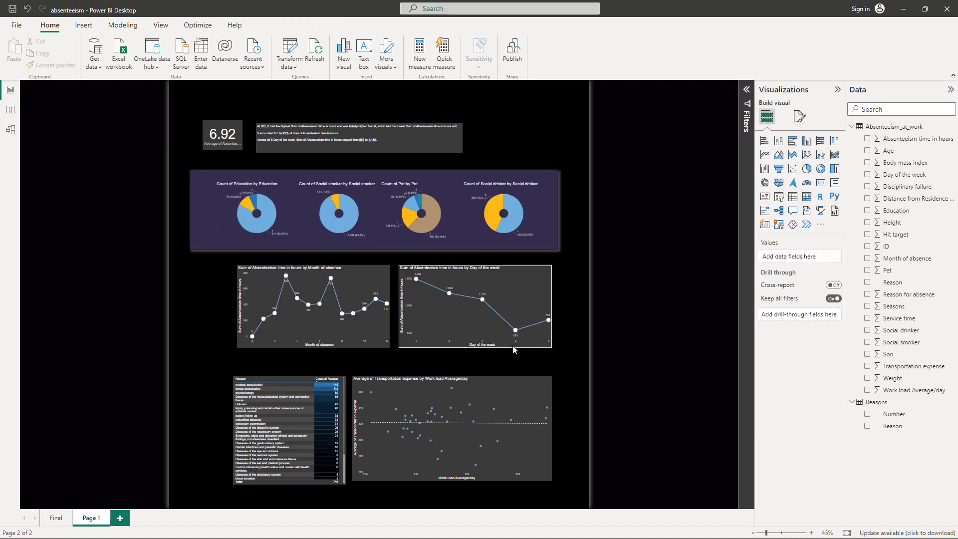
Duplicate the recolored donut background rectangle over the two line charts and extend its lower edge to cover them fully.
left_click(225, 174)
key("ctrl+c")
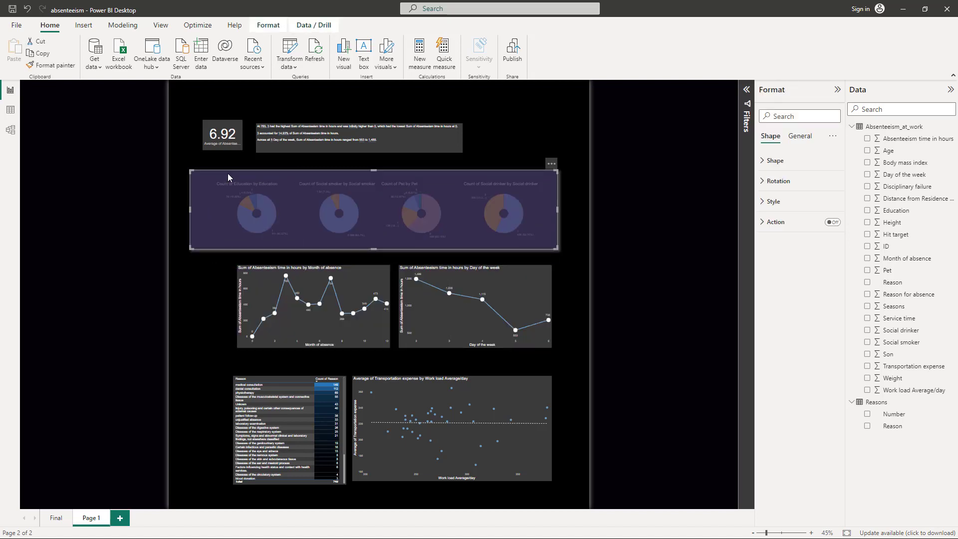
key("ctrl+v")
left_click_drag(304, 195, 294, 267)
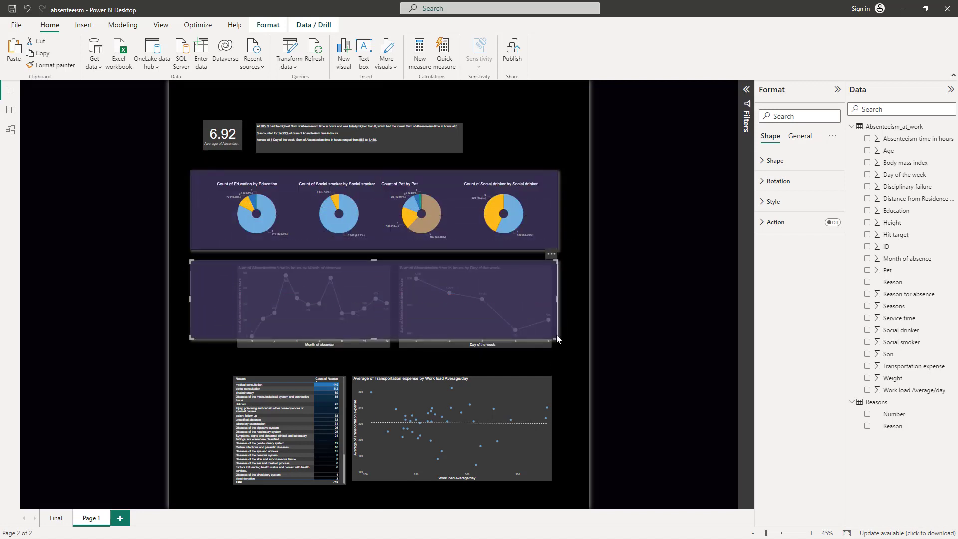
left_click_drag(558, 342, 560, 348)
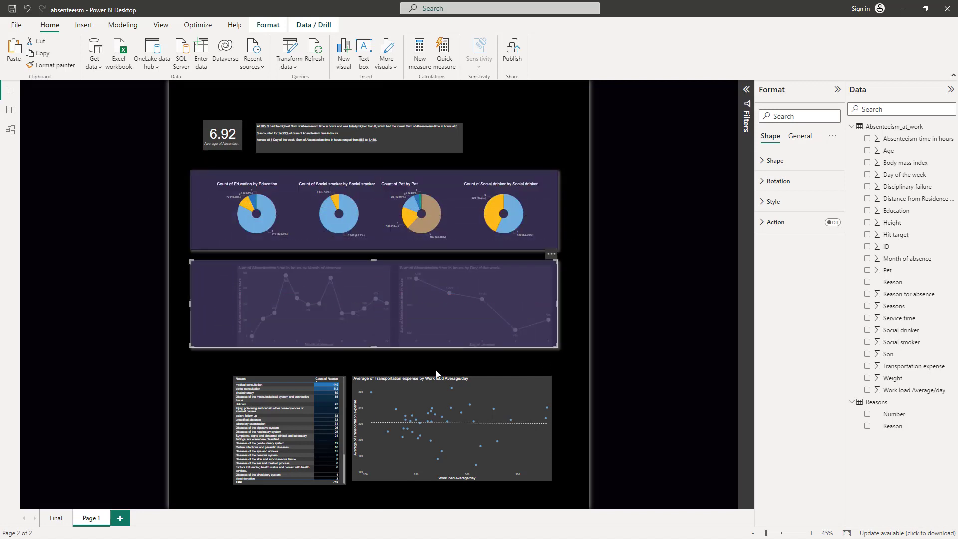
left_click(436, 370)
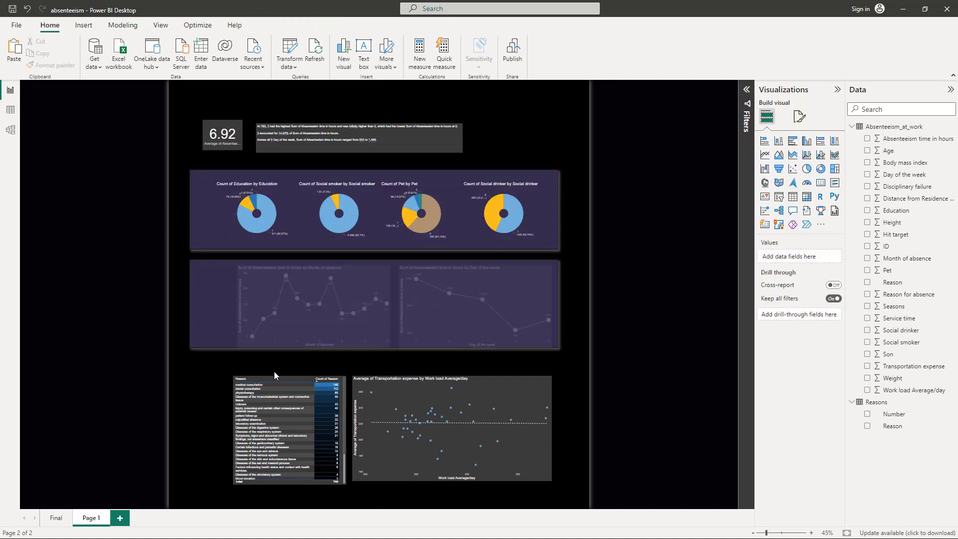
Send the new background rectangle behind the two line charts.
left_click(230, 329)
left_click(161, 26)
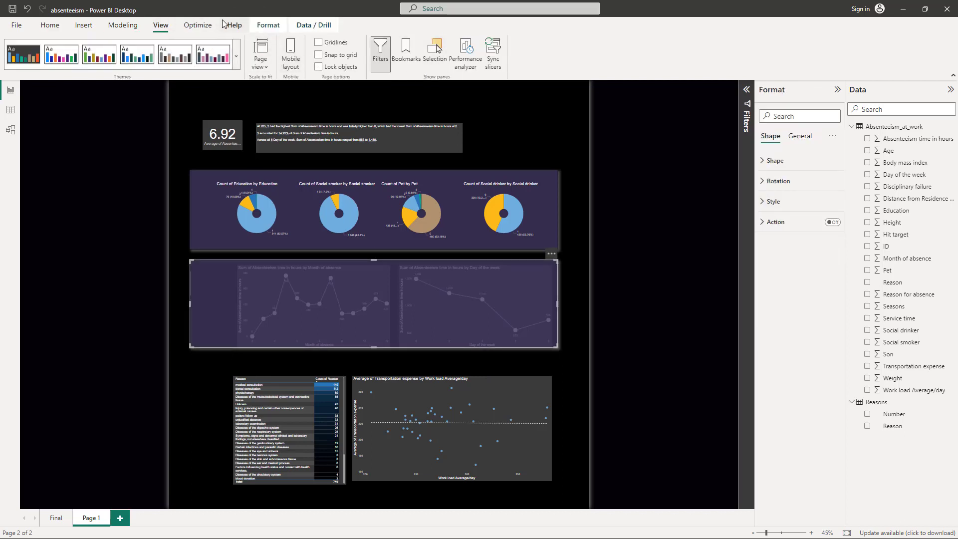
left_click(259, 26)
left_click(164, 62)
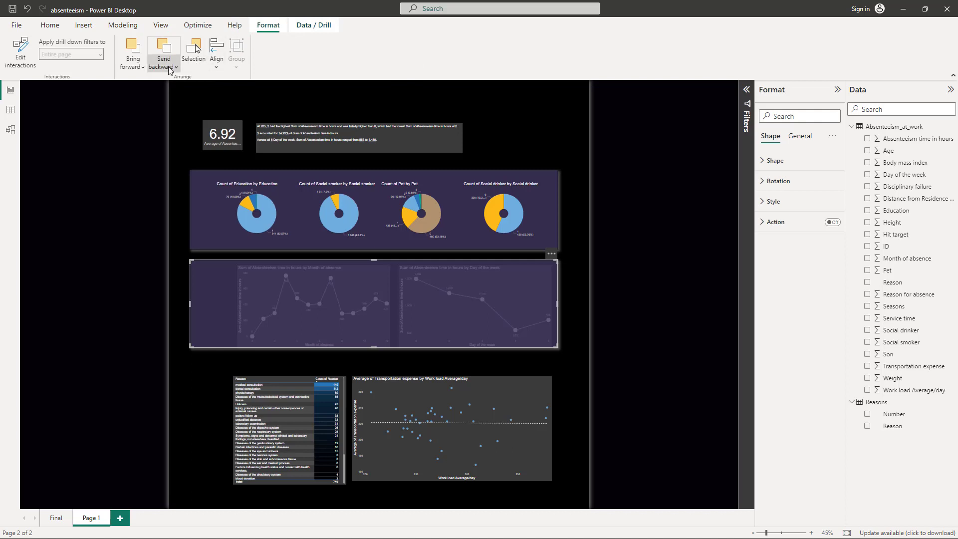
left_click(189, 98)
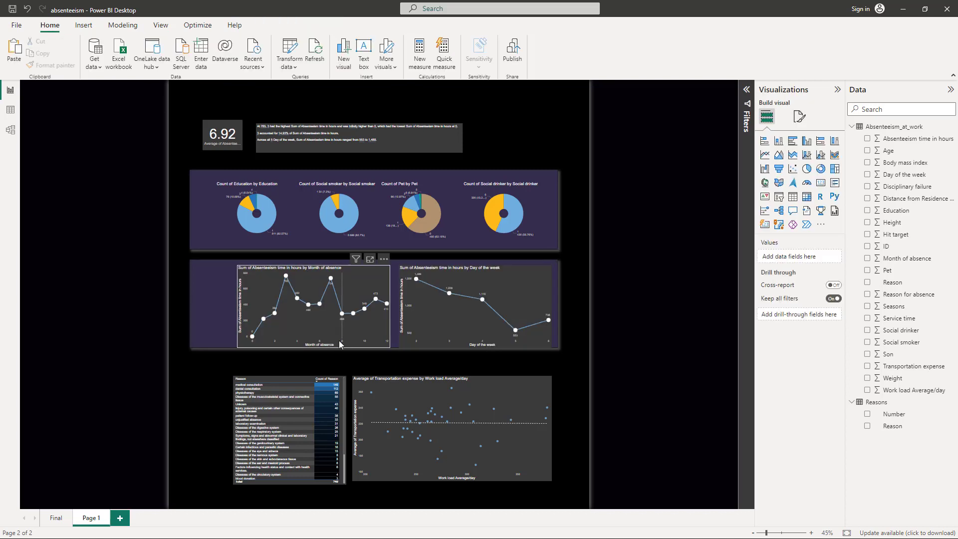
Turn off the background of both the Month of absence and Day of the week line charts together.
left_click(340, 344)
left_click(413, 333, "ctrl")
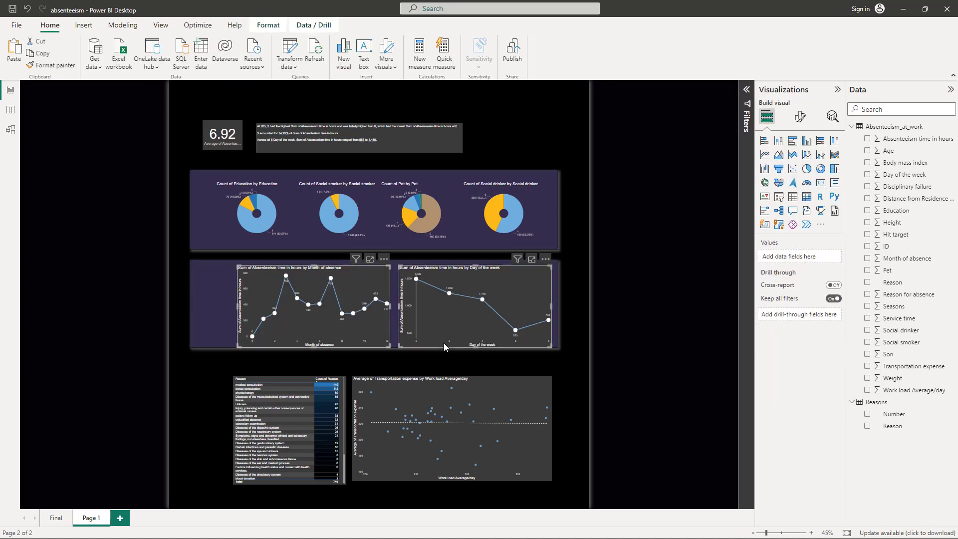
left_click(800, 116)
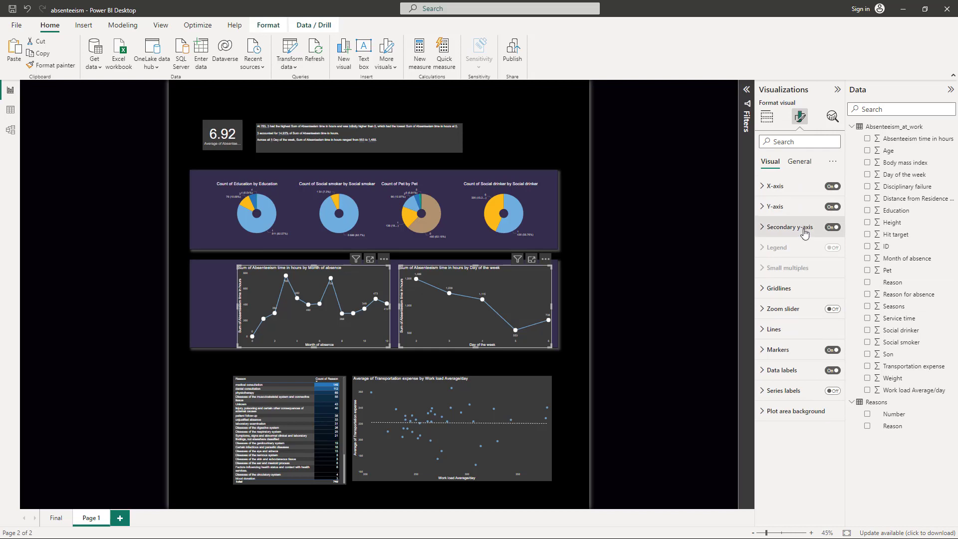
left_click(799, 161)
left_click(776, 227)
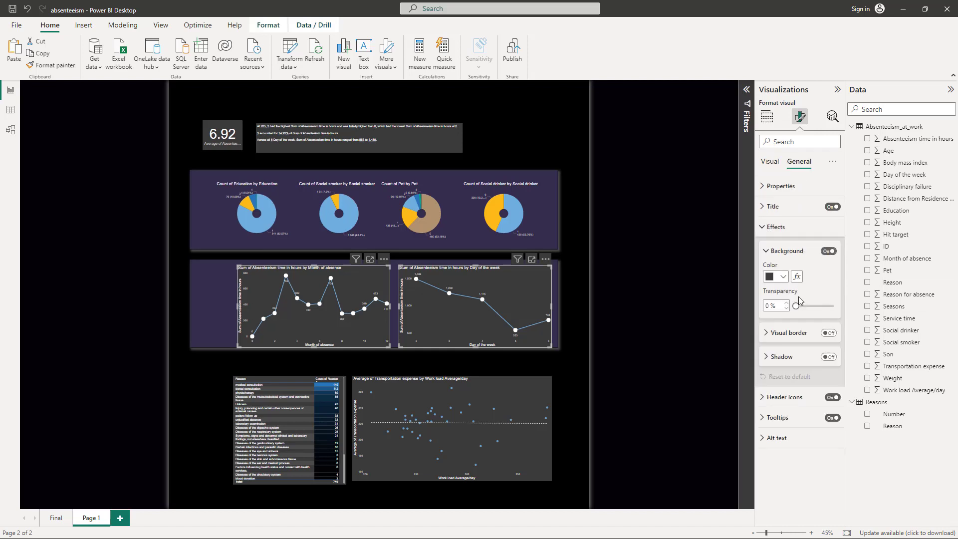
left_click(829, 251)
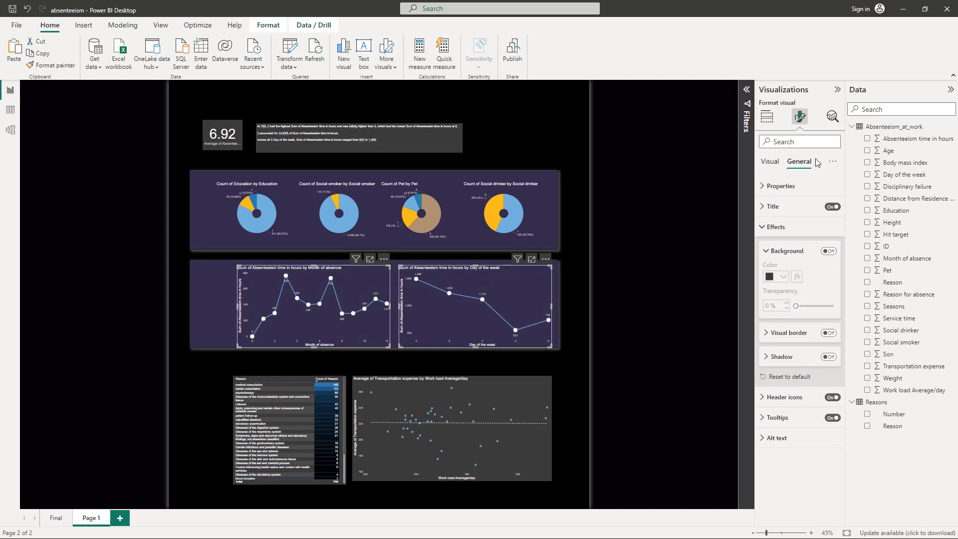
Set the height of both line charts to 340 and re-enter their width.
left_click(781, 190)
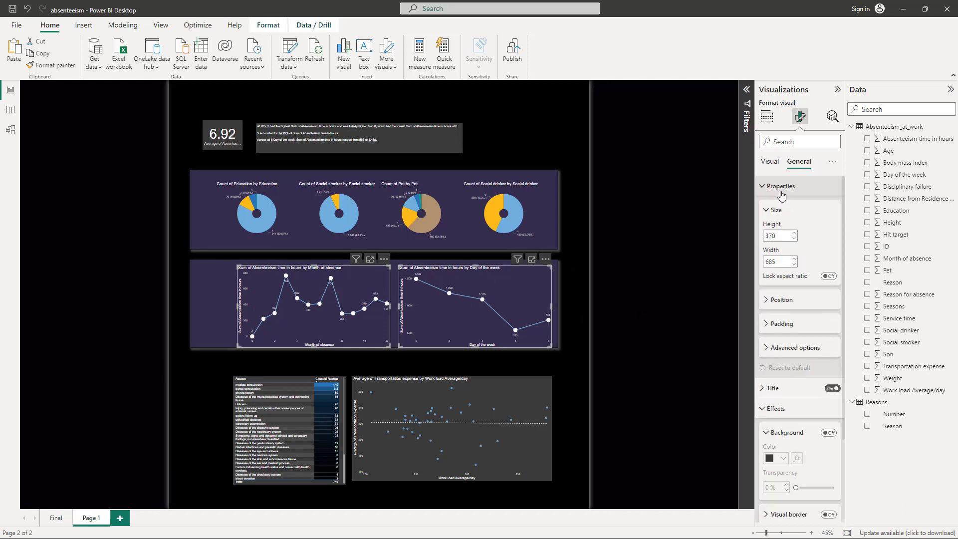
double_click(773, 236)
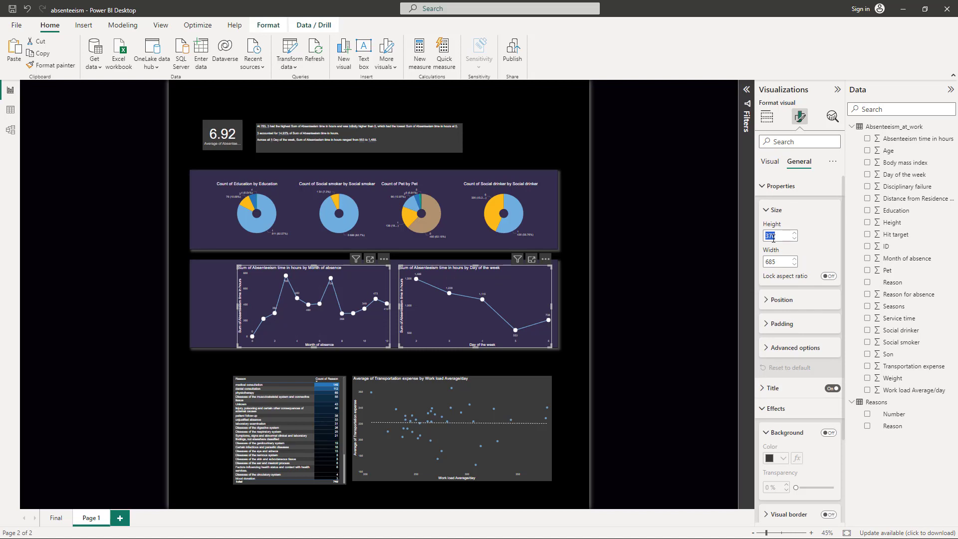
type("340")
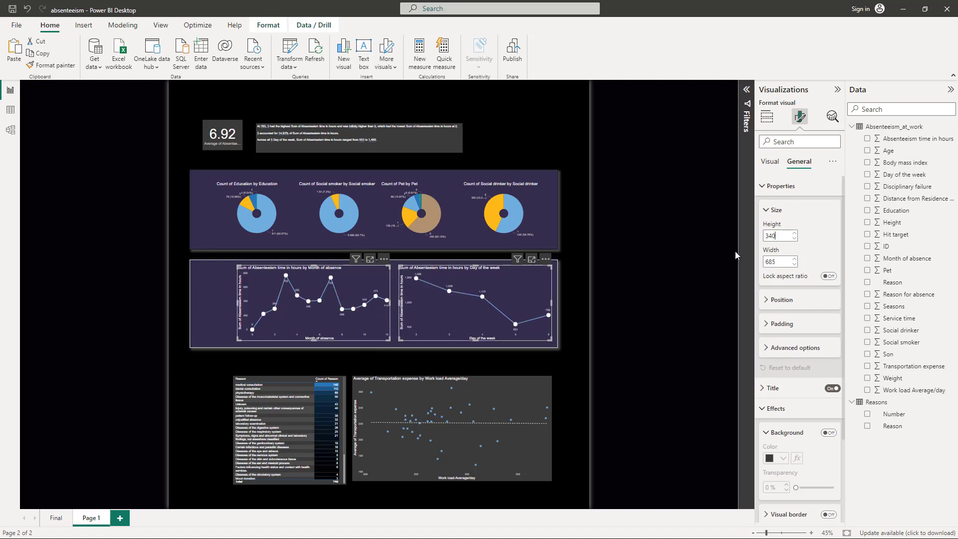
double_click(777, 265)
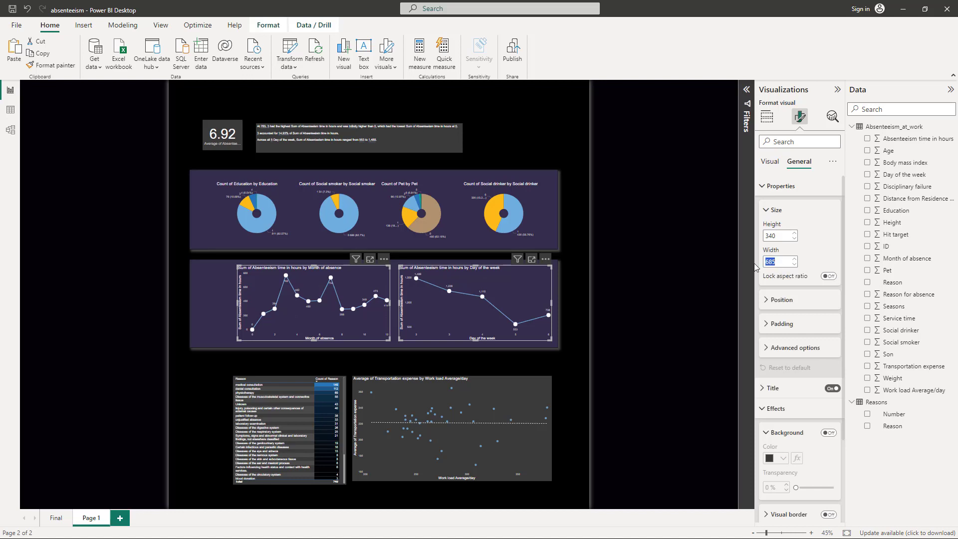
type("6")
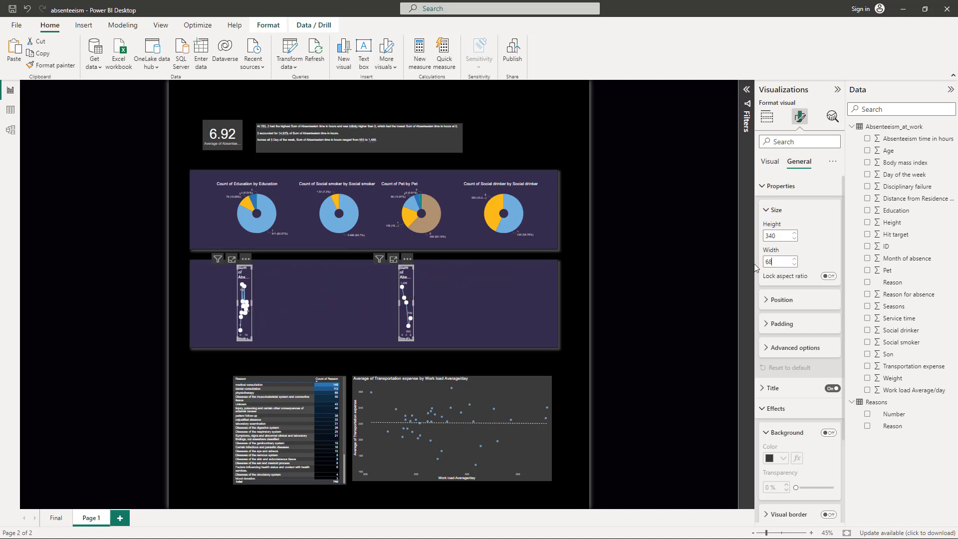
left_click(204, 209)
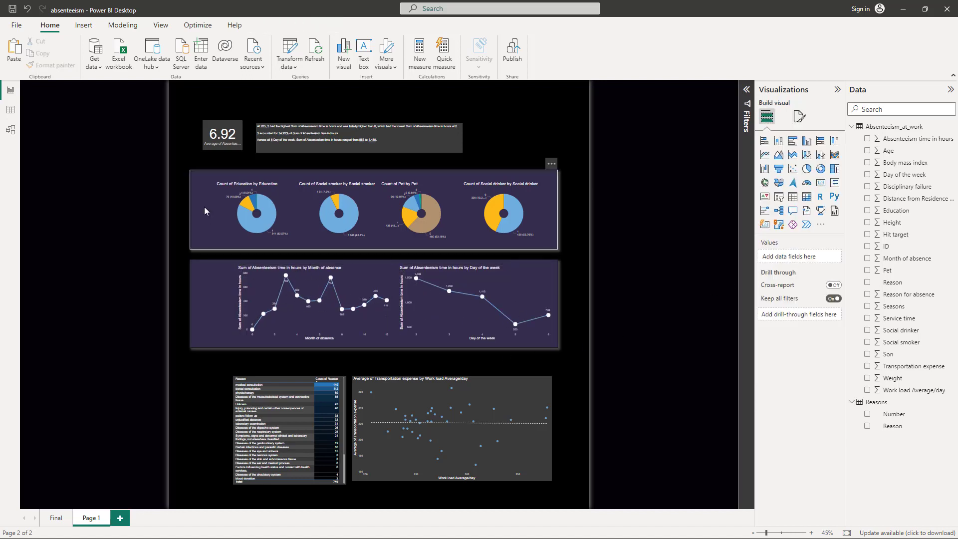
Duplicate the line charts' background rectangle and place the copy over the reason table and scatter chart, aligned with their upper edges.
left_click(204, 206)
left_click(218, 286)
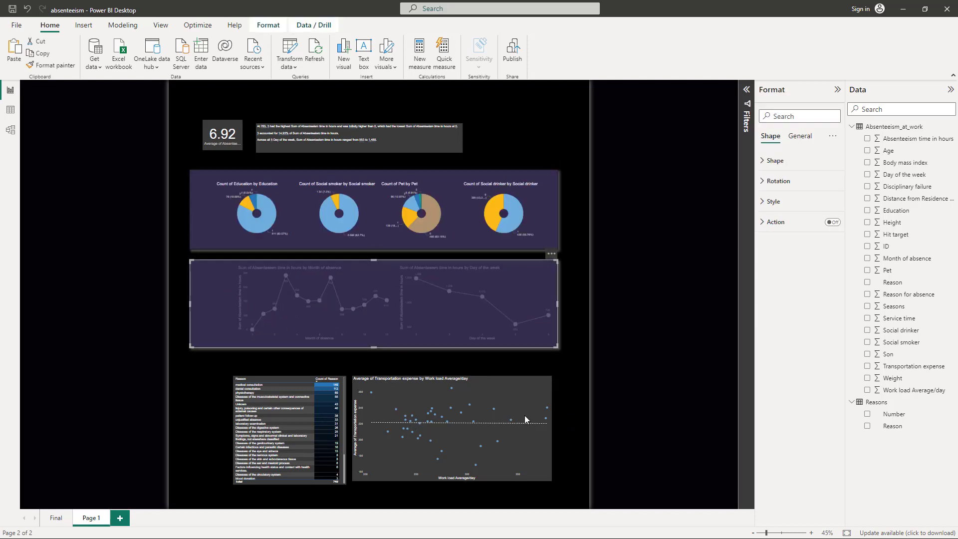
left_click(196, 189)
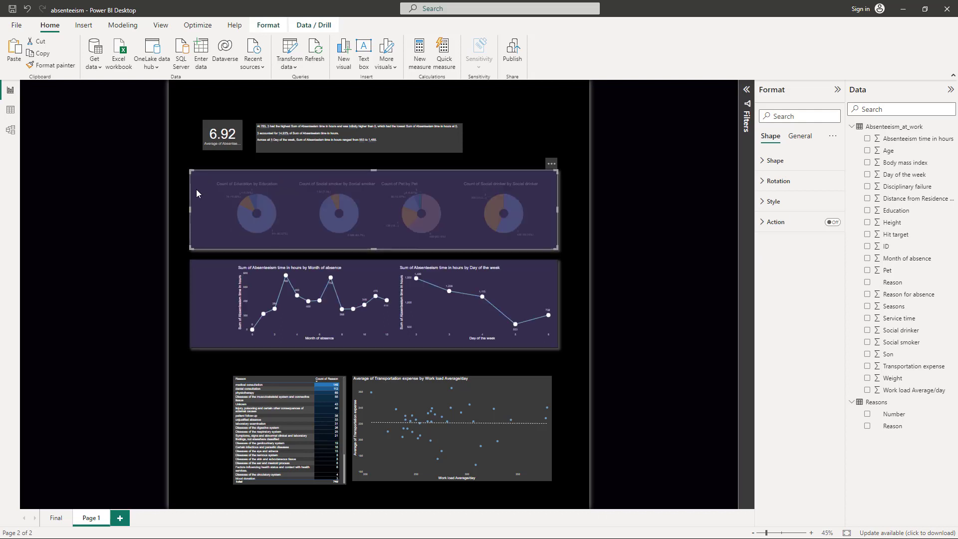
left_click(205, 275)
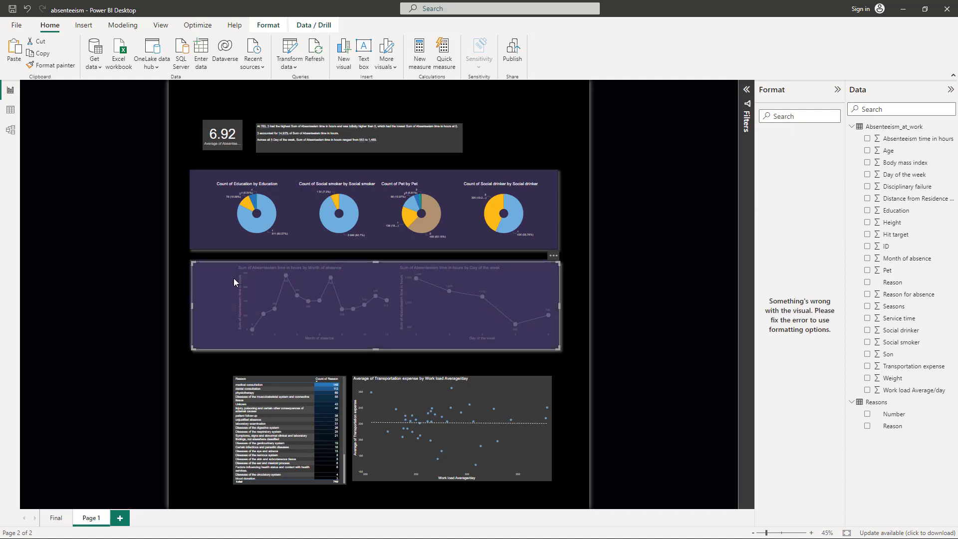
left_click_drag(234, 277, 235, 393)
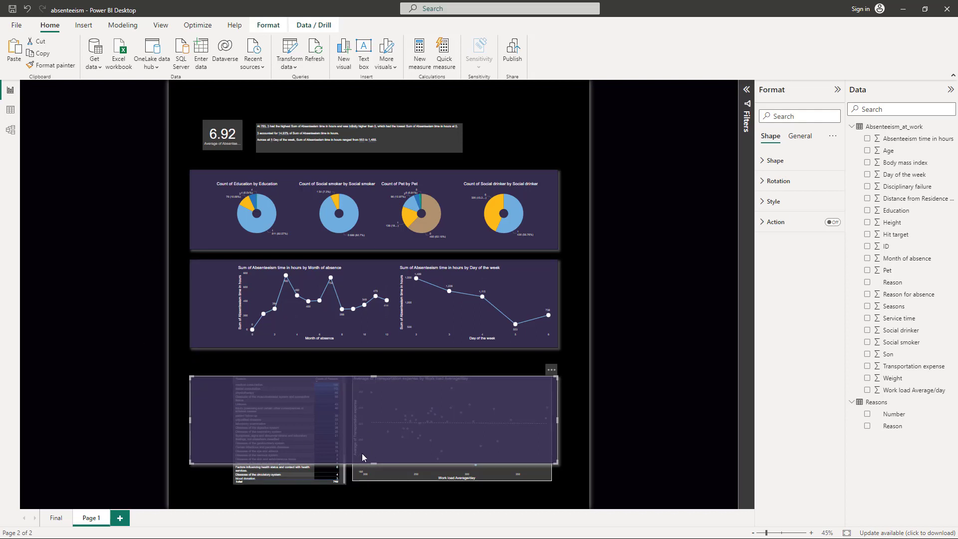
Move the line-chart panel and the table-and-scatter panel down together with their visuals, leaving a gap below the donut-chart panel.
left_click(384, 475)
left_click(182, 472)
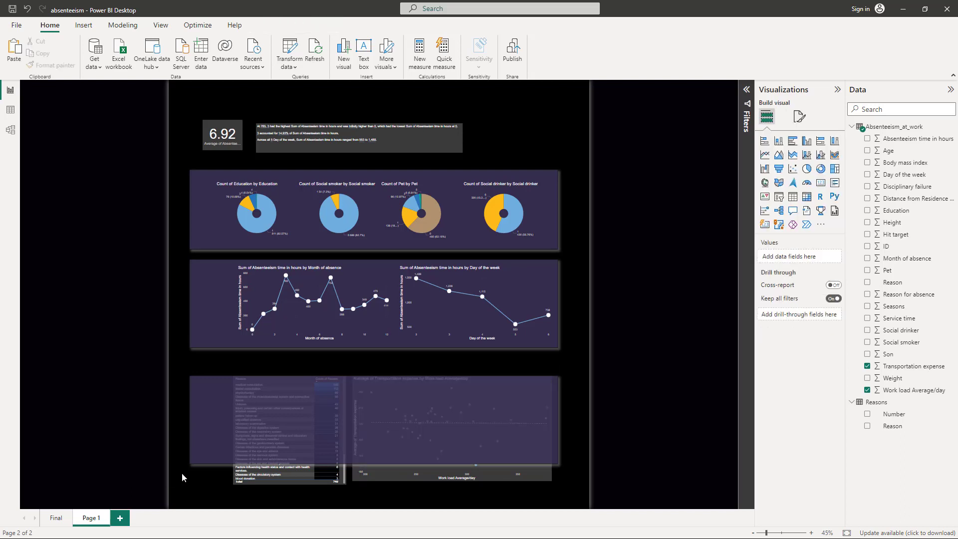
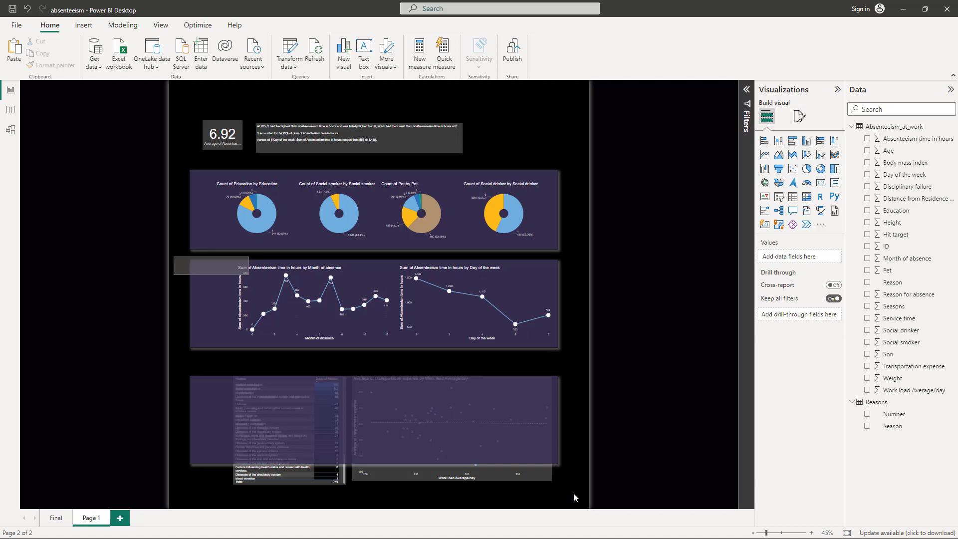
left_click_drag(174, 257, 573, 493)
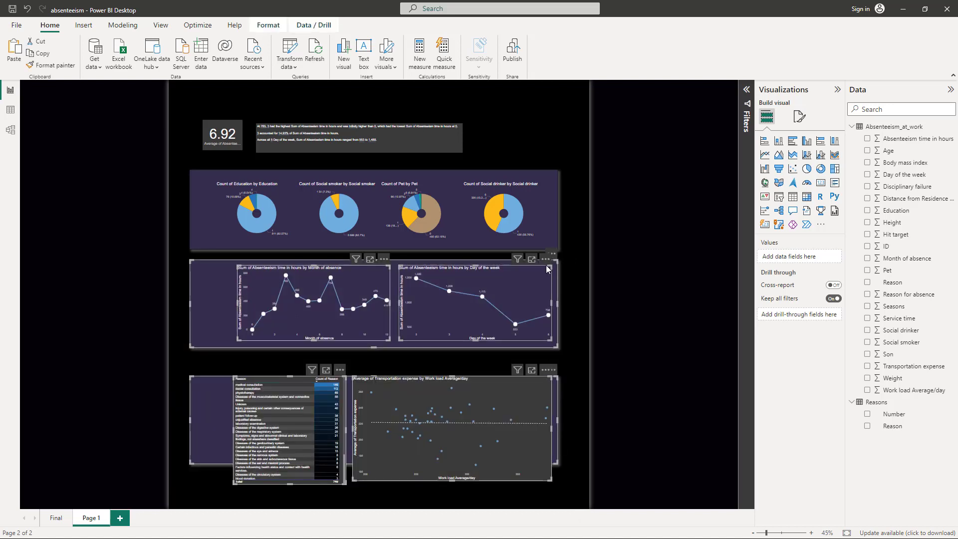
left_click_drag(548, 270, 547, 286)
left_click(83, 307)
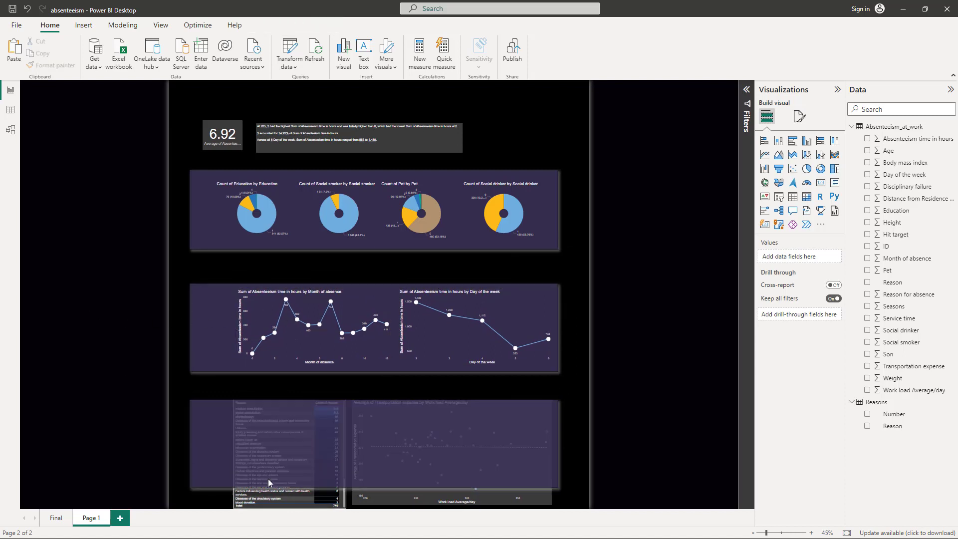
Reposition the reasons table near the left edge of the lowest panel and fit the scatter chart inside its right half.
left_click(239, 434)
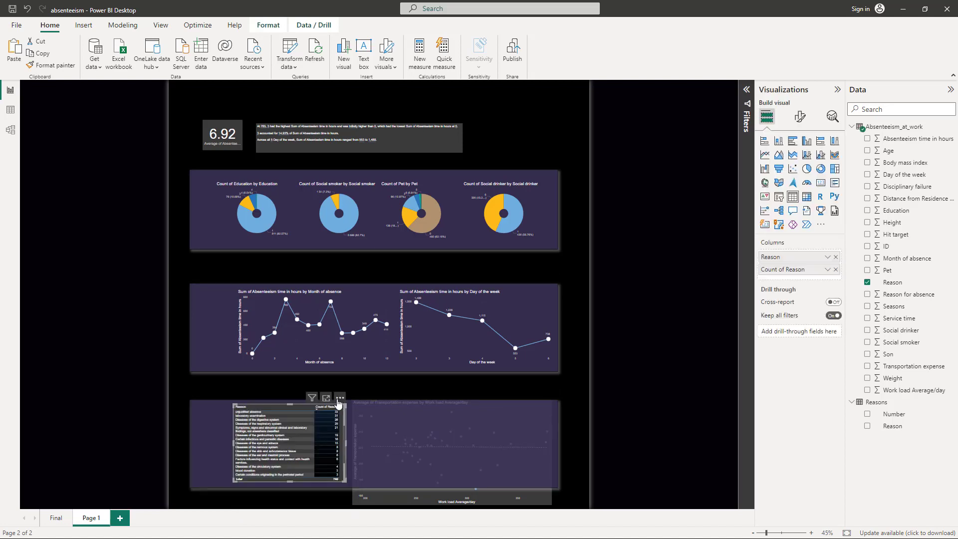
left_click_drag(339, 400, 308, 402)
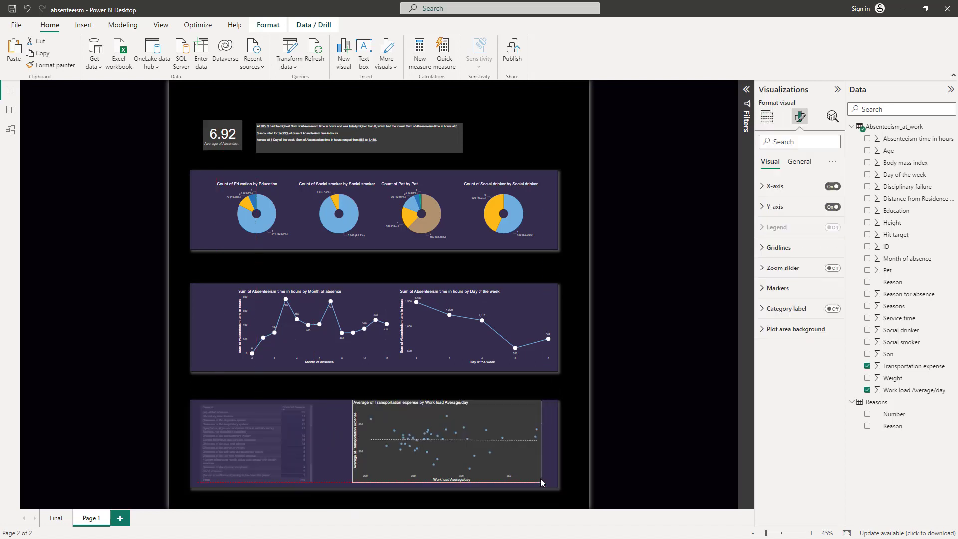
left_click_drag(542, 482, 544, 481)
left_click_drag(353, 441, 391, 444)
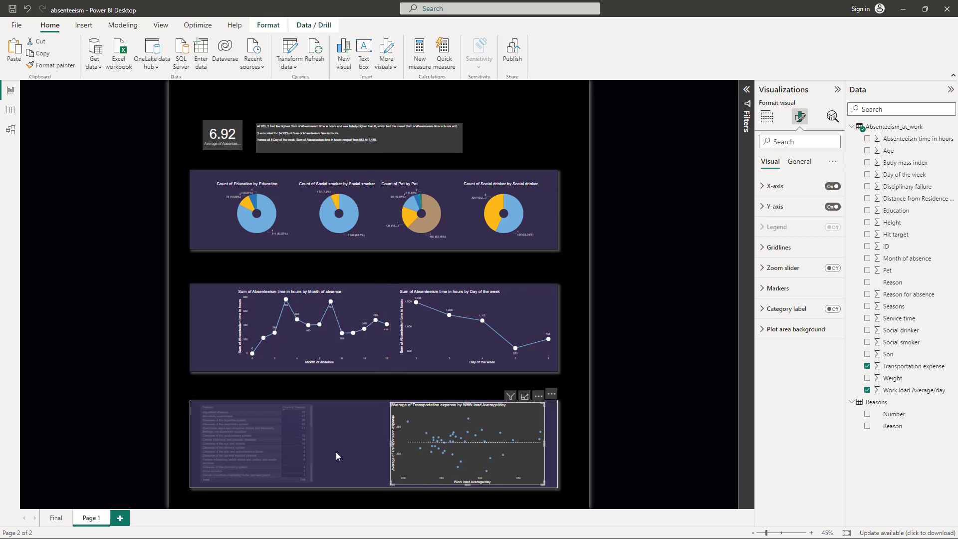
Send the background shape of the lowest panel to the back, behind the table and scatter chart.
left_click(310, 442)
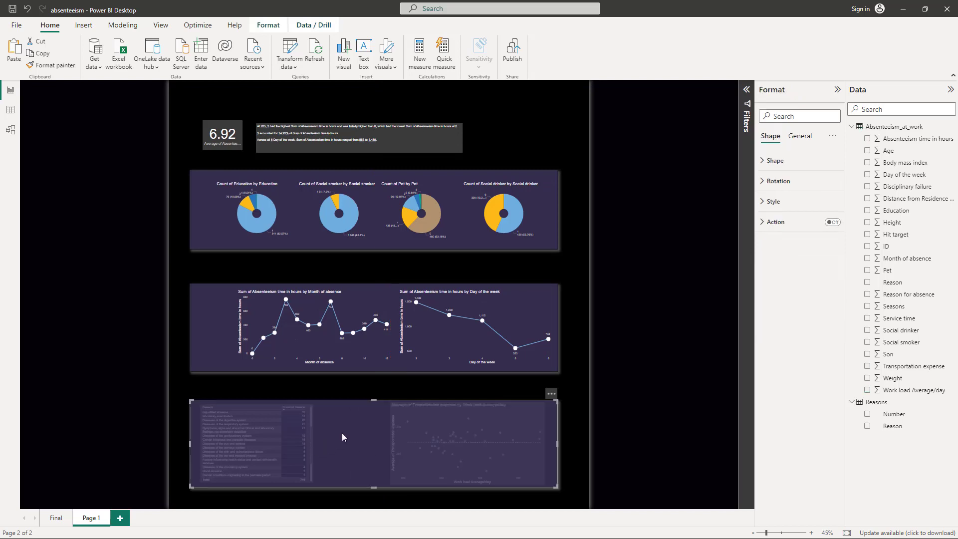
left_click(268, 25)
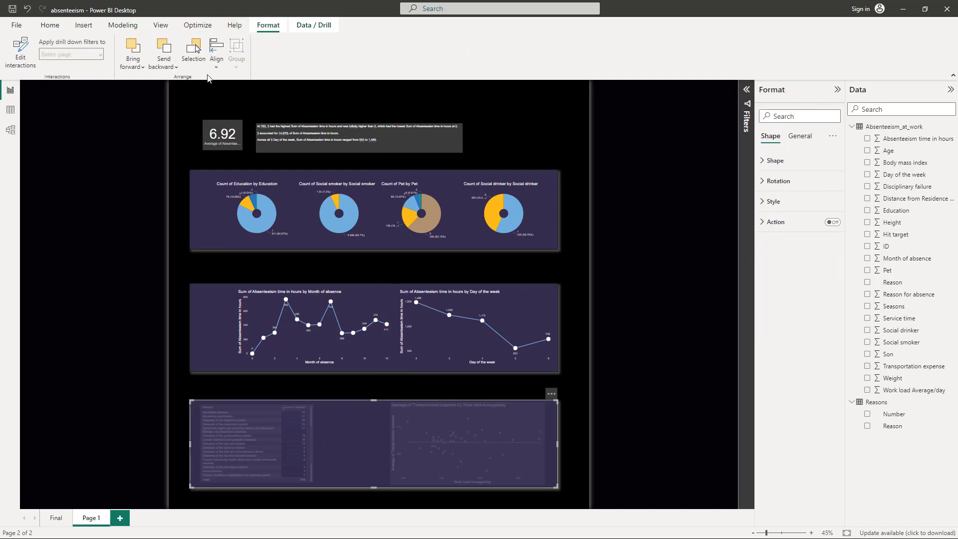
left_click(170, 66)
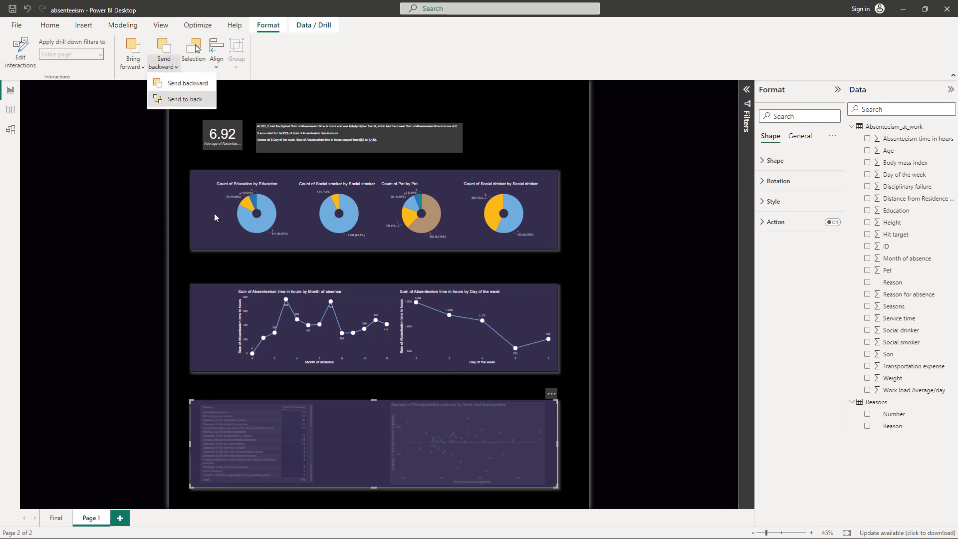
left_click(184, 99)
left_click(329, 492)
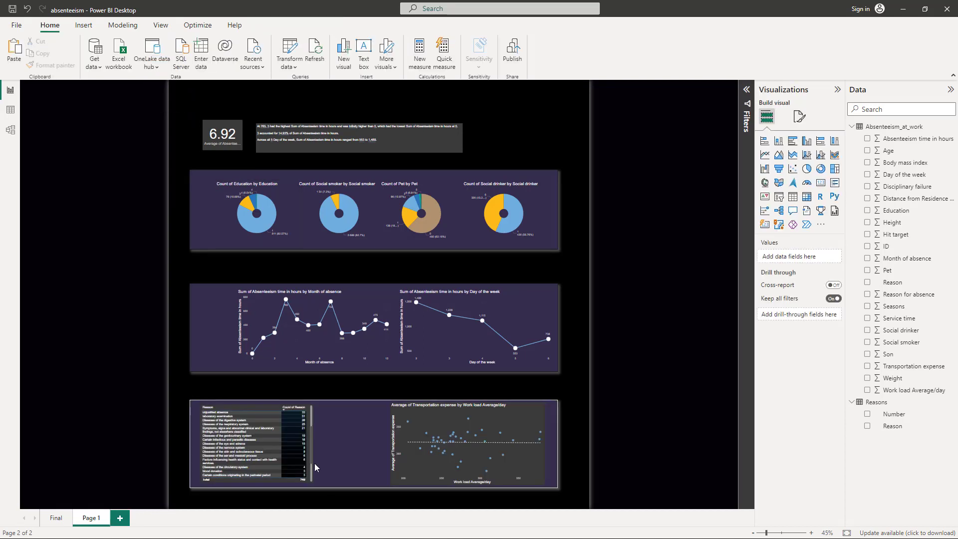
Widen the reasons table slightly and stretch its Count of Reason column to fill the added width.
left_click(310, 450)
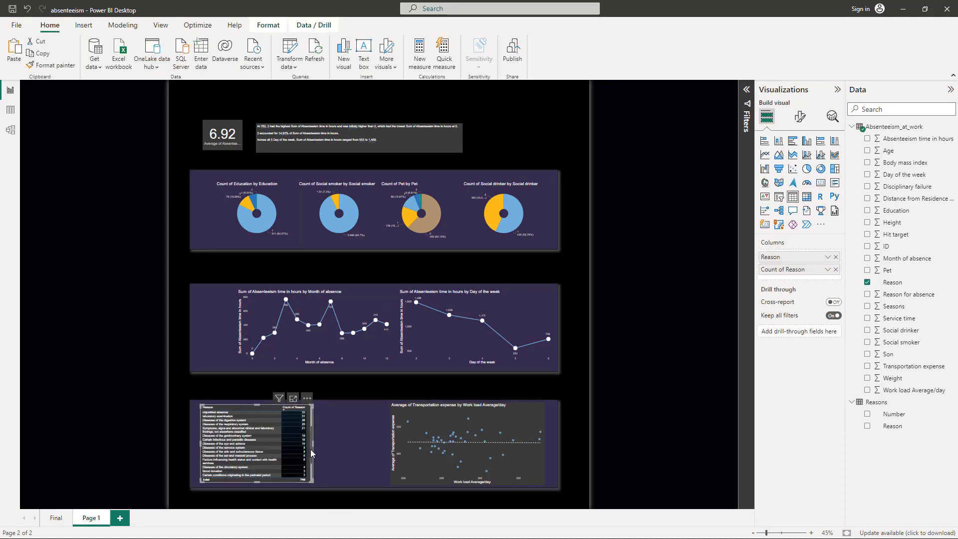
mouse_move(315, 443)
left_mouse_down()
mouse_move(333, 454)
mouse_move(321, 441)
left_mouse_up()
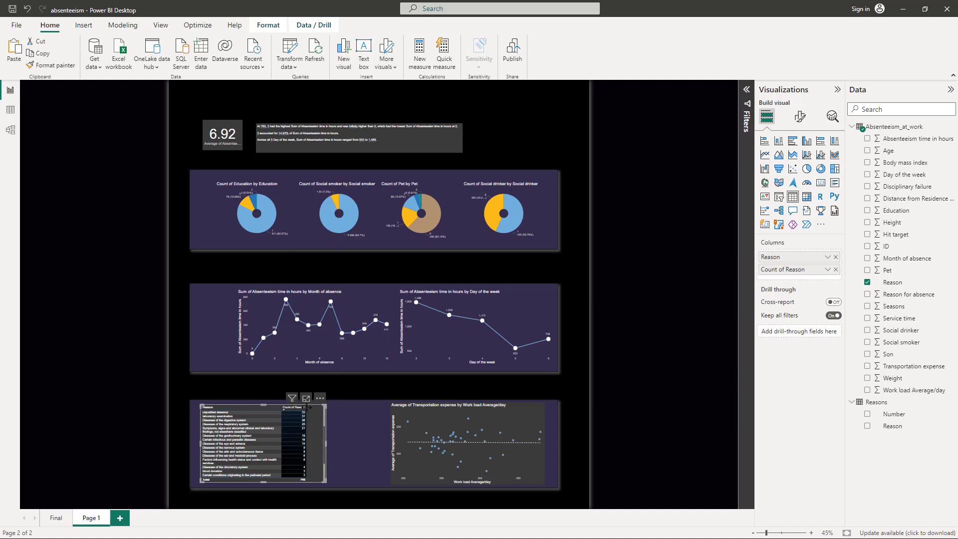
left_click_drag(306, 408, 323, 406)
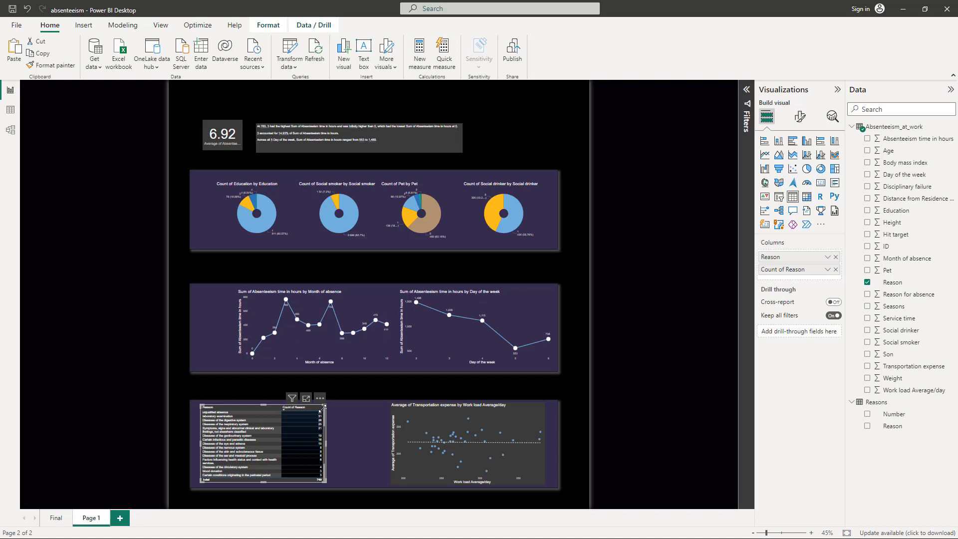
left_click(132, 245)
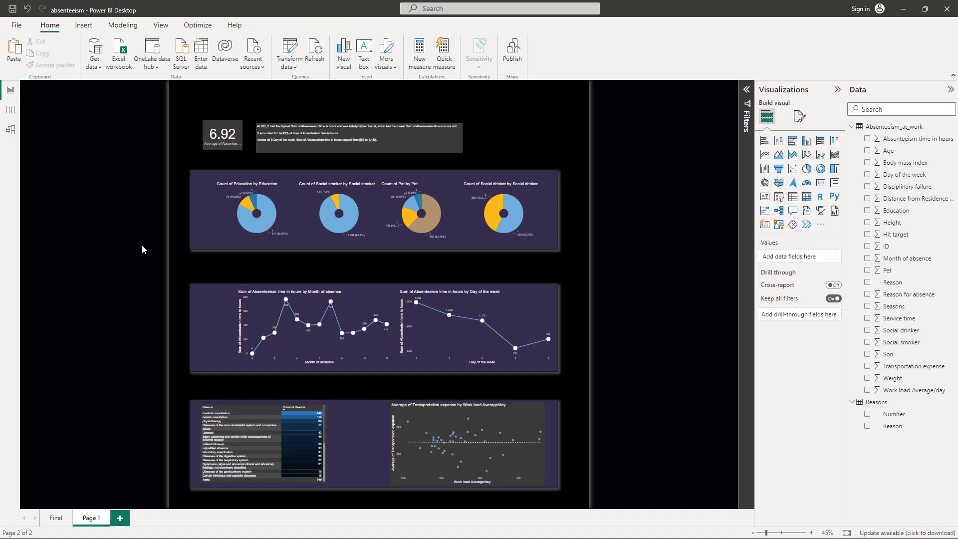
Place a copy of the donut-chart background shape over the average card and narrative, and shorten it from its upper edge.
left_click(210, 241)
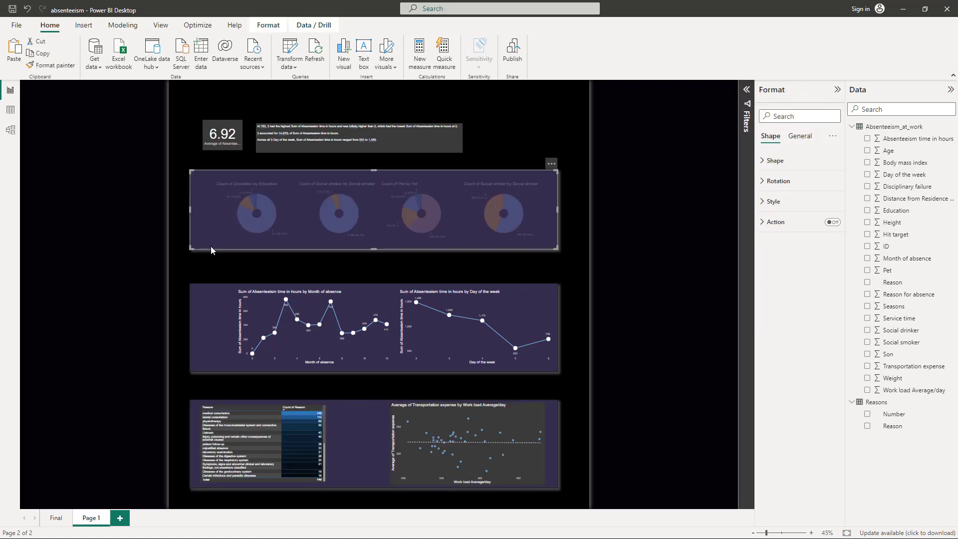
left_click_drag(226, 247, 221, 162)
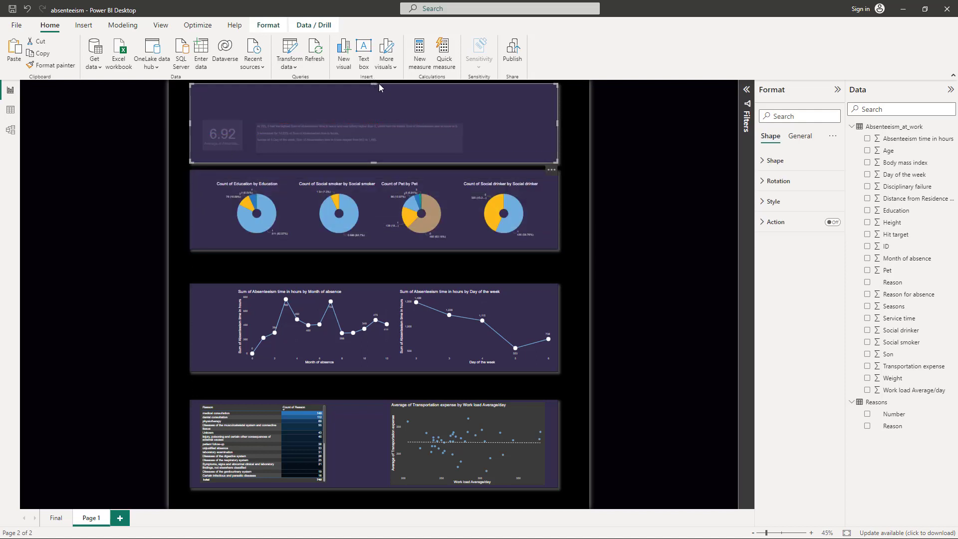
left_click(374, 84)
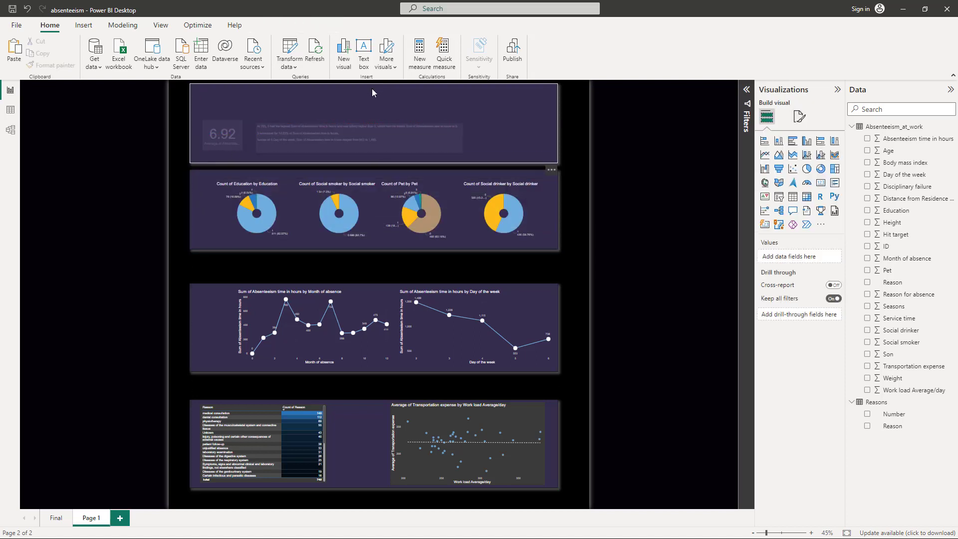
left_click(376, 84)
left_click_drag(373, 83, 367, 112)
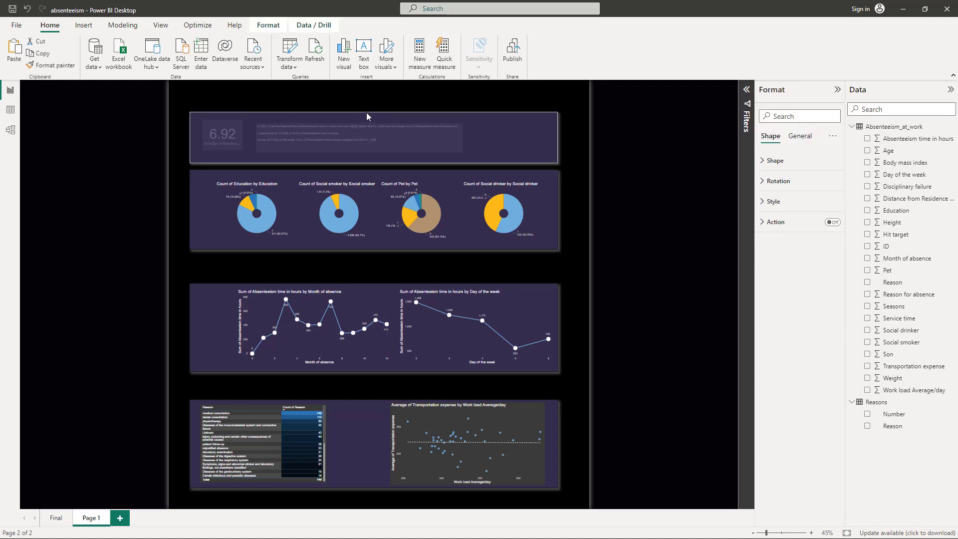
left_click(70, 195)
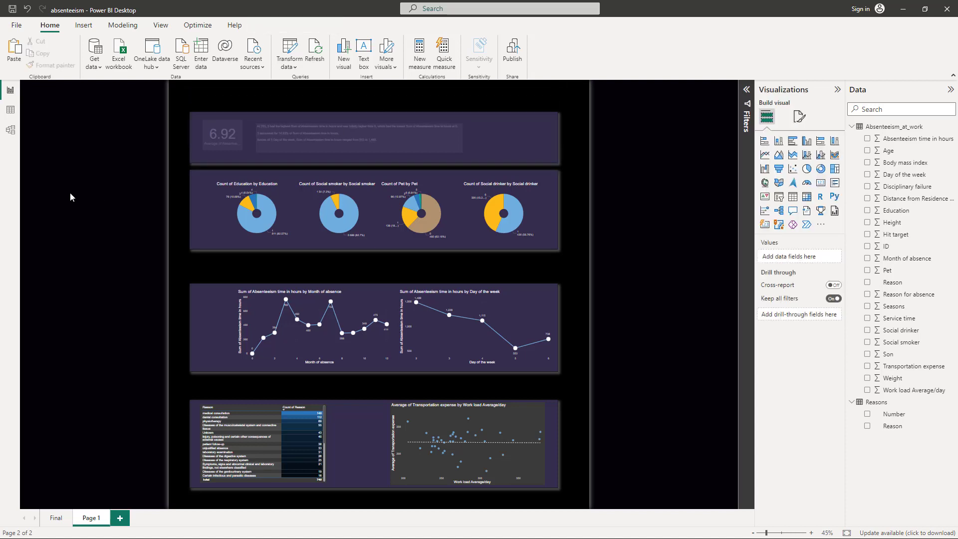
Send the background shape over the average card and narrative to the back.
left_click(283, 115)
left_click(267, 25)
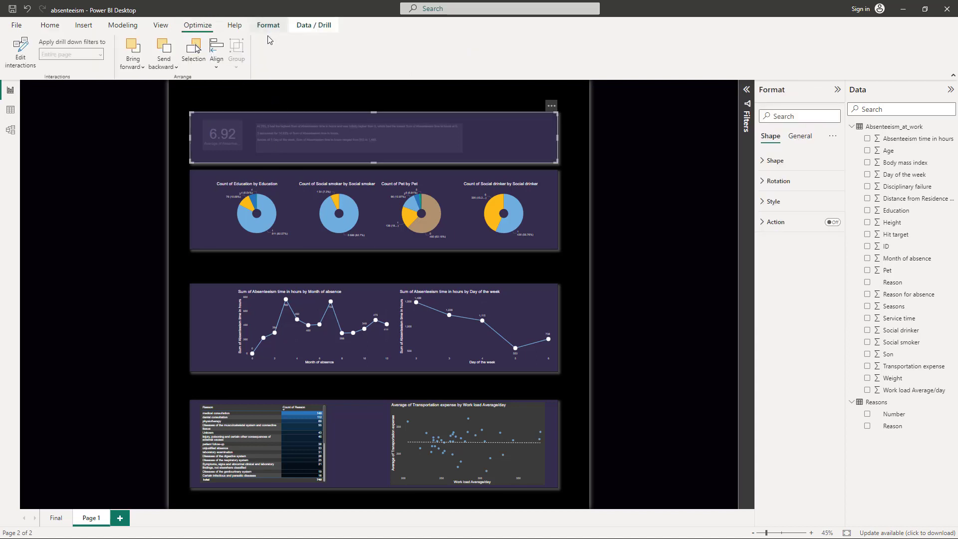
left_click(170, 69)
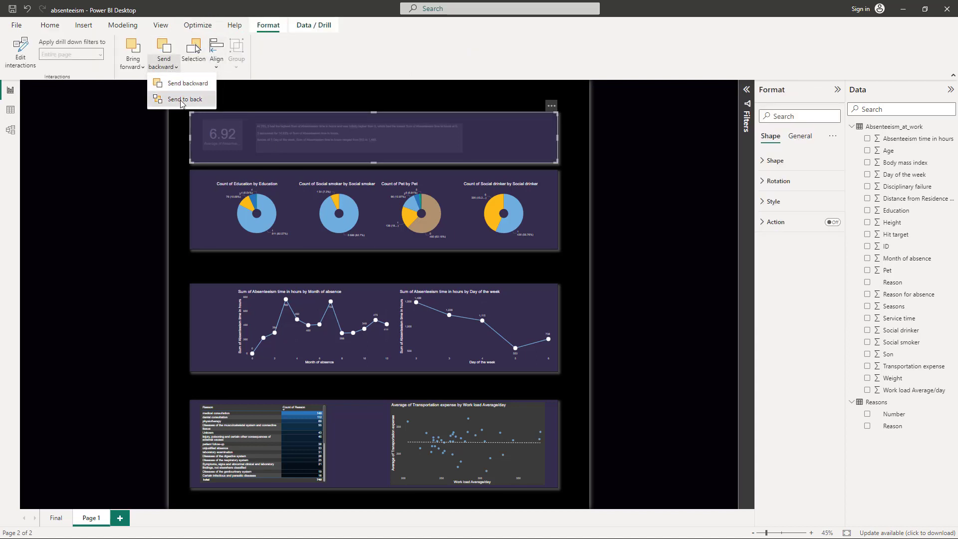
left_click(181, 99)
left_click(60, 238)
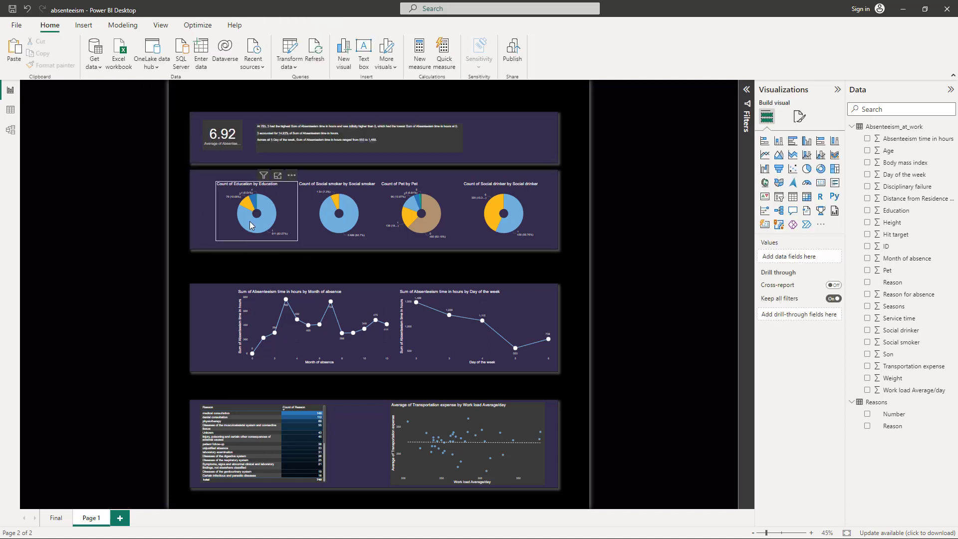
Select the four donut charts with their background panel and move them down to even out the spacing between panels.
left_click(300, 217)
left_click(311, 220, "ctrl")
left_click(392, 220, "ctrl")
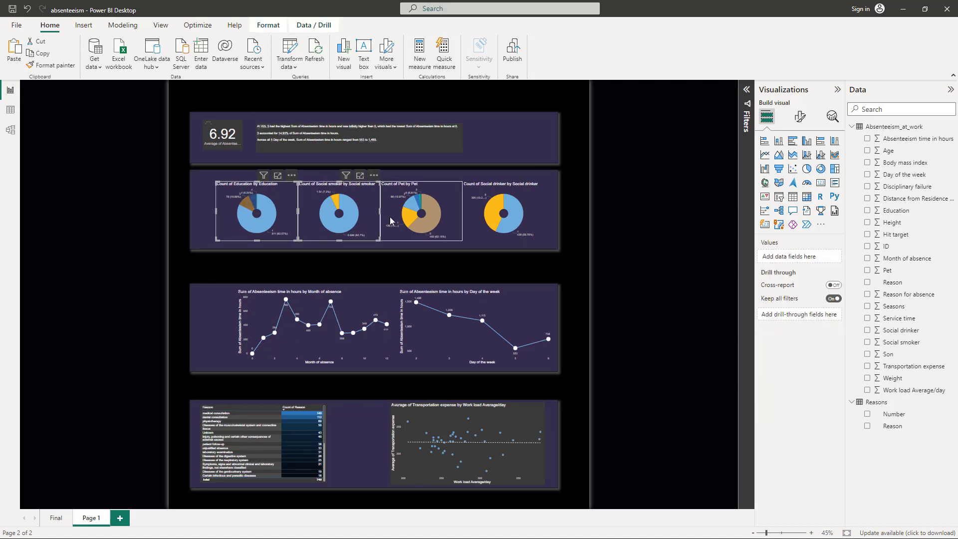
left_click(474, 210, "ctrl")
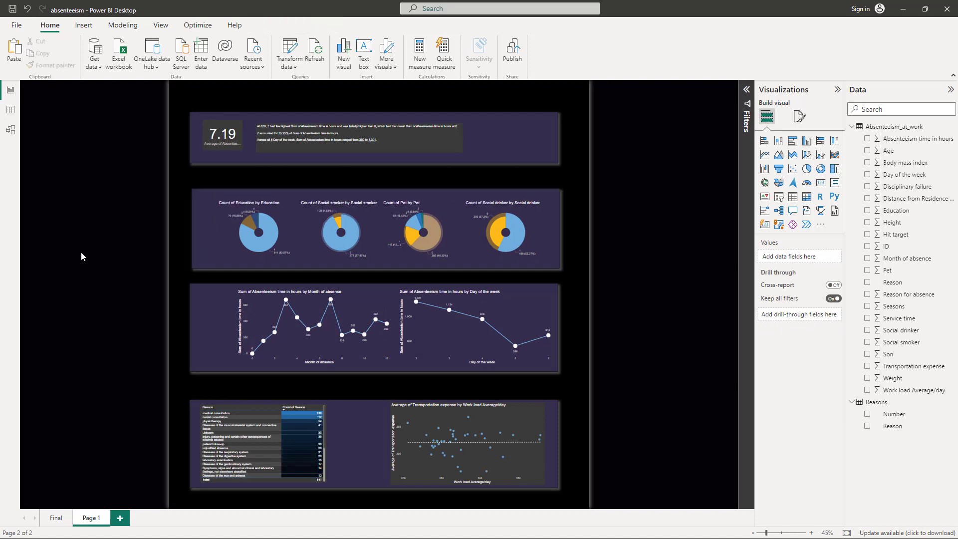
Resize the four donut charts to a height of 247 and a width of 310.
left_click(228, 244)
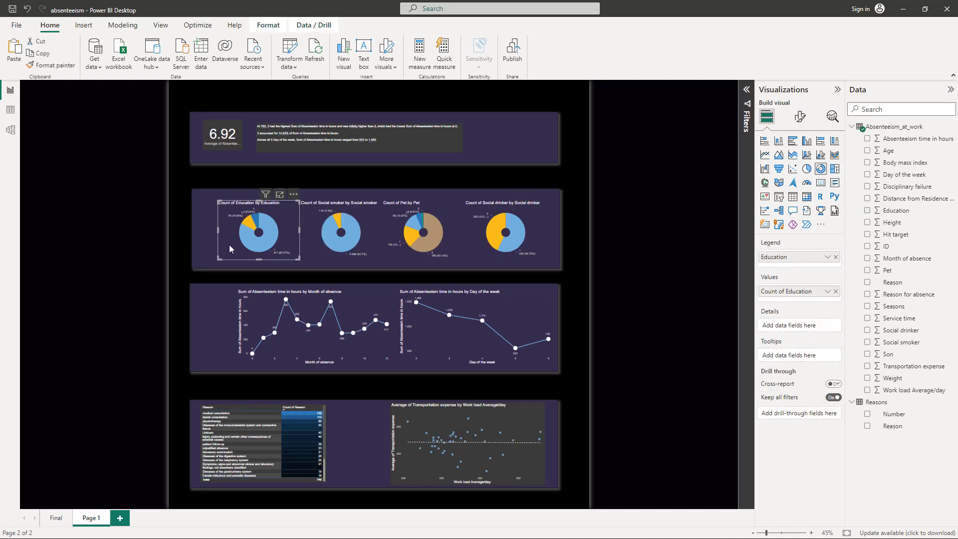
left_click(317, 239, "ctrl")
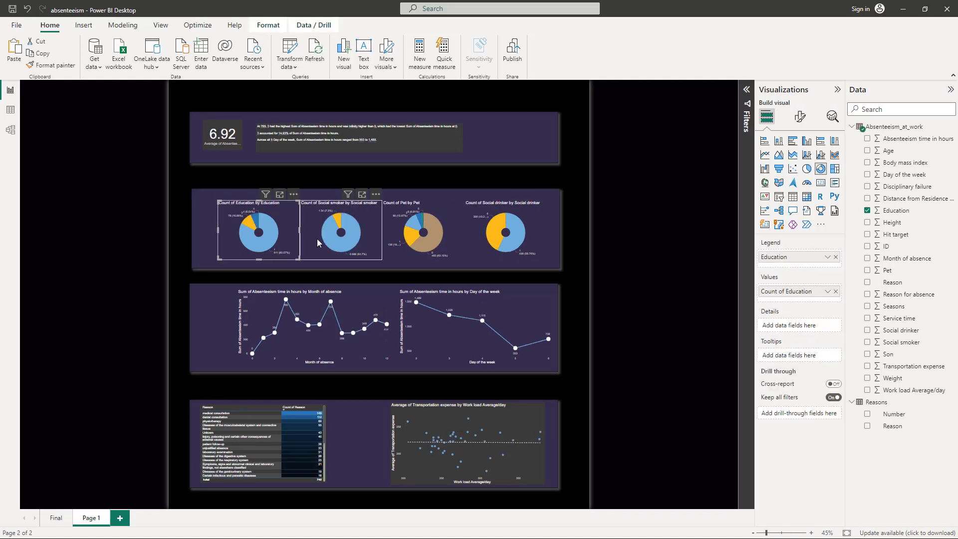
left_click(393, 244, "ctrl")
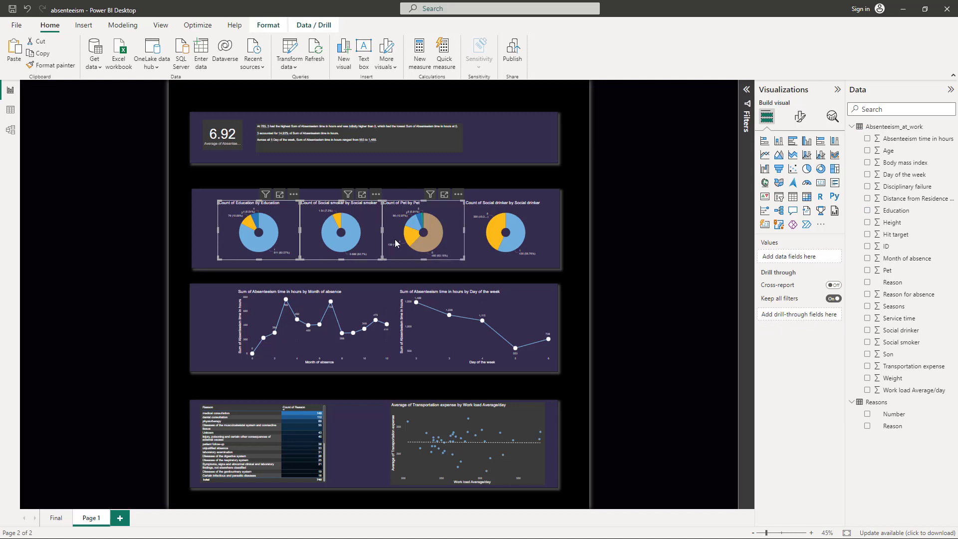
left_click(483, 223, "ctrl")
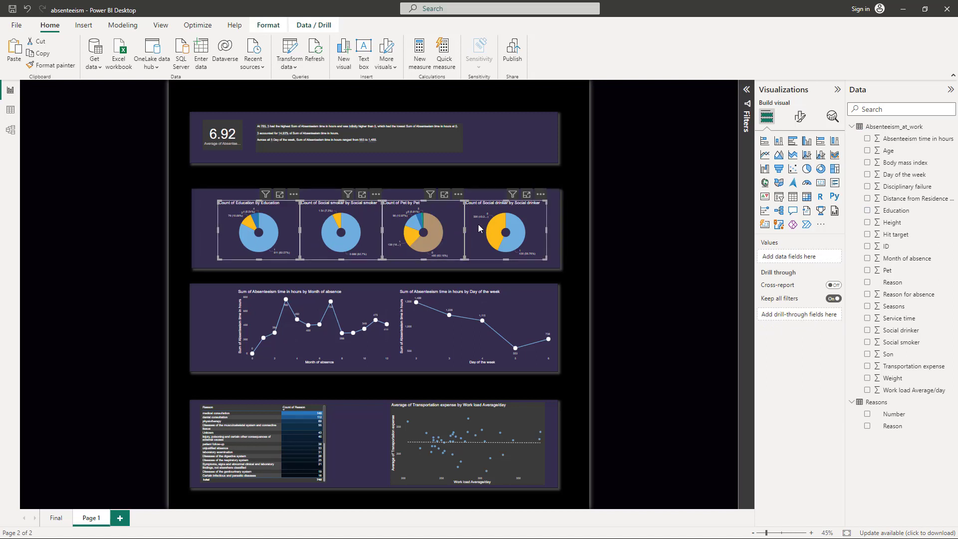
left_click(800, 116)
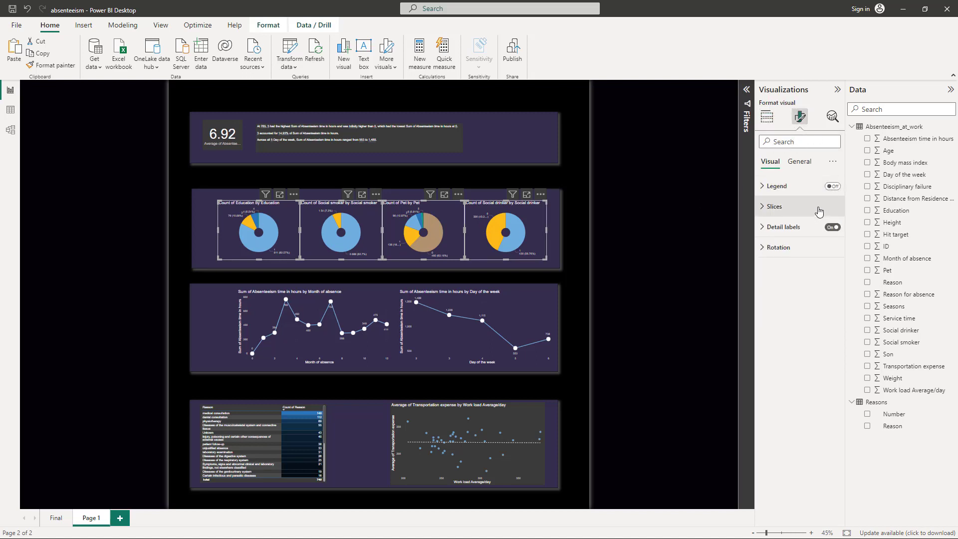
left_click(800, 165)
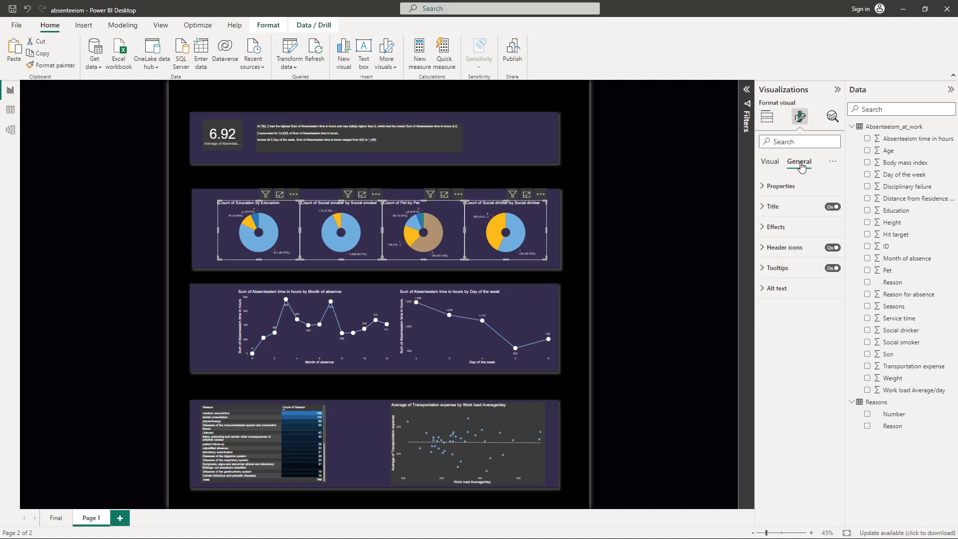
left_click(800, 186)
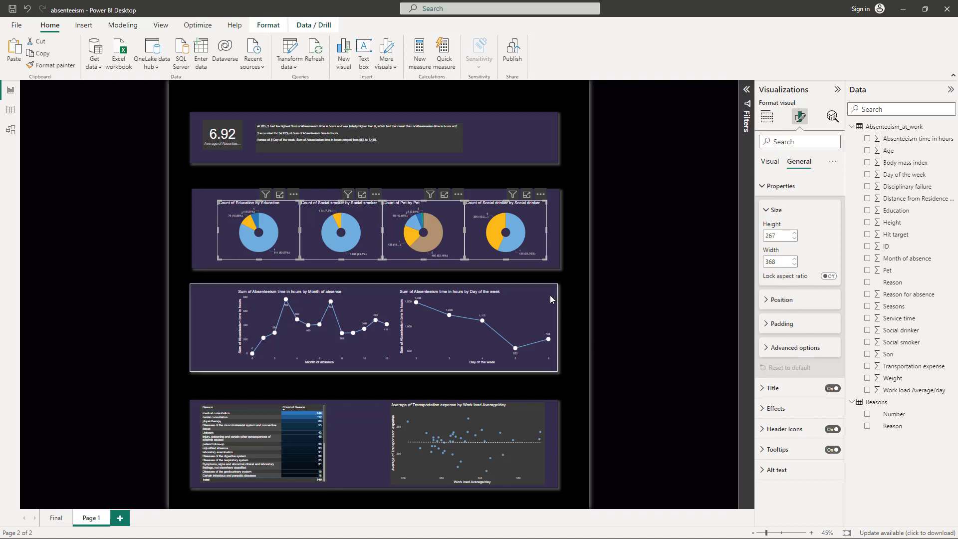
left_click_drag(546, 258, 528, 242)
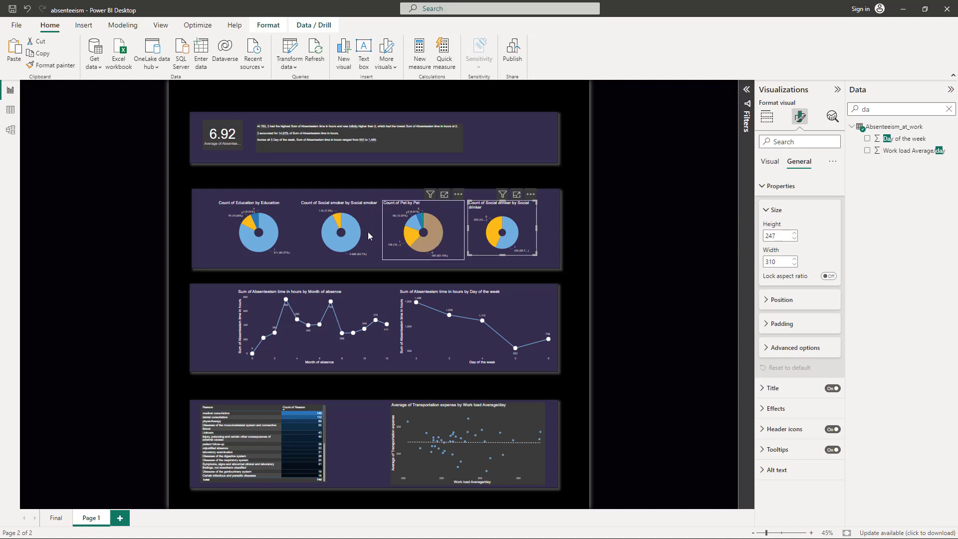
left_click(326, 229)
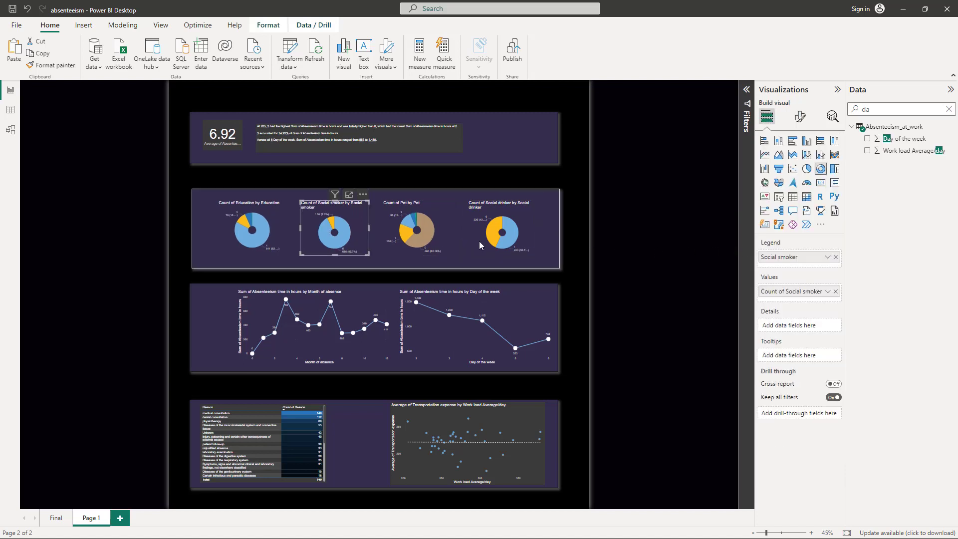
Align the four donut charts by setting their vertical position to 538.
left_click(268, 232)
left_click(799, 117)
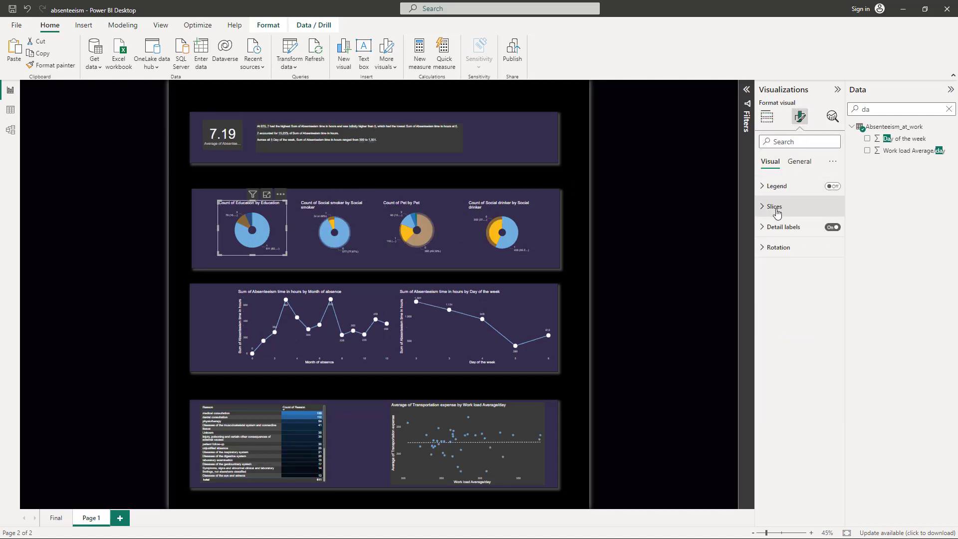
left_click(799, 161)
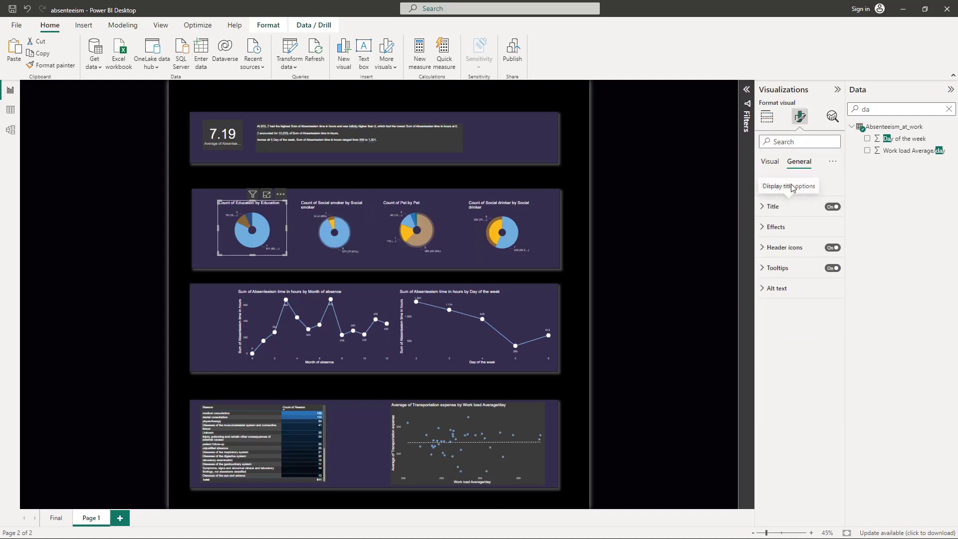
left_click(764, 192)
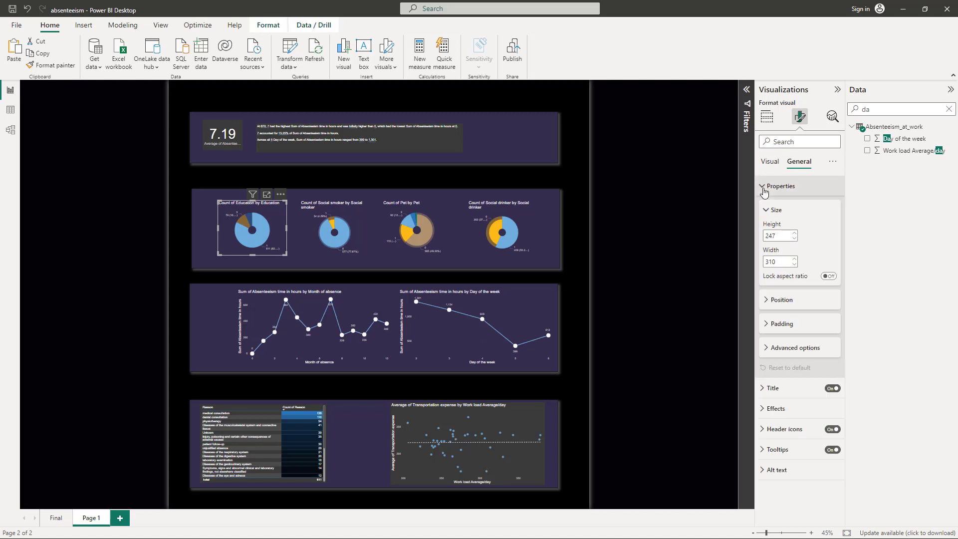
left_click(351, 220, "ctrl")
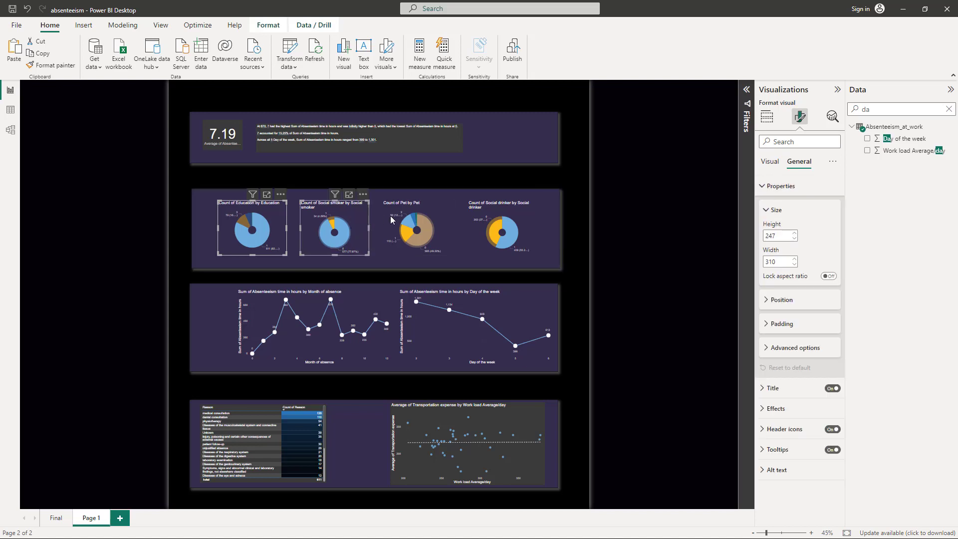
left_click(397, 218, "ctrl")
left_click(507, 221, "ctrl")
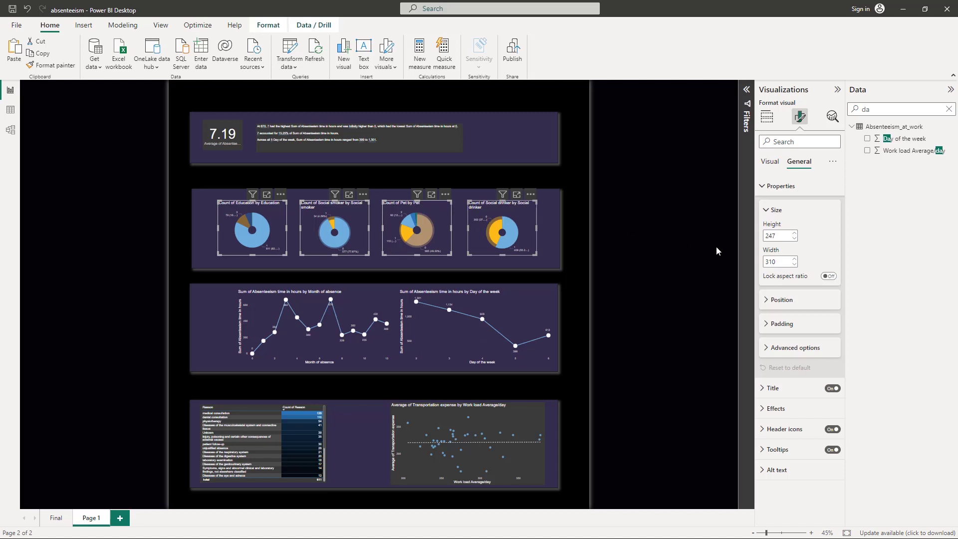
left_click(766, 301)
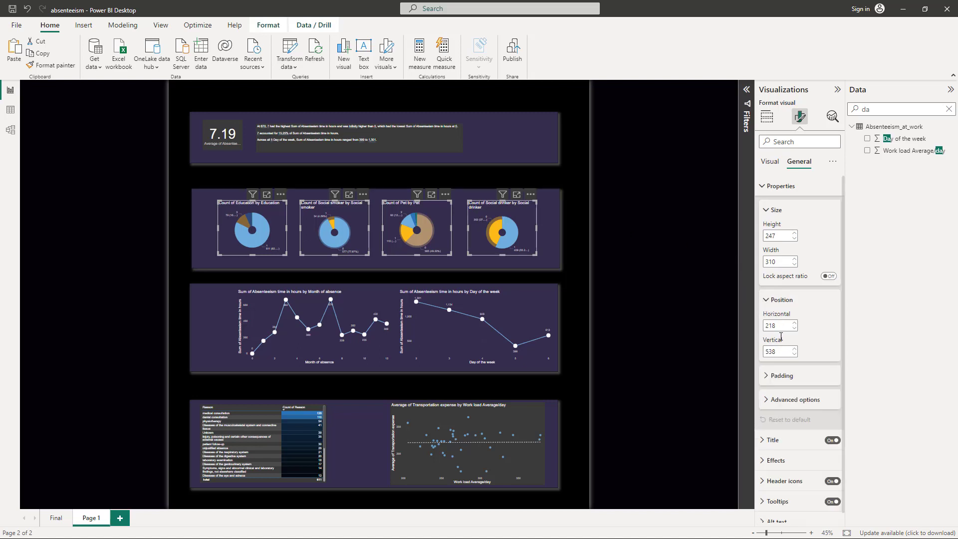
left_click_drag(782, 353, 751, 353)
type("538")
left_click(643, 334)
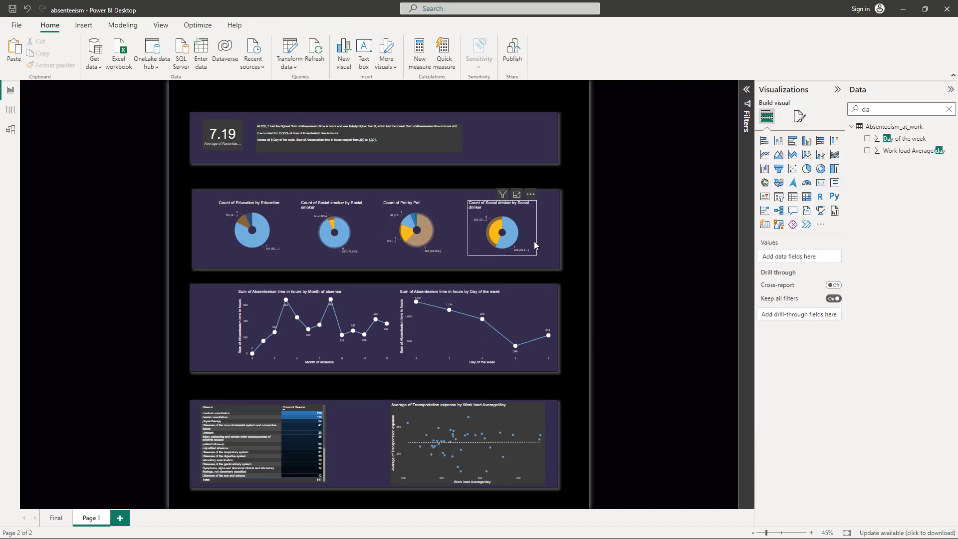
Shift the donut charts closer together toward the right side of their background panel, leaving free space before the education donut.
left_click_drag(535, 241, 539, 241)
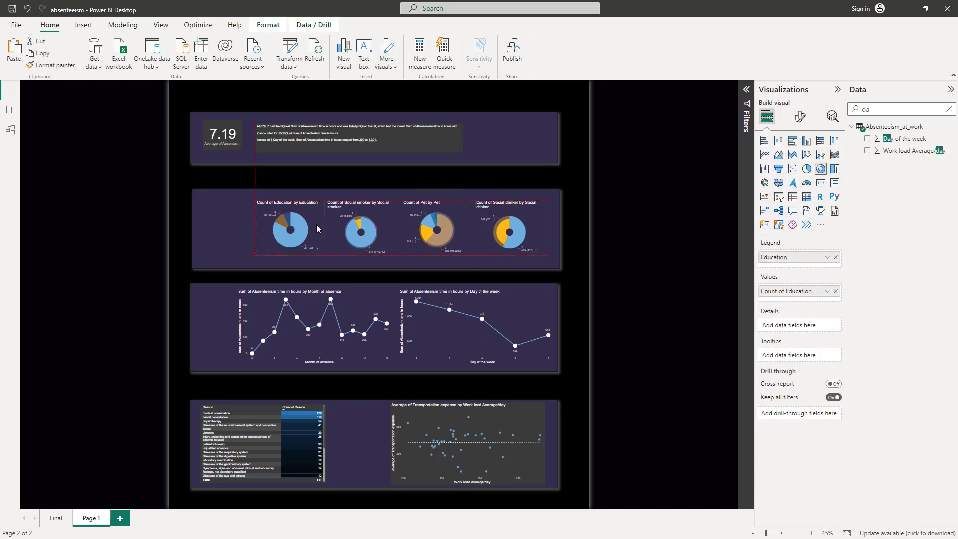
left_click_drag(317, 223, 317, 223)
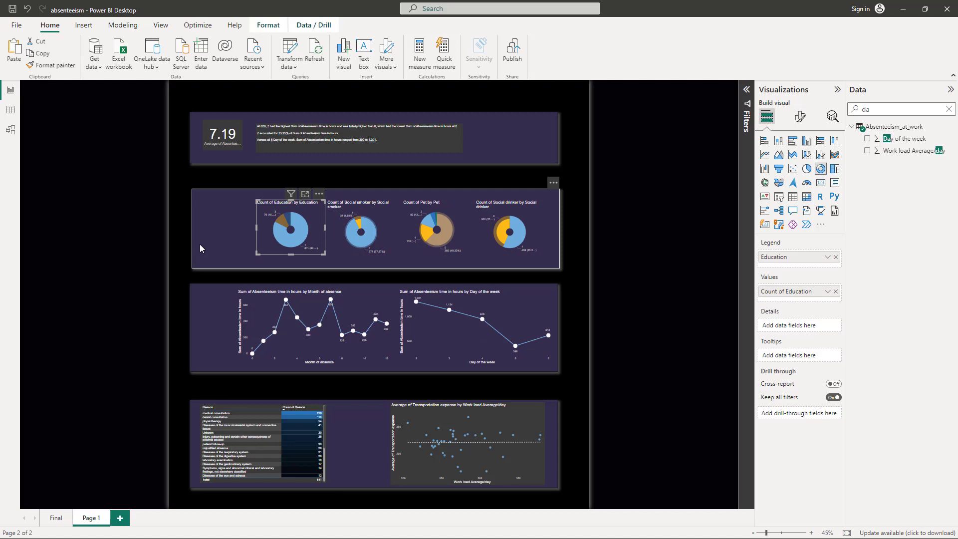
Turn off the titles of all four donut charts.
left_click(290, 236)
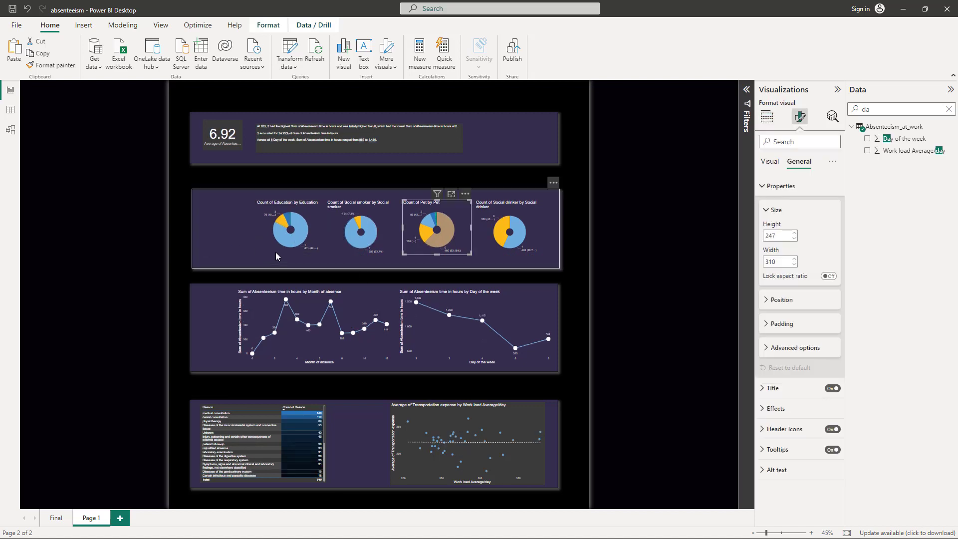
left_click(287, 248)
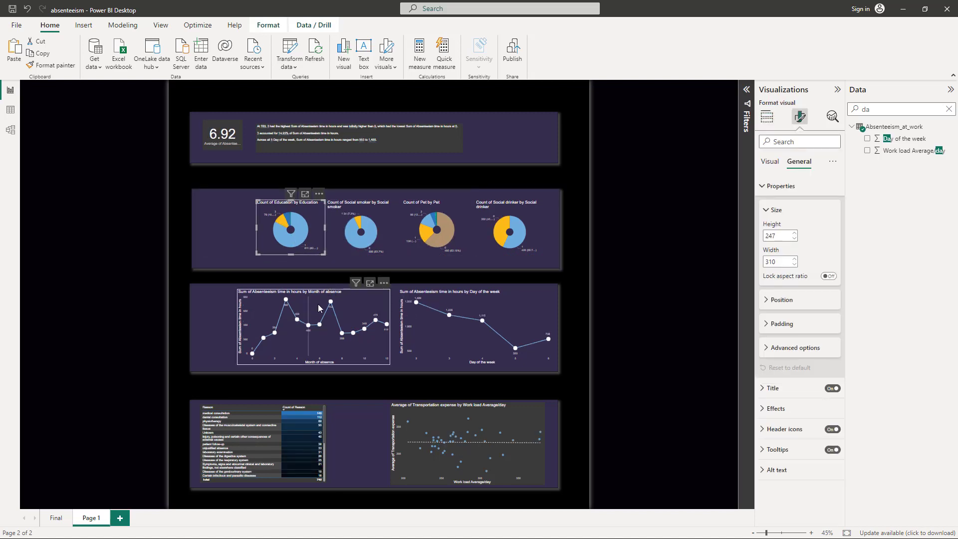
left_click(342, 253)
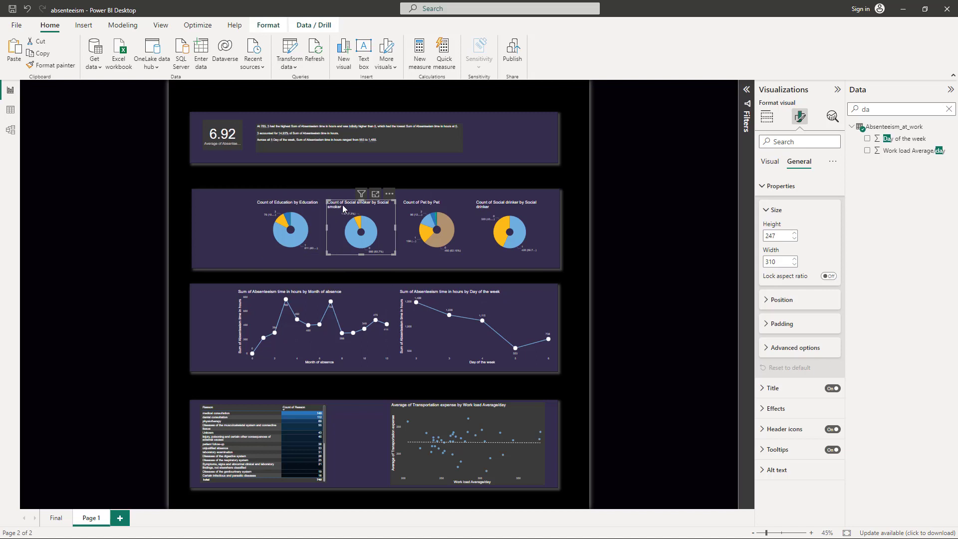
left_click(320, 250, "ctrl")
left_click(404, 220, "ctrl")
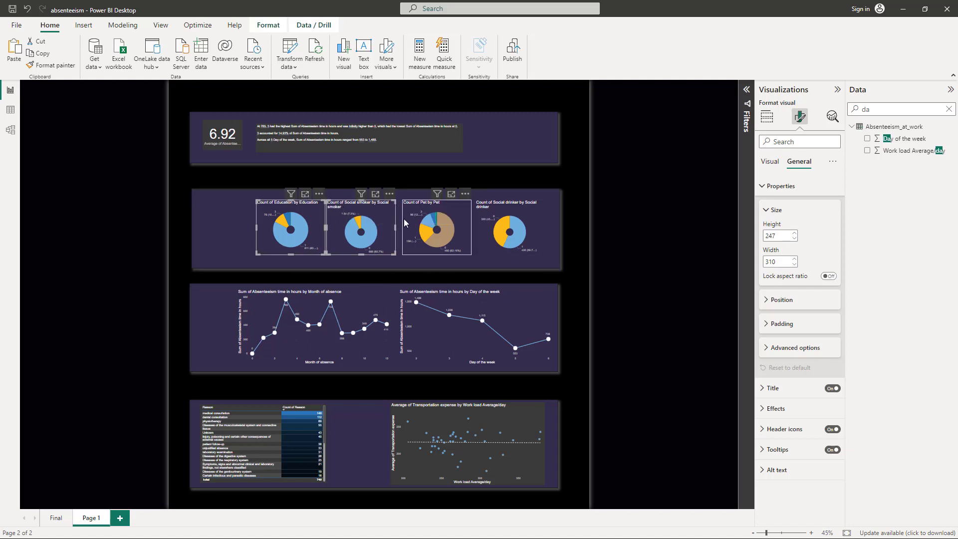
left_click(485, 219, "ctrl")
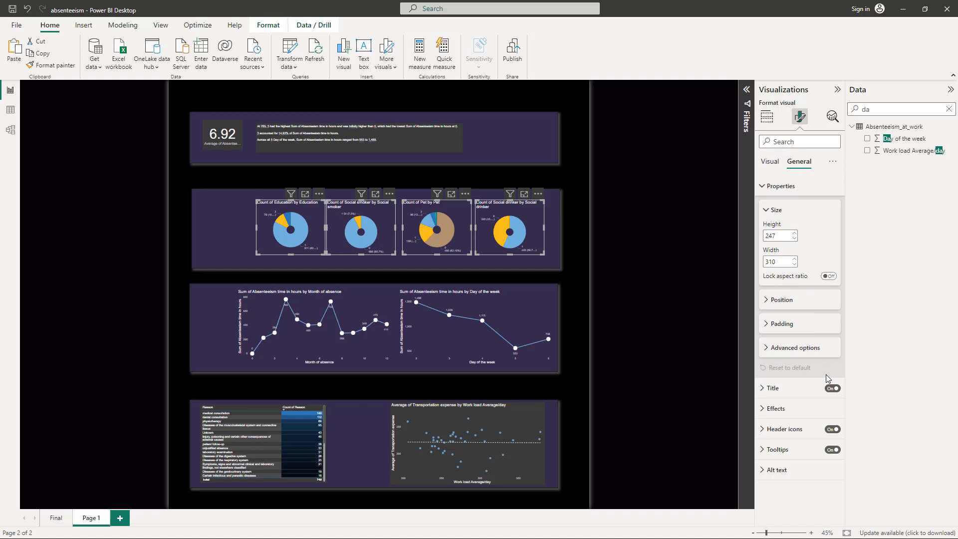
left_click(832, 388)
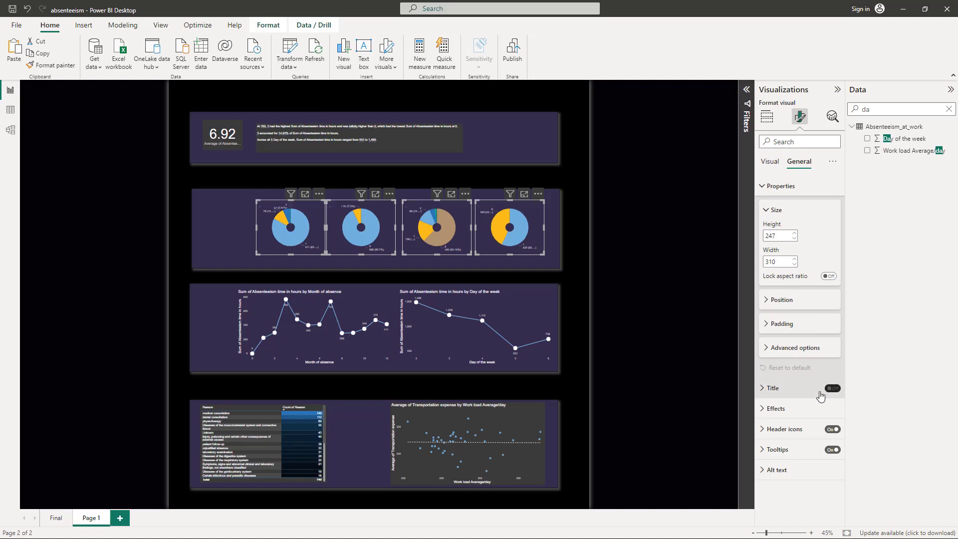
left_click(150, 250)
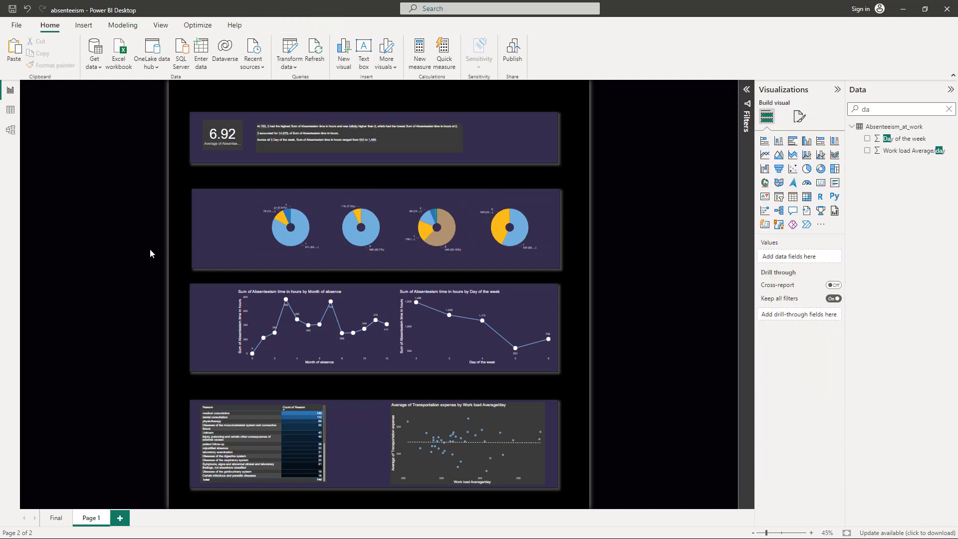
Nudge the pet, social smoker and education donuts rightward to tighten their spacing beside the social drinker donut.
left_click(427, 252)
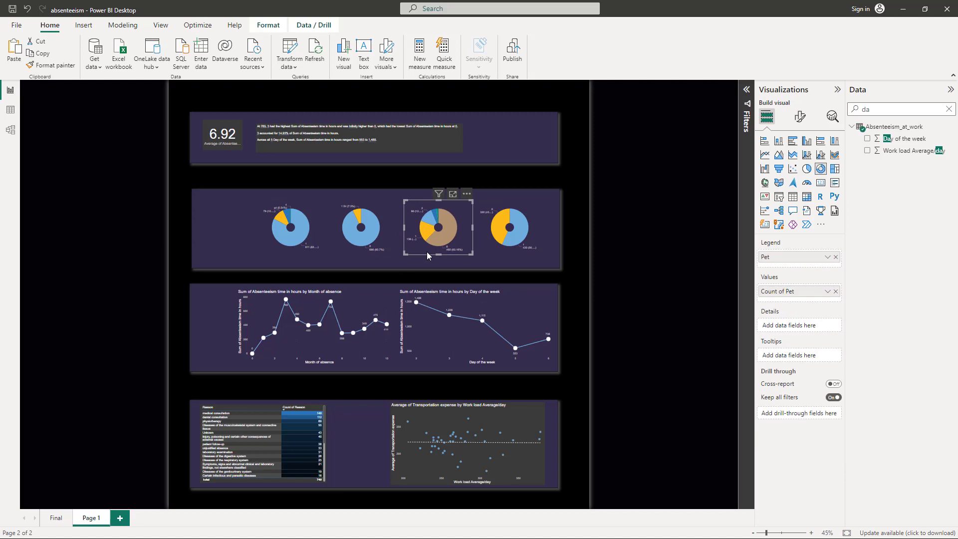
key("Right")
key("Right")
key("Right")
key("Right")
key("Right")
key("Right")
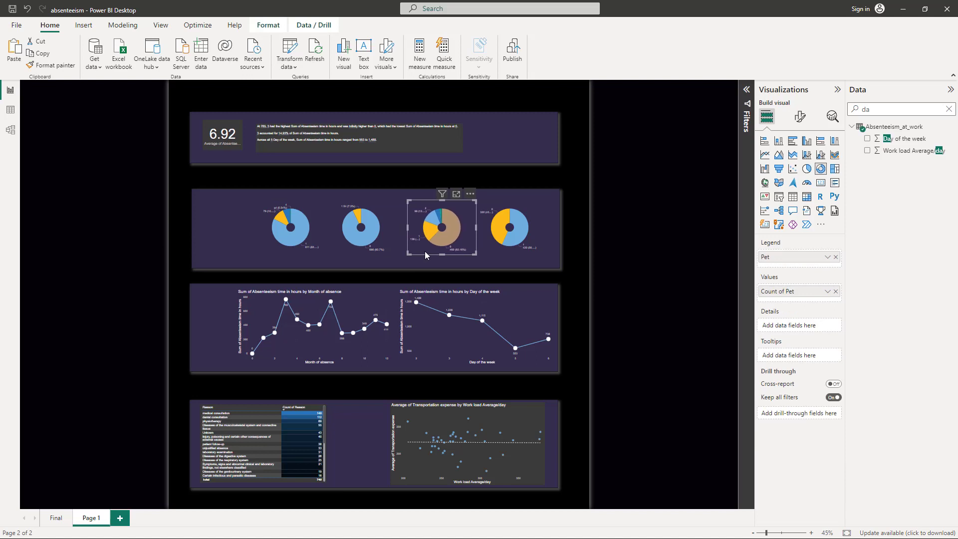
left_click(344, 251)
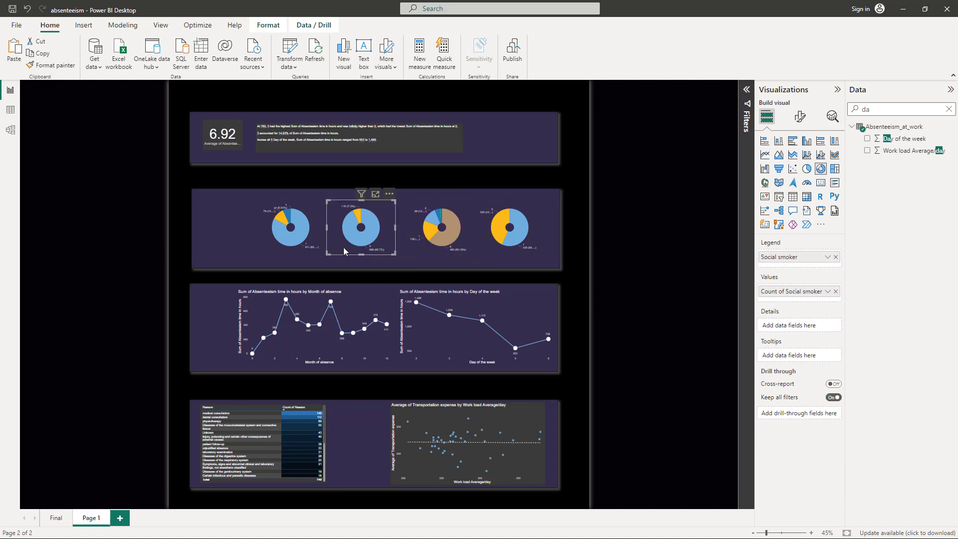
double_click(856, 110)
type("id")
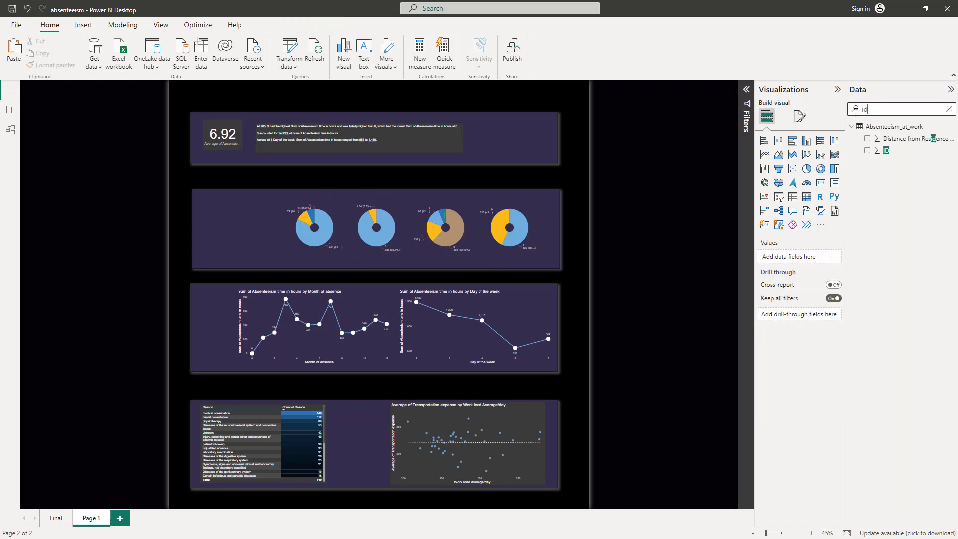
left_click(867, 150)
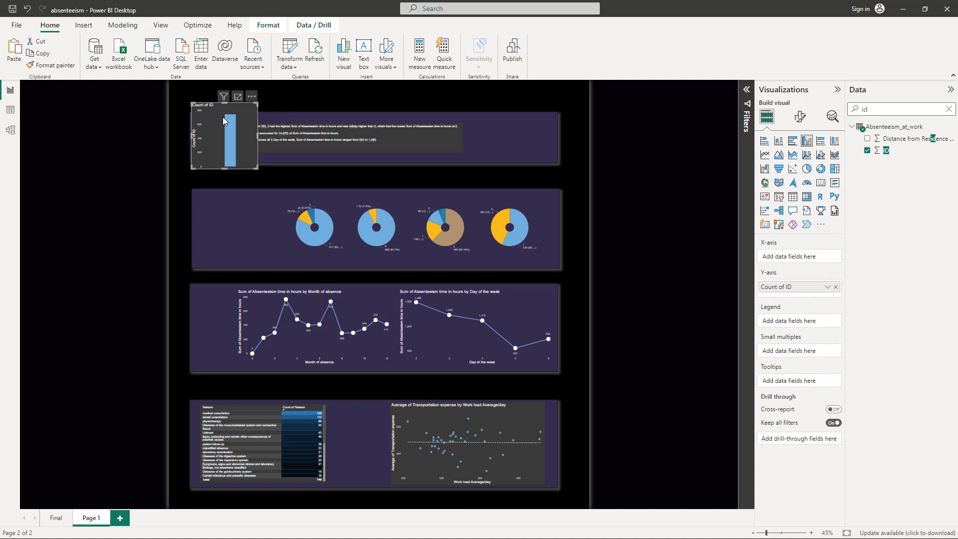
left_click_drag(222, 117, 235, 217)
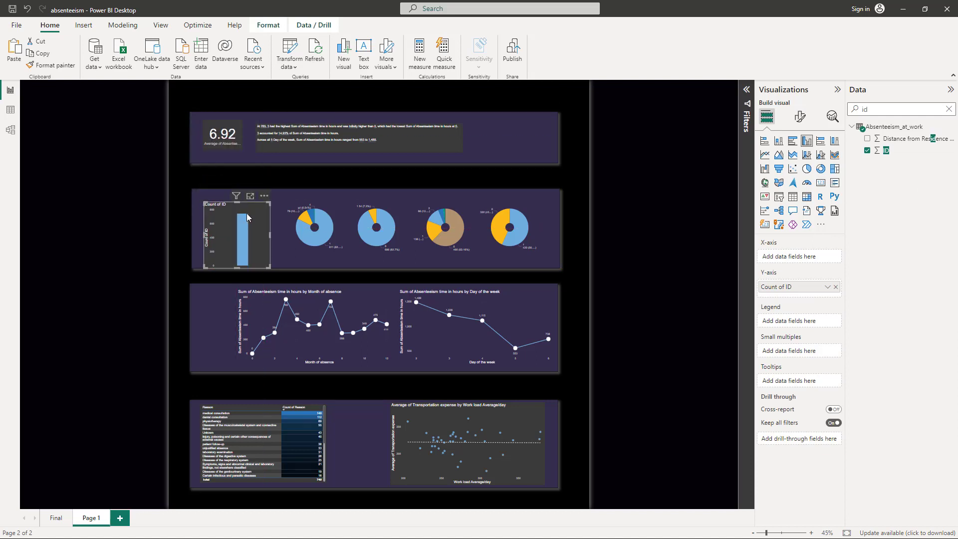
key("Delete")
Place two copies of the average absenteeism card side by side in the free space before the education donut.
left_click(227, 136)
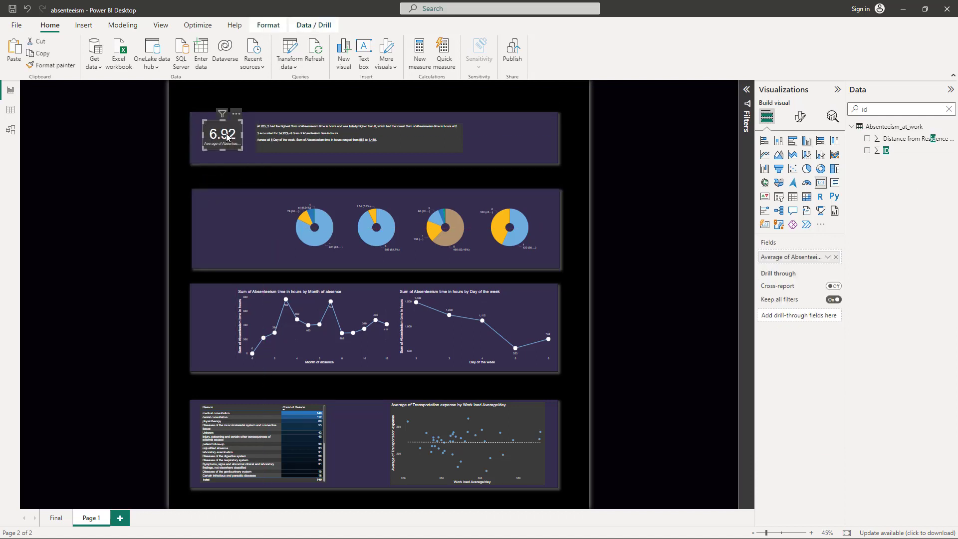
left_click_drag(227, 136, 209, 232)
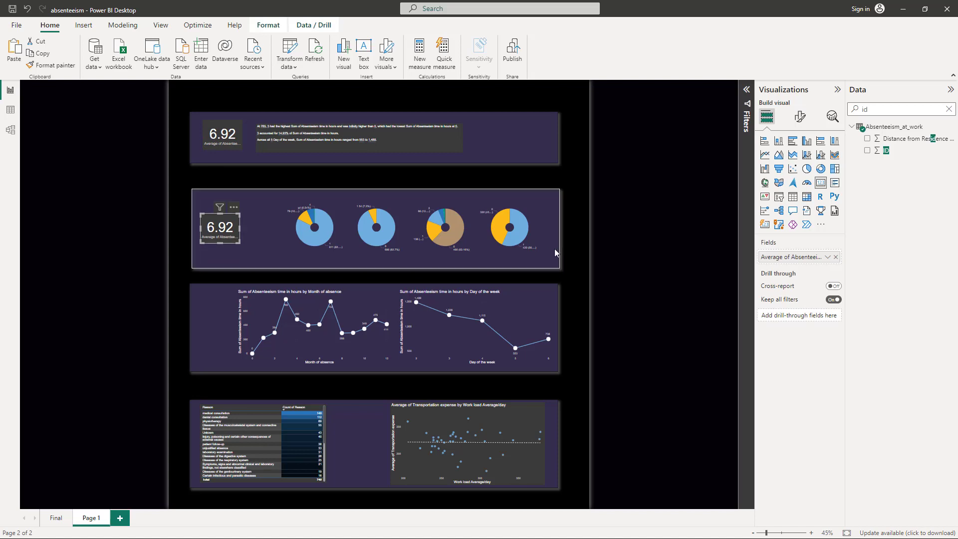
mouse_move(230, 230)
left_mouse_down()
mouse_move(264, 231)
mouse_move(217, 237)
left_mouse_up()
left_click(221, 238)
left_click(268, 238, "ctrl")
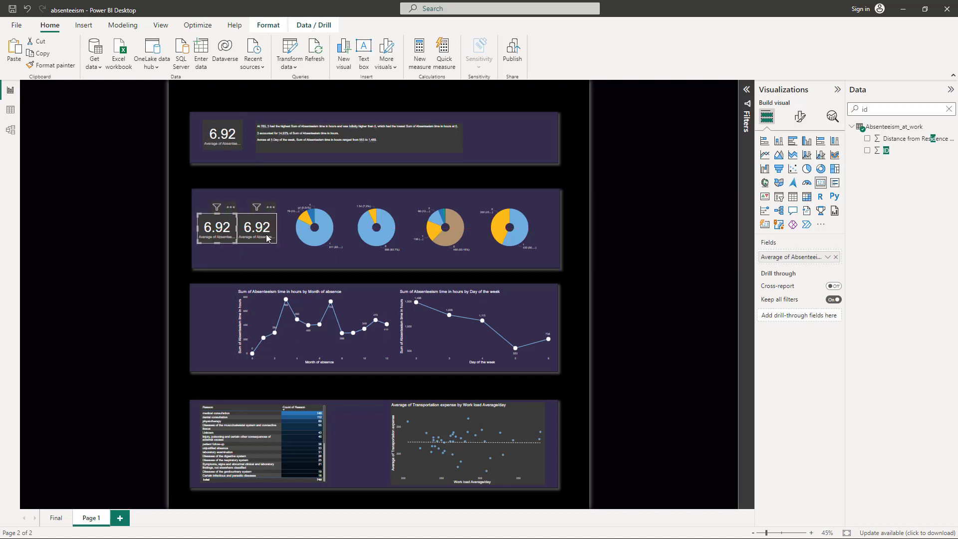
left_click(267, 253)
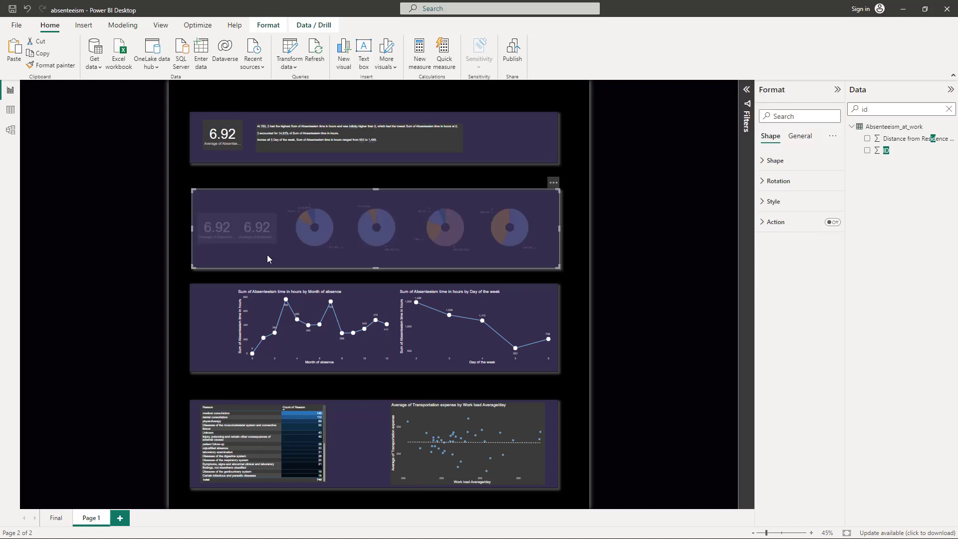
left_click(138, 275)
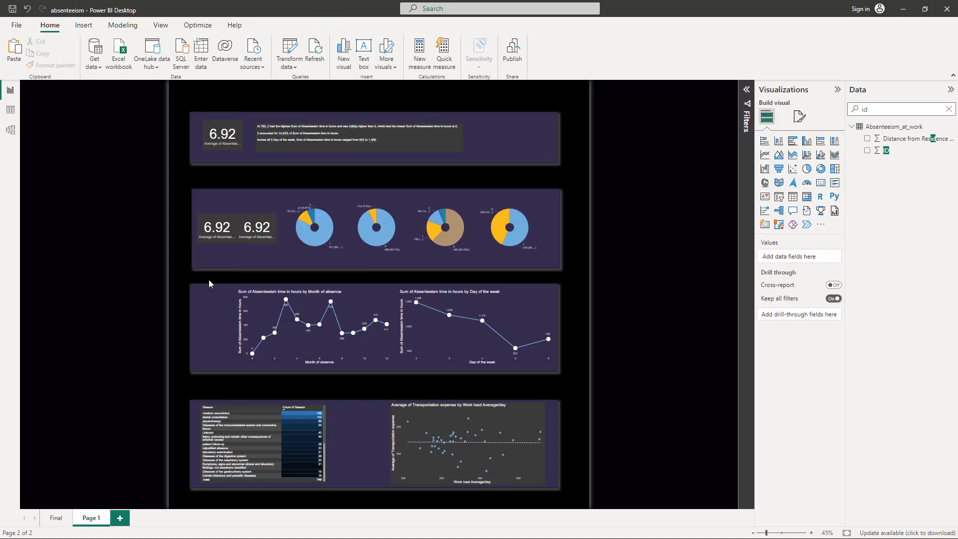
Set the category label font of the two copied cards to Segoe UI Bold, size 8.
left_click(220, 238)
left_click(263, 238, "ctrl")
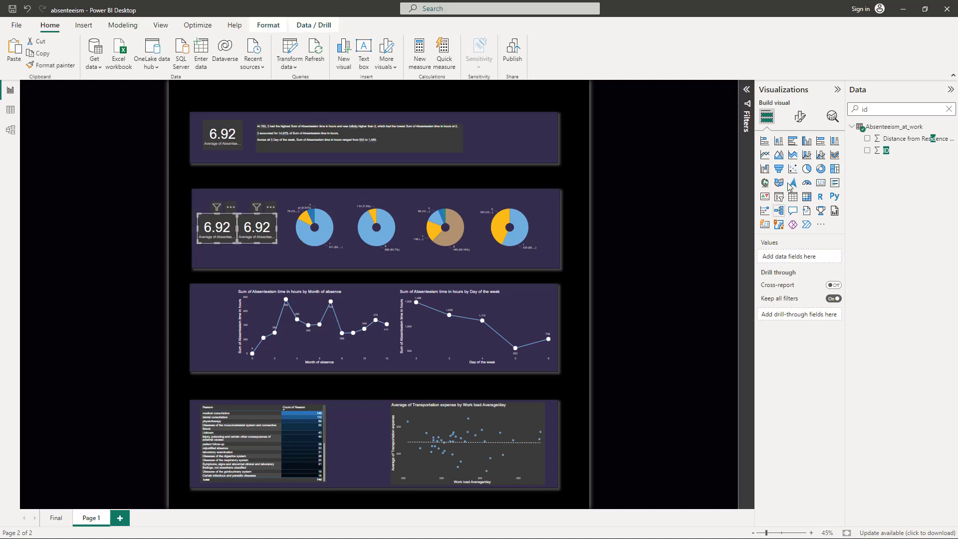
left_click(794, 125)
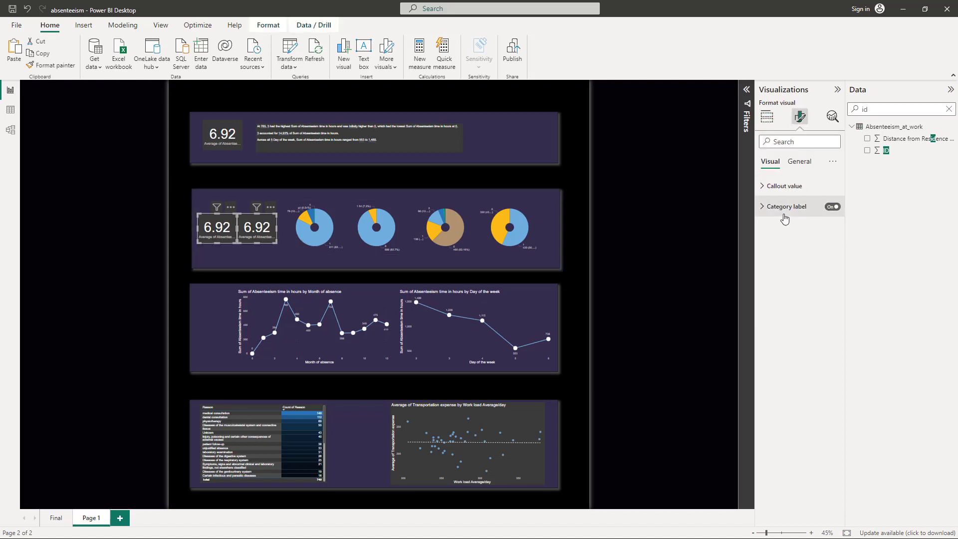
left_click(781, 209)
left_click(785, 246)
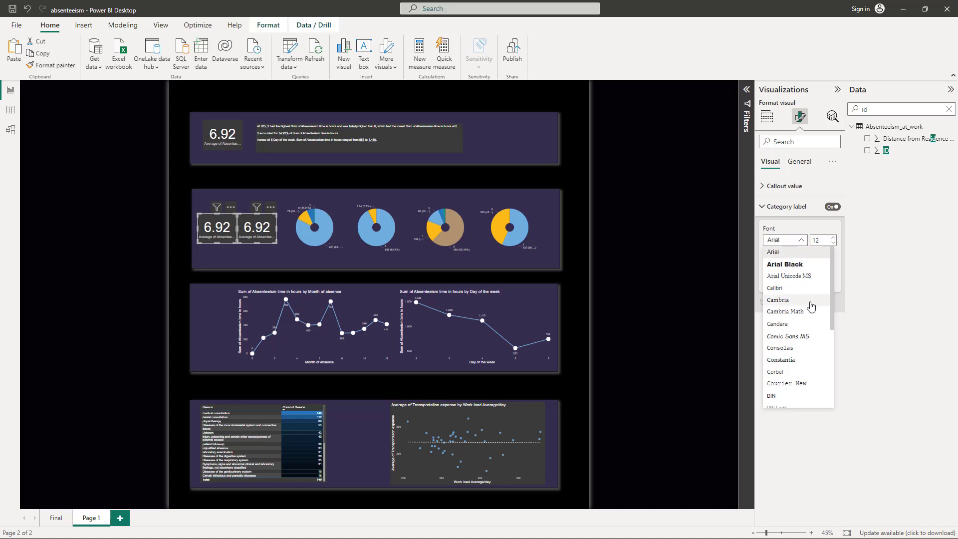
scroll(801, 360, "down", 5)
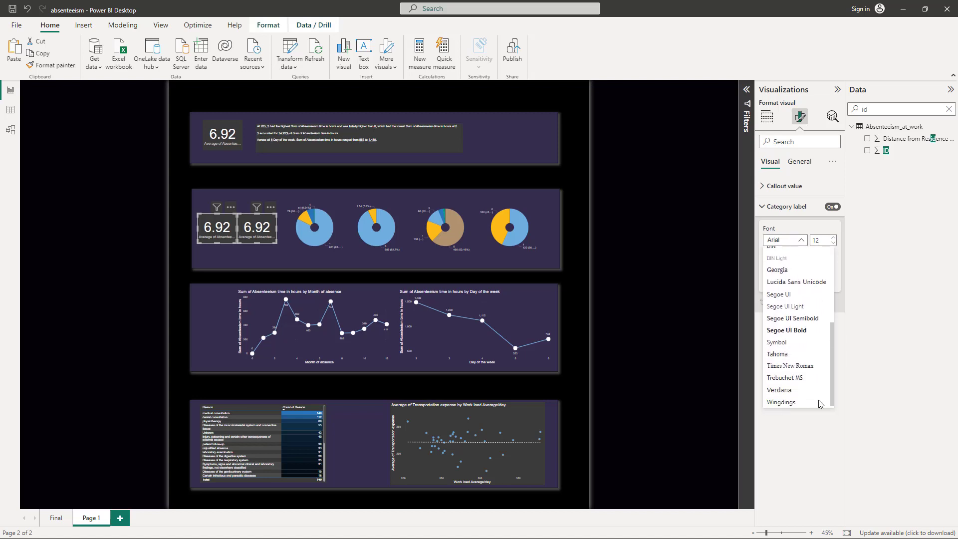
left_click(794, 330)
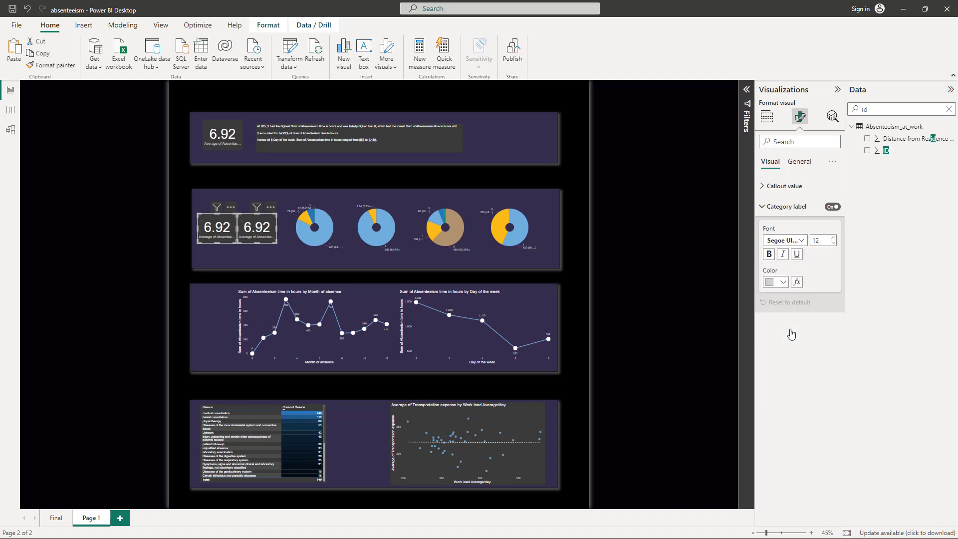
left_click(833, 244)
left_click(833, 244)
left_click(833, 243)
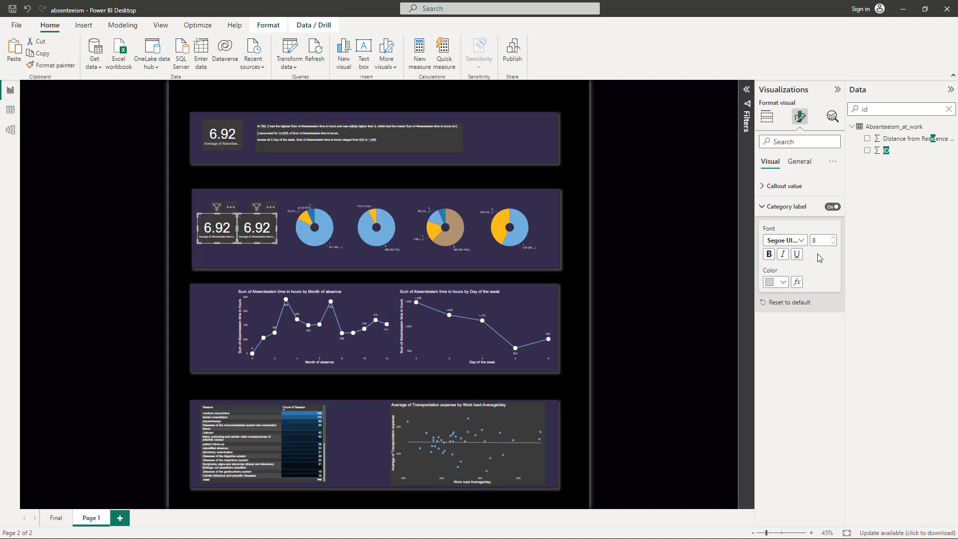
Set the callout value font of the two copied cards to Segoe UI Bold and reduce its size to about 39.
left_click(776, 189)
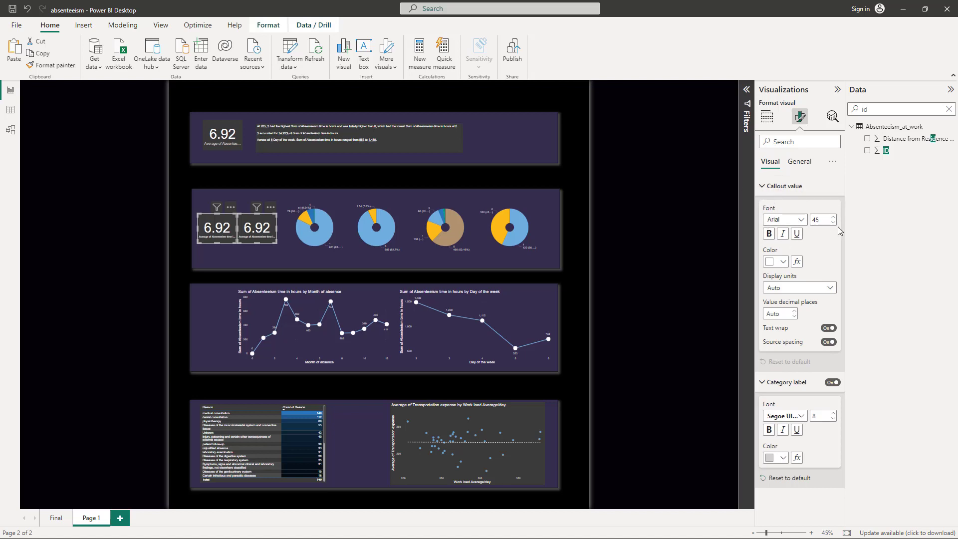
left_click(801, 222)
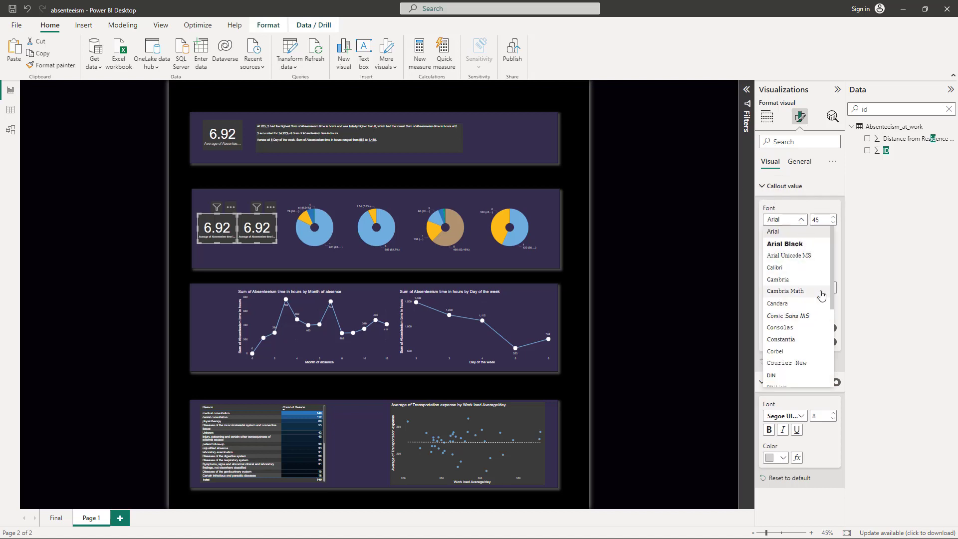
left_click_drag(833, 292, 831, 394)
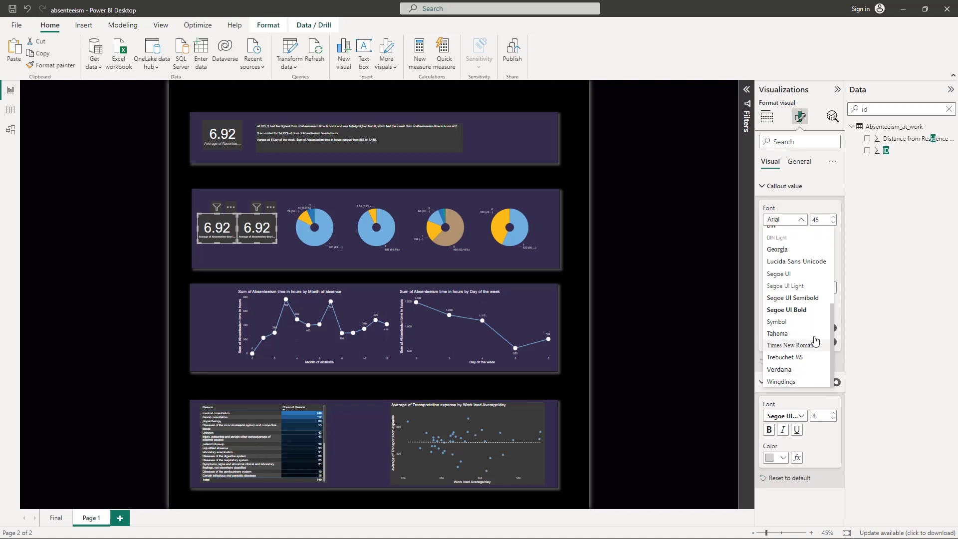
left_click(788, 310)
left_click(833, 223)
left_click(832, 222)
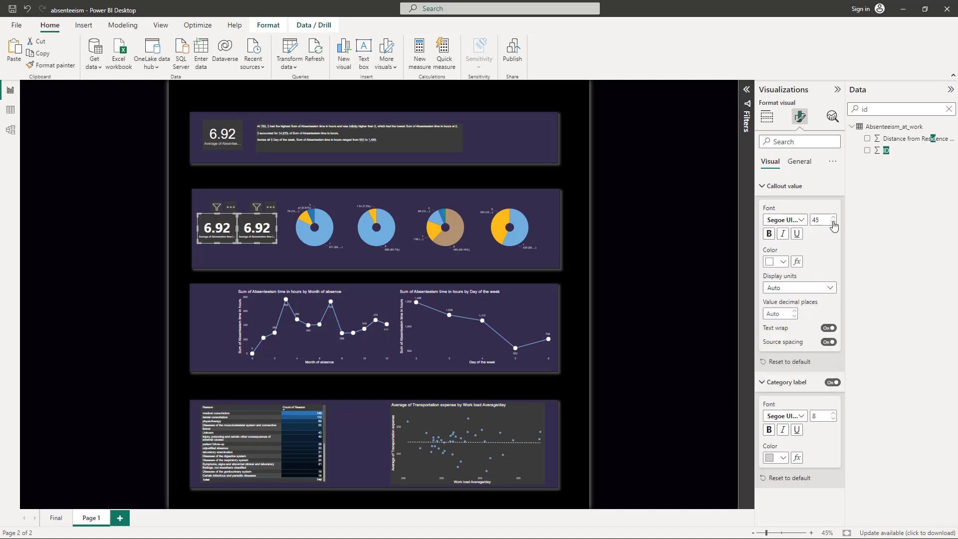
left_click(832, 223)
left_click(832, 222)
left_click(833, 222)
left_click(833, 222)
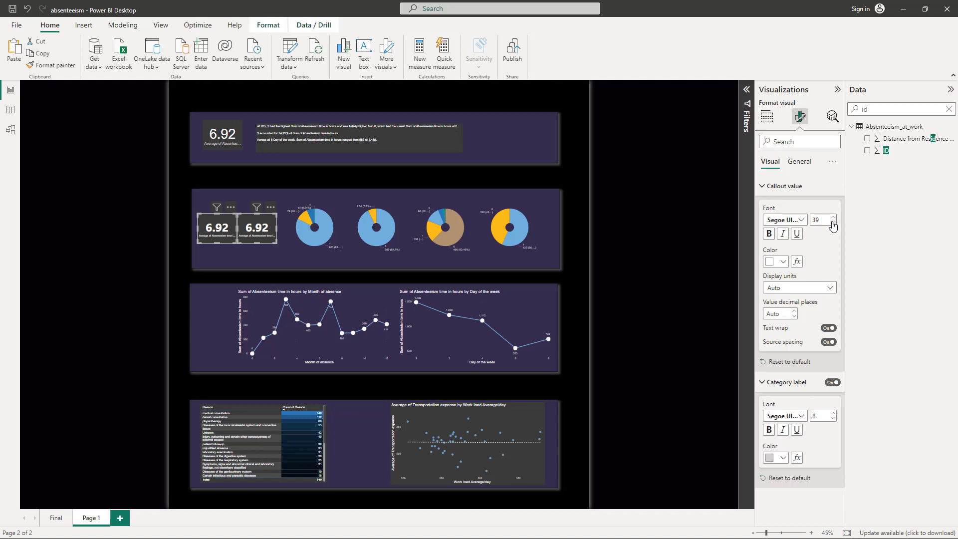
left_click(833, 223)
Set the callout value font of the average absenteeism card in the top panel to Segoe UI Bold.
left_click(240, 146)
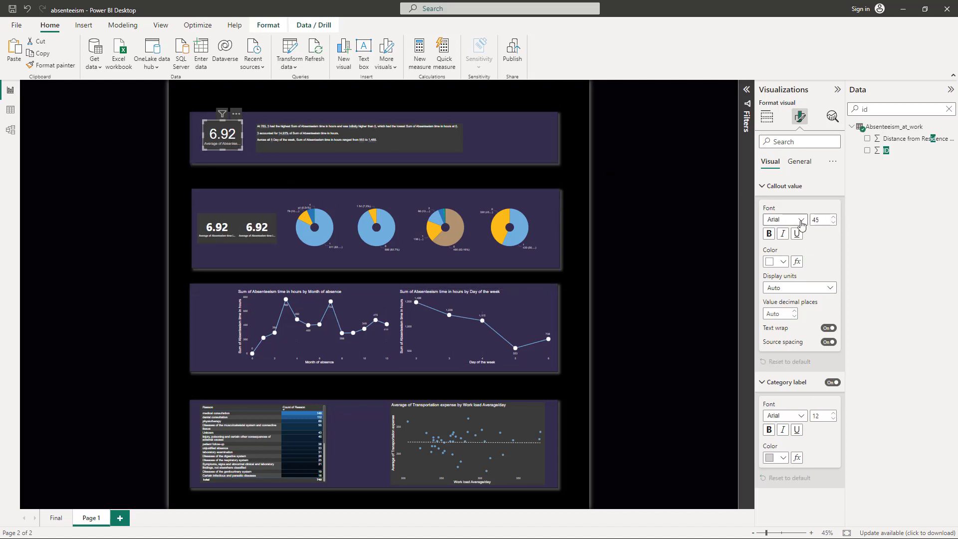
left_click(799, 220)
scroll(828, 299, "down", 4)
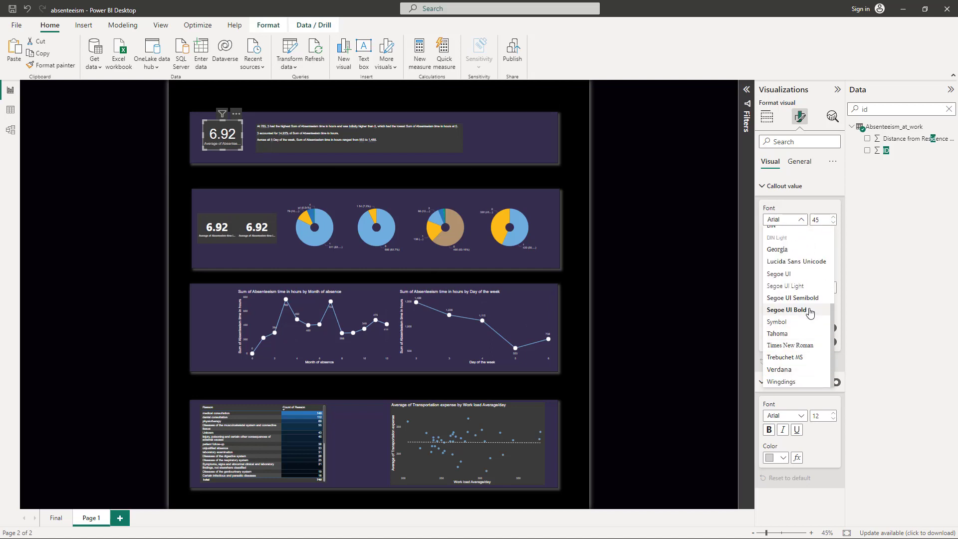
left_click(793, 309)
Delete the narrative text visual from the top panel.
left_click(298, 142)
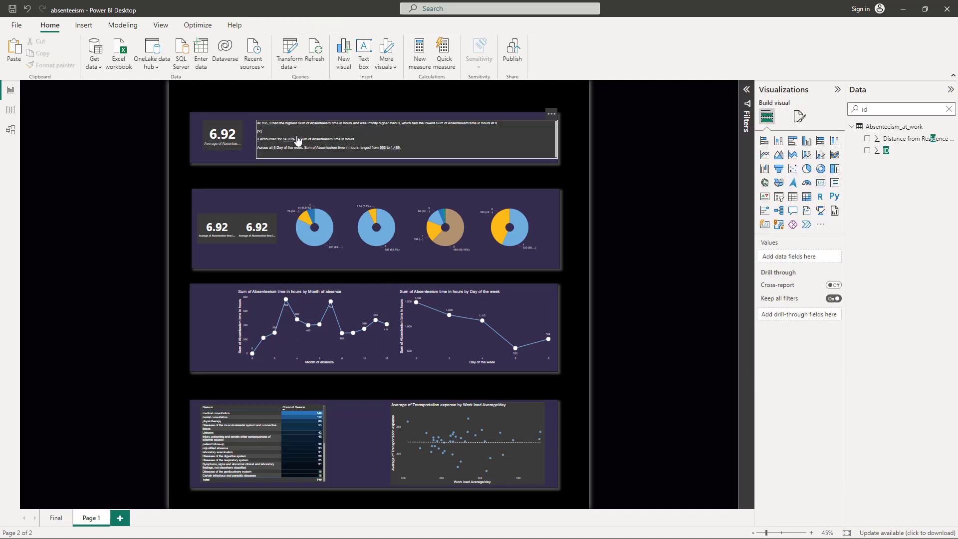
left_click(313, 122)
left_click(316, 118)
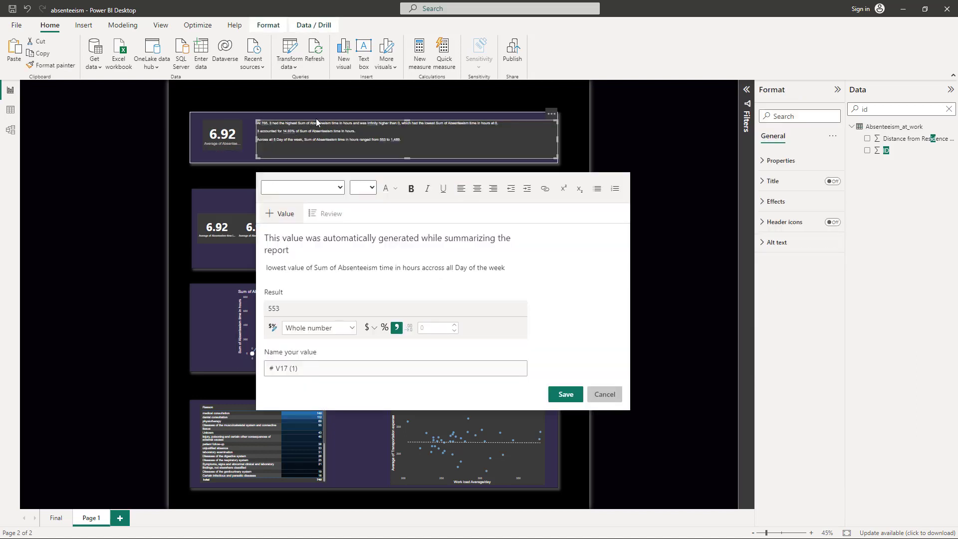
key("Delete")
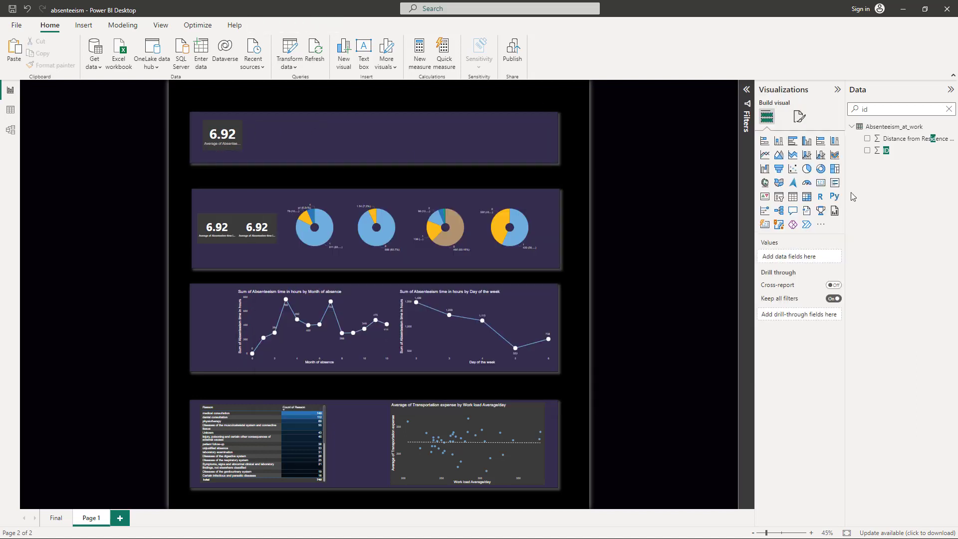
Clear the field search and add a new smart narrative visual, sized to fit the top panel beside the card.
double_click(863, 109)
key("BackSpace")
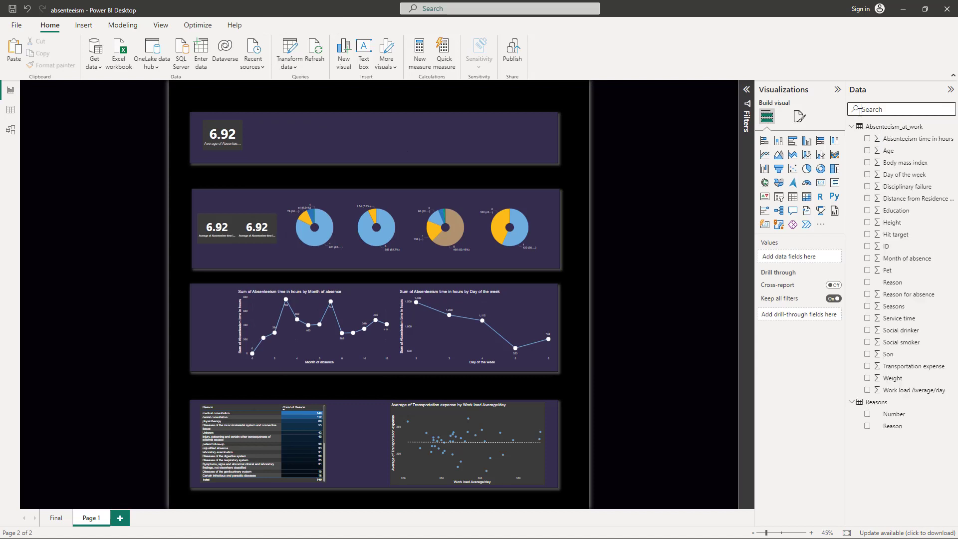
left_click(807, 212)
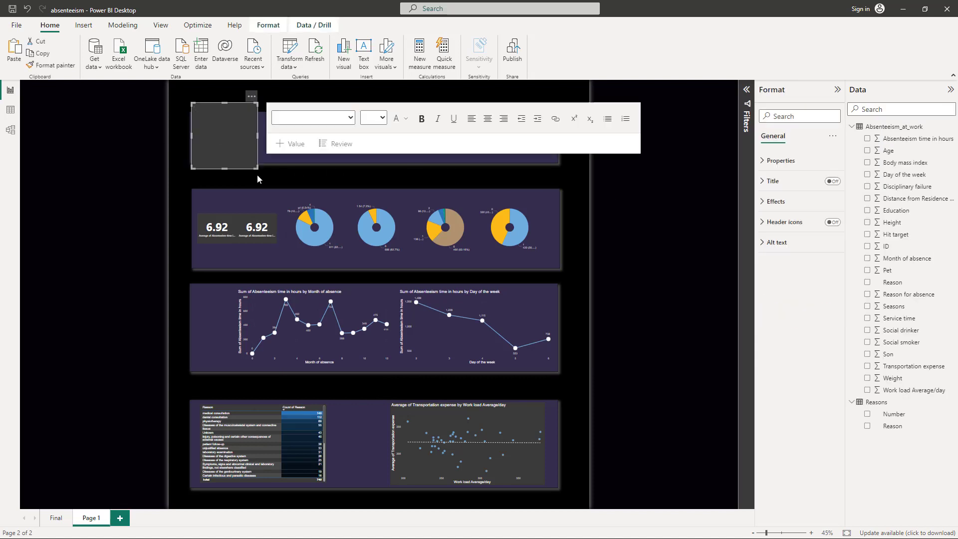
left_click_drag(257, 167, 504, 118)
left_click(305, 121)
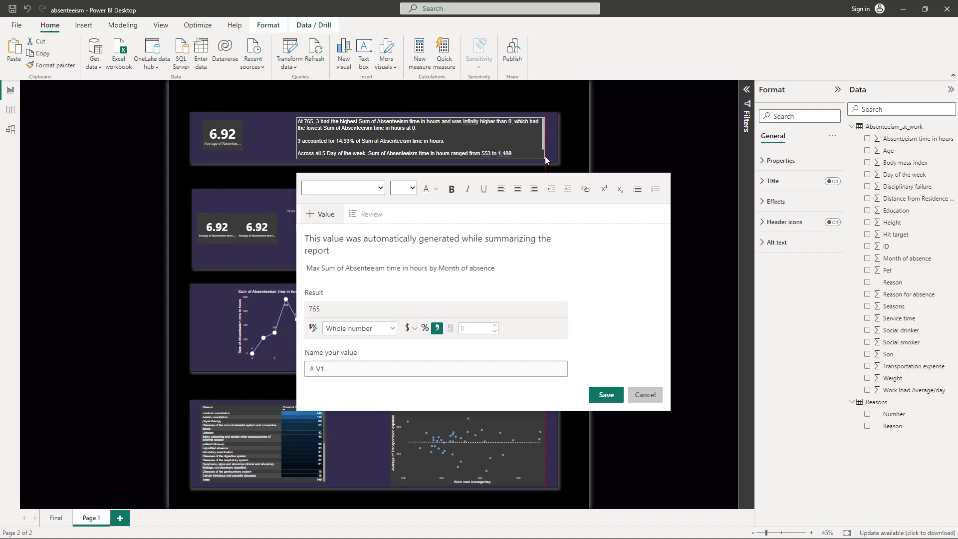
Turn off the background of the new smart narrative.
left_click(792, 202)
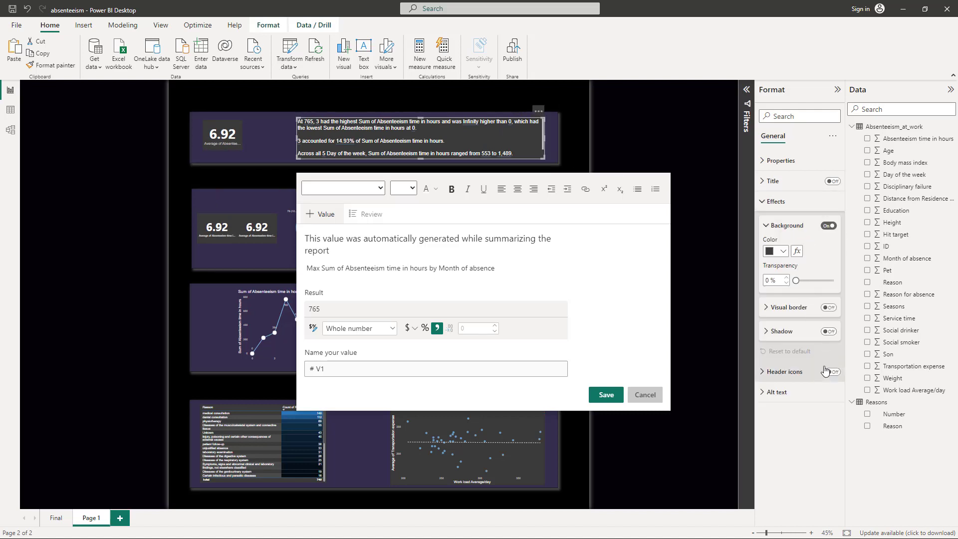
left_click(826, 227)
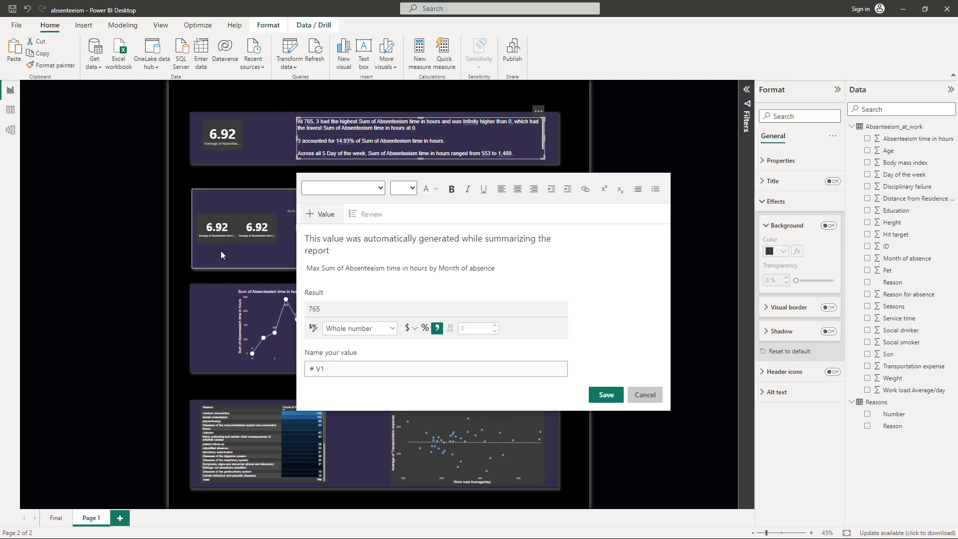
left_click(139, 190)
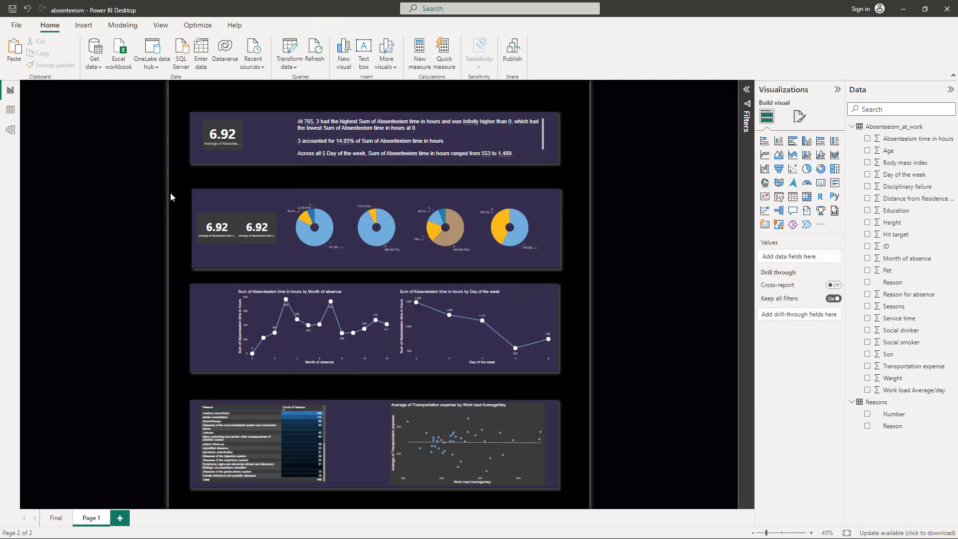
Shift the top card closer to the narrative and give all three cards a near-black background.
left_click_drag(227, 146, 248, 147)
left_click(218, 228, "ctrl")
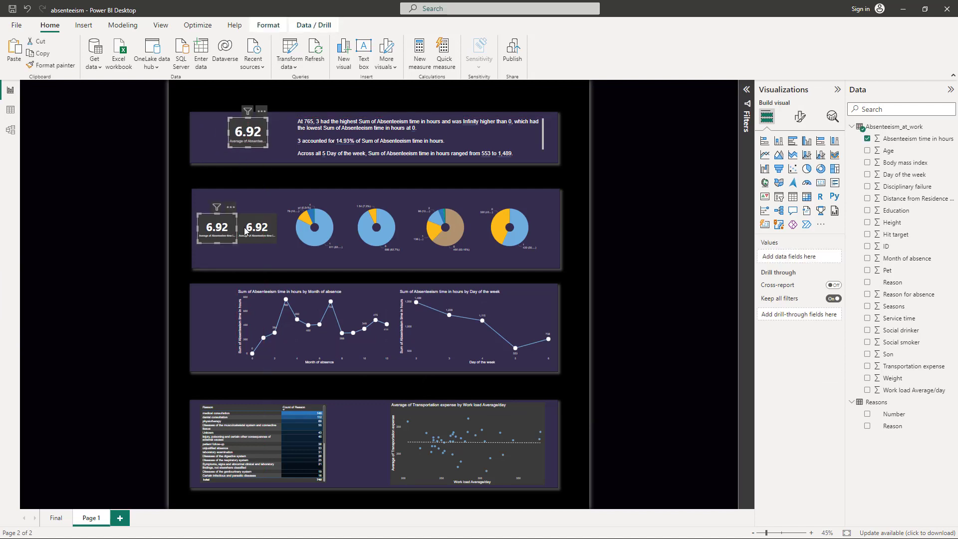
left_click(257, 229, "ctrl")
left_click(800, 116)
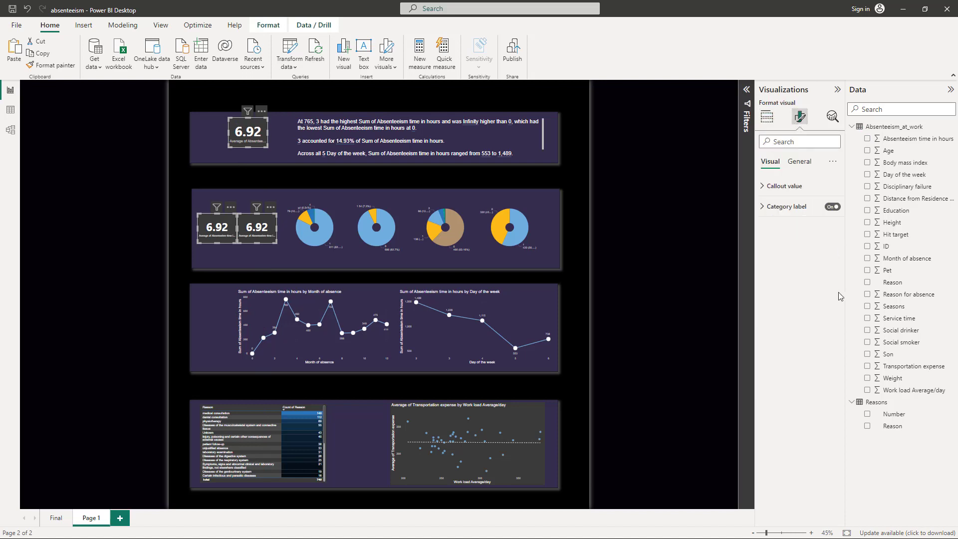
left_click(779, 189)
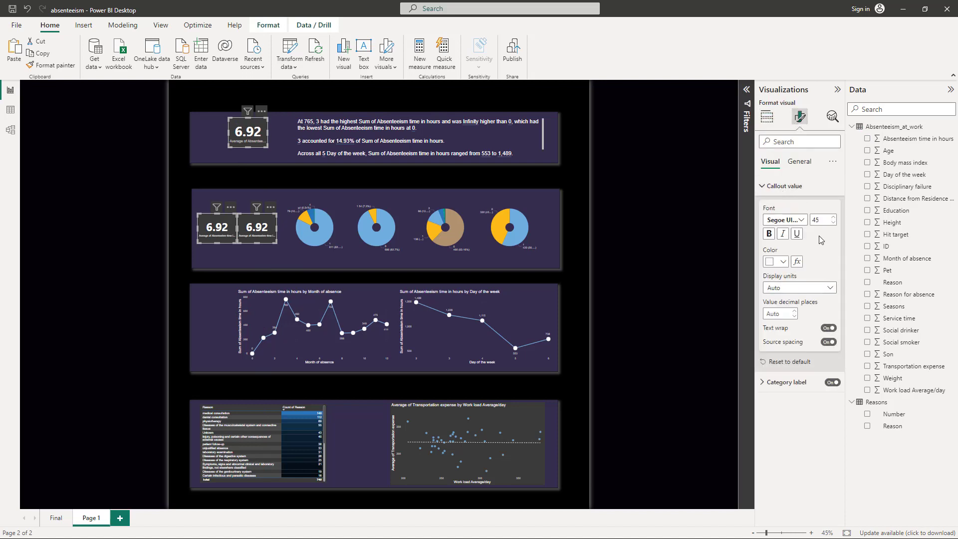
left_click(784, 266)
left_click(789, 296)
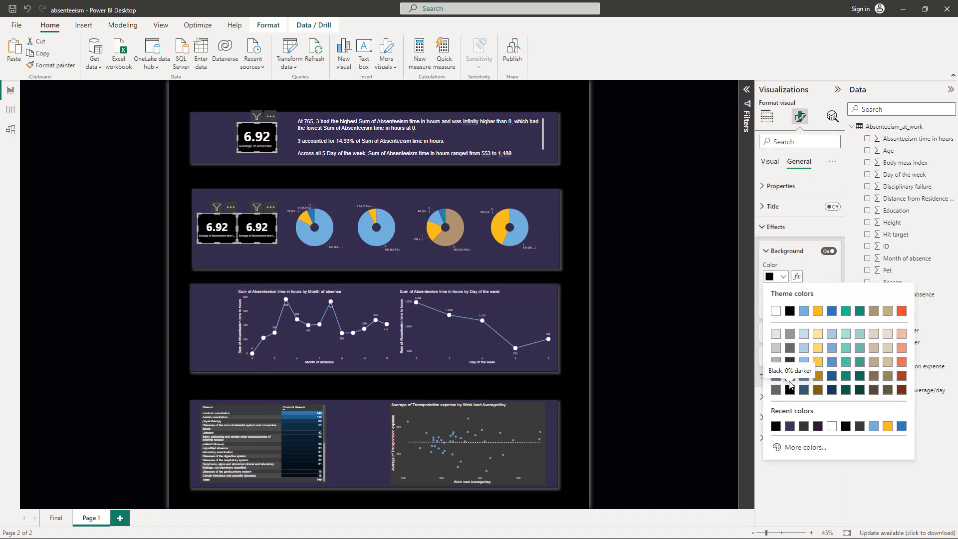
left_click(790, 384)
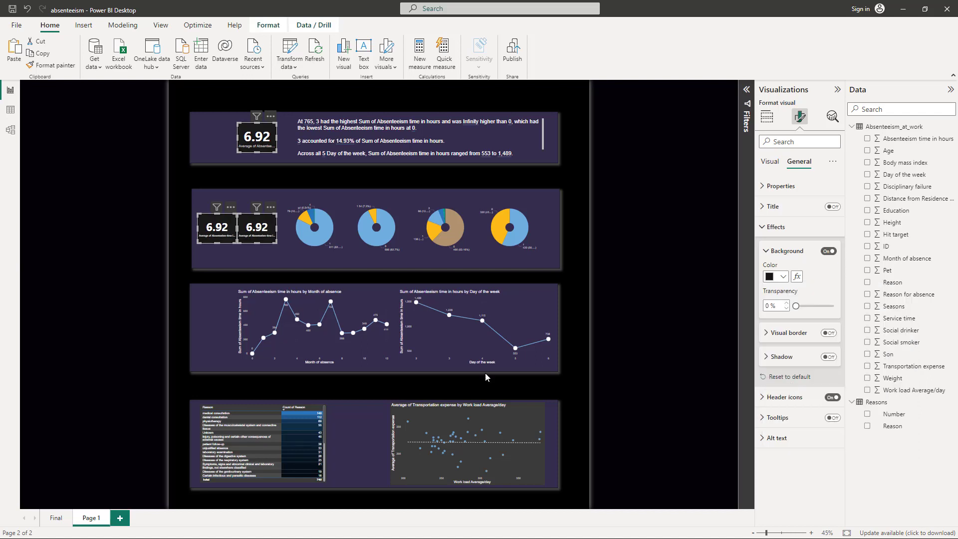
left_click(104, 280)
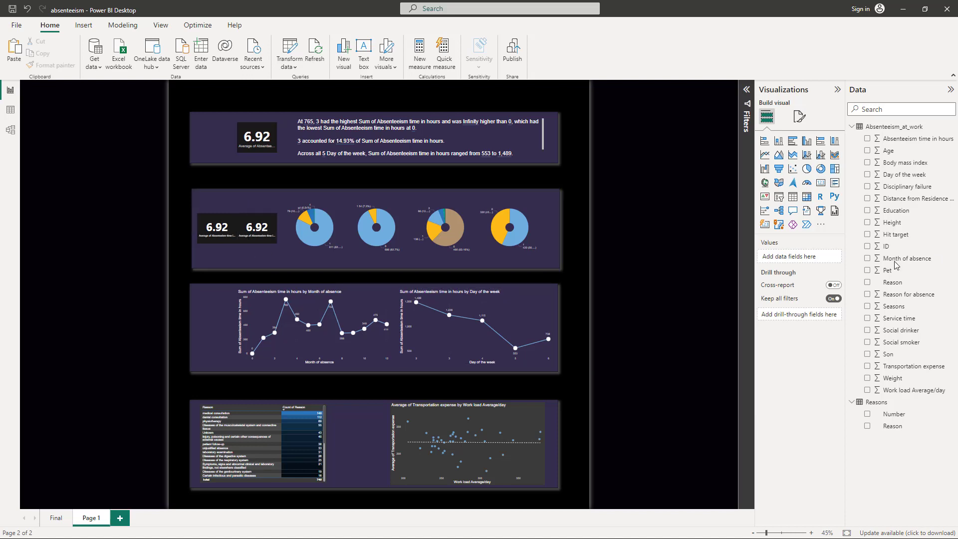
Make the two cards beside the donuts taller and switch the second one to Sum of Absenteeism time in hours.
left_click(214, 216)
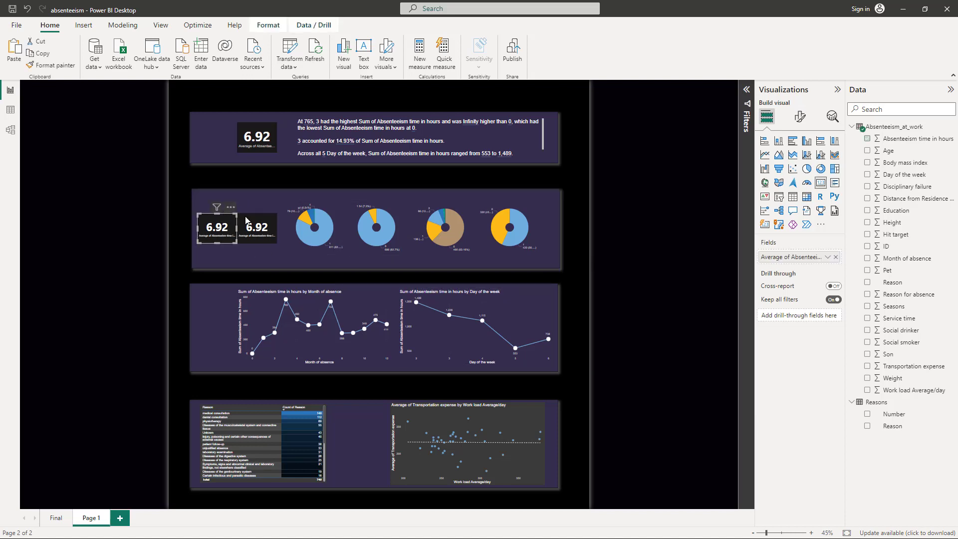
left_click(251, 220, "ctrl")
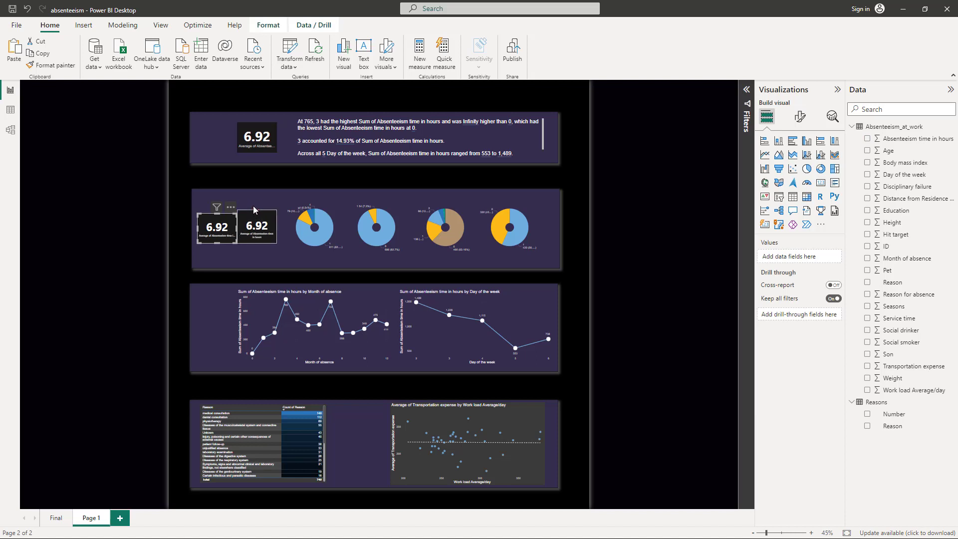
left_click(255, 219, "ctrl")
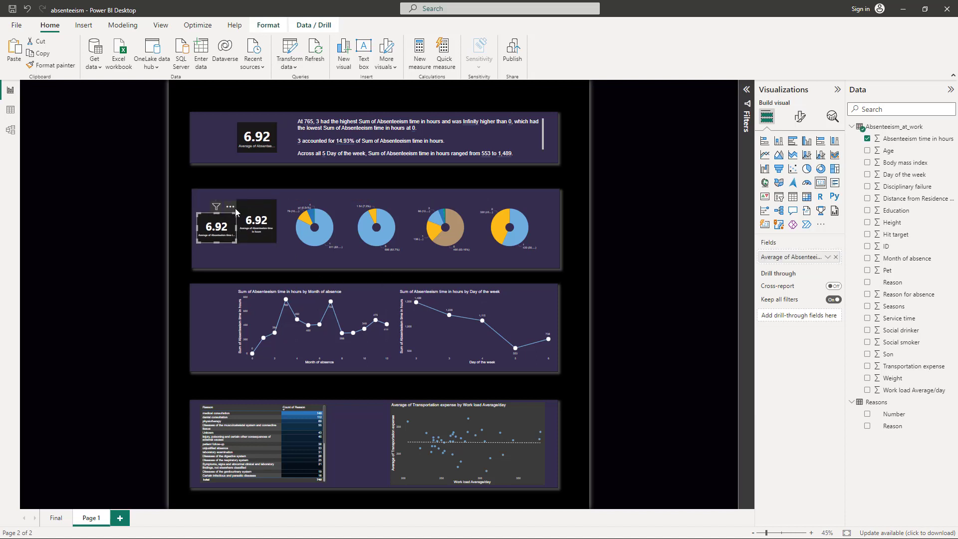
left_click(95, 273)
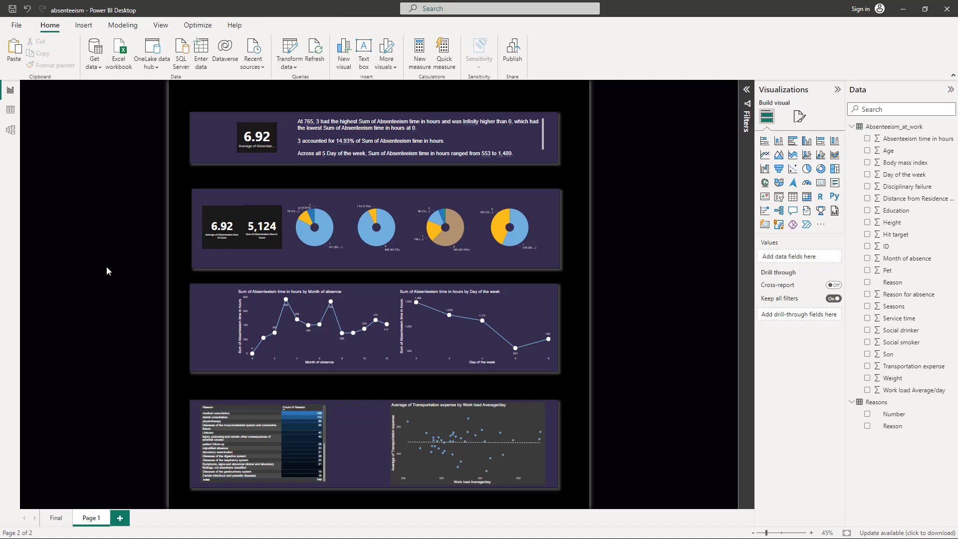
Insert a line shape and place it, flattened, in the gap between the top panel and the donut panel.
left_click(83, 25)
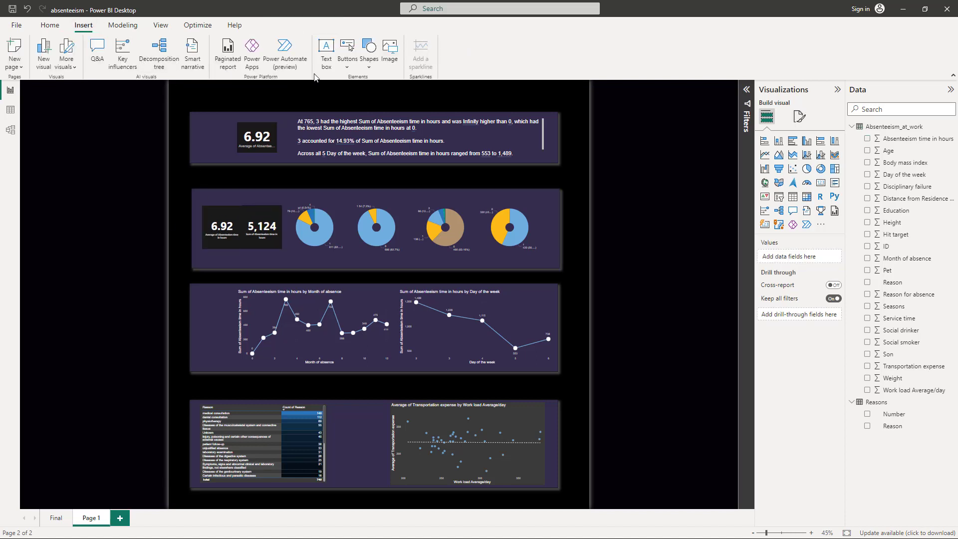
left_click(347, 69)
left_click(370, 72)
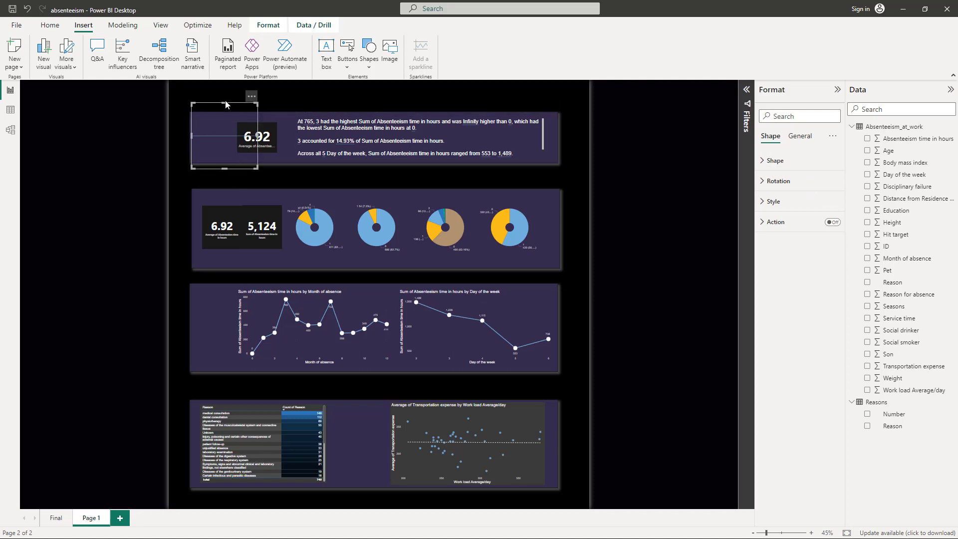
left_click_drag(224, 104, 260, 175)
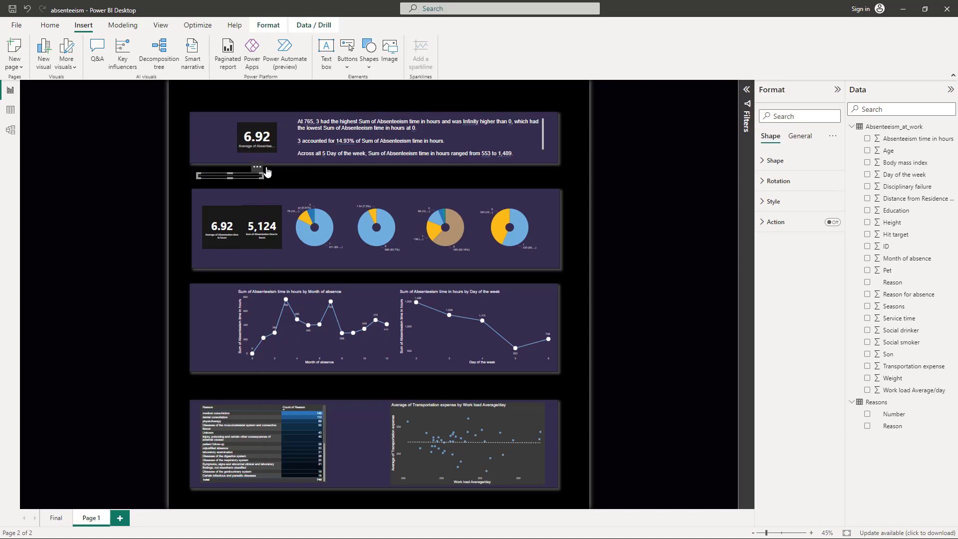
Set both the fill and the border color of the line shape to white.
left_click(770, 137)
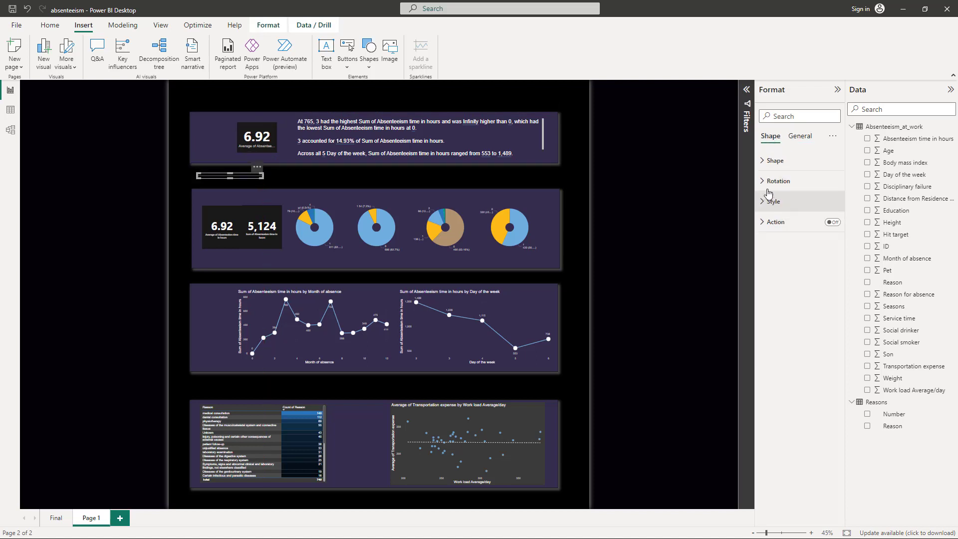
left_click(763, 201)
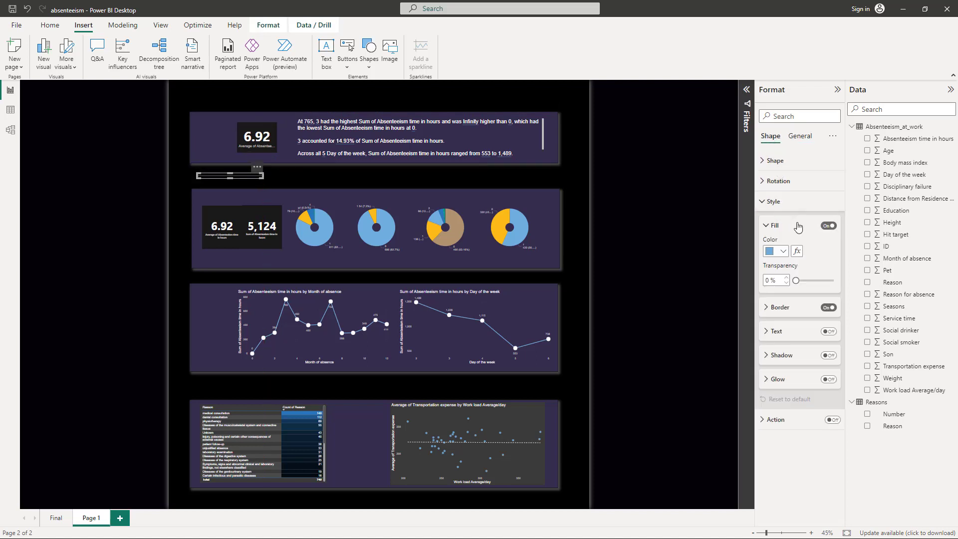
left_click(776, 251)
left_click(775, 286)
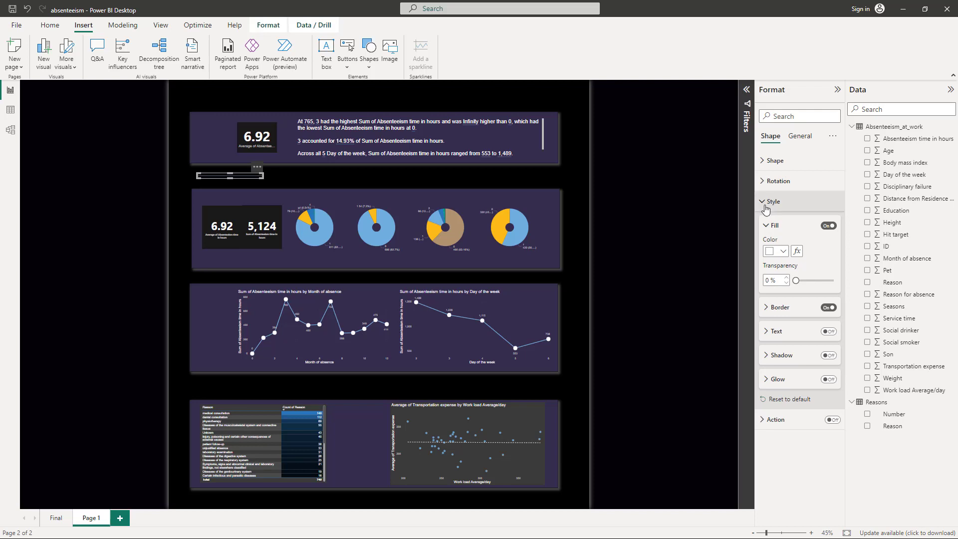
left_click(766, 307)
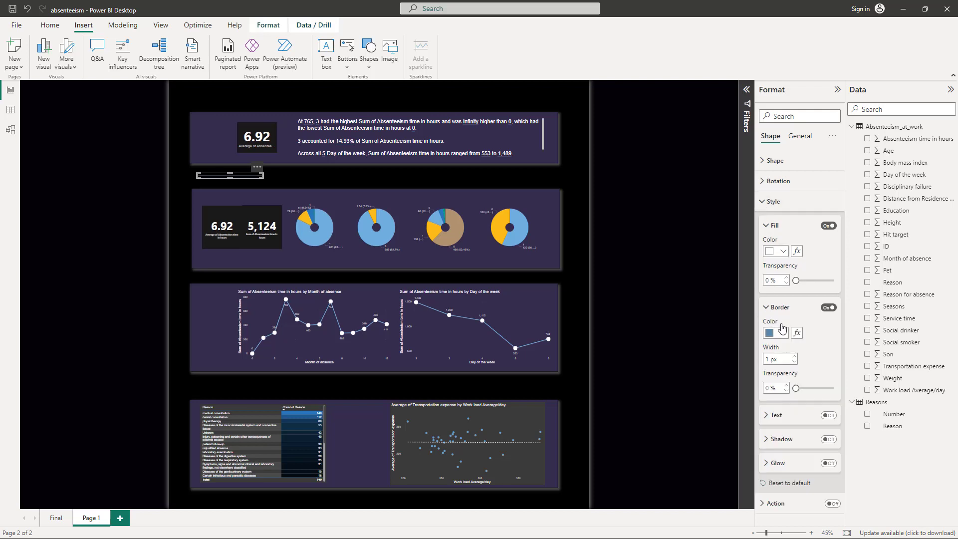
left_click(782, 334)
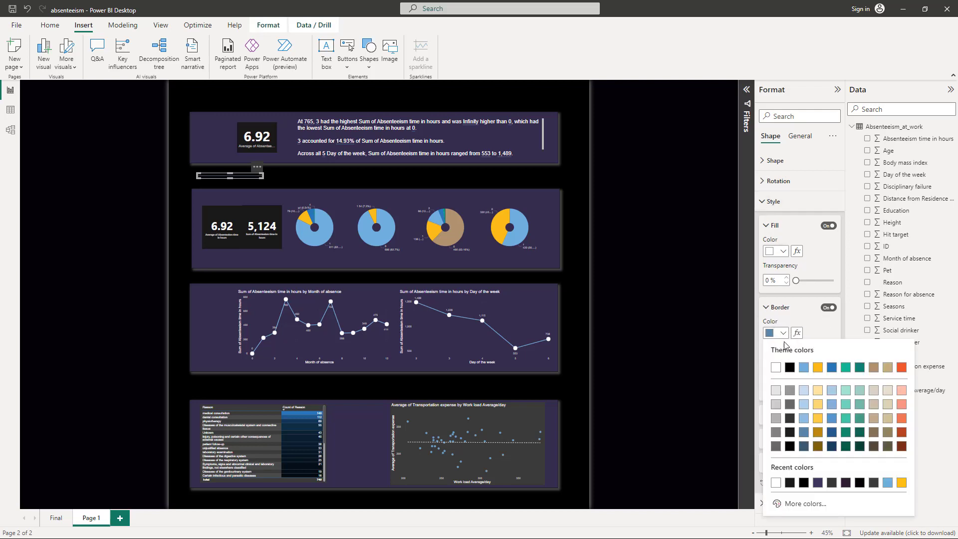
left_click(778, 368)
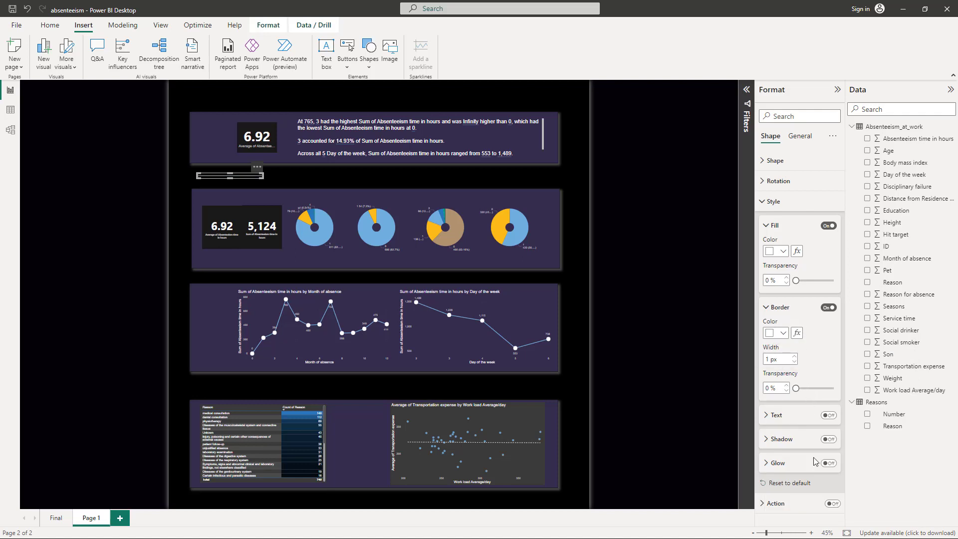
Rotate the white line shape by 90 degrees and place it between the two cards beside the donuts.
left_click(777, 182)
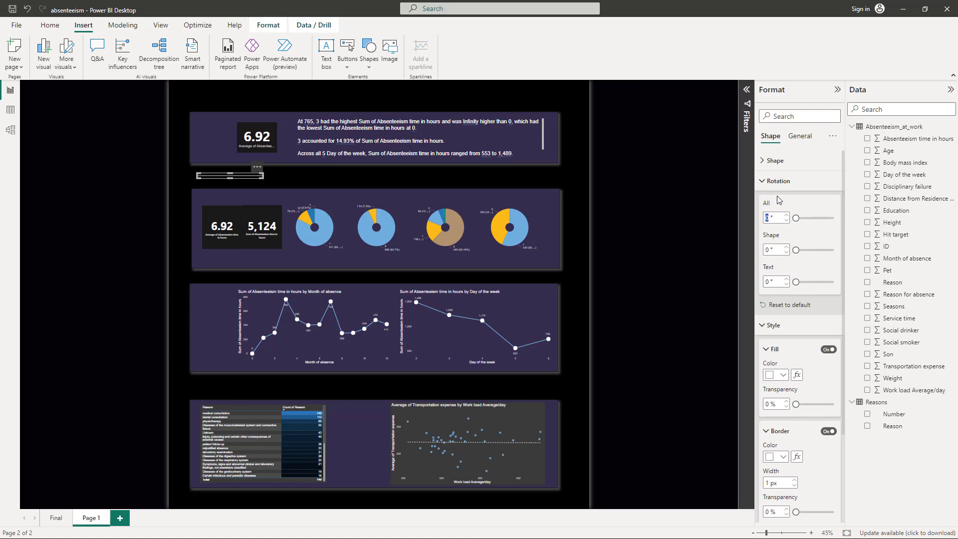
type("90")
left_click_drag(259, 176, 273, 210)
left_click(232, 223)
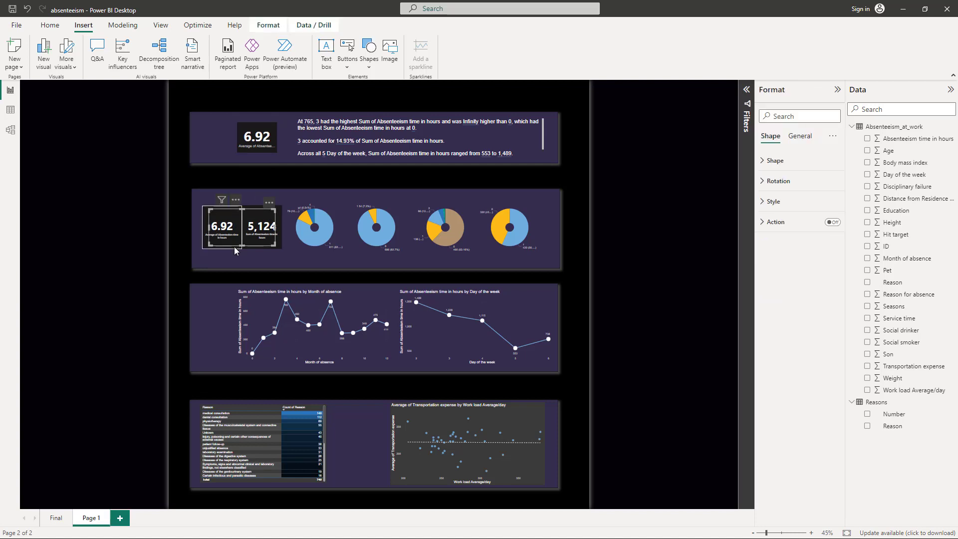
Select both cards and the four donut charts together and move them slightly lower within their background panel.
left_click(209, 225)
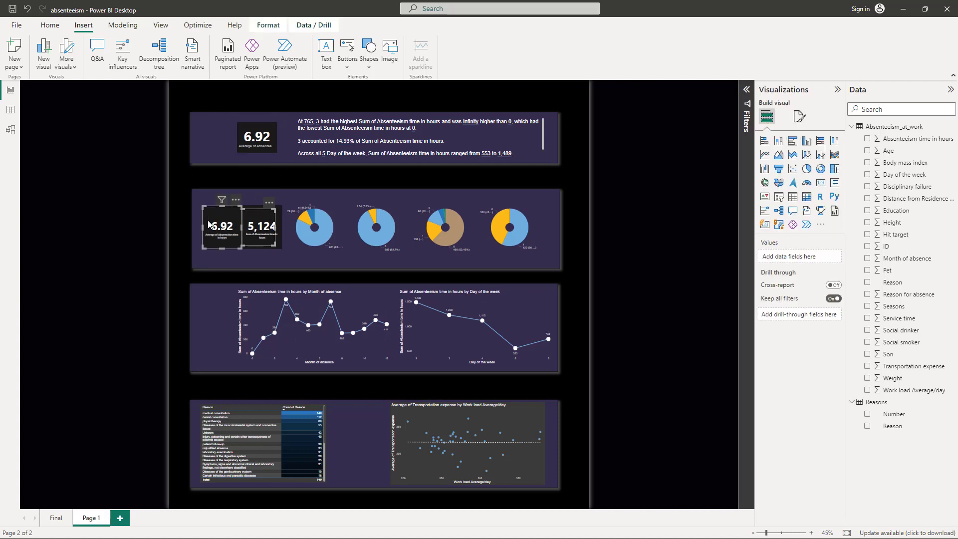
left_click(255, 209, "ctrl")
left_click(299, 209, "ctrl")
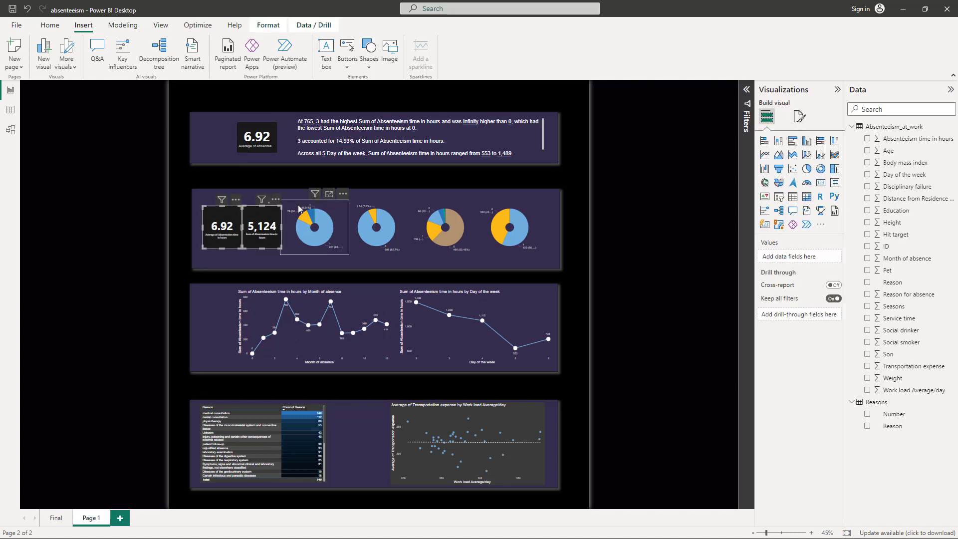
left_click(359, 209, "ctrl")
left_click(447, 207, "ctrl")
left_click(496, 211, "ctrl")
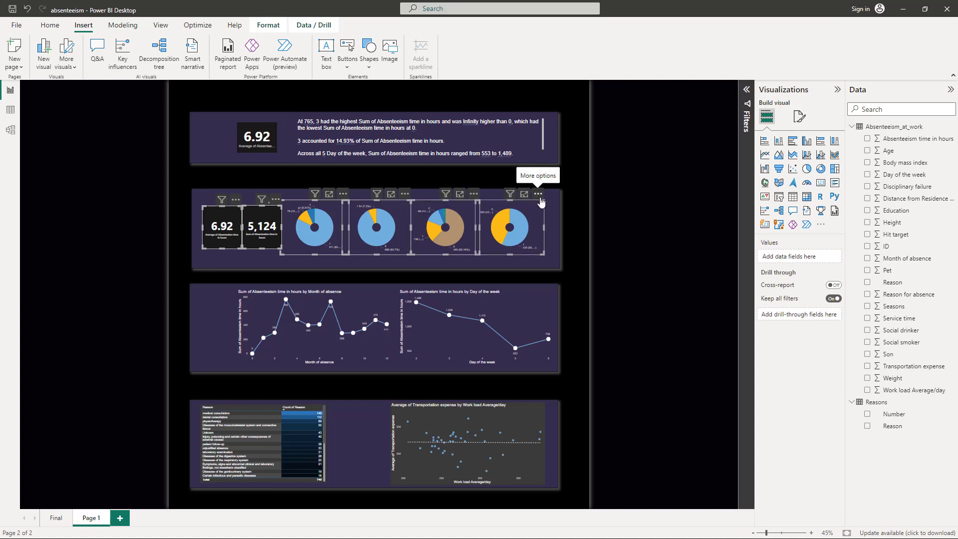
left_click_drag(541, 200, 541, 204)
left_click(130, 239)
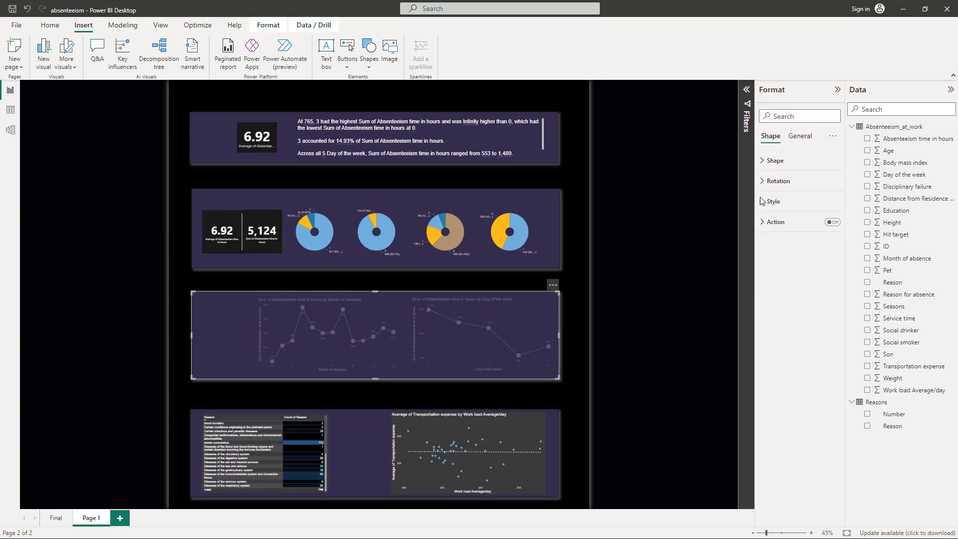
left_click(125, 303)
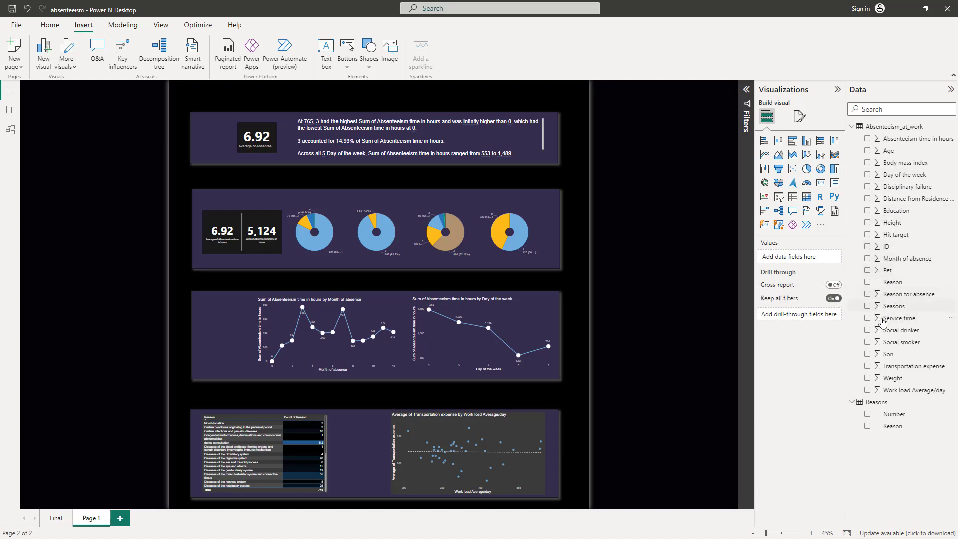
Add a slicer on the Seasons field and fit it, narrowed, beside the monthly absenteeism line chart in its panel.
left_click(868, 308)
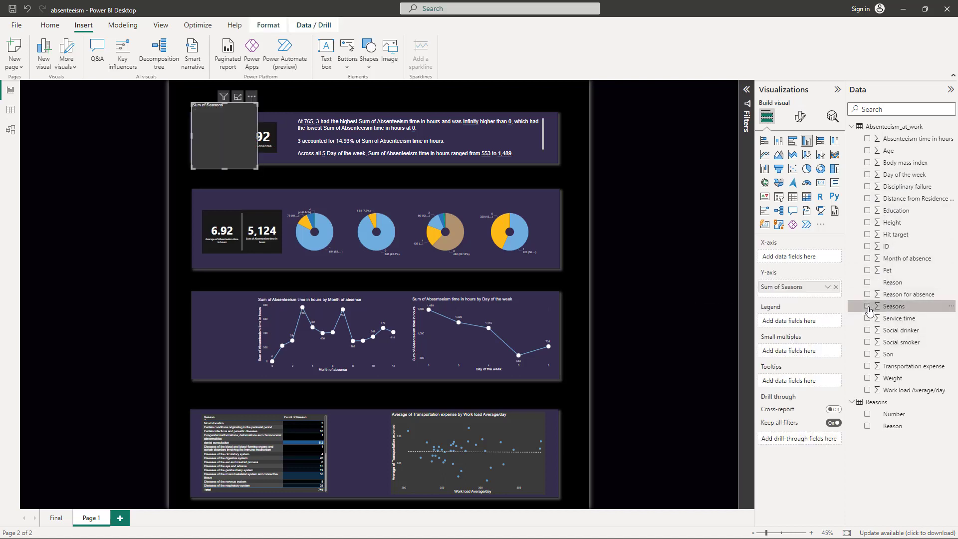
left_click(779, 196)
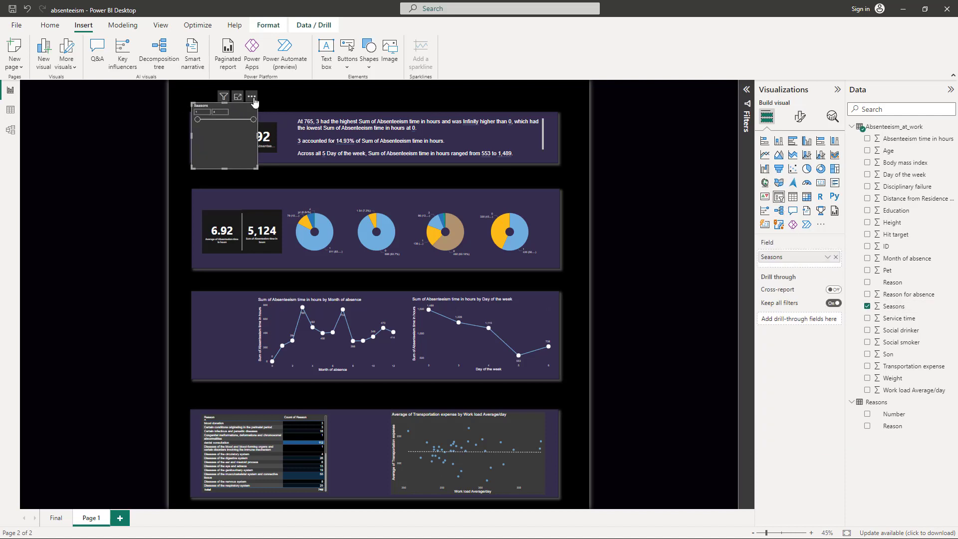
left_click_drag(253, 102, 254, 306)
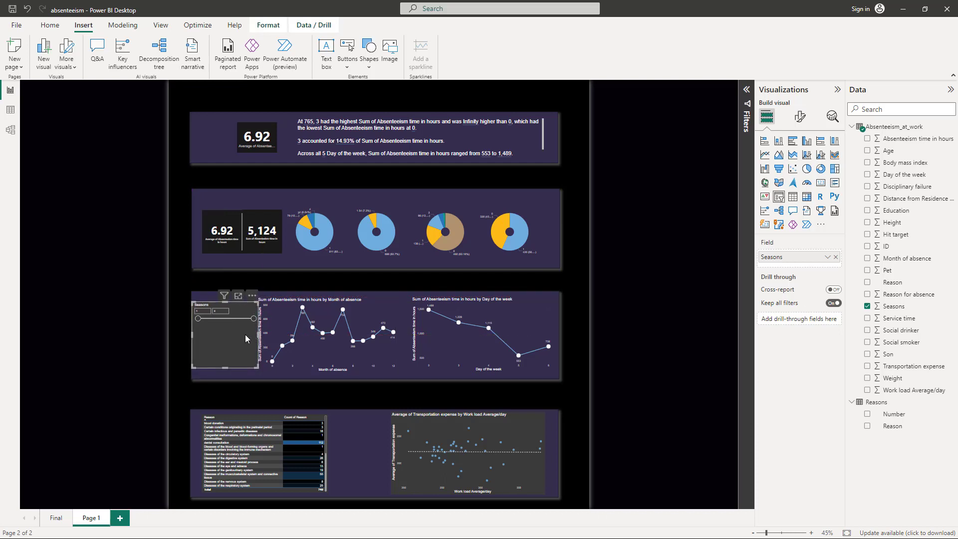
left_click_drag(233, 297, 242, 293)
left_click(146, 307)
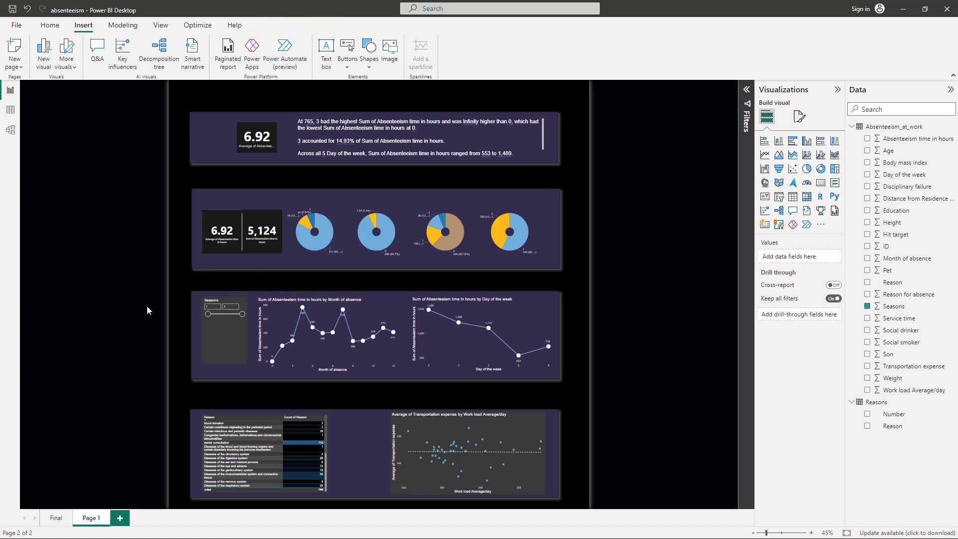
Try out the Seasons slicer by raising its lower bound, and restore the full range.
left_click(217, 315)
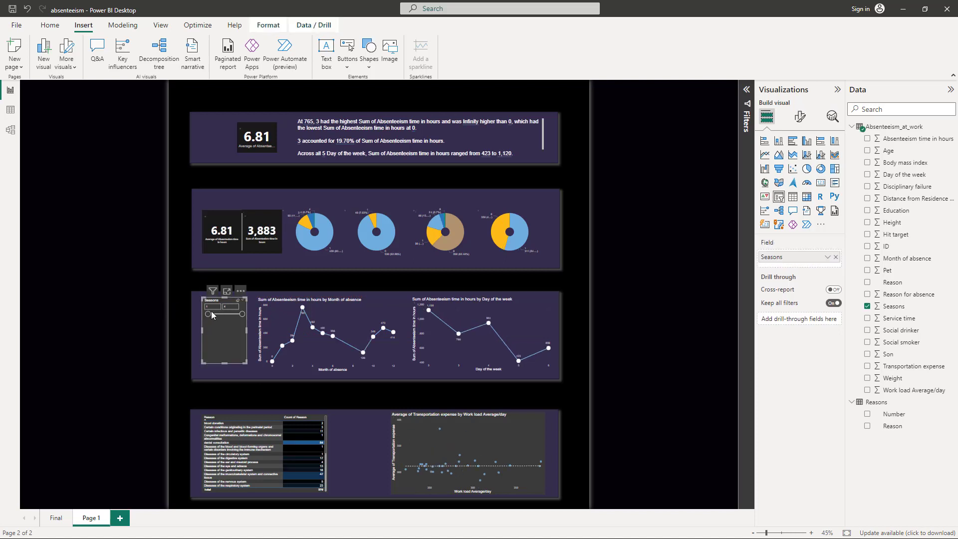
left_click_drag(212, 315, 207, 315)
left_click(102, 270)
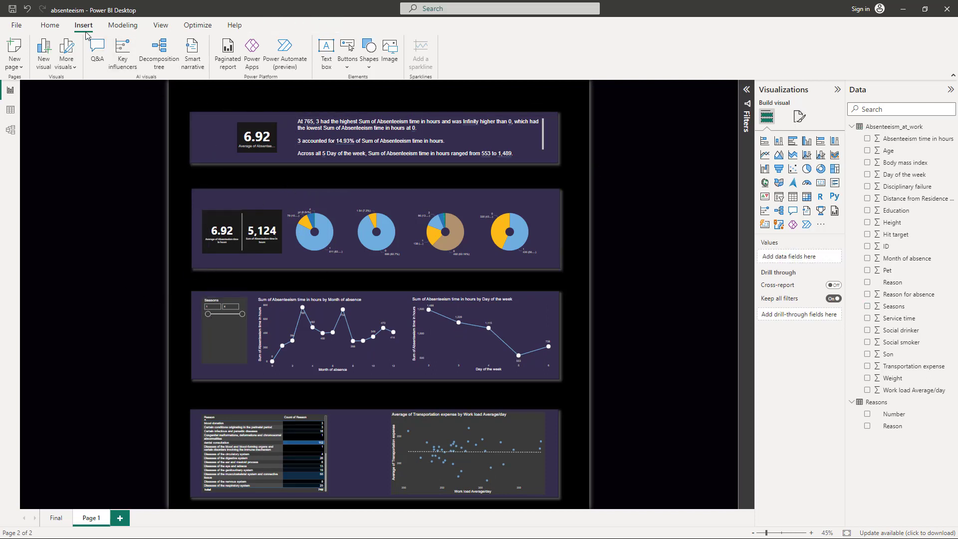
Insert a text box reading "HR Analytics: Absenteeism" in Segoe (Bold) at size 44.
left_click(325, 50)
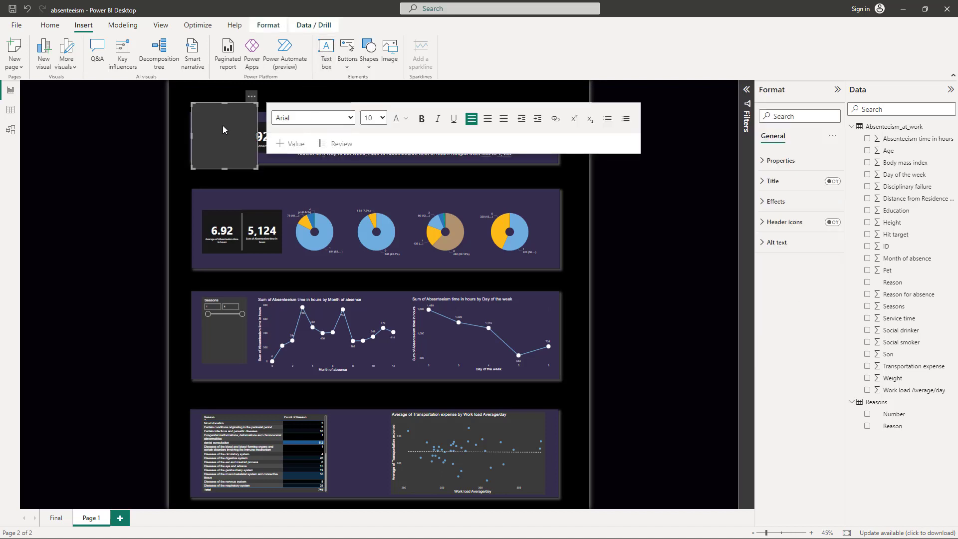
left_click(350, 118)
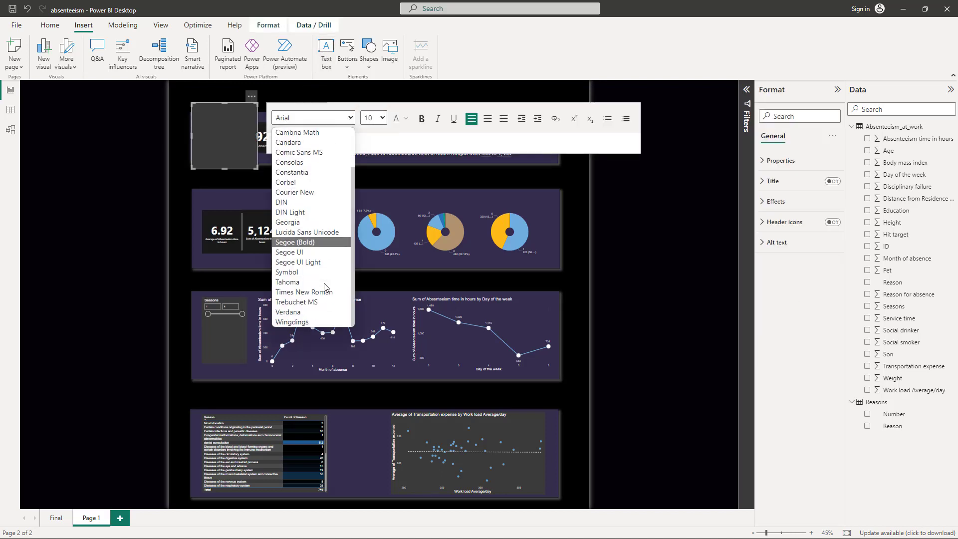
left_click(324, 288)
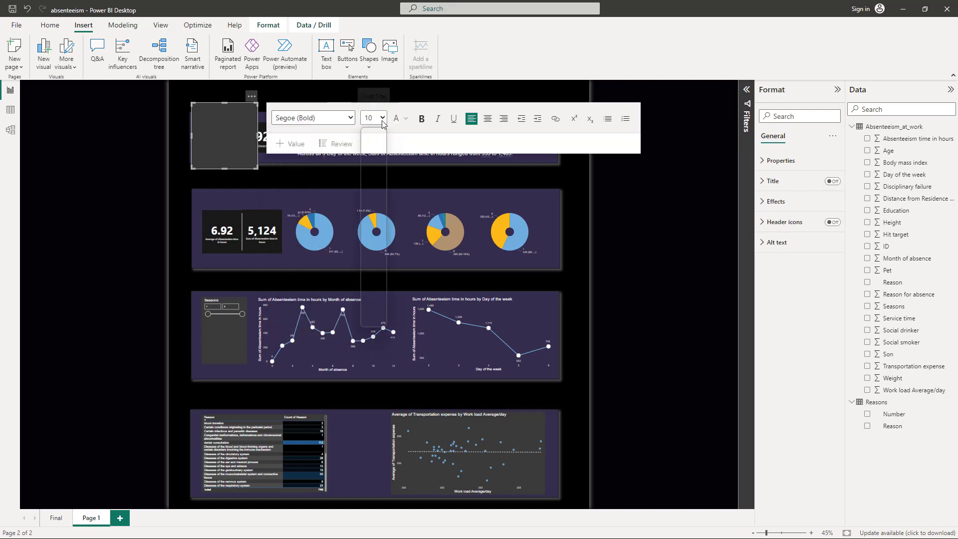
left_click(379, 119)
left_click(372, 292)
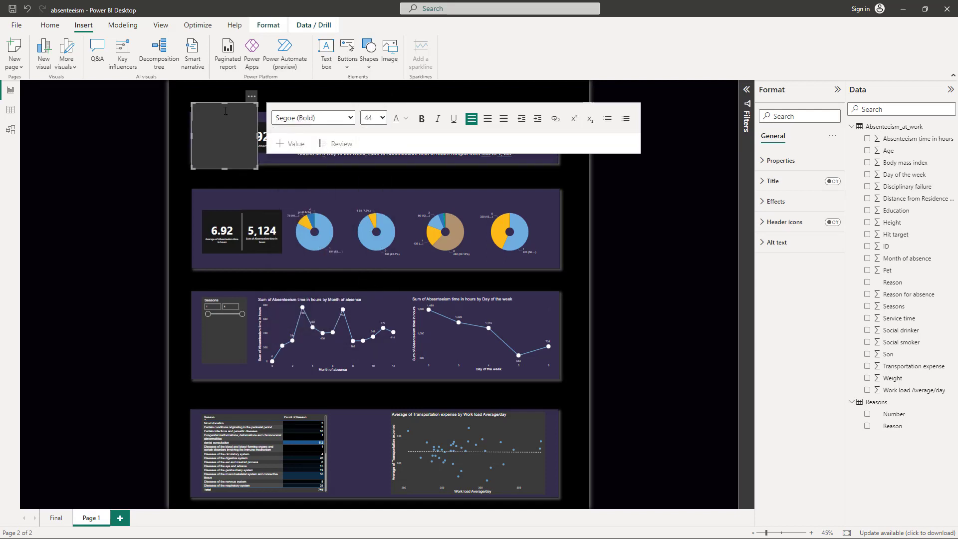
type("HR ANaly")
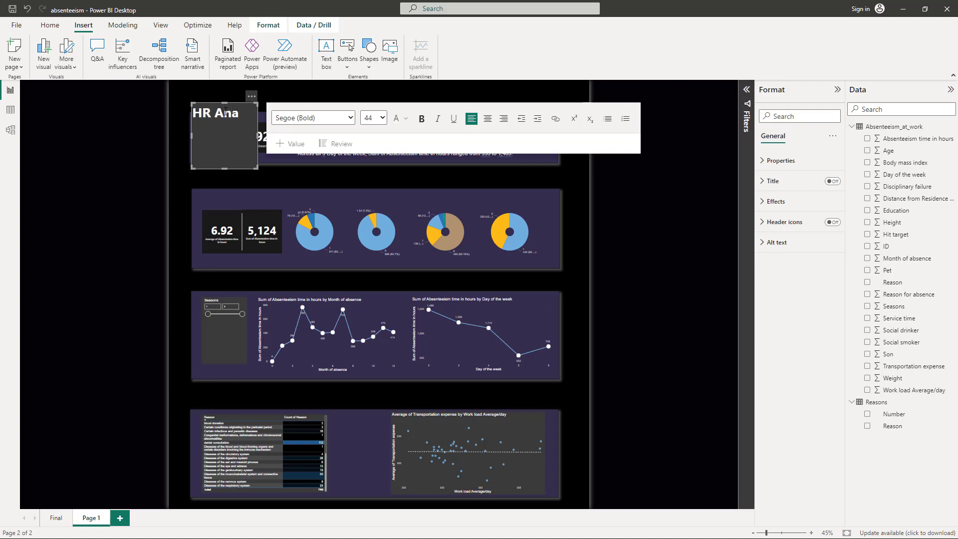
type("ytics")
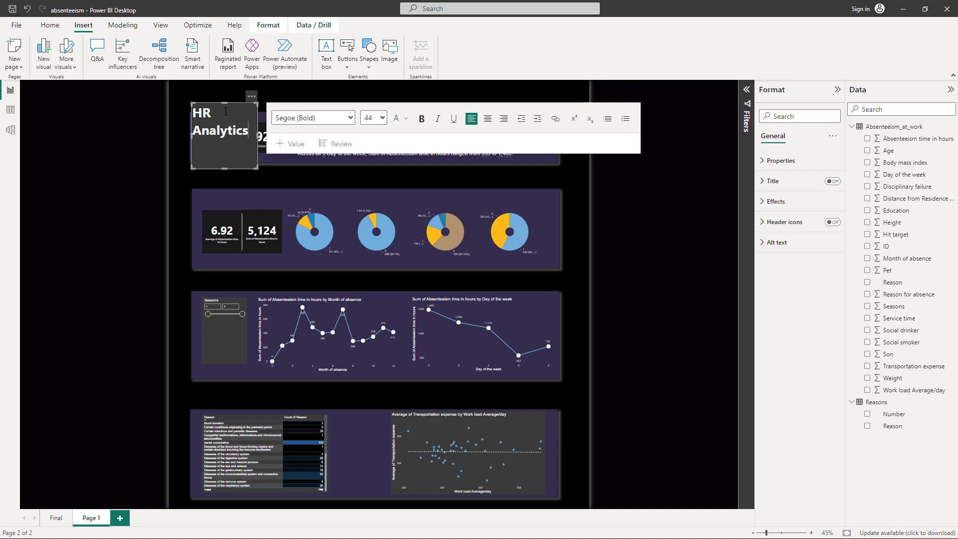
type(": Absenteeism")
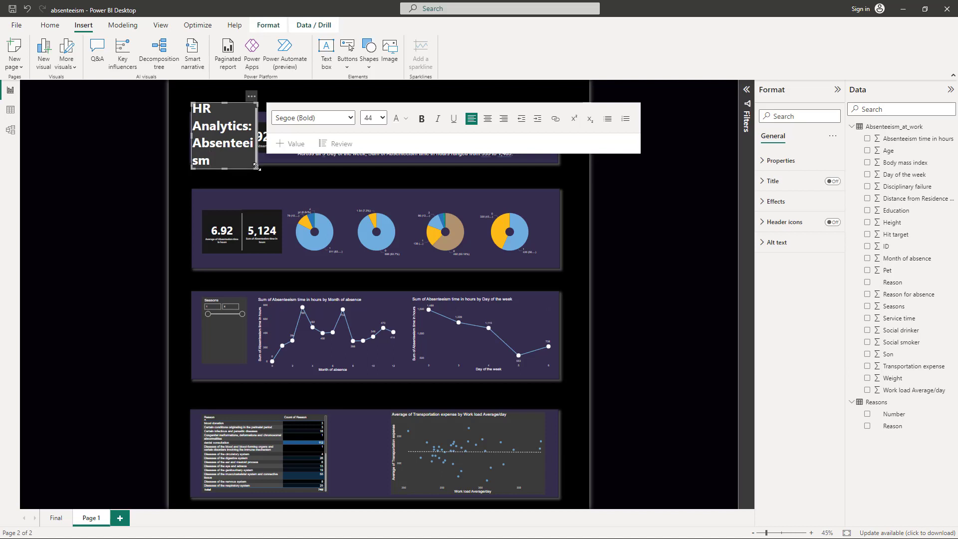
Widen and flatten the title text box to a single line and place it above the top panel.
left_click_drag(256, 167, 382, 104)
left_click_drag(398, 116, 405, 132)
left_click_drag(401, 94, 403, 83)
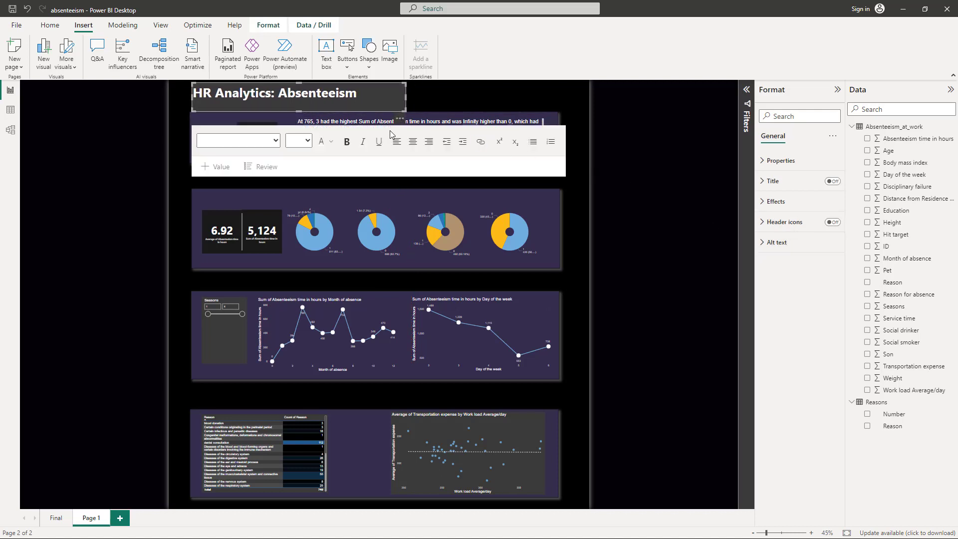
left_click_drag(298, 111, 301, 105)
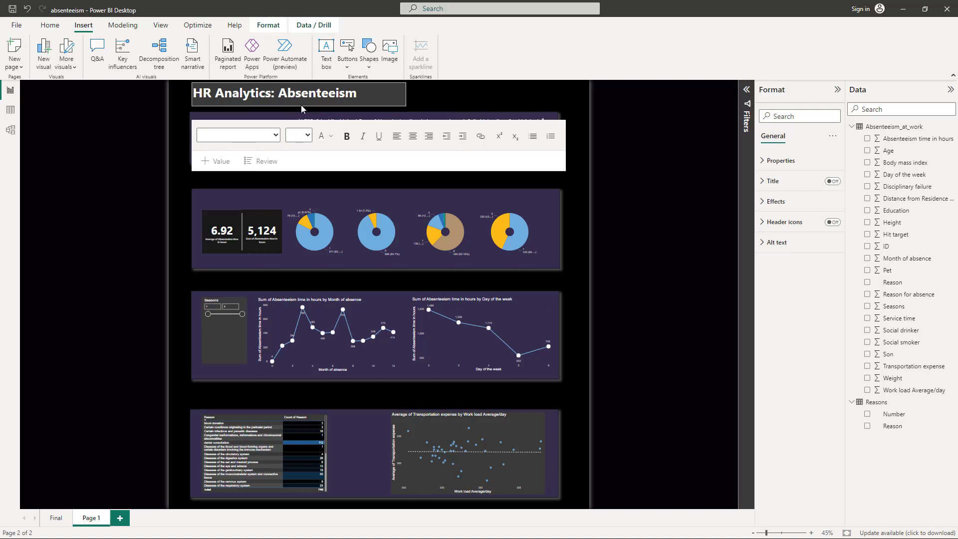
Turn off the background of the title text box.
left_click(394, 102)
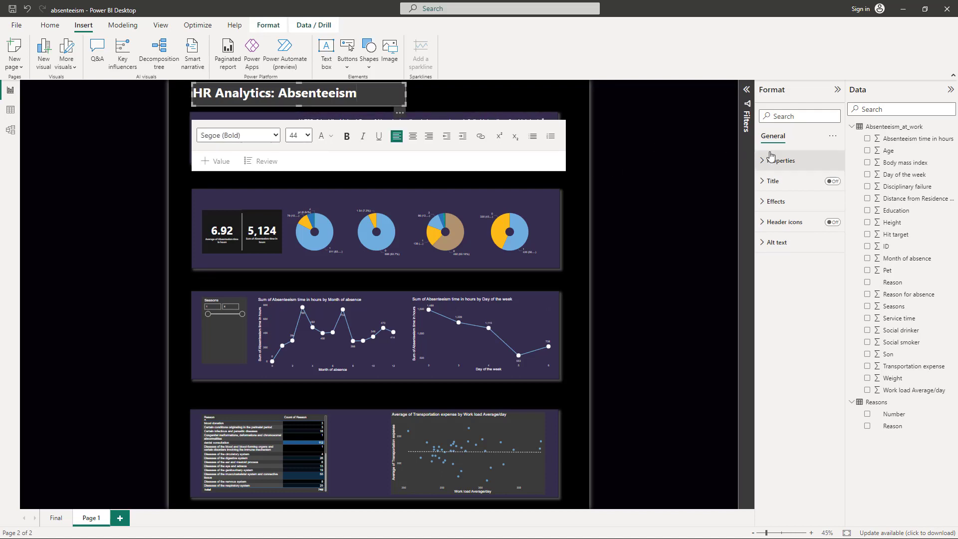
left_click(775, 201)
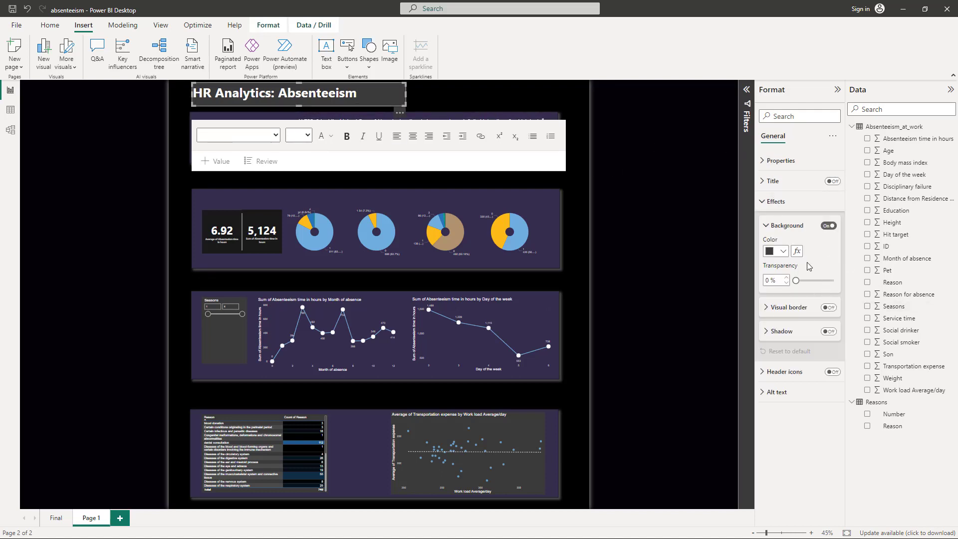
left_click(826, 228)
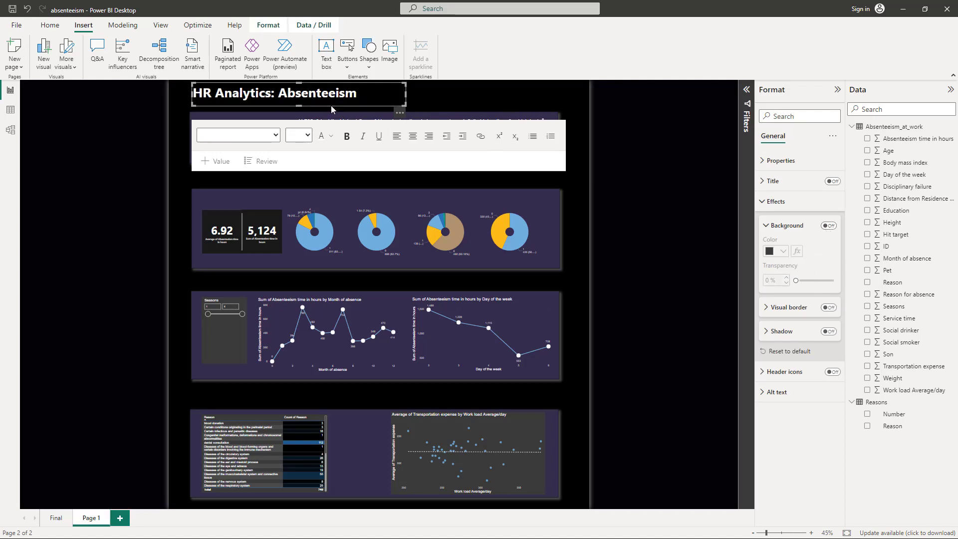
Duplicate the title text box and place the copy in the gap above the donut panel.
key("ctrl+c")
key("ctrl+v")
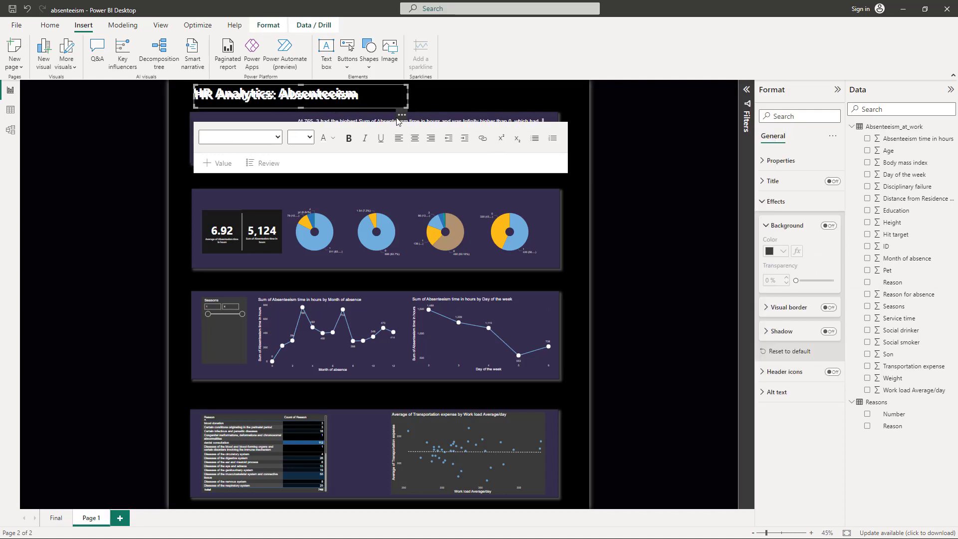
left_click_drag(402, 119, 404, 195)
Set the copied heading's font size to 28 and replace its text with "Employee and Categories".
key("ctrl+a")
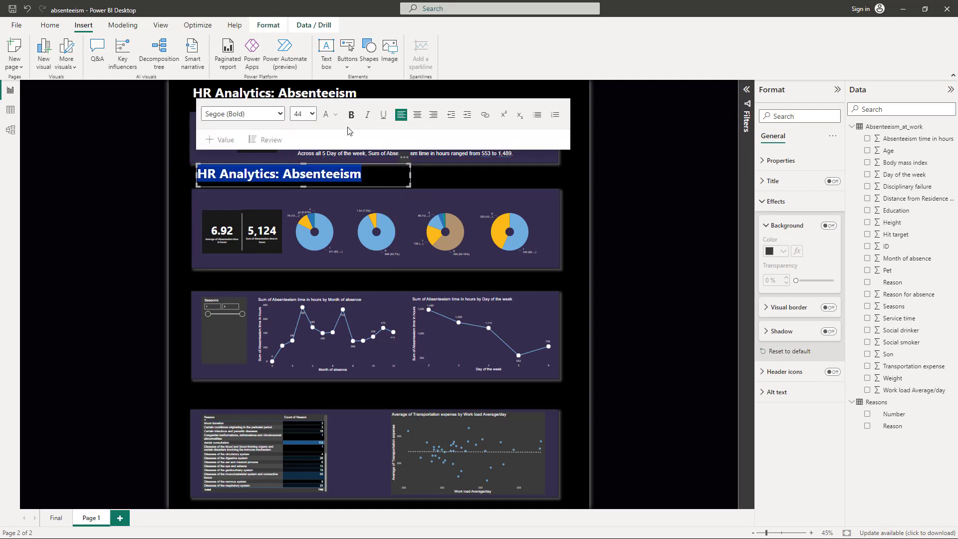
left_click(310, 114)
left_click(307, 220)
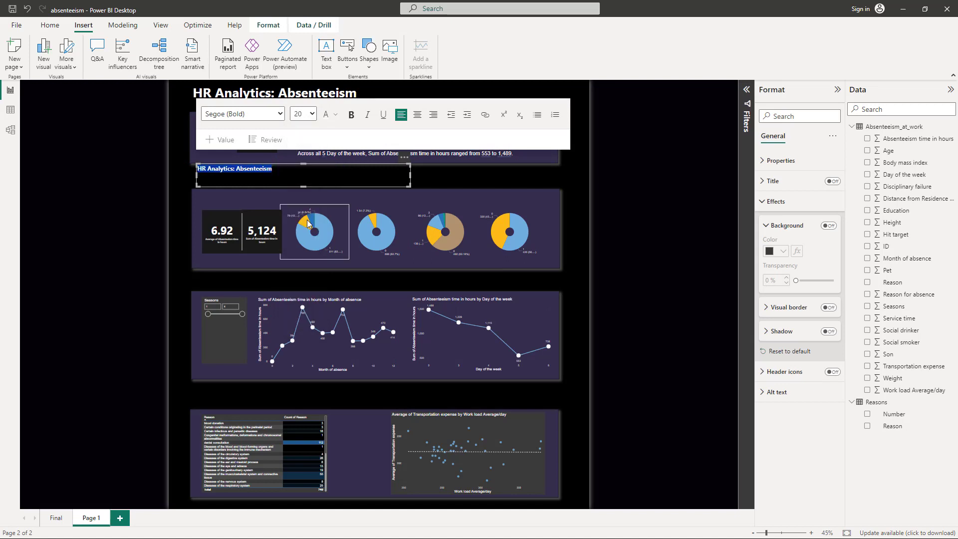
left_click(310, 114)
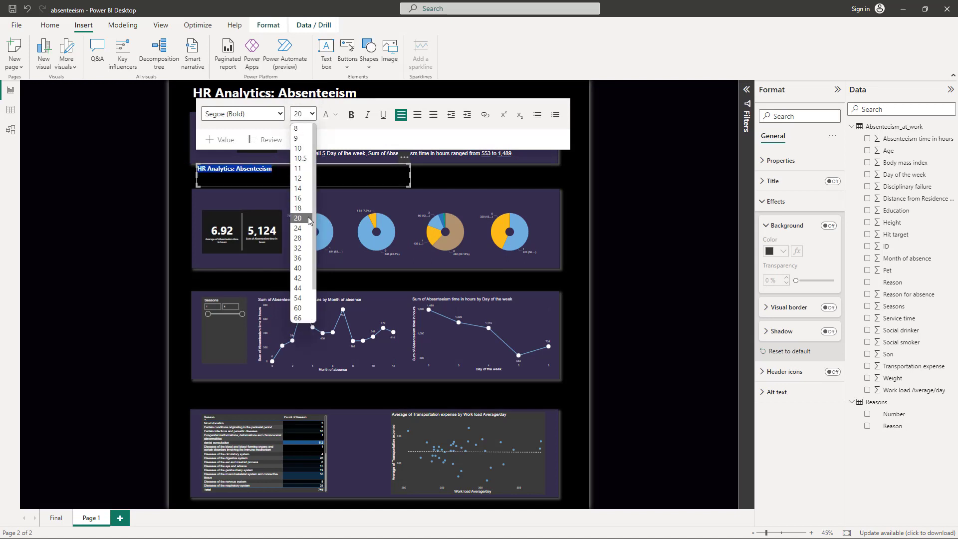
left_click(306, 246)
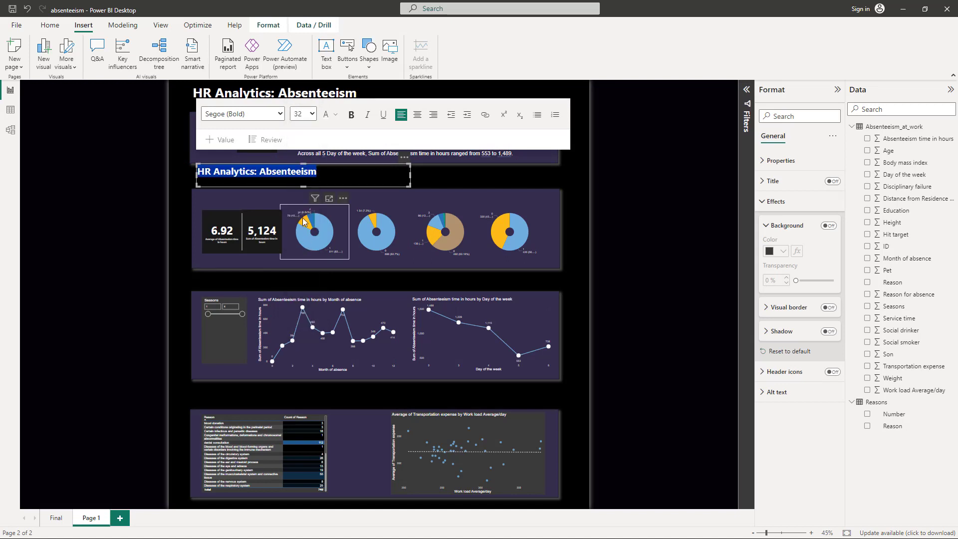
left_click(308, 116)
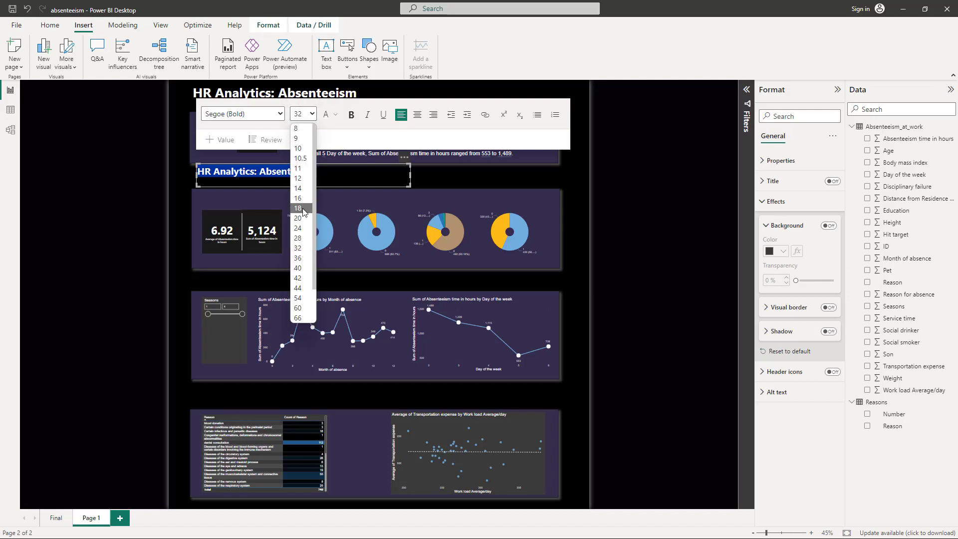
left_click(301, 238)
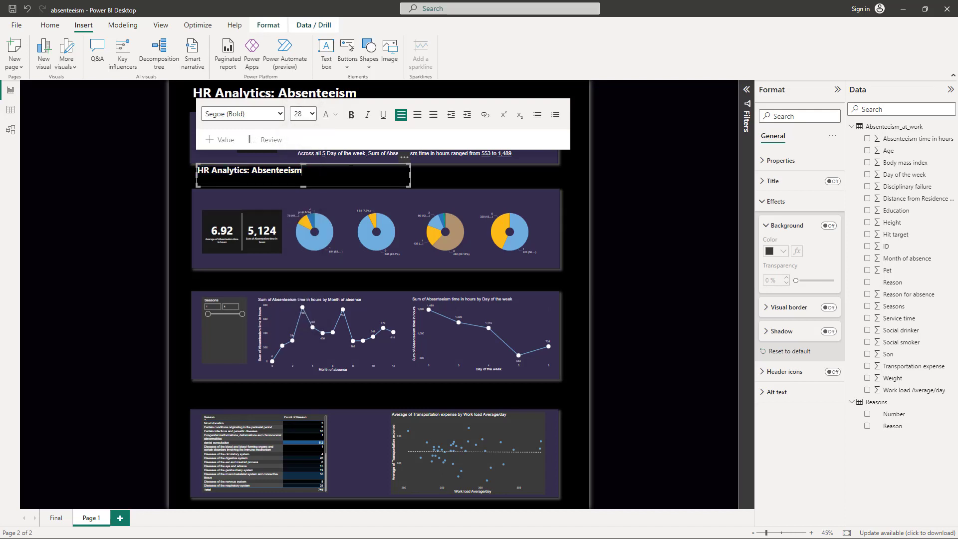
type("Employee")
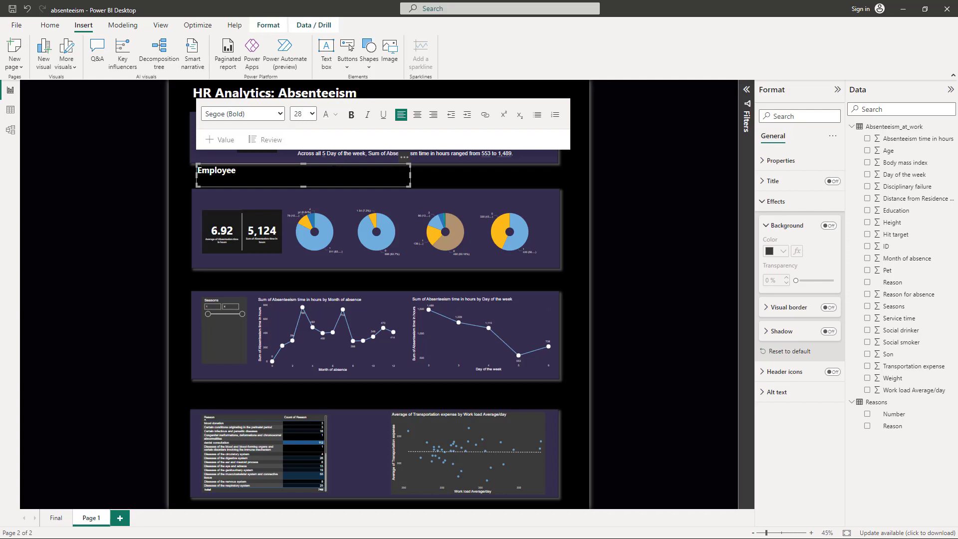
type(" and Categories")
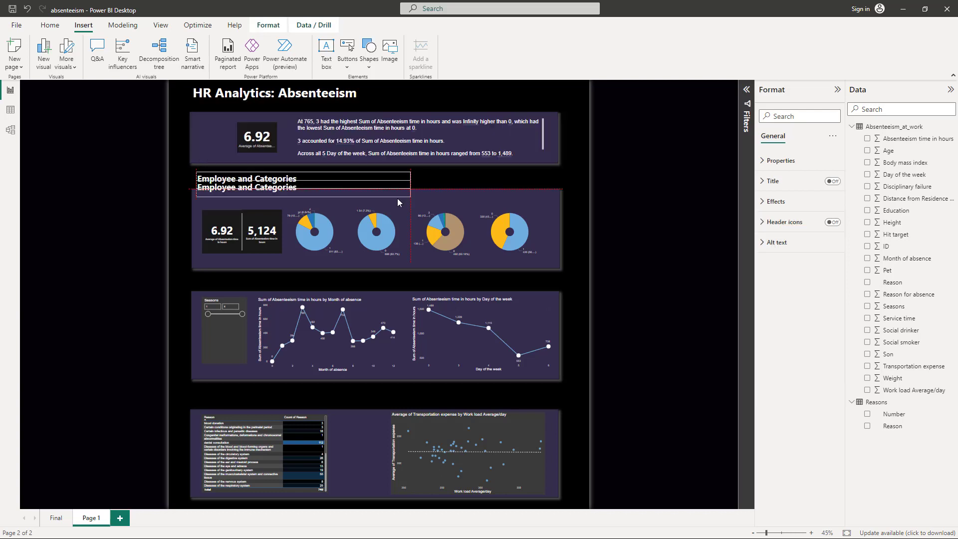
Place the copied heading above the line chart panel and replace its text with "Time and Trends".
left_click_drag(399, 198, 408, 274)
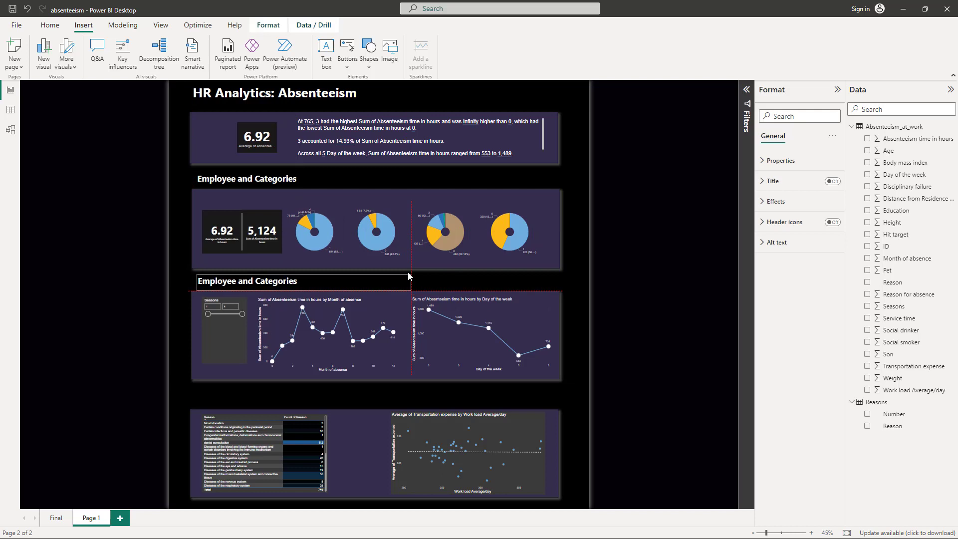
key("ctrl+a")
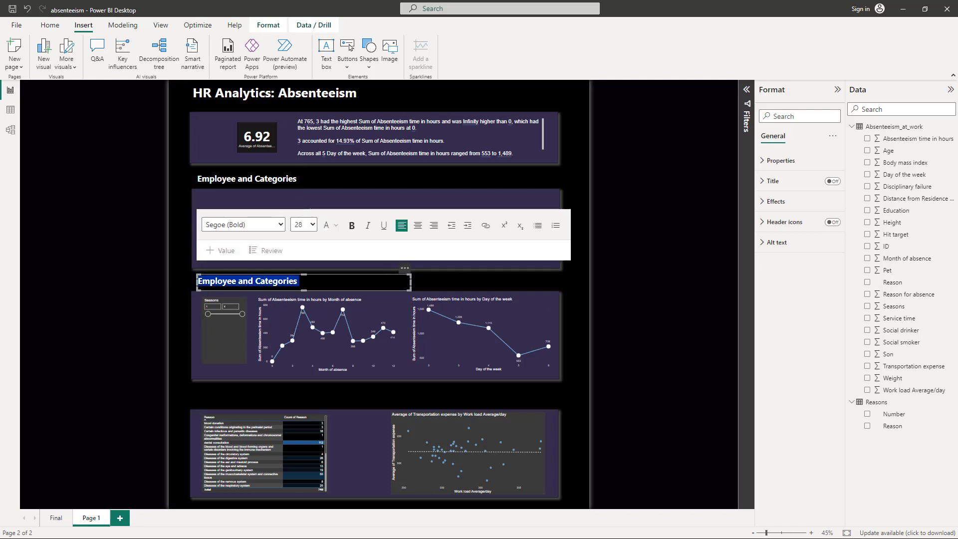
type("Time and")
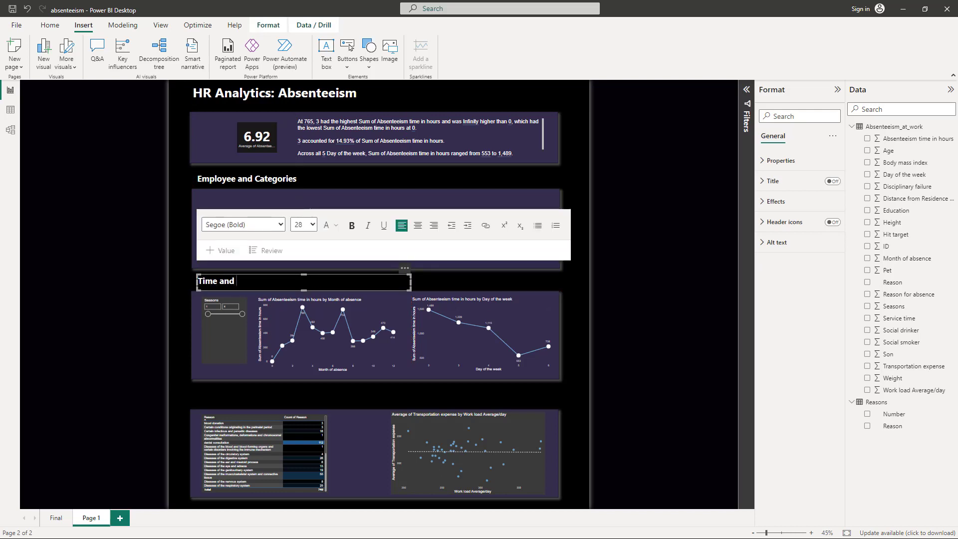
type(" Trends")
Paste another heading copy above the table and scatter chart panel and change its text to "Reasons and Comparisons".
key("ctrl+v")
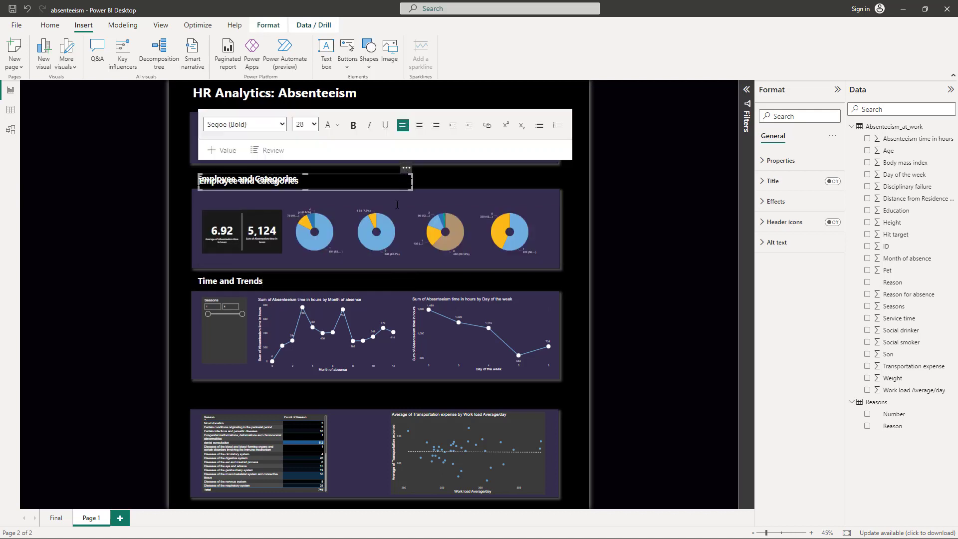
left_click_drag(407, 178, 413, 379)
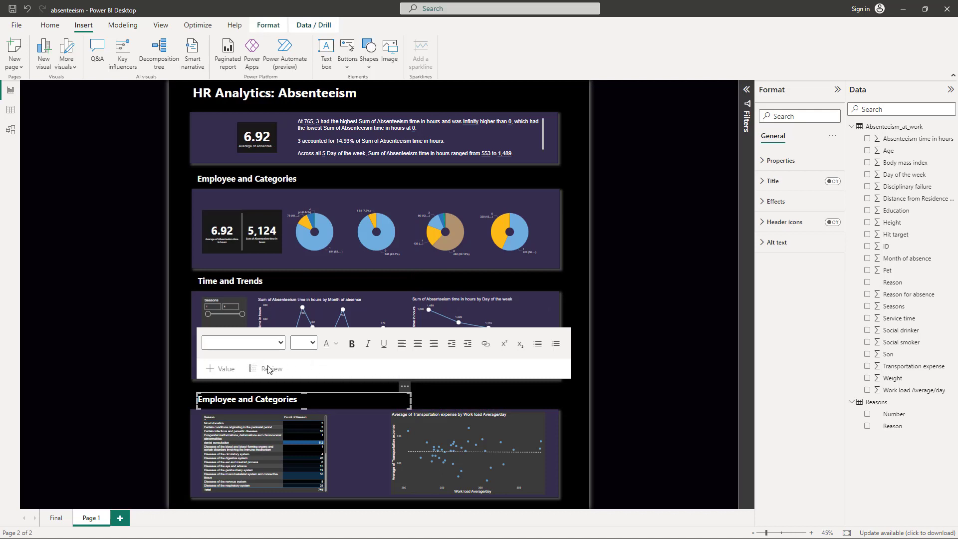
left_click_drag(300, 399, 194, 393)
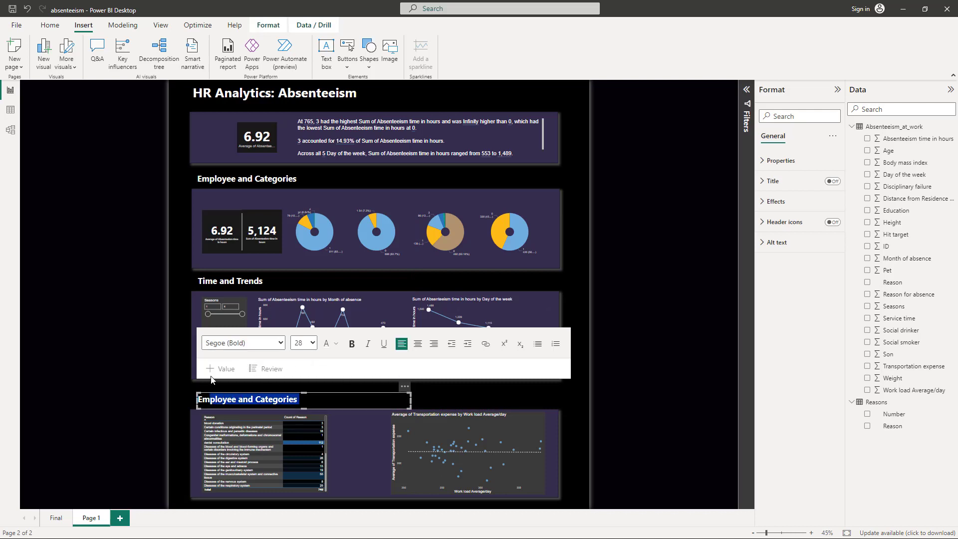
type("Reasons a")
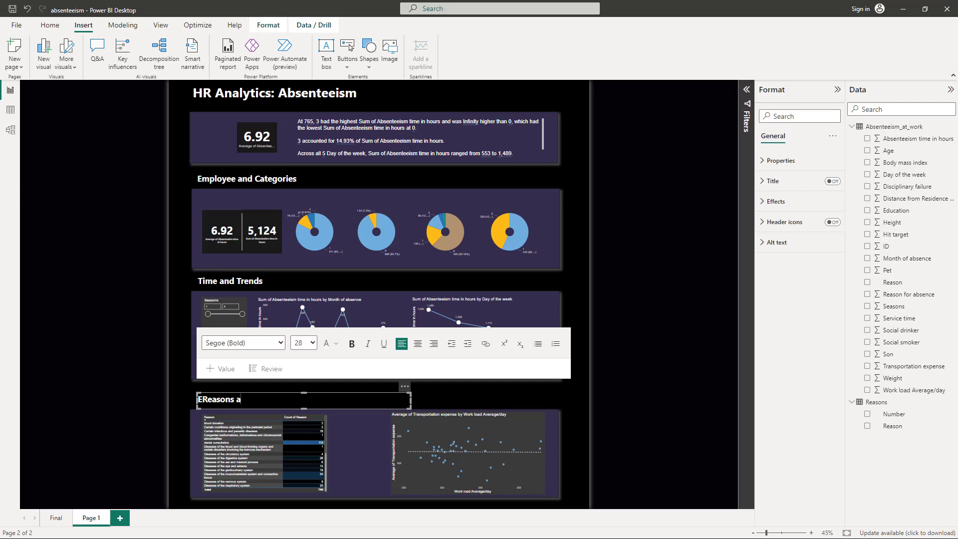
type("nd Comparisons")
left_click(188, 418)
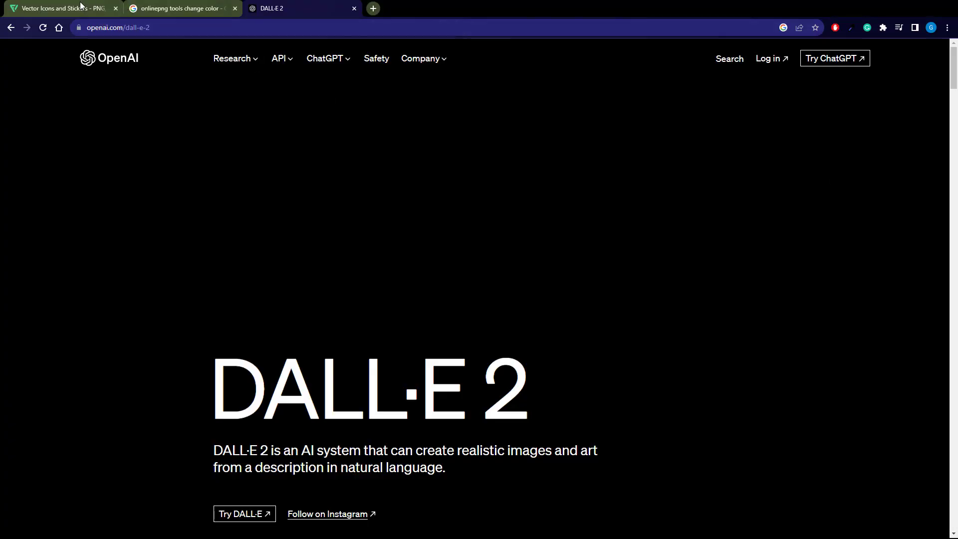
In the browser, search Flaticon for "hr" icons and download the first result as a free PNG.
left_click(80, 5)
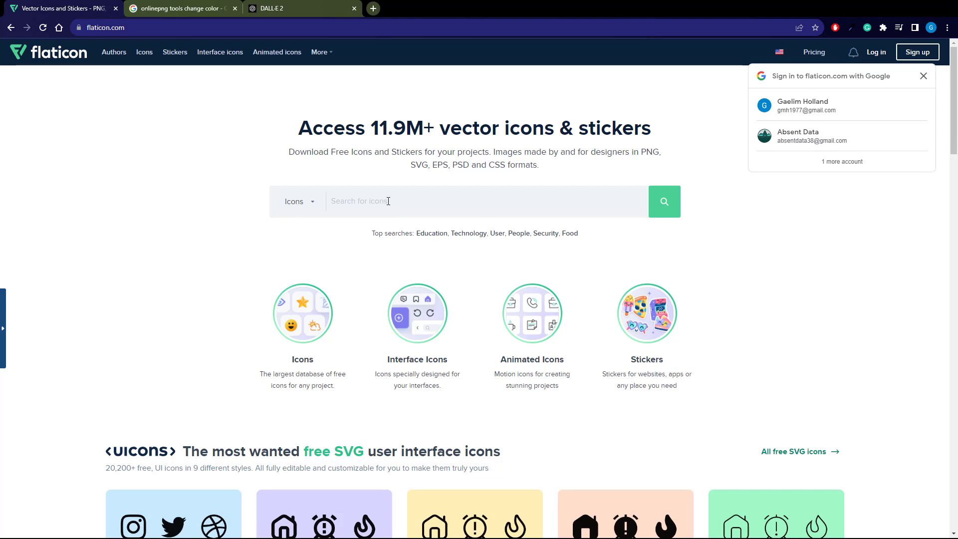
type("hr")
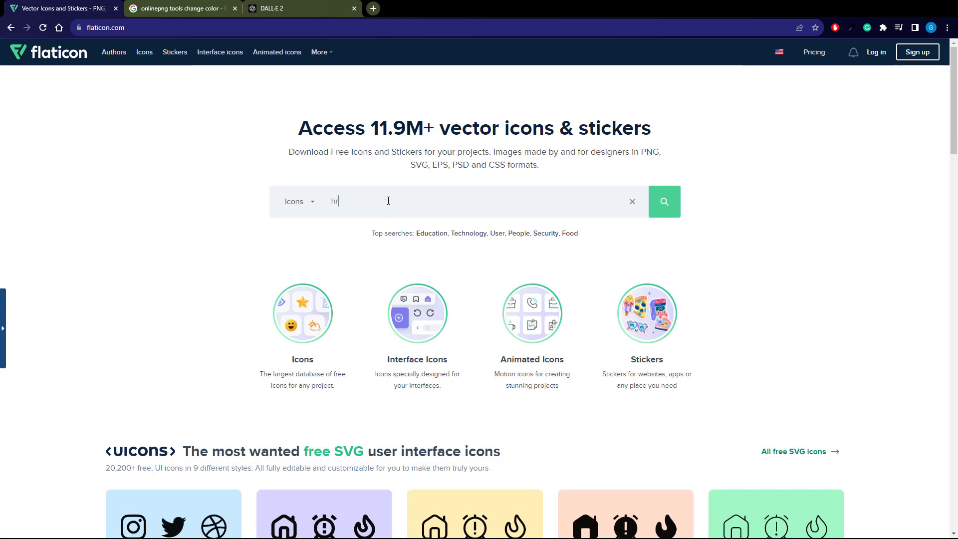
key("Return")
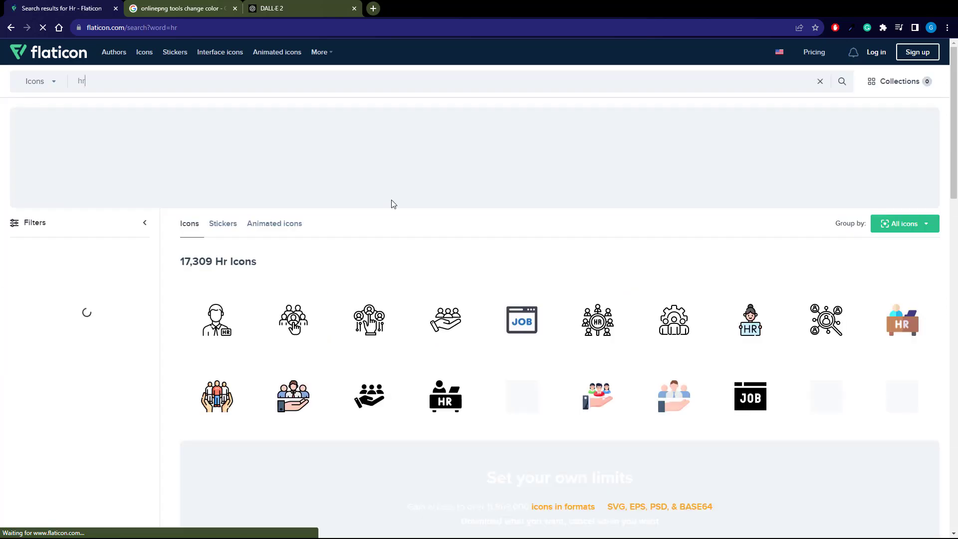
mouse_move(210, 327)
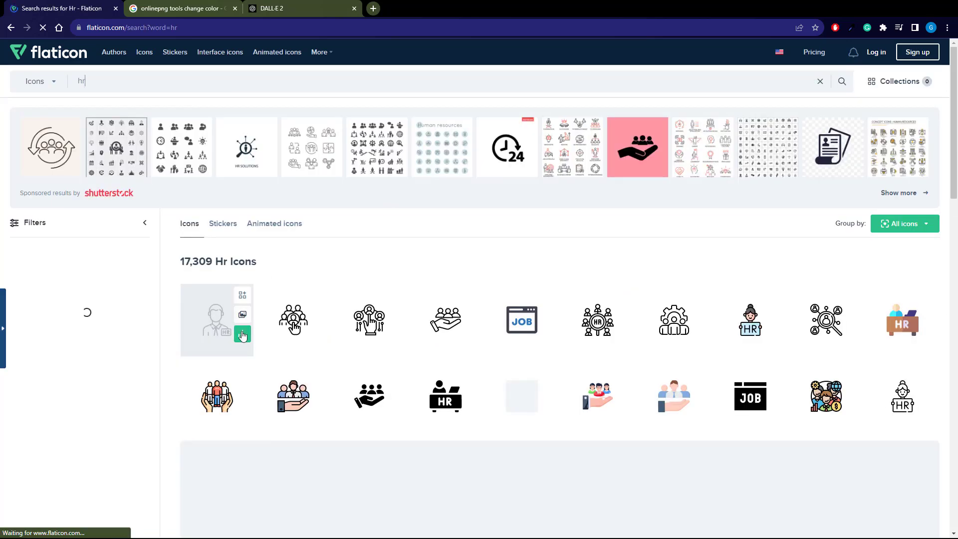
mouse_move(444, 317)
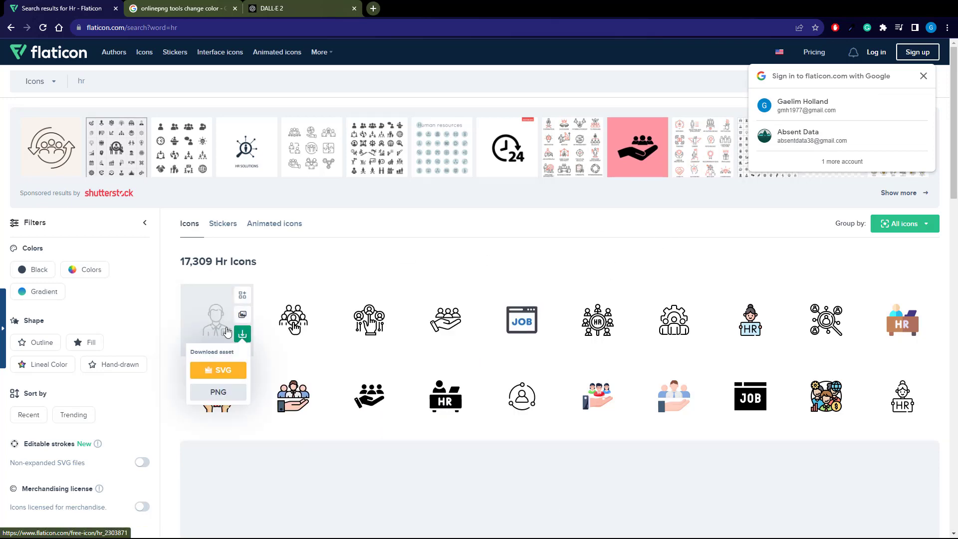
left_click(217, 392)
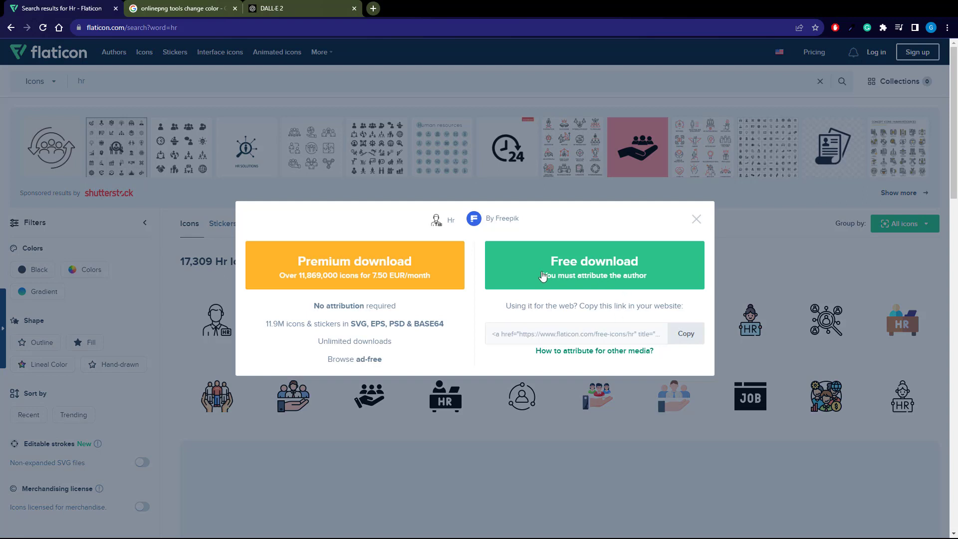
left_click(553, 273)
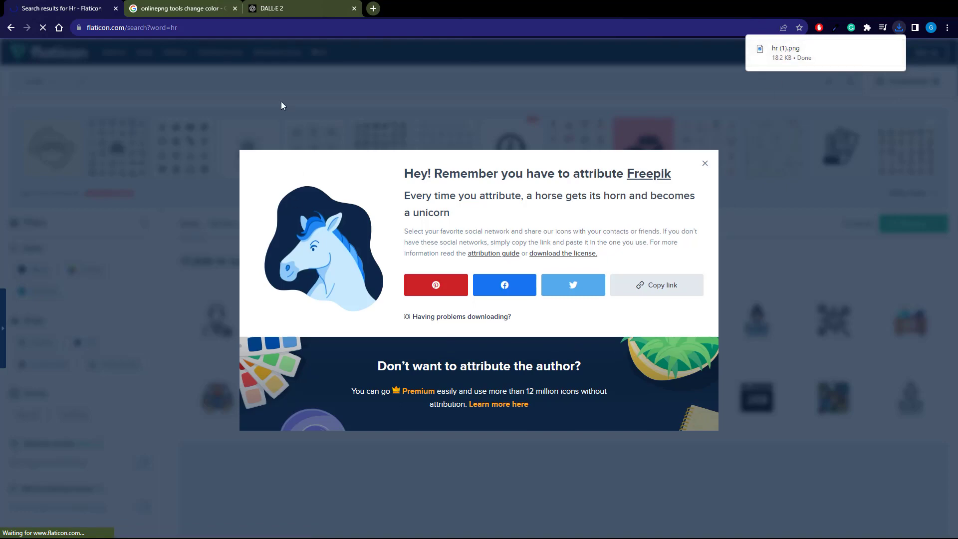
Open the Online PNG Tools color replacer from the Google results and import hr (1) from Downloads.
left_click(181, 8)
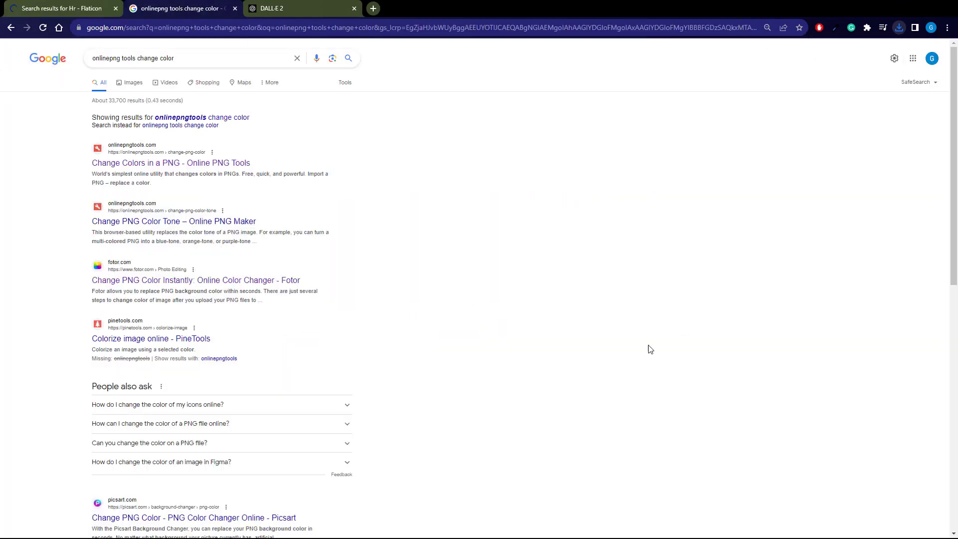
left_click(106, 164)
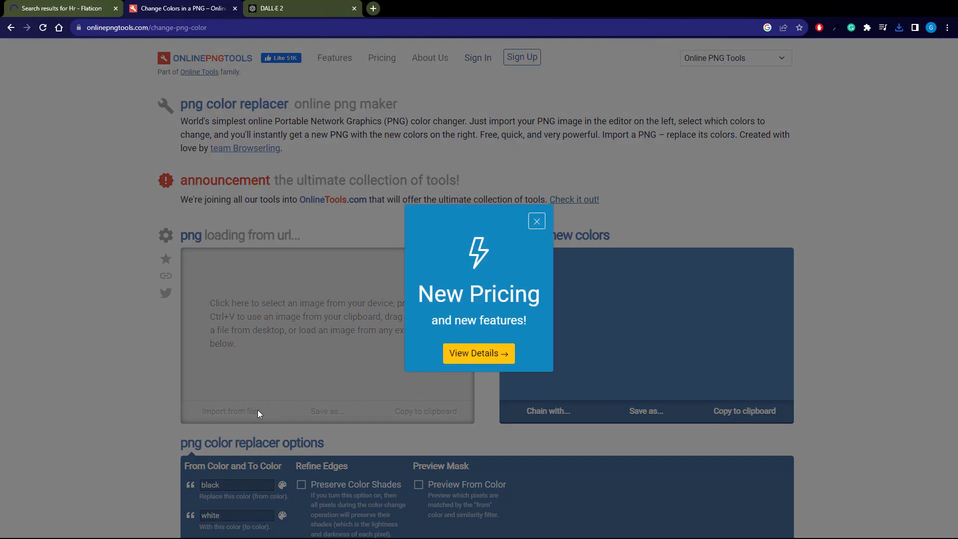
left_click(536, 222)
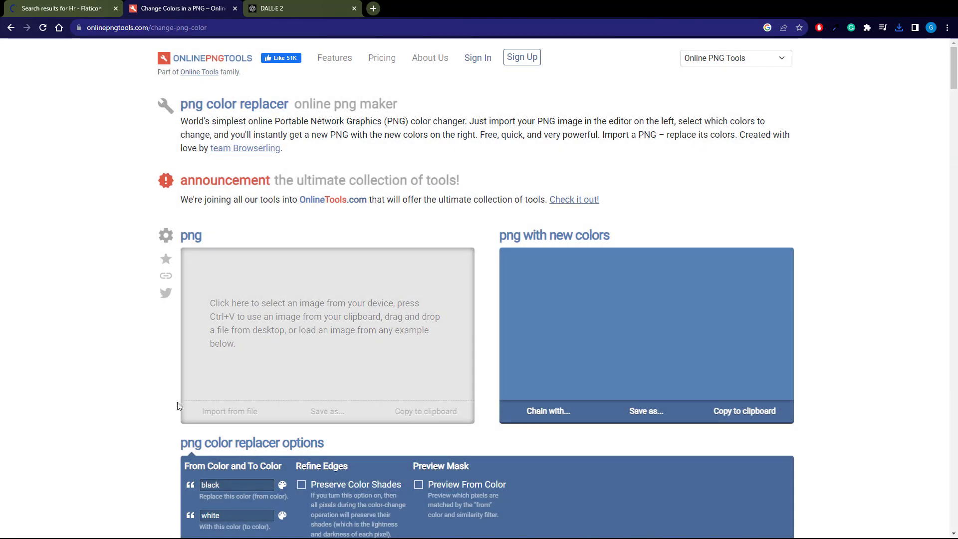
left_click(218, 418)
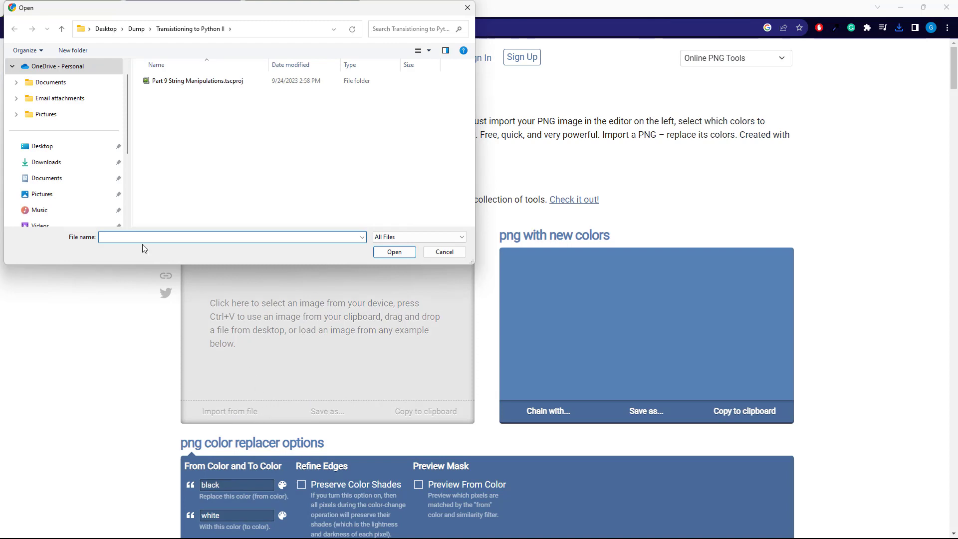
left_click(100, 163)
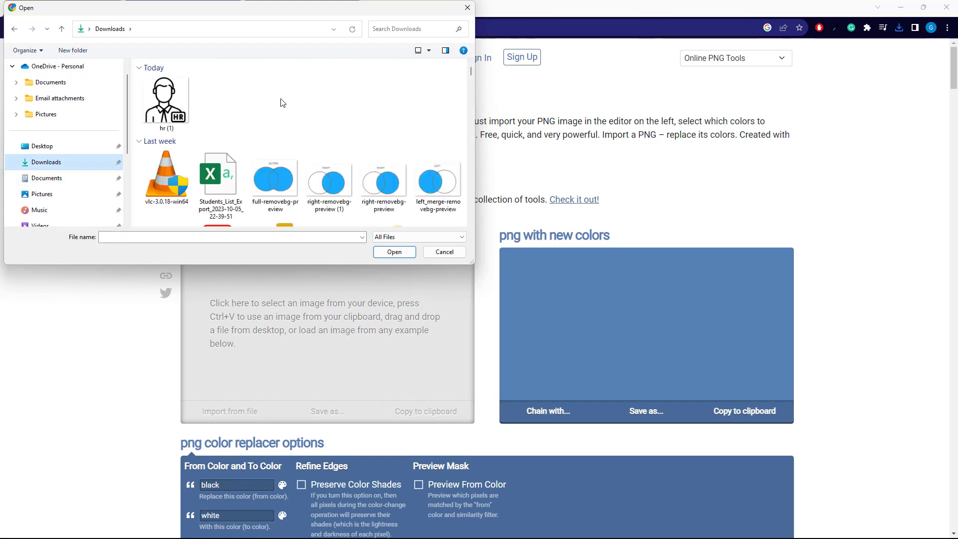
left_click(189, 105)
double_click(187, 101)
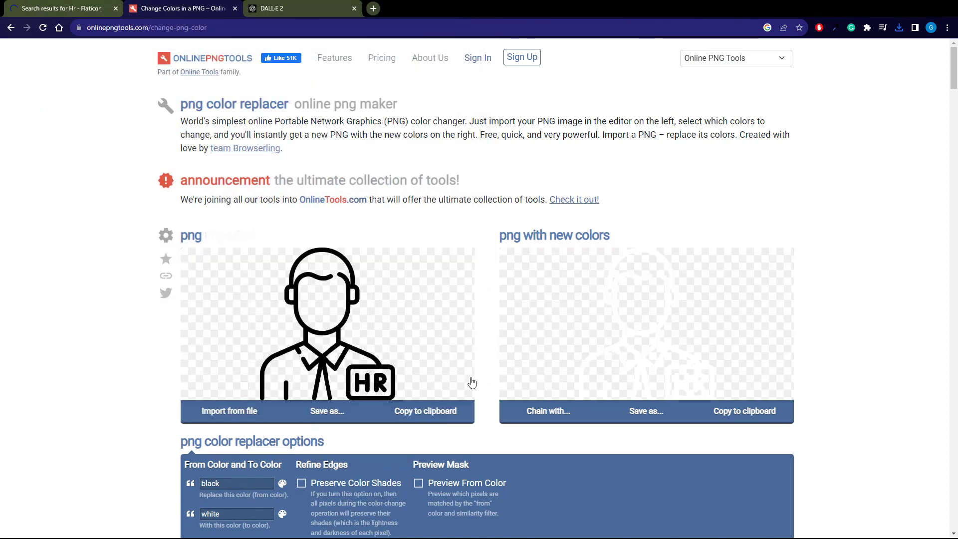
Download the HR icon recolored from black to white using the free plan, and close the plan notice.
scroll(324, 465, "down", 3)
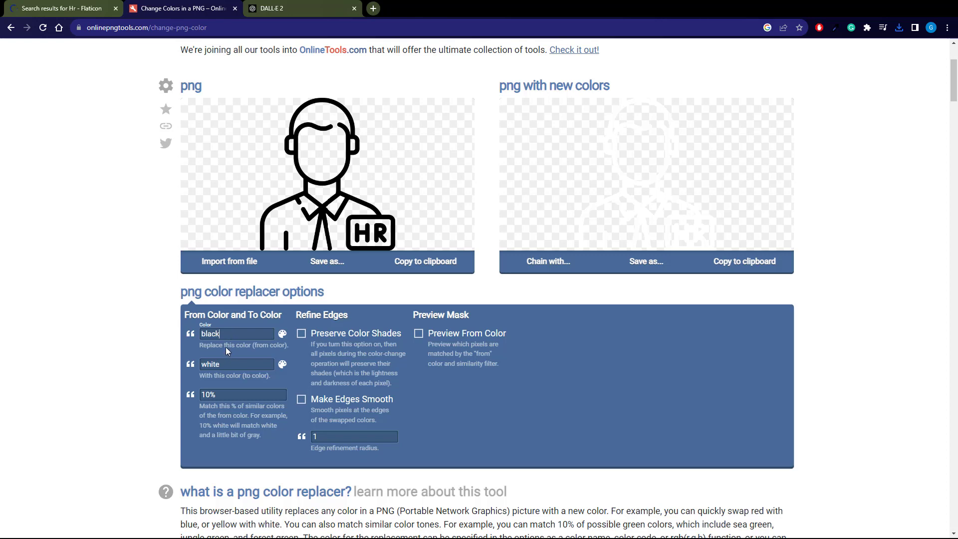
left_click(644, 272)
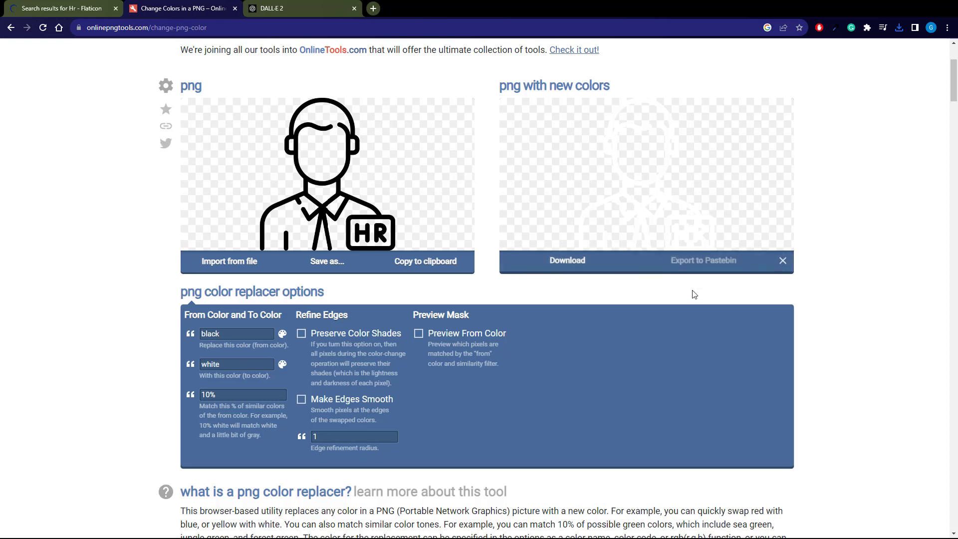
left_click(563, 270)
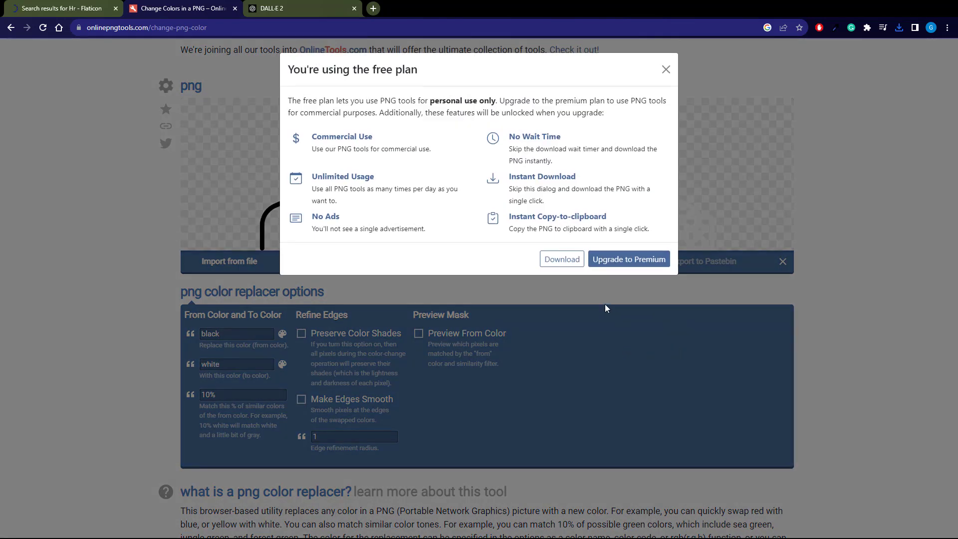
left_click(562, 259)
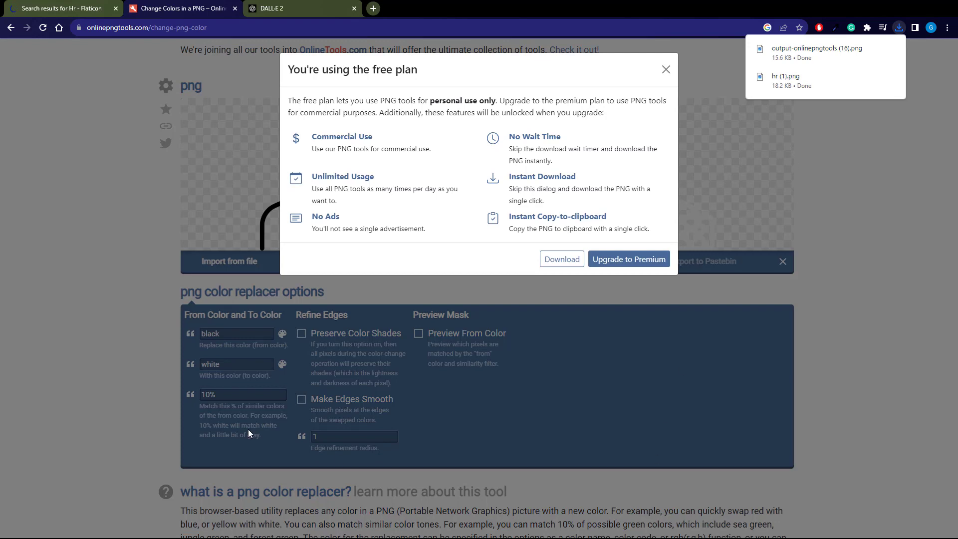
left_click(69, 459)
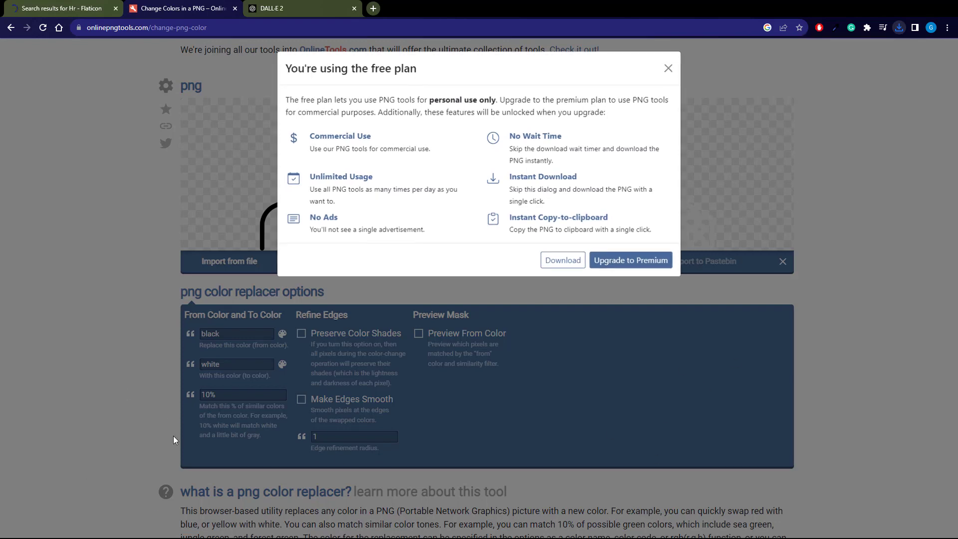
left_click(666, 69)
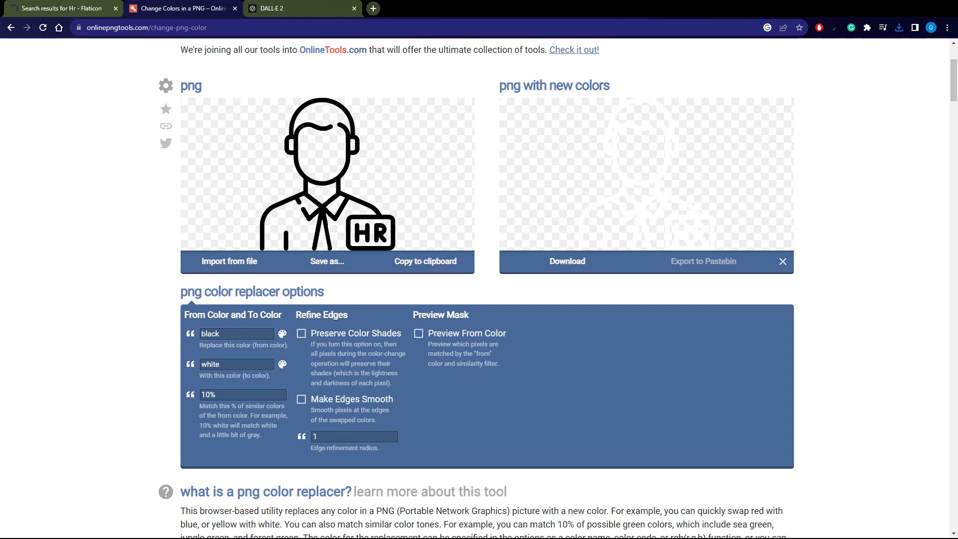
Switch back to Power BI Desktop and insert the recolored HR icon from Downloads as an image.
key("alt+Tab")
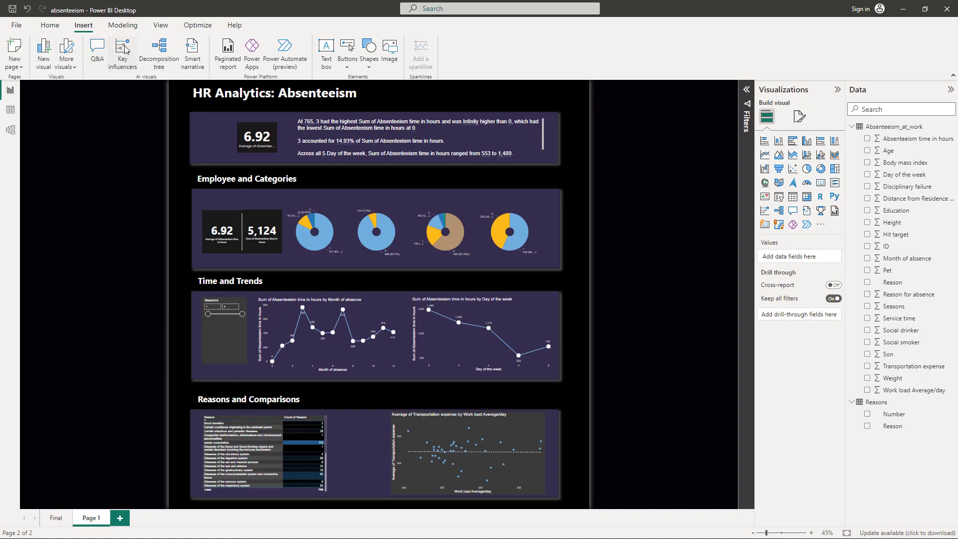
left_click(389, 49)
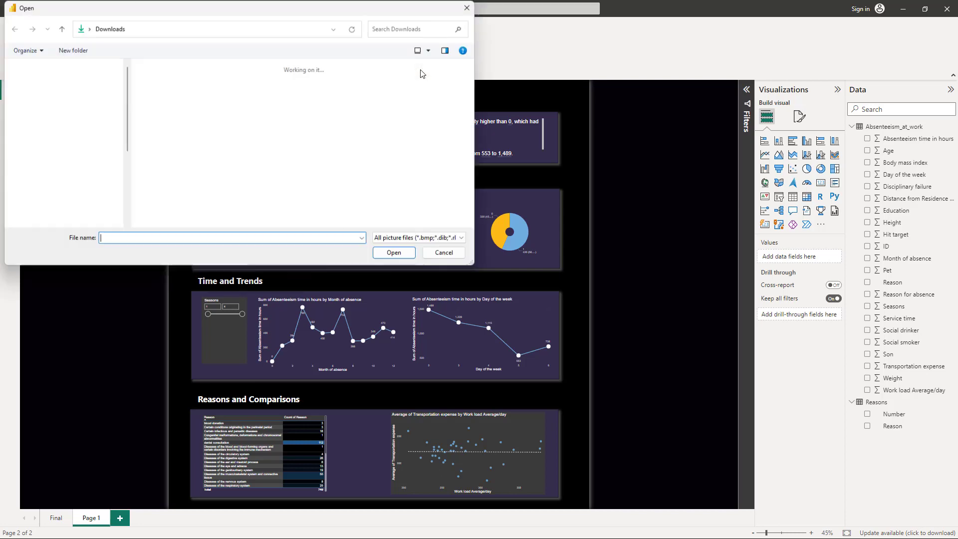
double_click(161, 104)
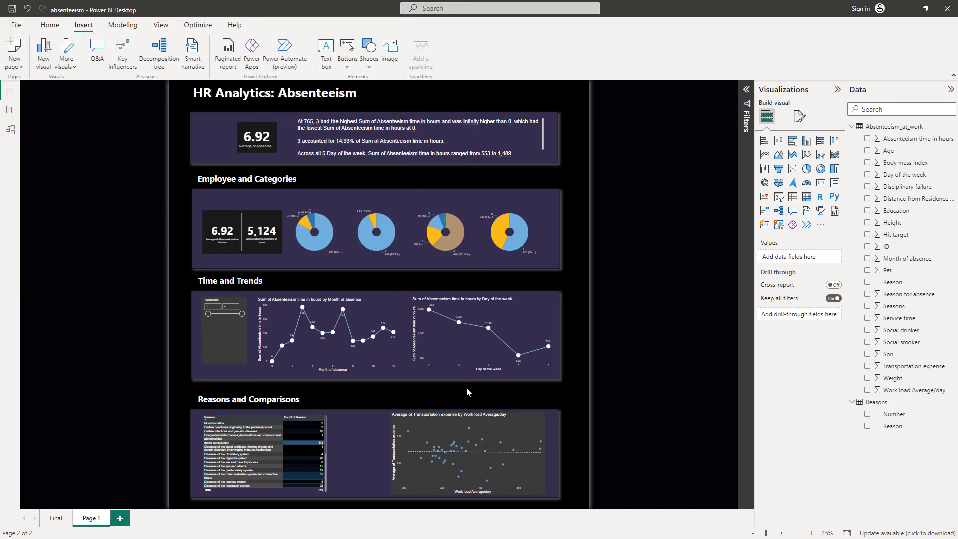
Shrink the HR icon and place it beside the 6.92 average card in the first panel.
left_click_drag(250, 159, 230, 142)
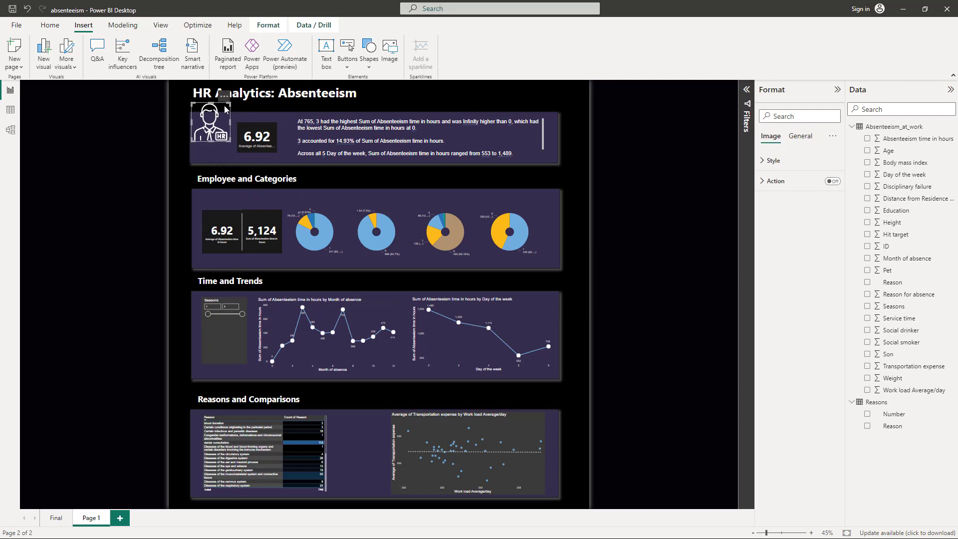
left_click_drag(225, 109, 229, 118)
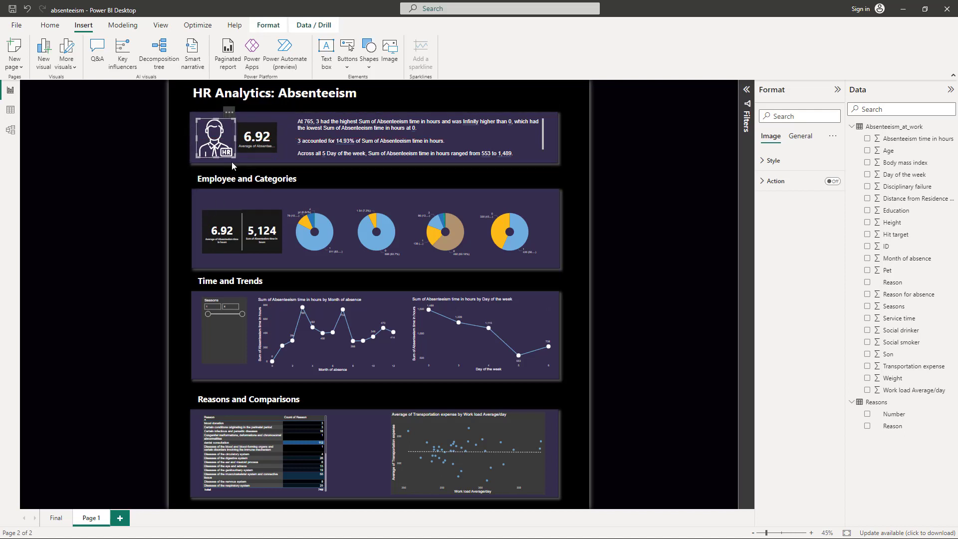
left_click_drag(235, 158, 225, 153)
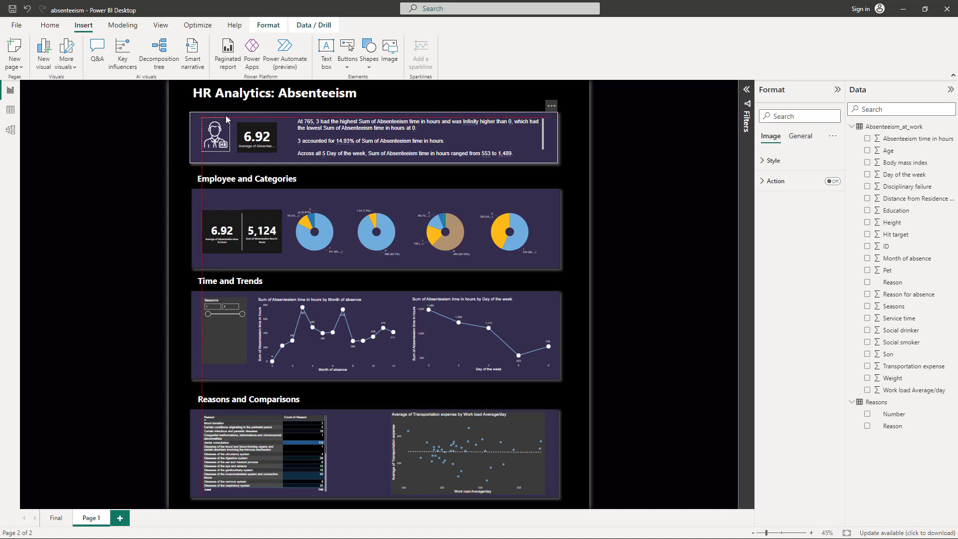
left_click(125, 132)
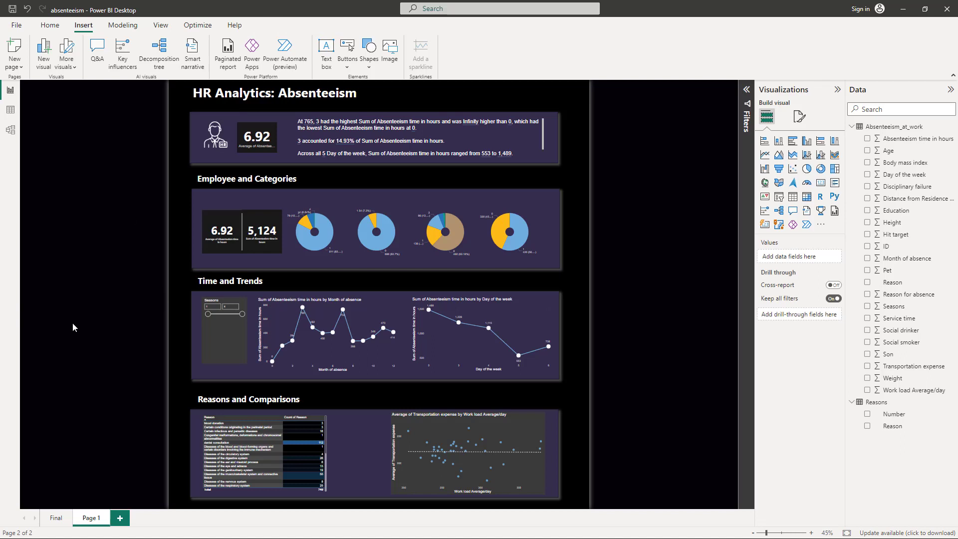
Examine the Final page's layout, including its panel colors, section heading icons and the reasons table's styling.
left_click(369, 141)
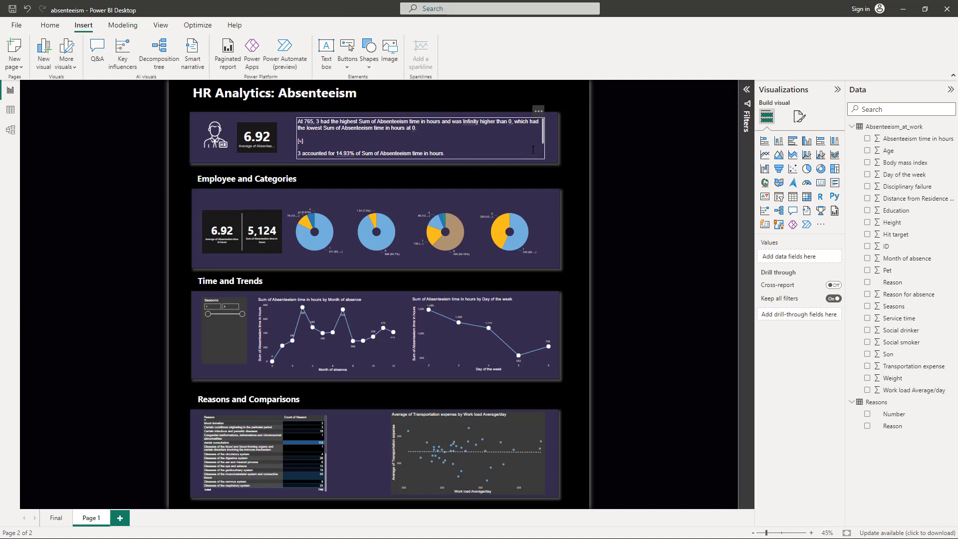
left_click(103, 291)
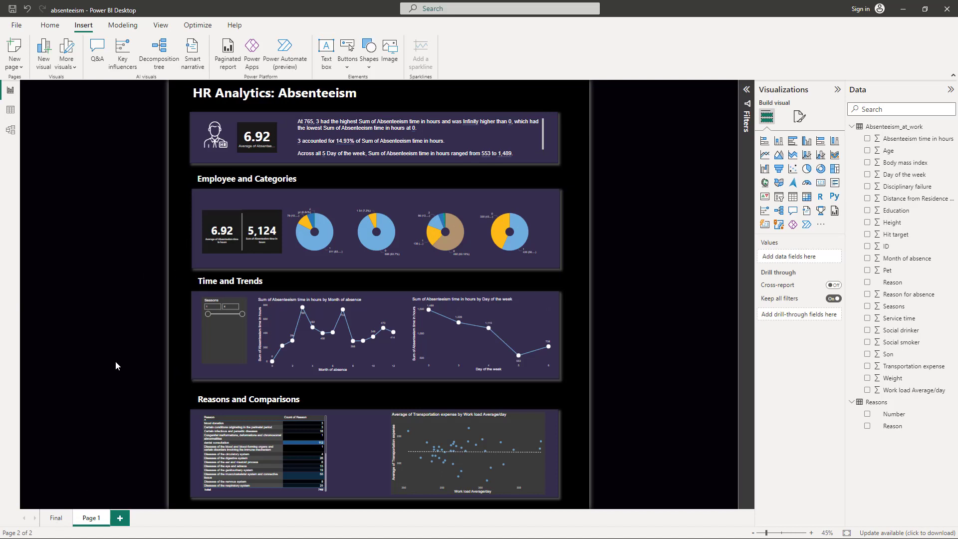
left_click(55, 520)
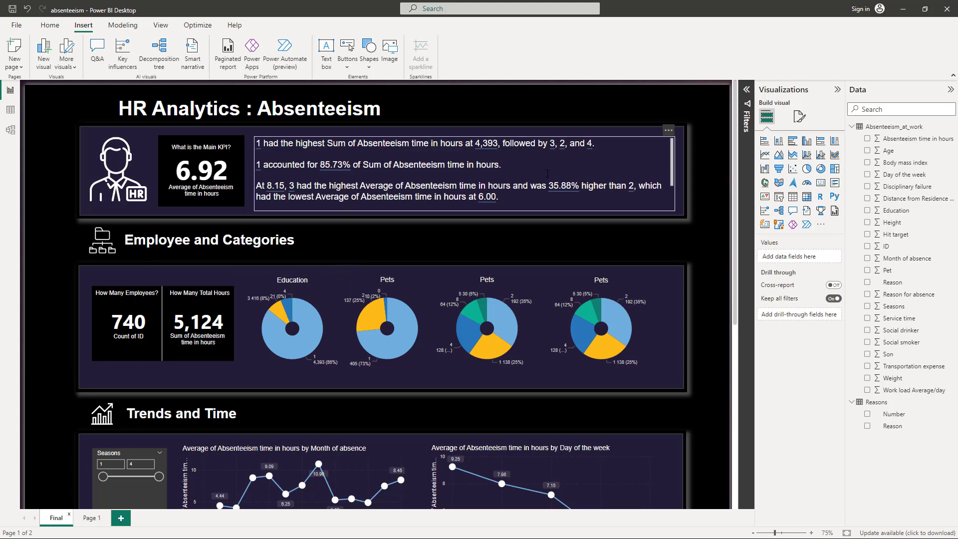
scroll(420, 377, "down", 6)
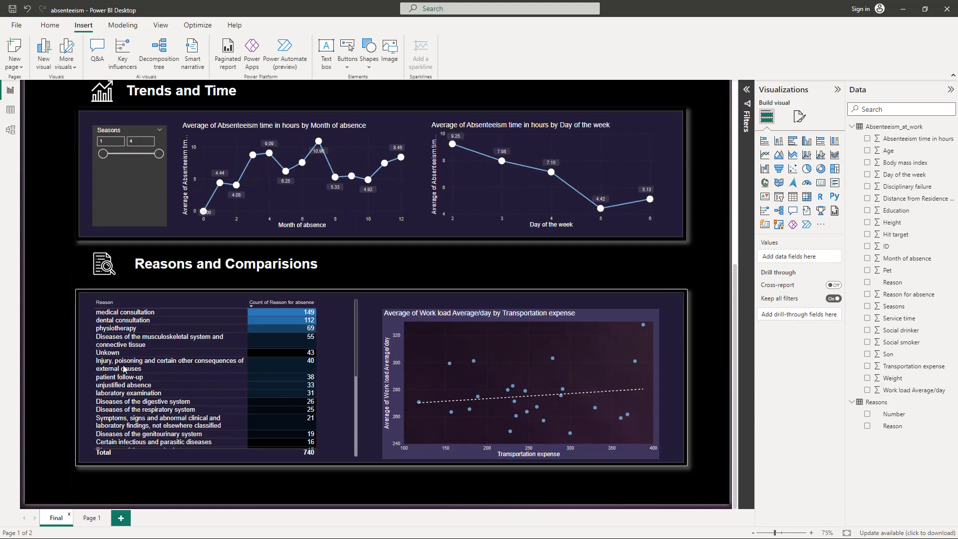
scroll(62, 339, "up", 6)
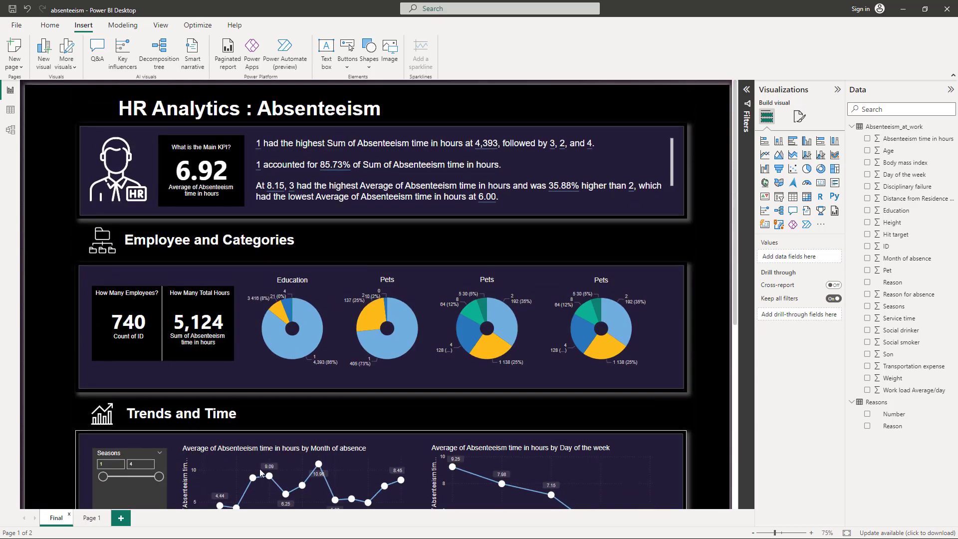
left_click(100, 251)
scroll(87, 345, "down", 6)
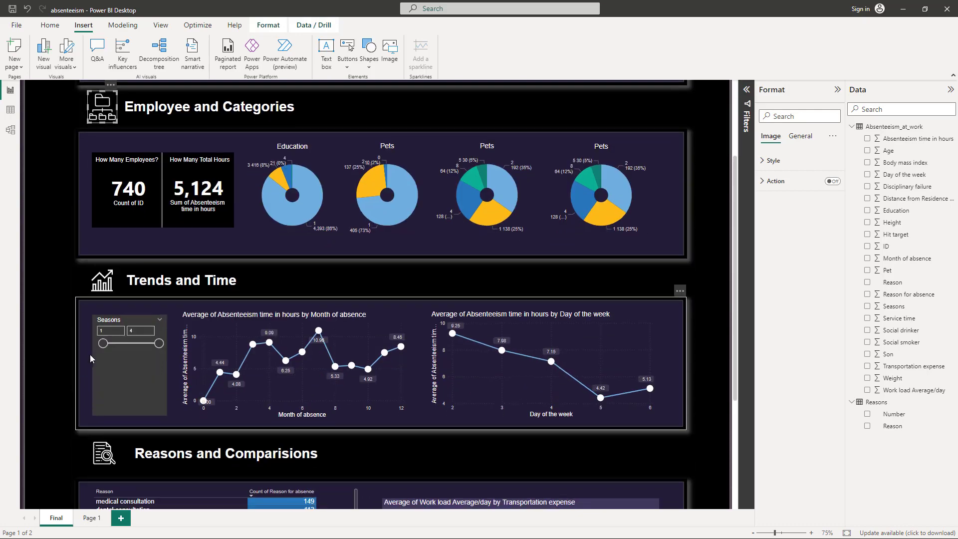
scroll(105, 255, "up", 5)
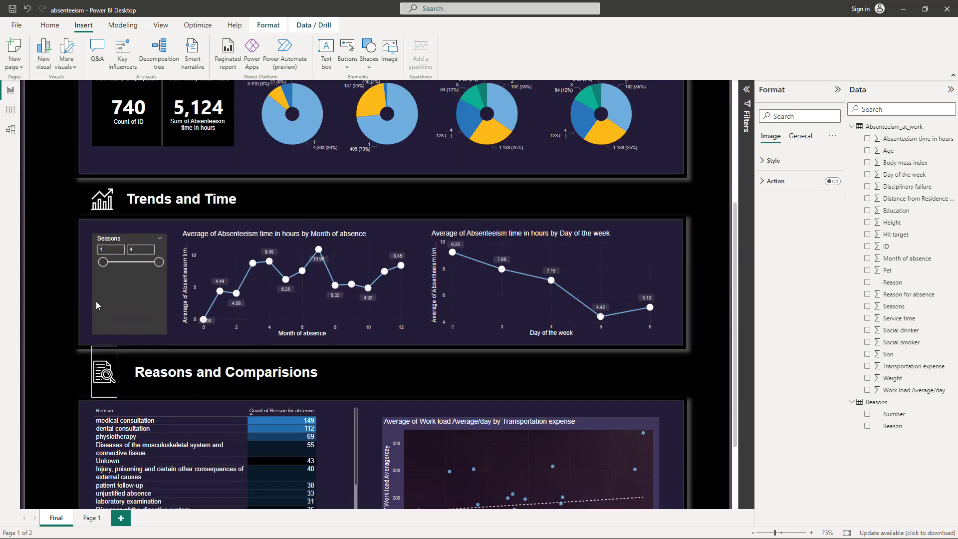
scroll(115, 374, "down", 3)
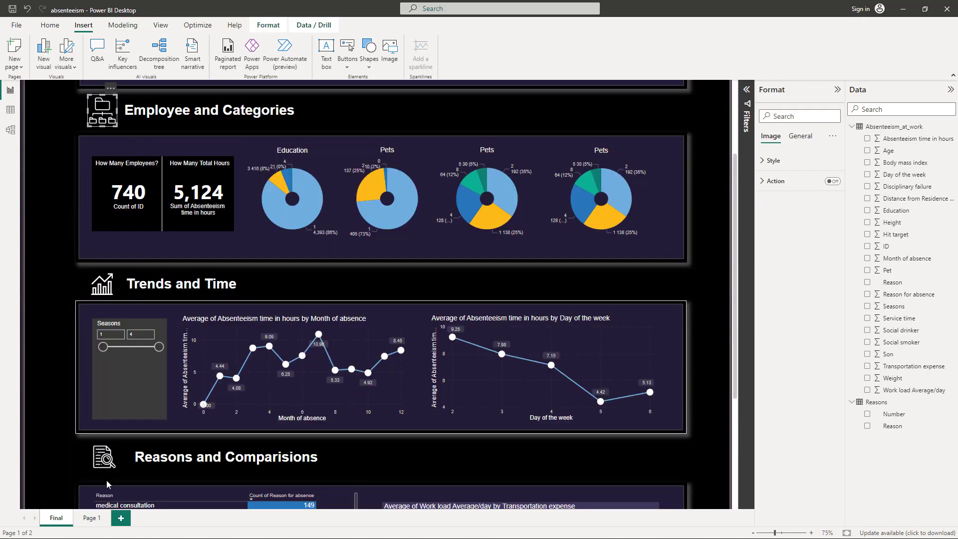
Return to Page 1 and raise the fill transparency of all four section background panels together for a darker purple.
left_click(91, 517)
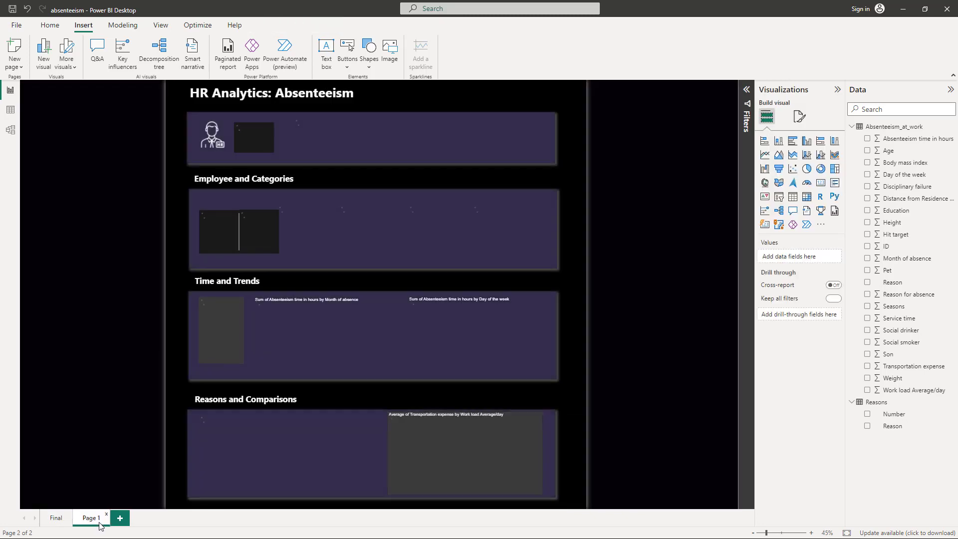
left_click(196, 112)
left_click(207, 194, "ctrl")
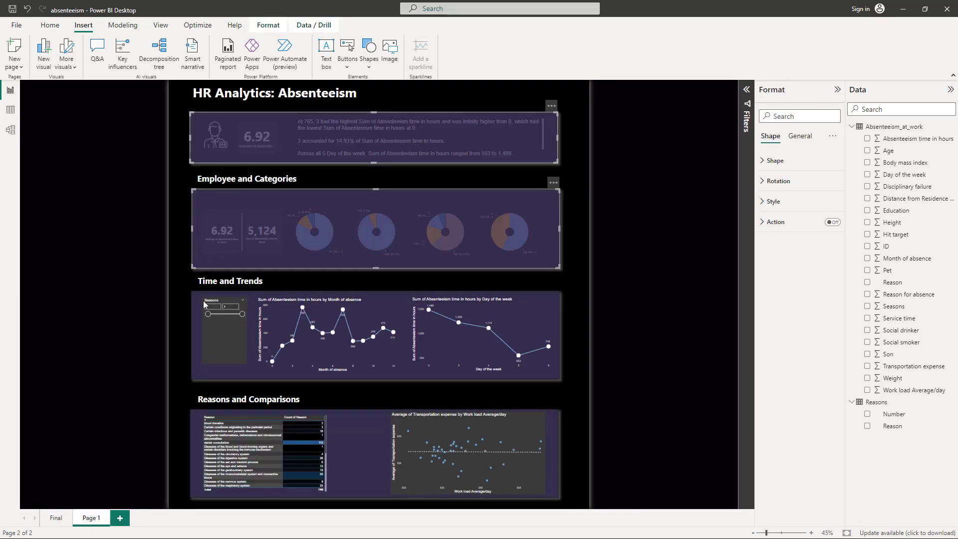
left_click(199, 316, "ctrl")
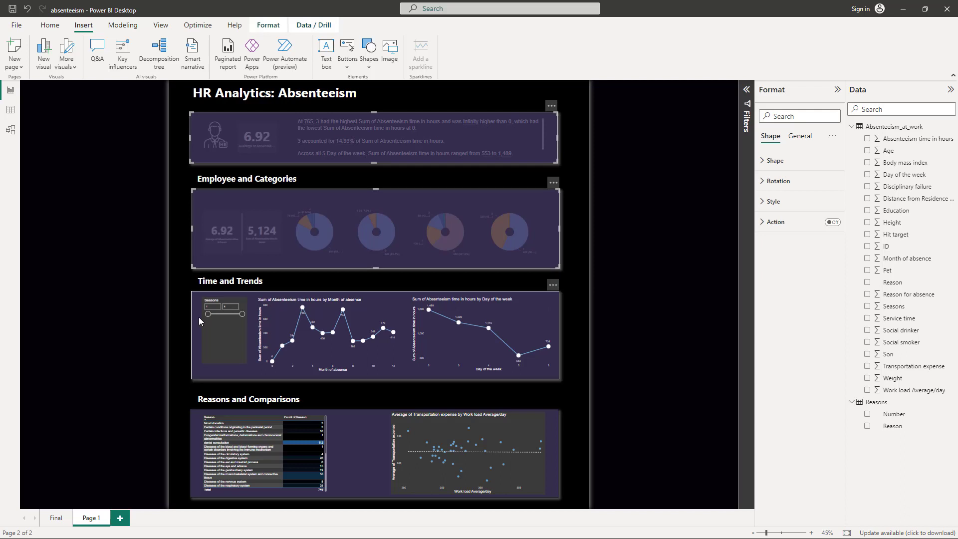
left_click(192, 418, "ctrl")
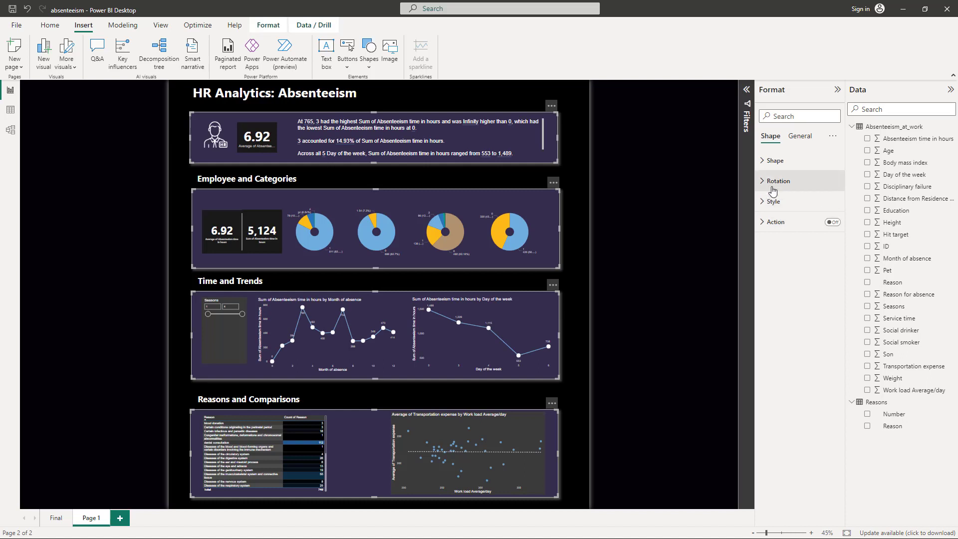
left_click(797, 142)
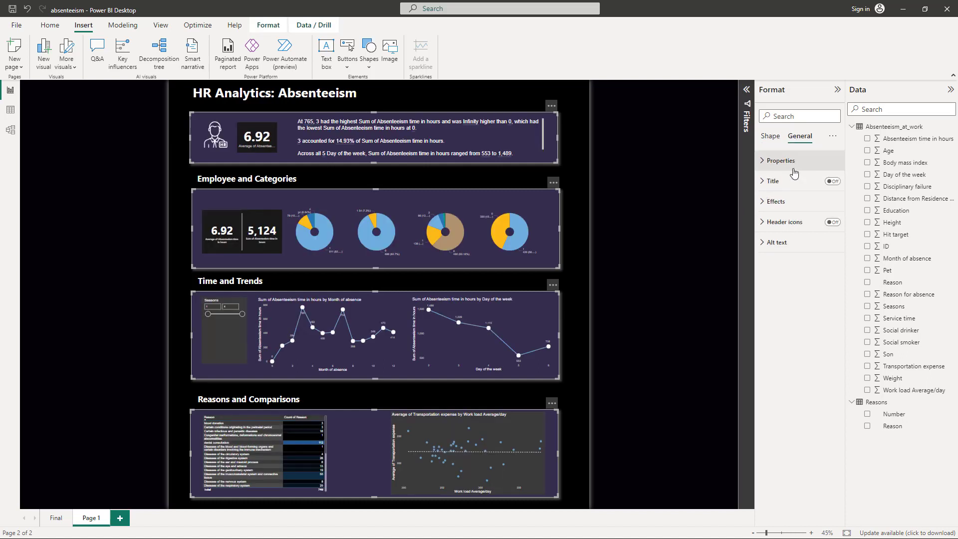
left_click(777, 201)
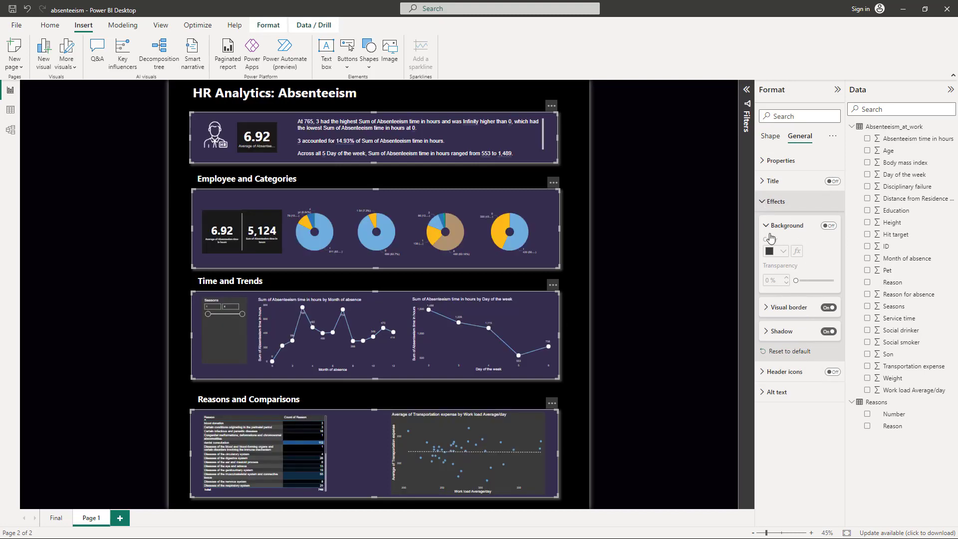
left_click(770, 137)
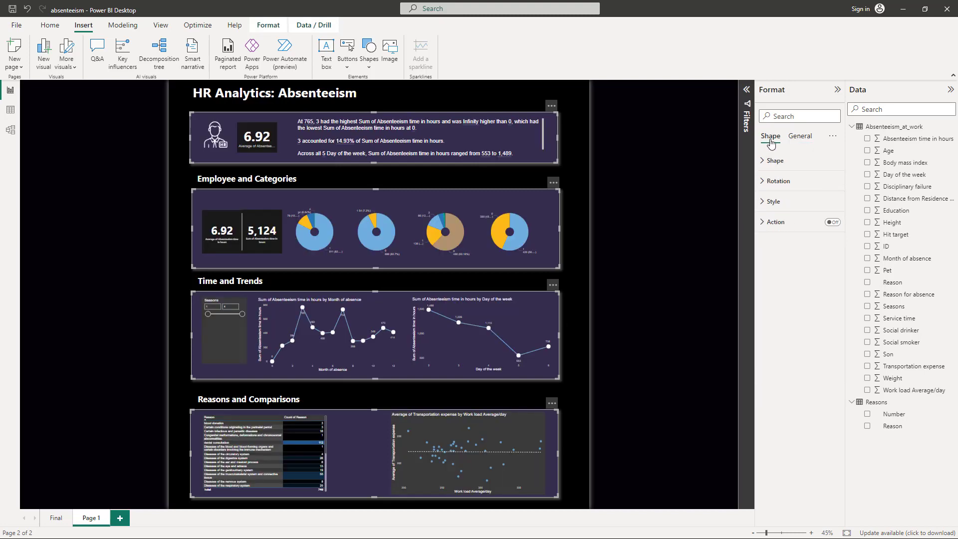
left_click(769, 167)
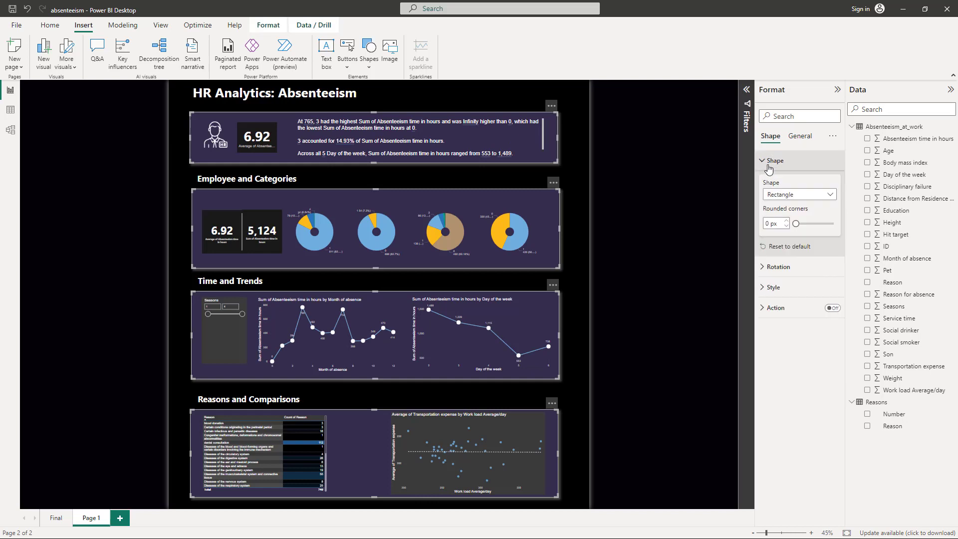
left_click(771, 288)
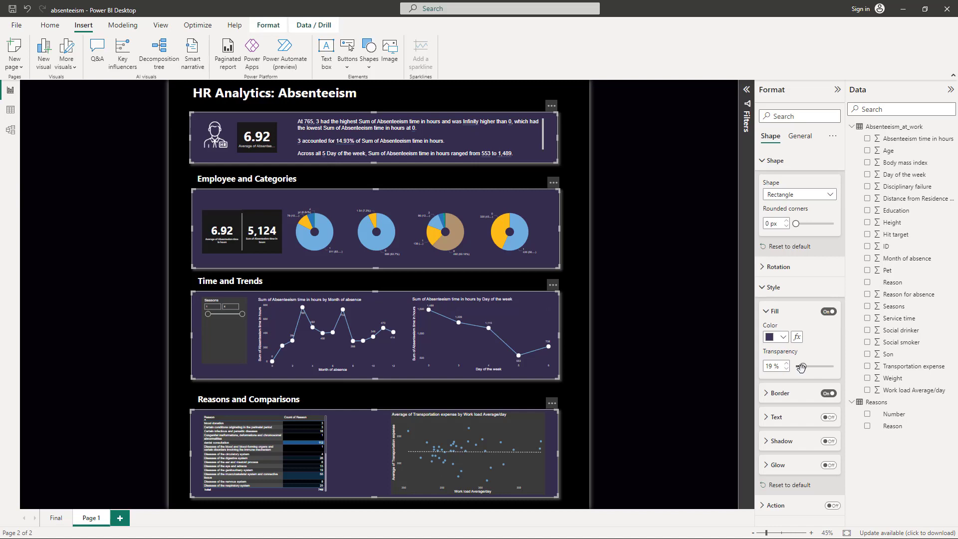
mouse_move(801, 366)
left_mouse_down()
mouse_move(822, 367)
mouse_move(802, 366)
left_mouse_up()
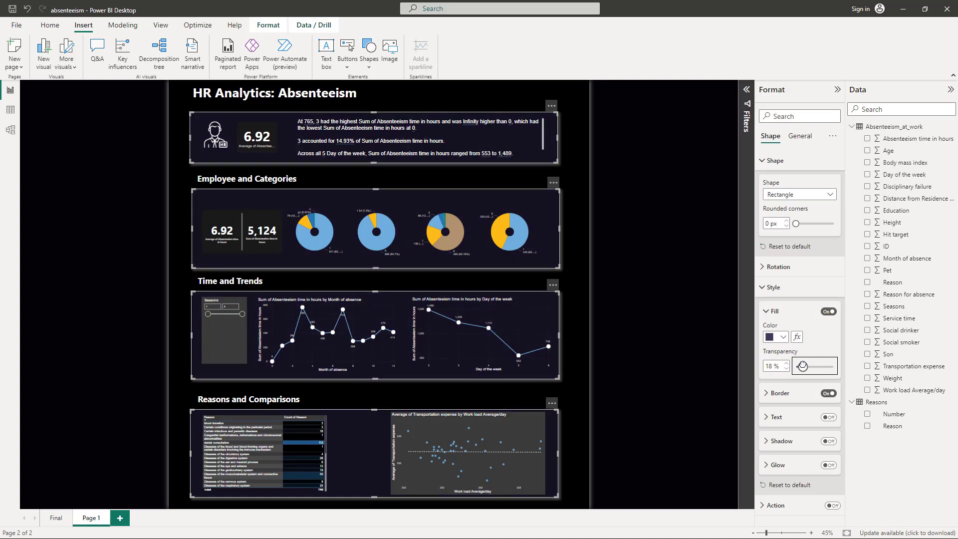
left_click_drag(802, 366, 803, 366)
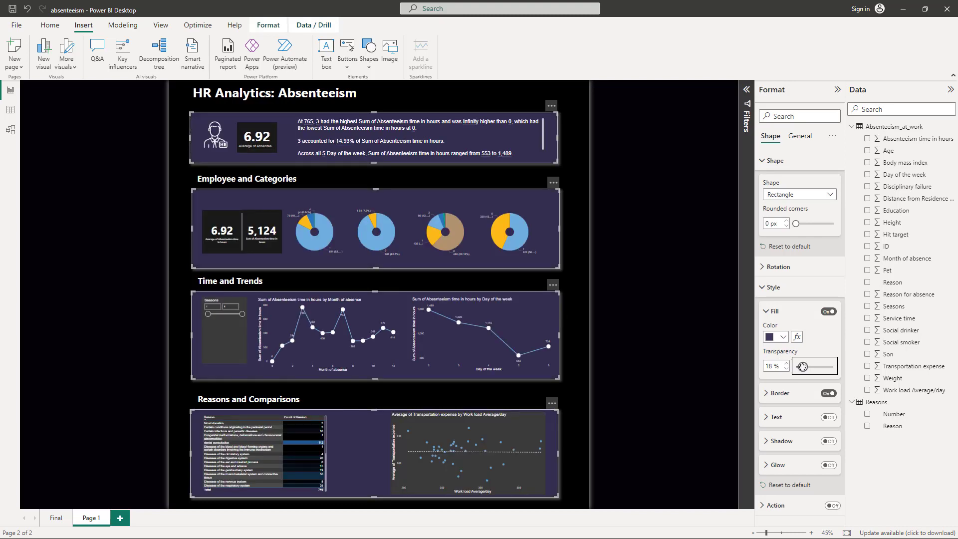
left_click(476, 381)
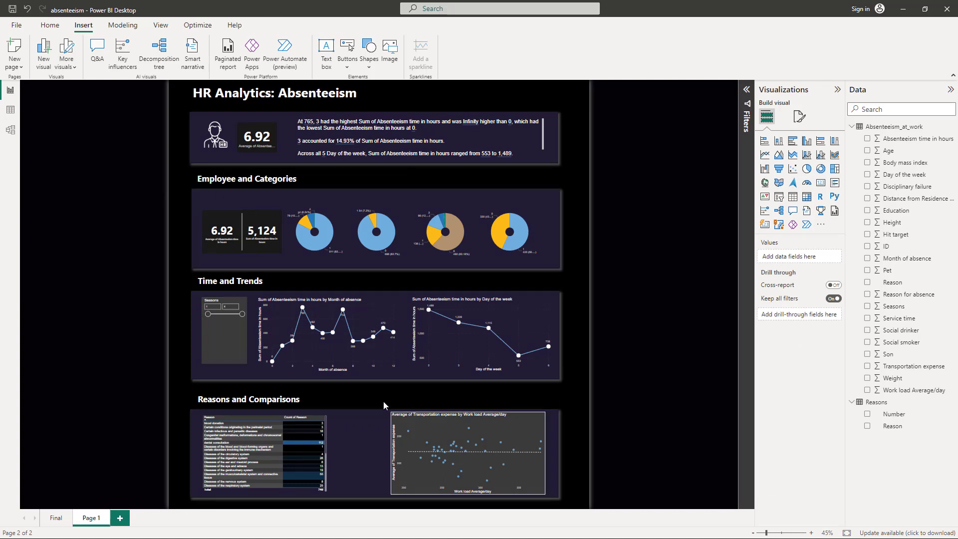
Sort the table in the Reasons and Comparisons panel by Count of Reason in descending order.
left_click(241, 417)
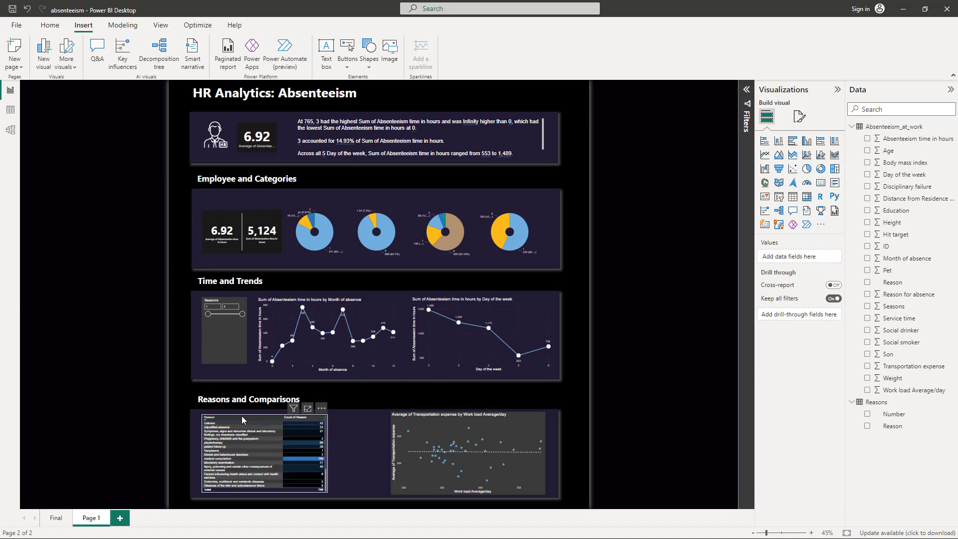
left_click(799, 116)
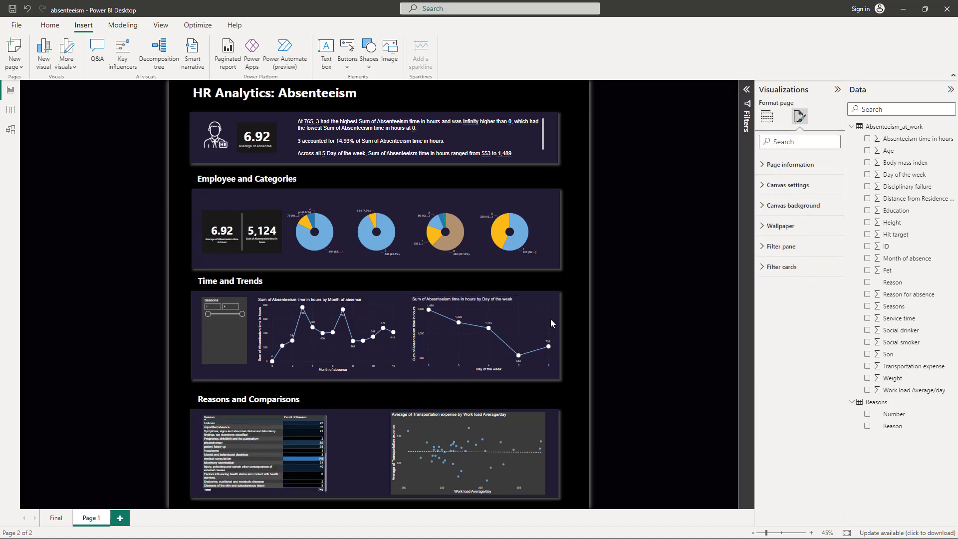
left_click(319, 417)
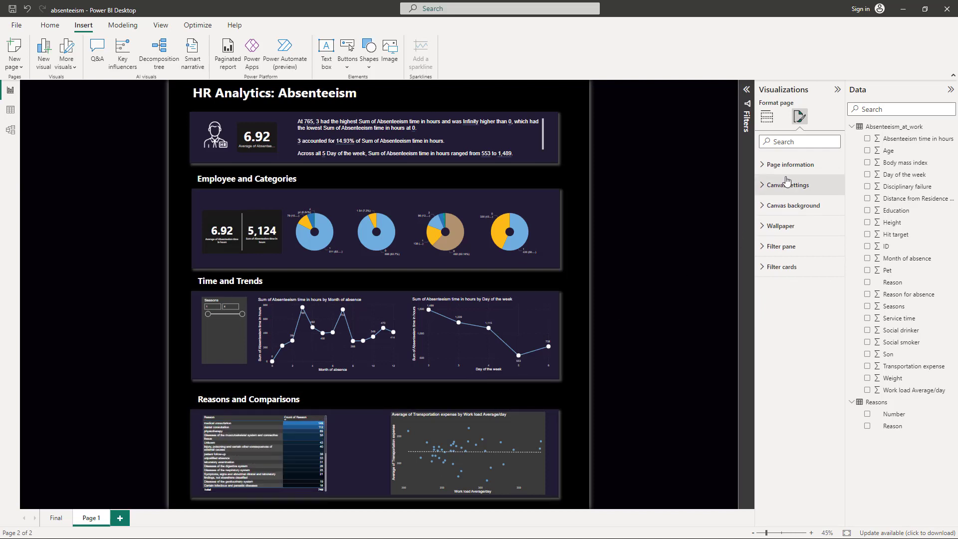
Set the reasons table's style preset to None and deselect the table.
left_click(328, 423)
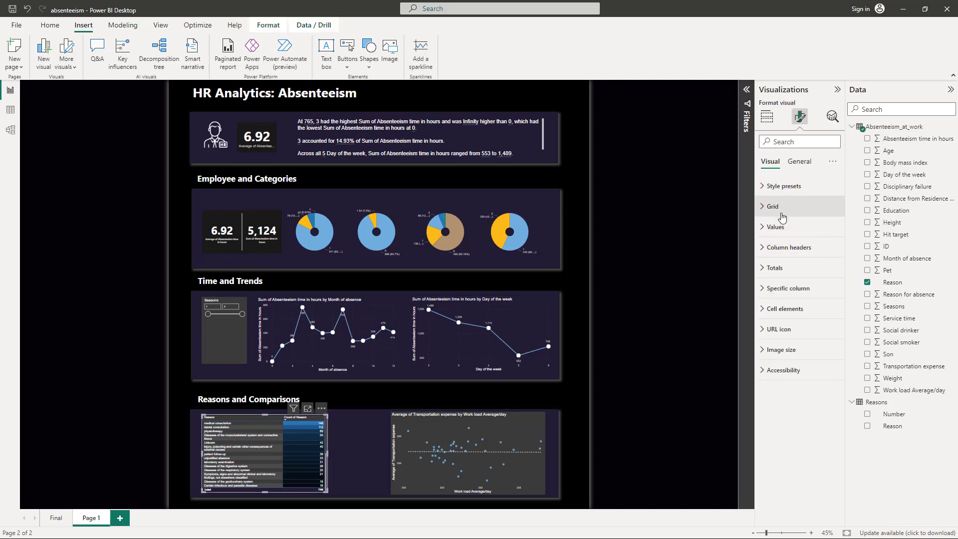
left_click(785, 186)
left_click(805, 214)
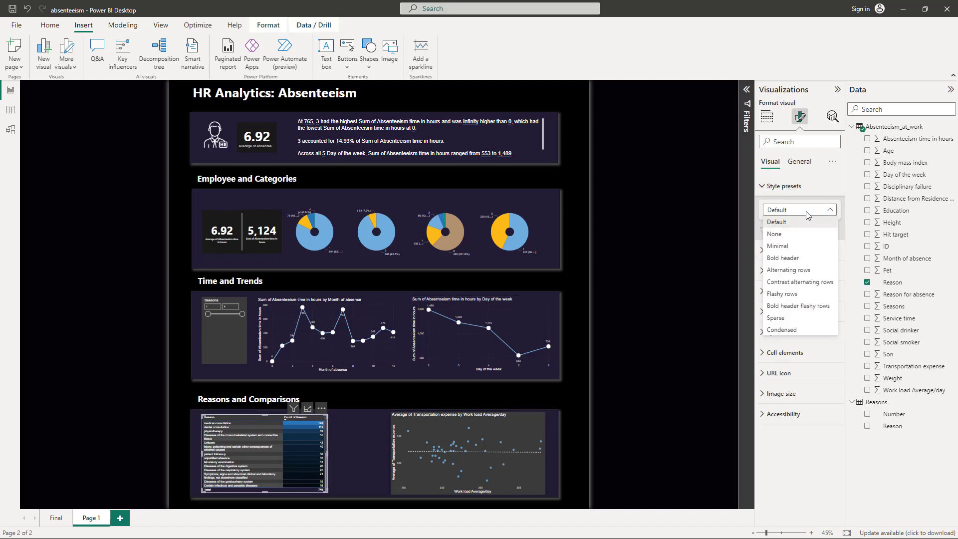
left_click(794, 237)
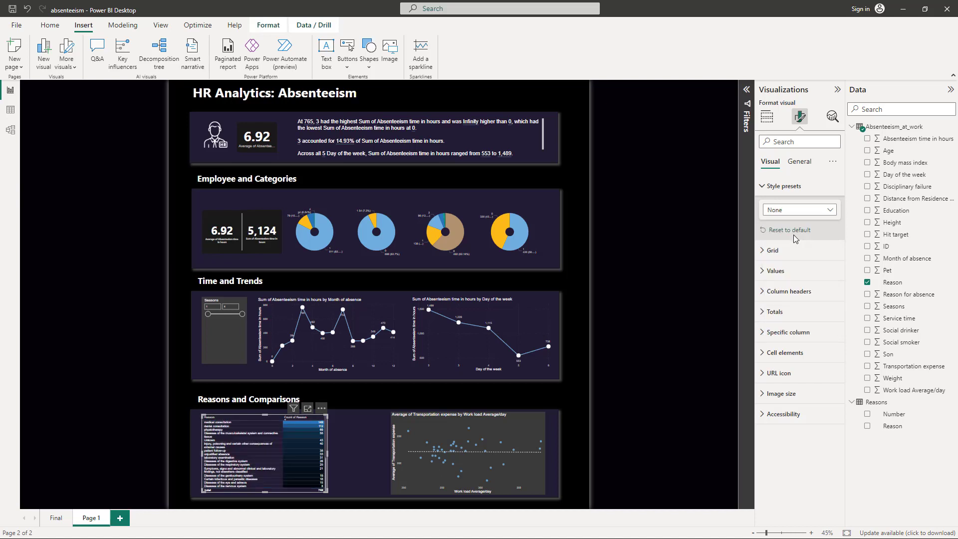
left_click(146, 417)
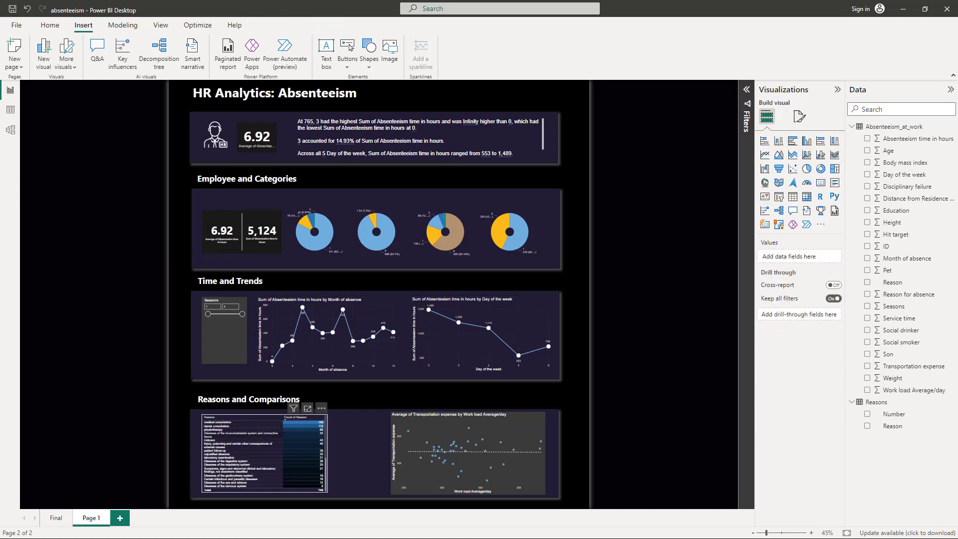
left_click(415, 418)
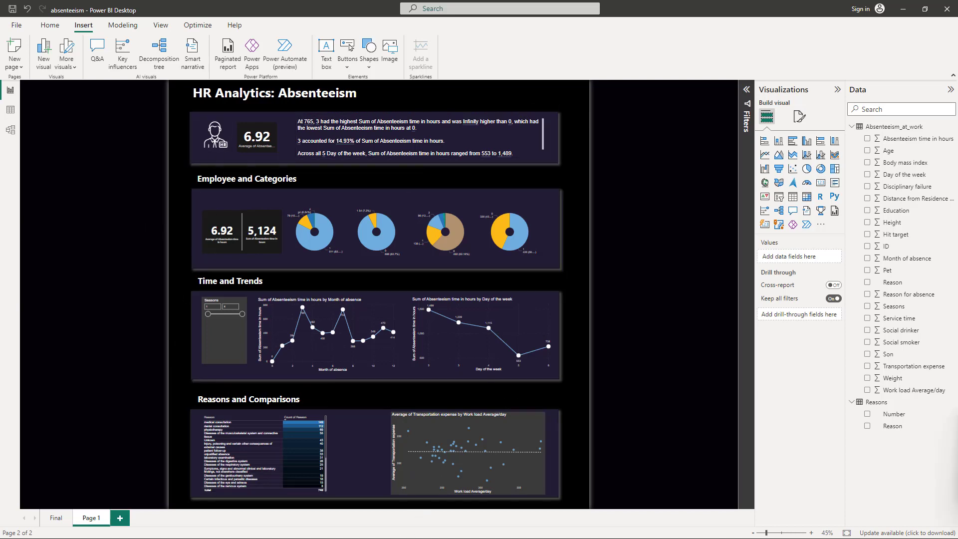
Switch to the browser, go through the OpenAI login from the DALL·E 2 page, and open the DALL·E app.
key("alt+Tab")
left_click(327, 8)
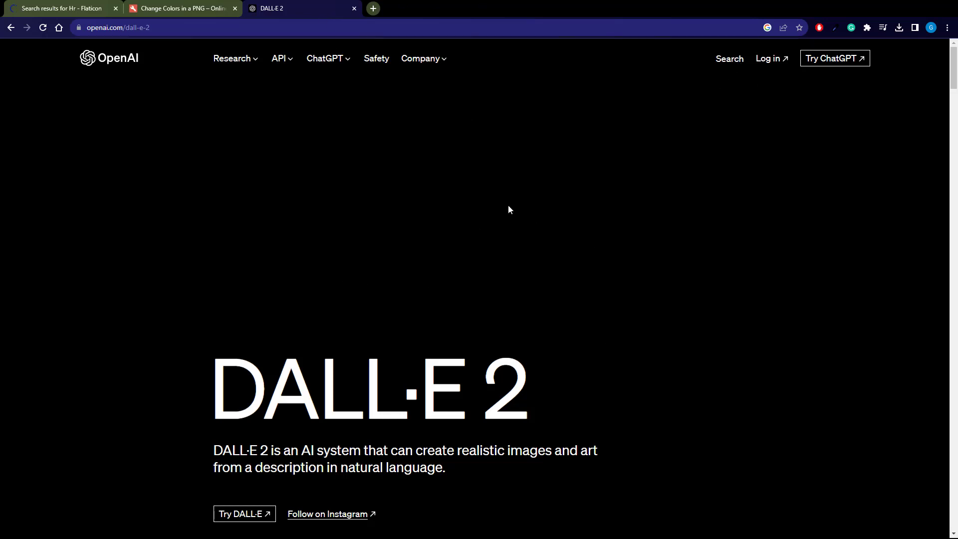
left_click(768, 61)
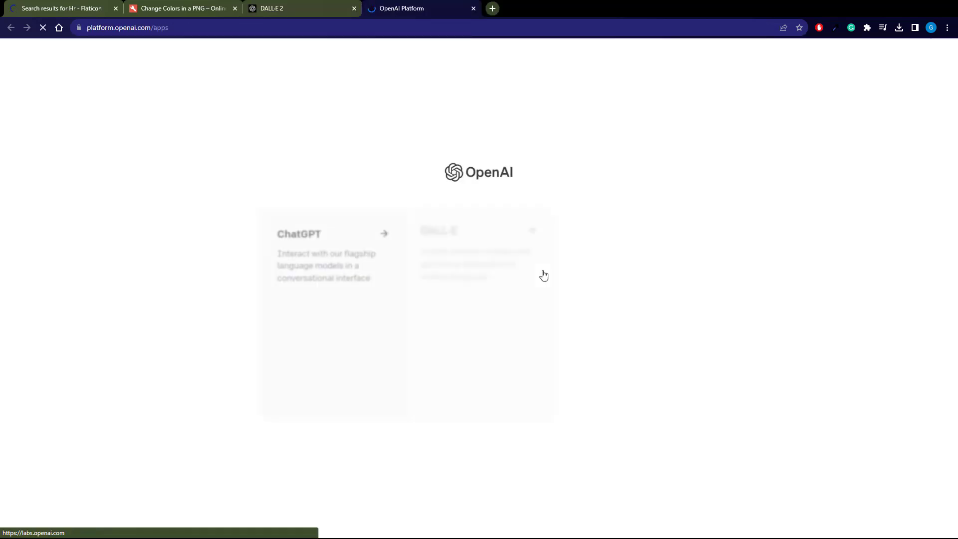
left_click(451, 262)
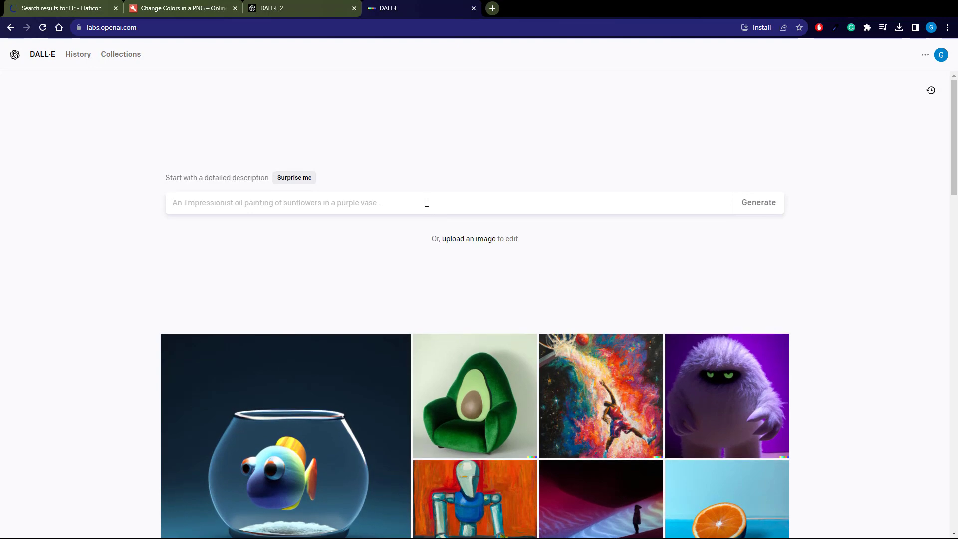
Generate DALL·E images from the prompt "give a very dark purple gradient background for power point".
type("gi")
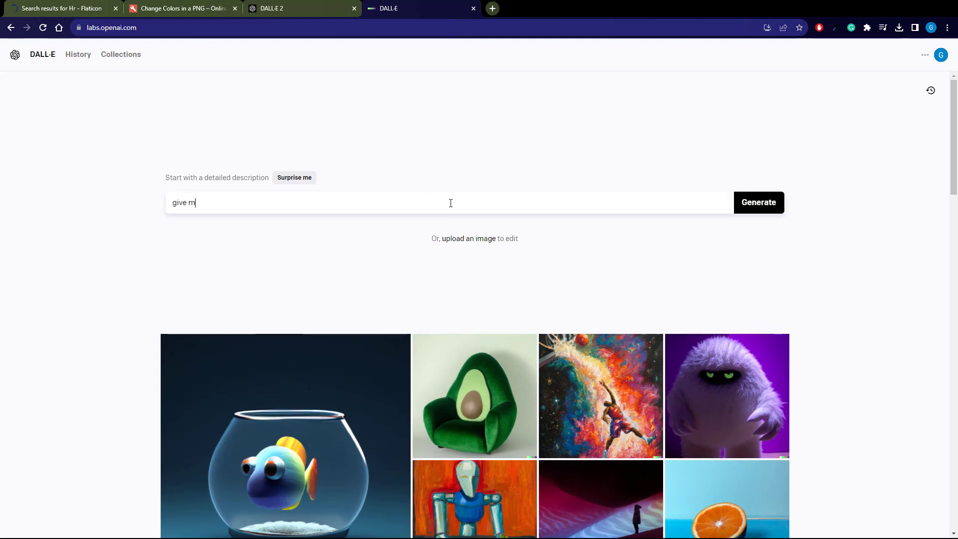
type("ve a dark purple gradient background for powr")
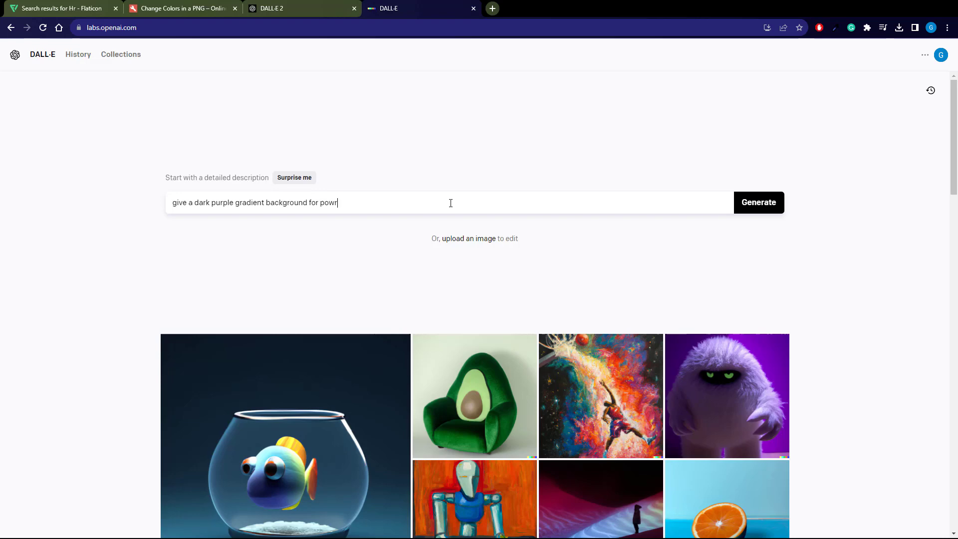
key("BackSpace")
type("erpoint")
left_click(195, 203)
type("very dark")
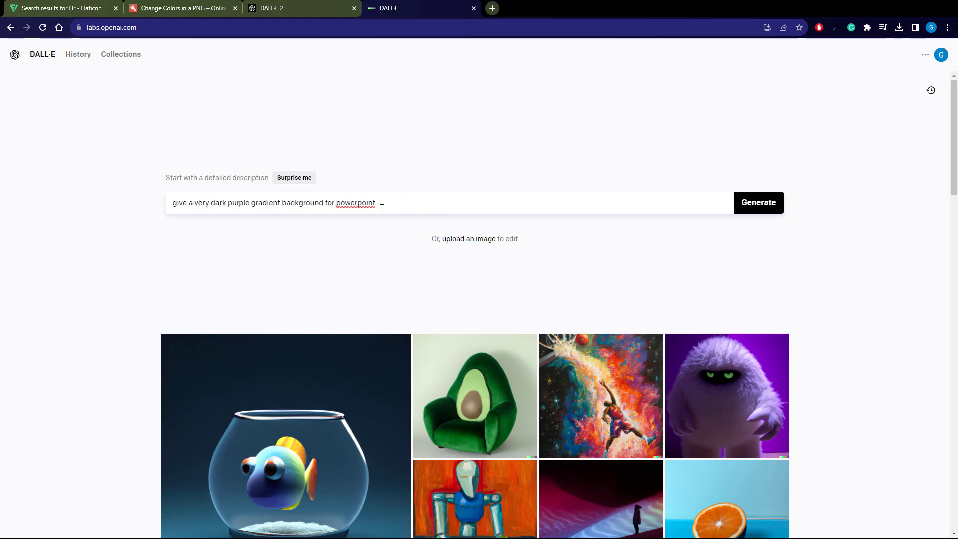
left_click(764, 211)
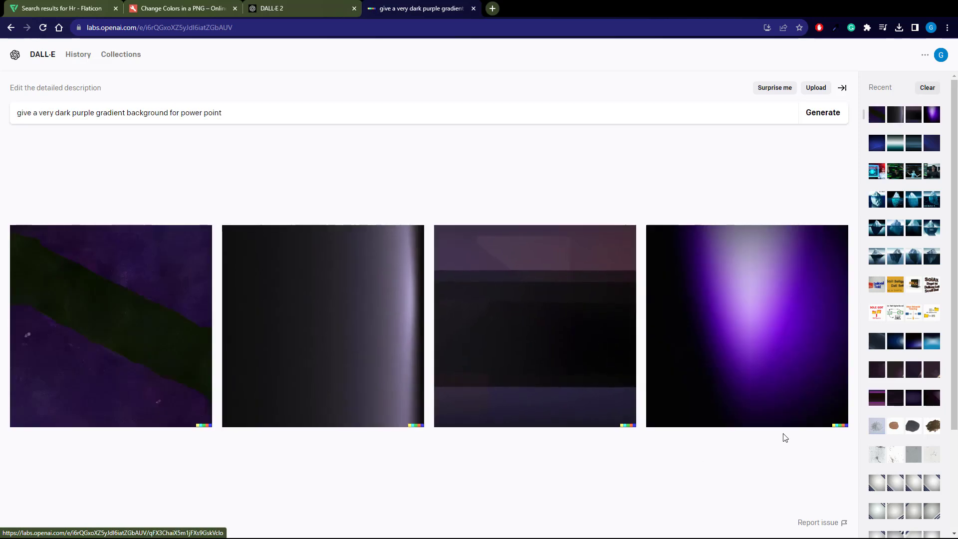
Download the third image from the earlier DALL·E generation of a black PowerPoint background with a gradient becoming dark purple at the bottom.
left_click(877, 368)
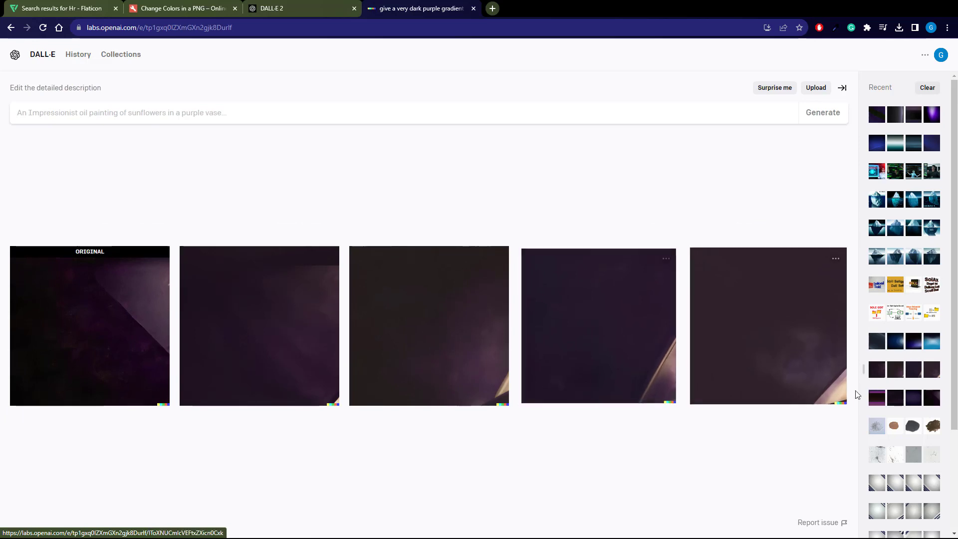
left_click(893, 398)
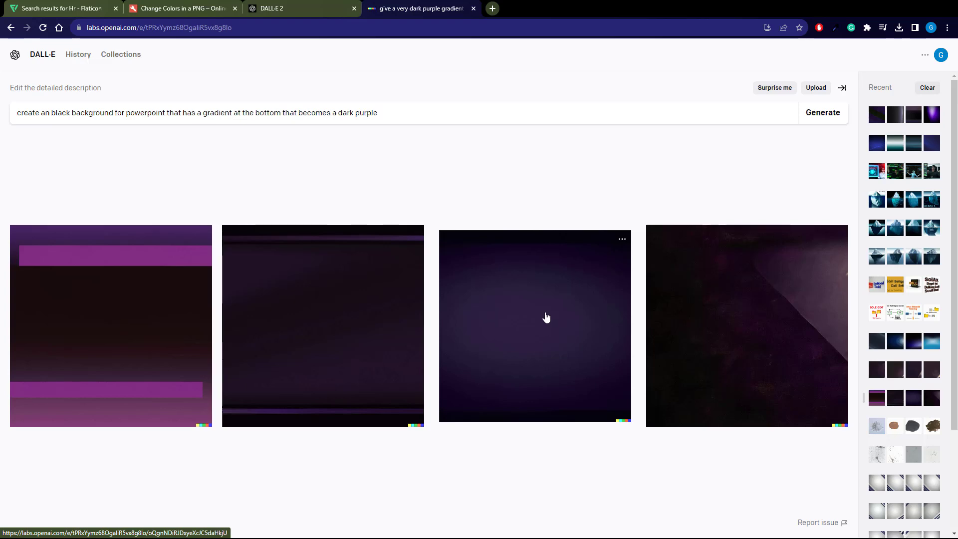
left_click(622, 240)
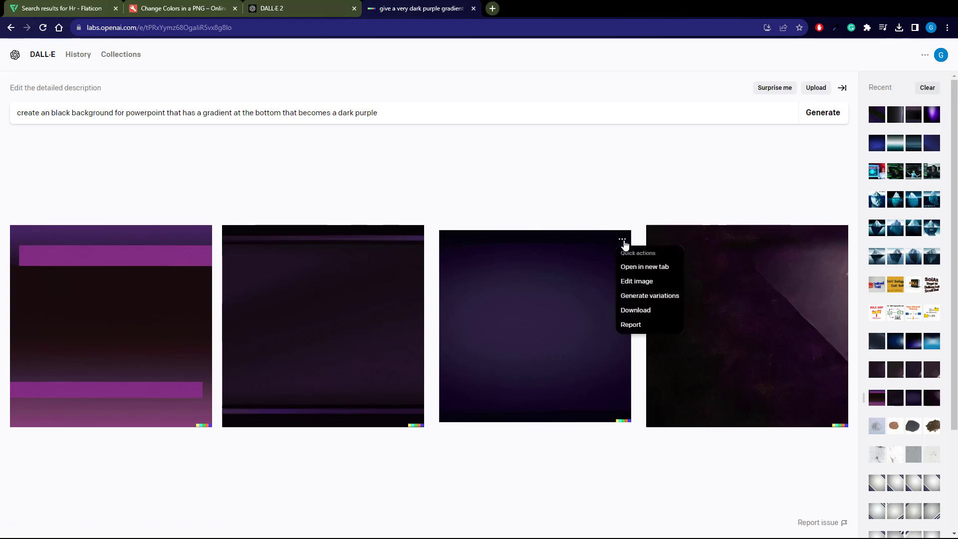
left_click(630, 311)
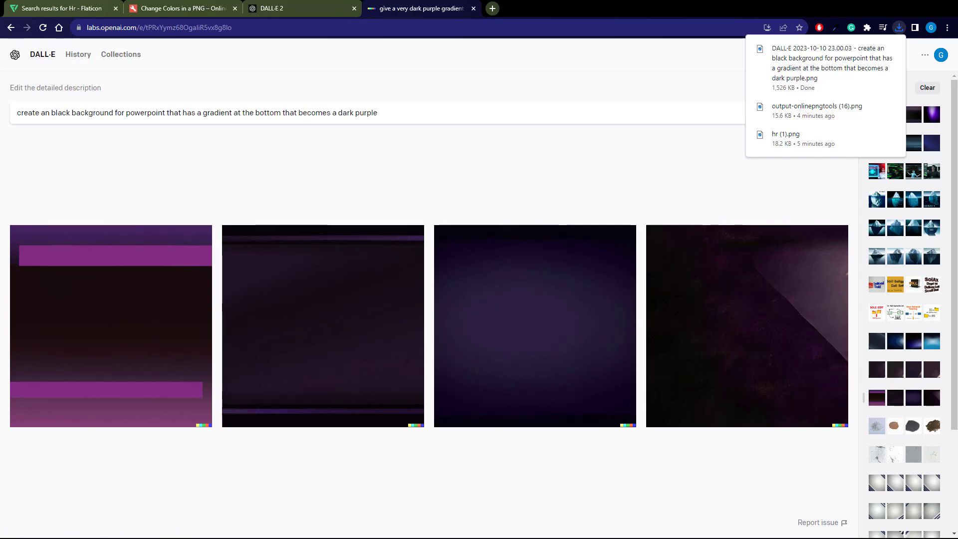
Switch to Power BI Desktop and set the downloaded DALL·E image as the transportation expense scatter chart's plot area background.
key("alt+Tab")
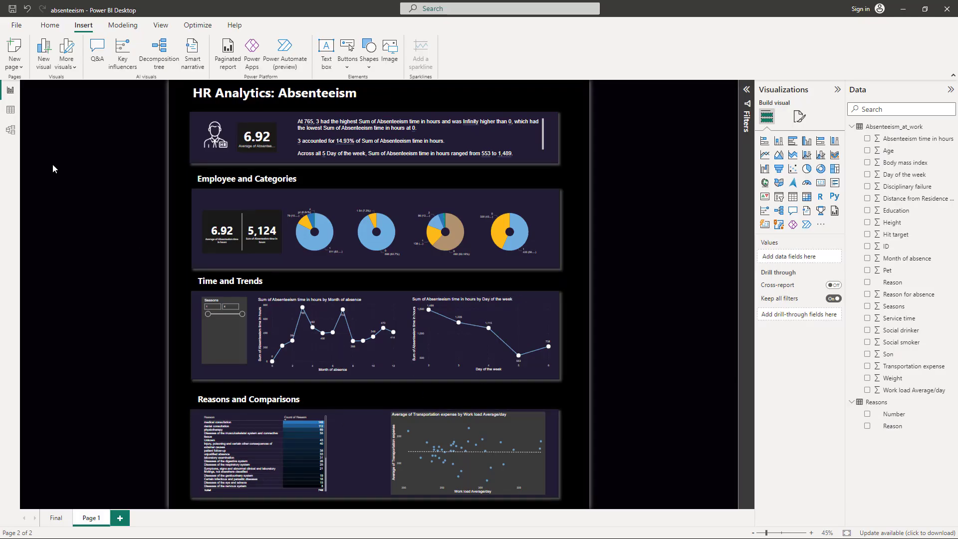
left_click(418, 421)
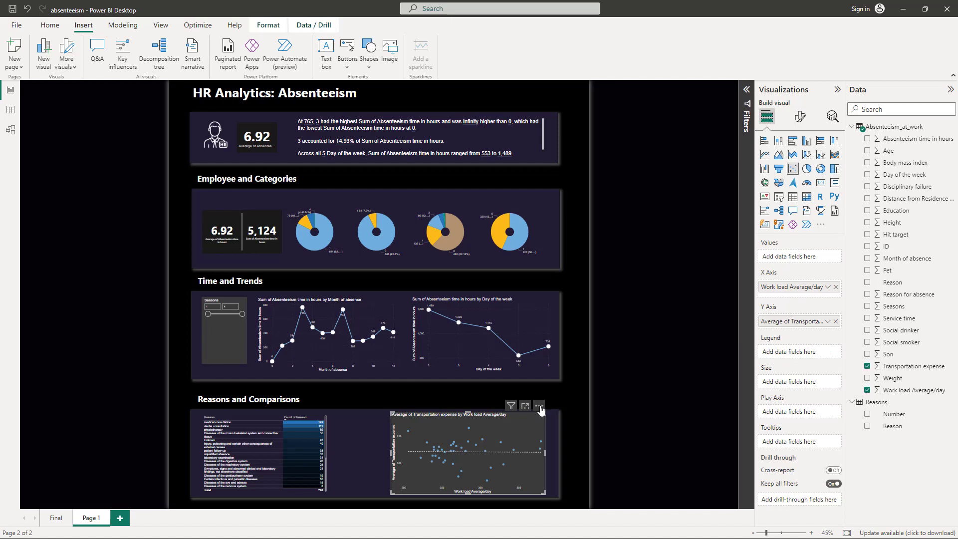
left_click(800, 117)
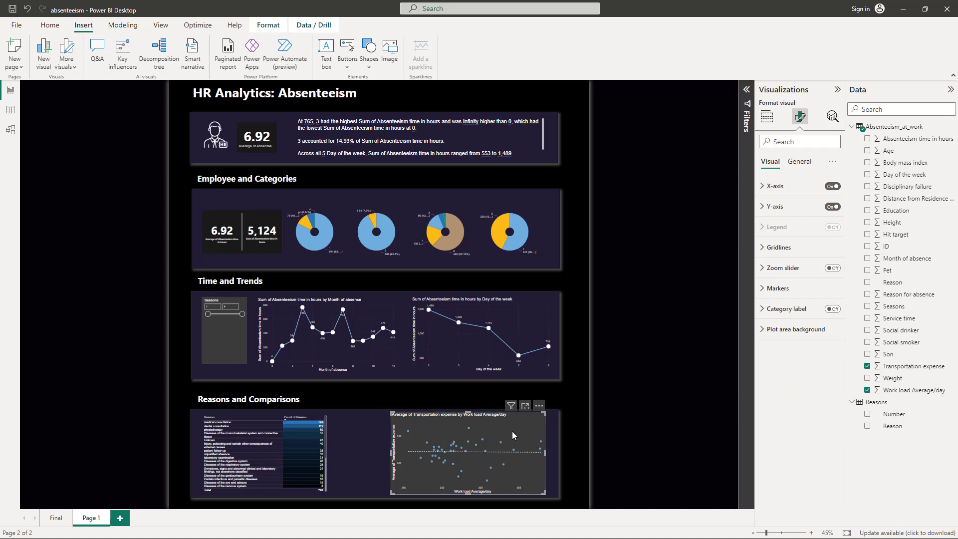
left_click(760, 331)
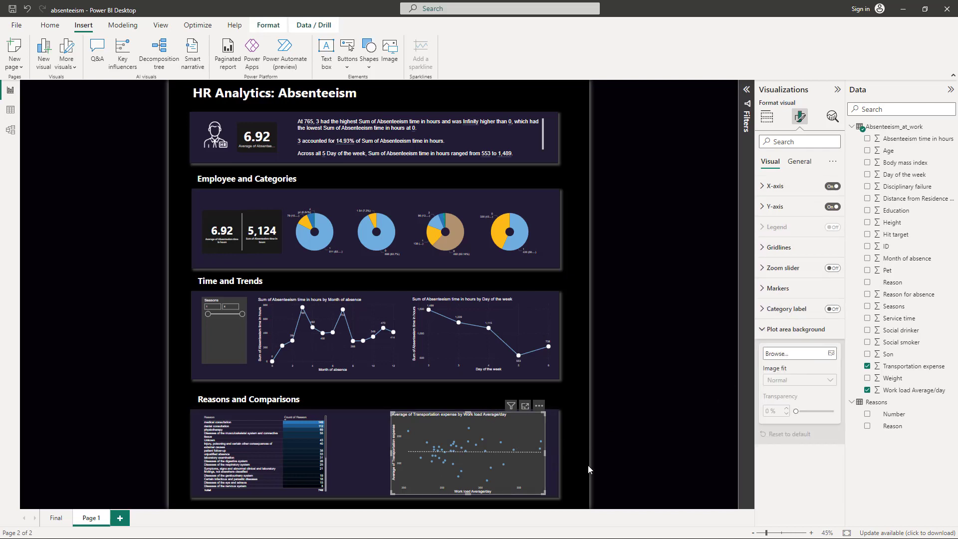
left_click(832, 357)
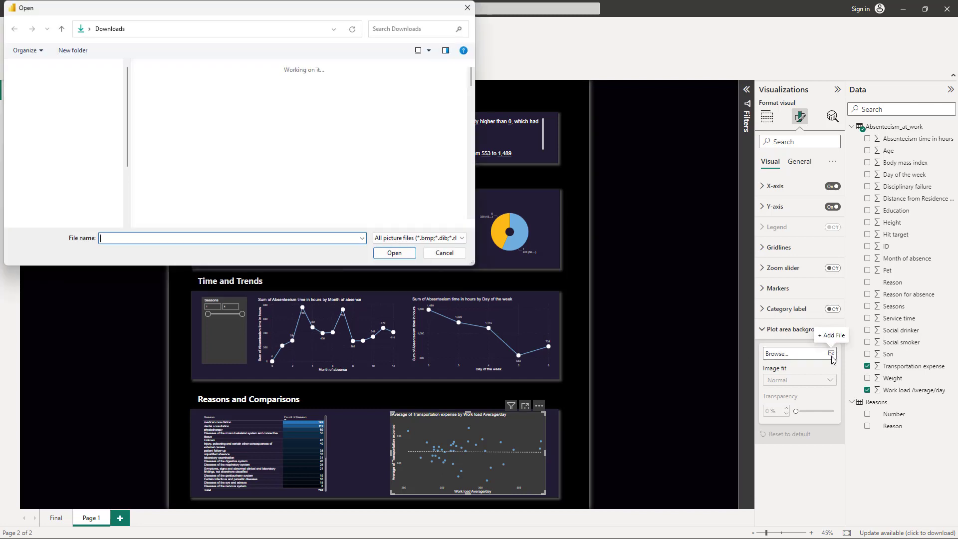
double_click(175, 95)
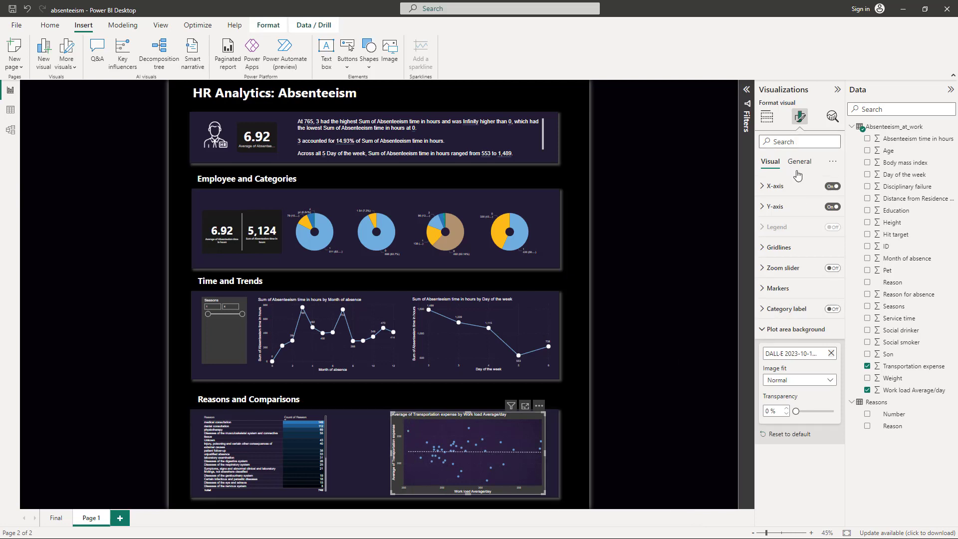
left_click(456, 418)
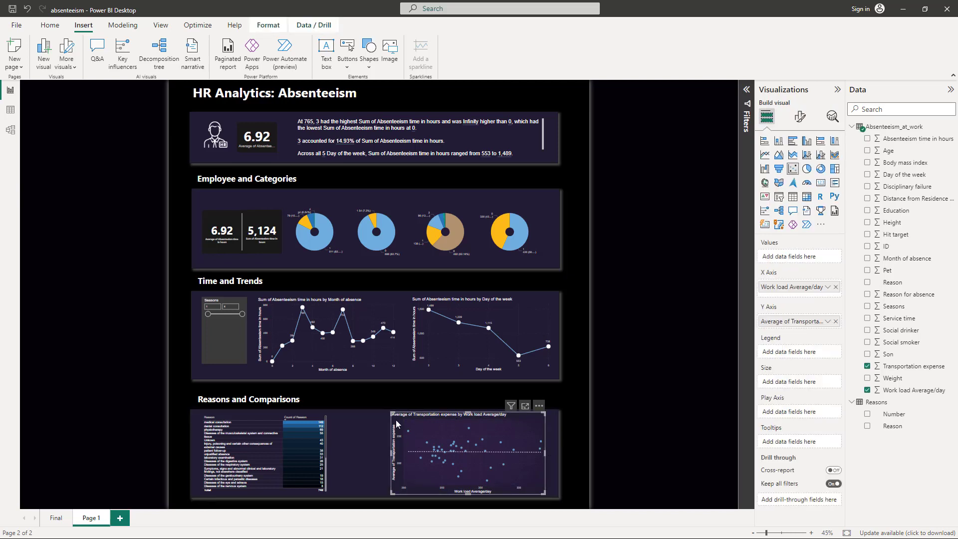
left_click(628, 250)
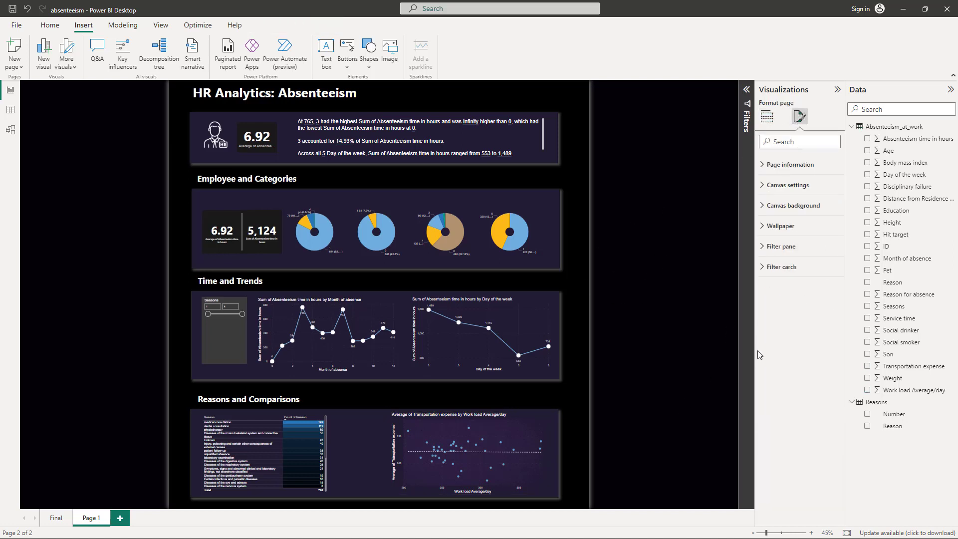
Set the downloaded DALL·E image as the wallpaper of Page 1.
left_click(767, 205)
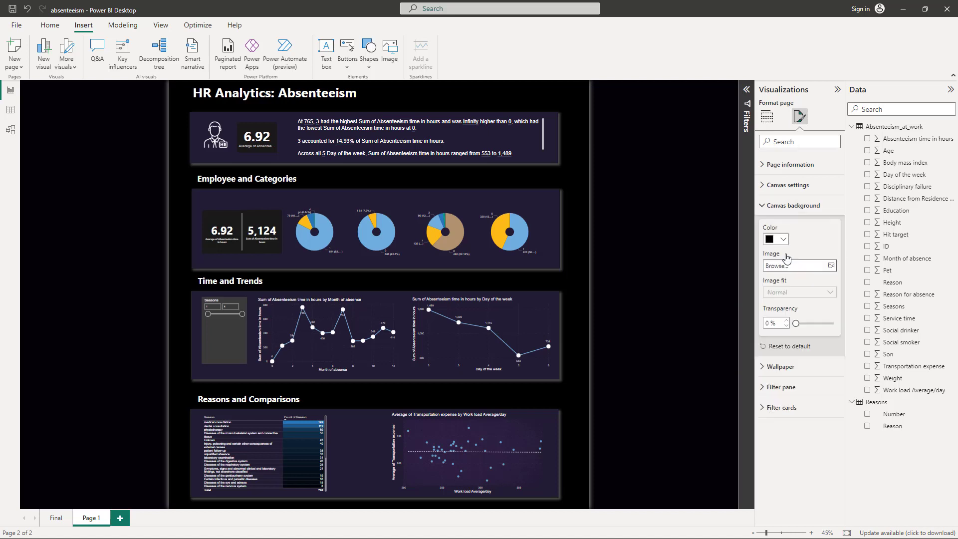
left_click(767, 205)
left_click(771, 226)
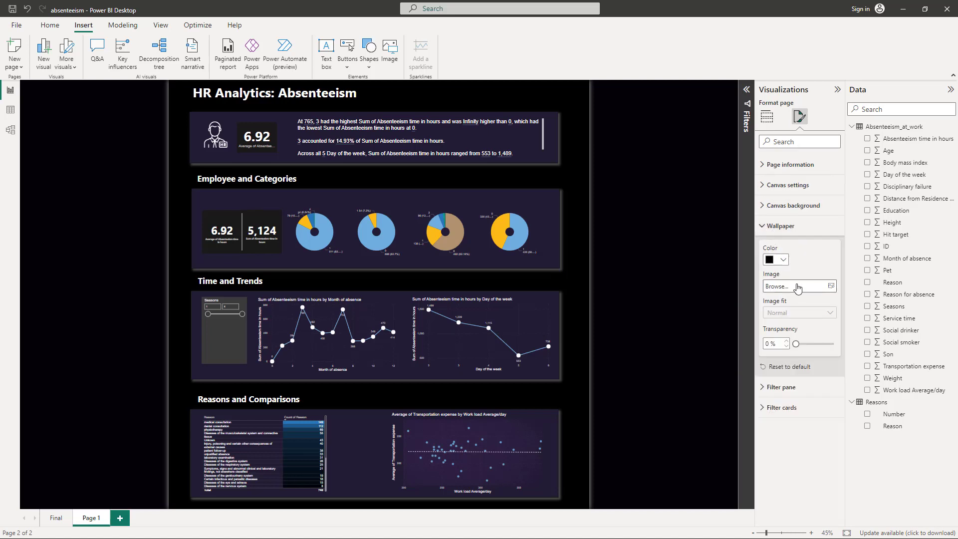
left_click(783, 260)
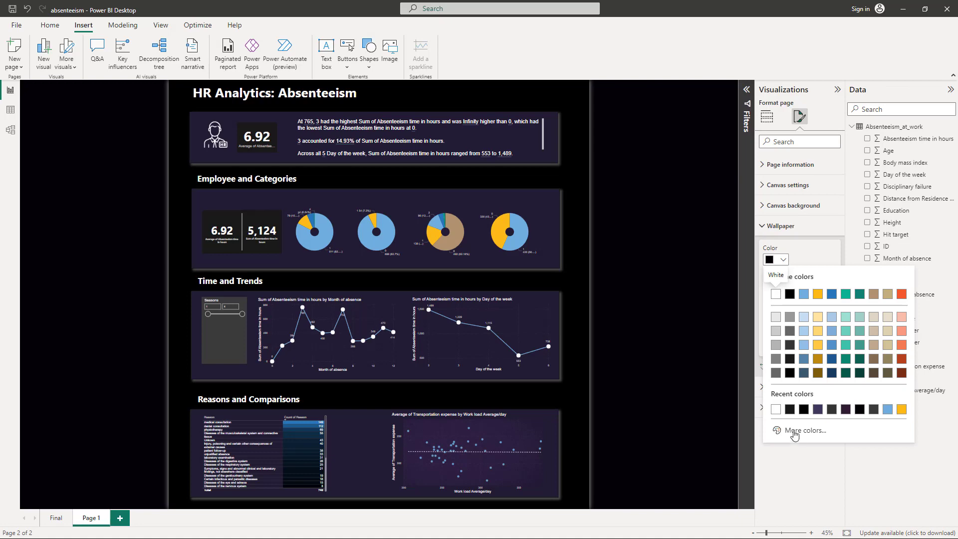
left_click(730, 303)
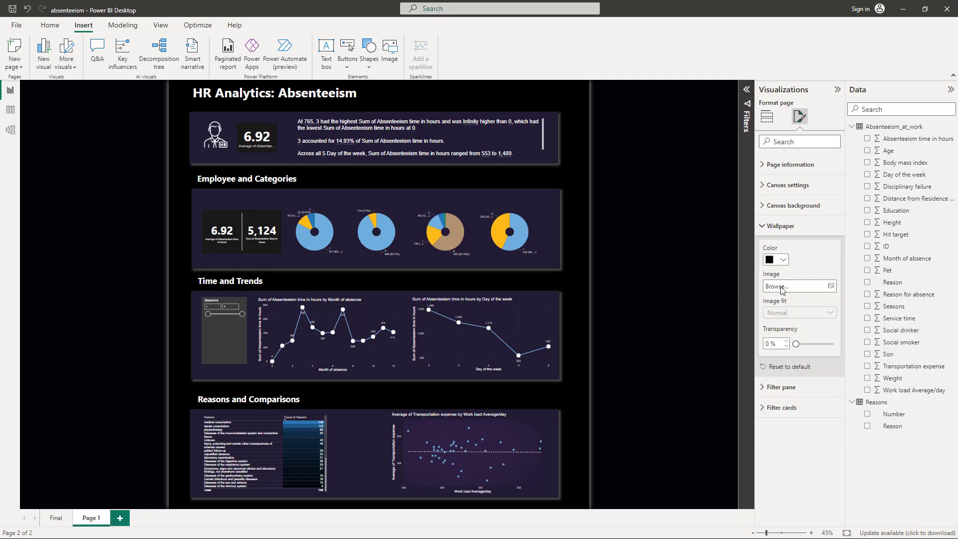
left_click(790, 287)
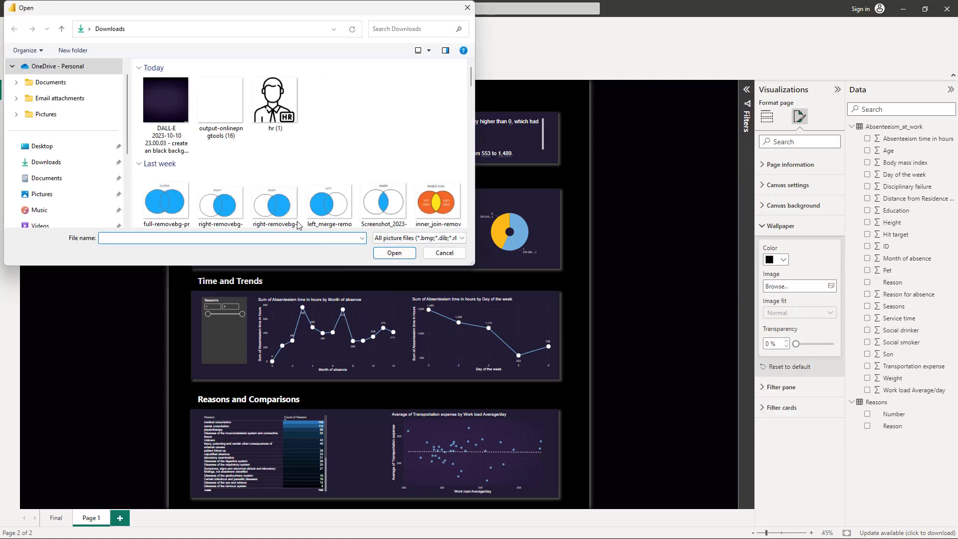
double_click(166, 104)
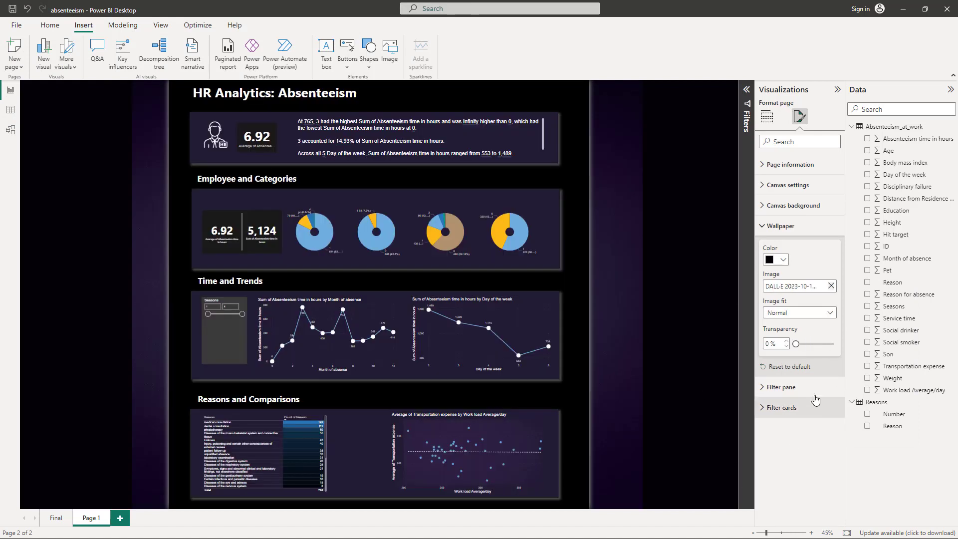
Set the wallpaper's image fit to Fill and return to the report canvas.
left_click(814, 313)
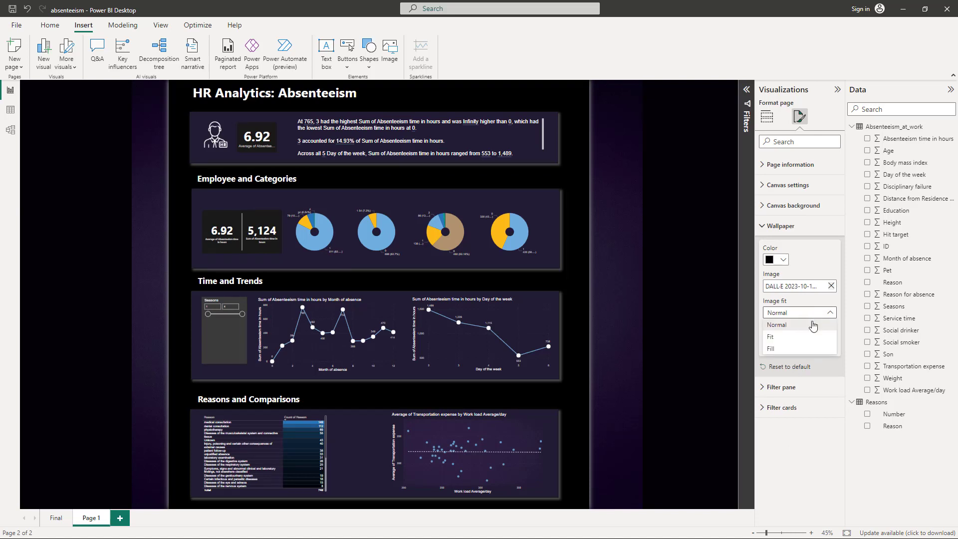
left_click(803, 353)
left_click(633, 422)
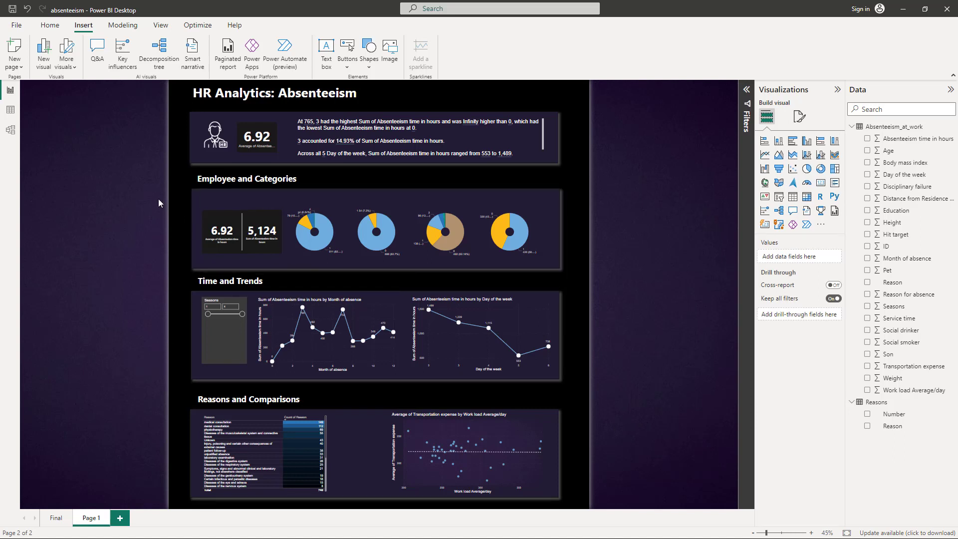
Review the Final page with its page view set to Fit to page and compare it with Page 1.
left_click(64, 520)
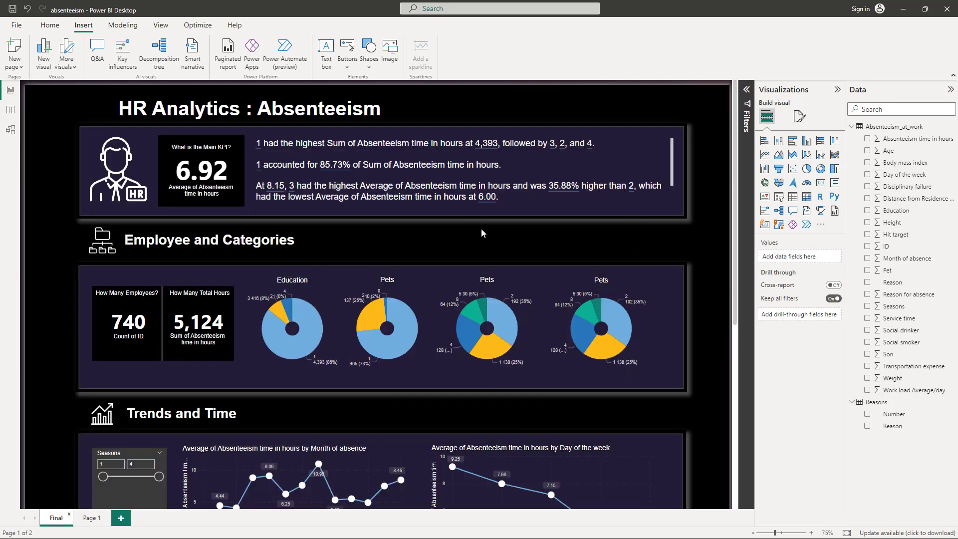
scroll(481, 228, "down", 5)
scroll(249, 157, "up", 3)
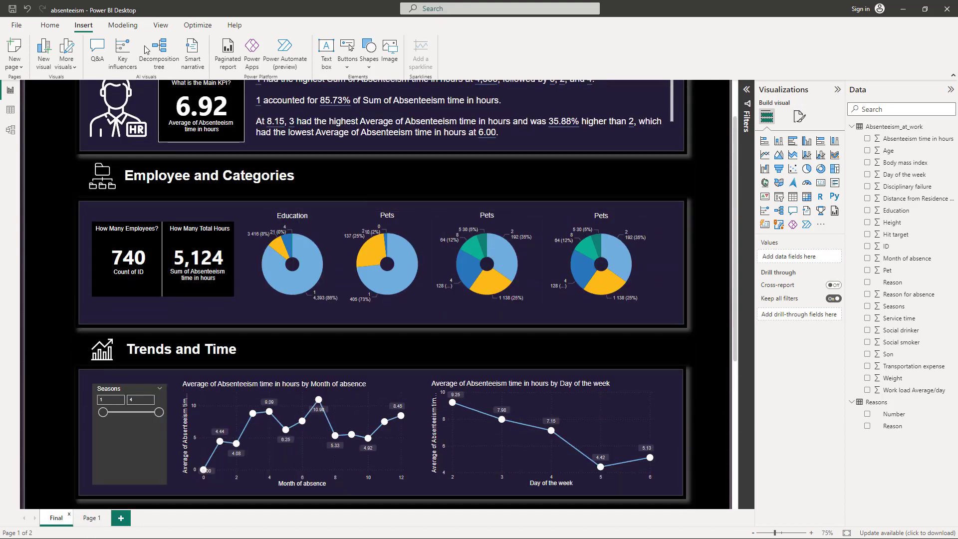
left_click(160, 25)
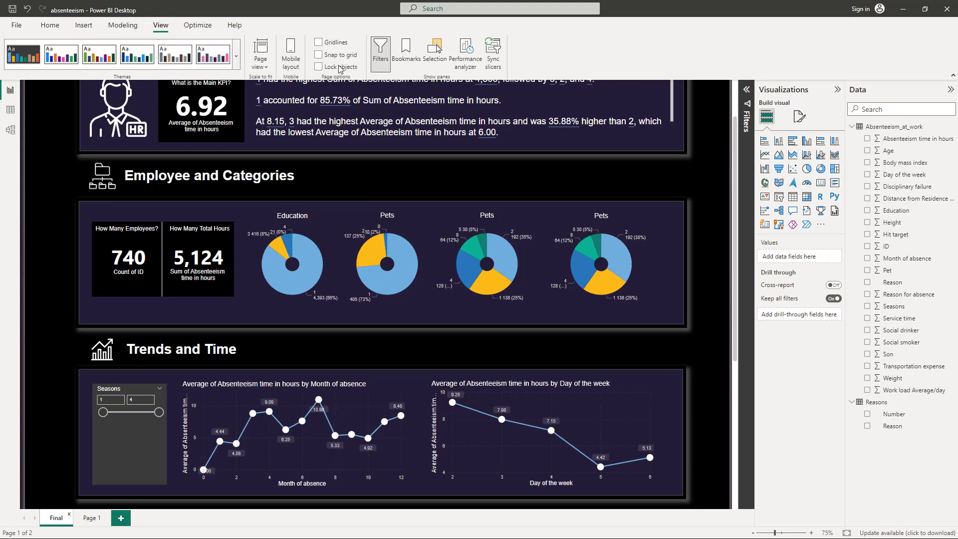
left_click(268, 68)
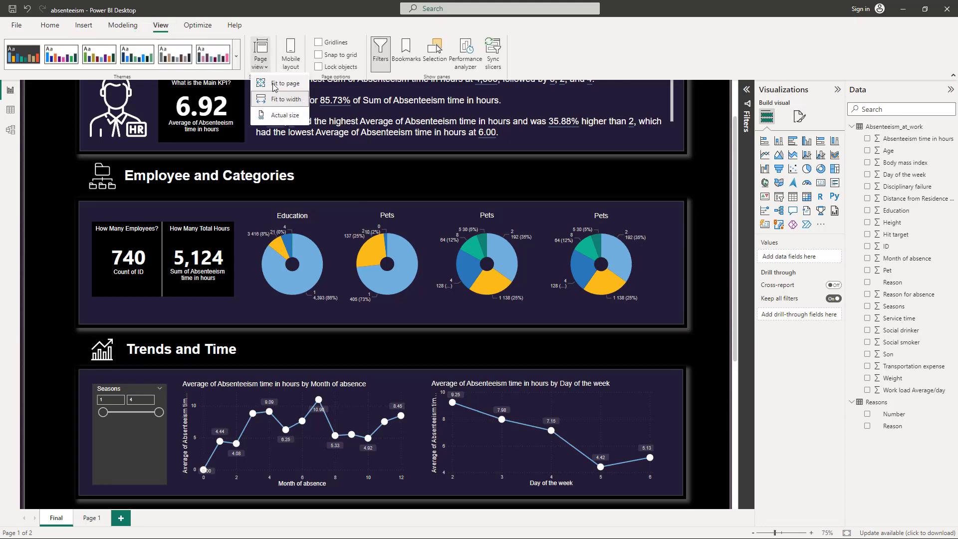
left_click(274, 85)
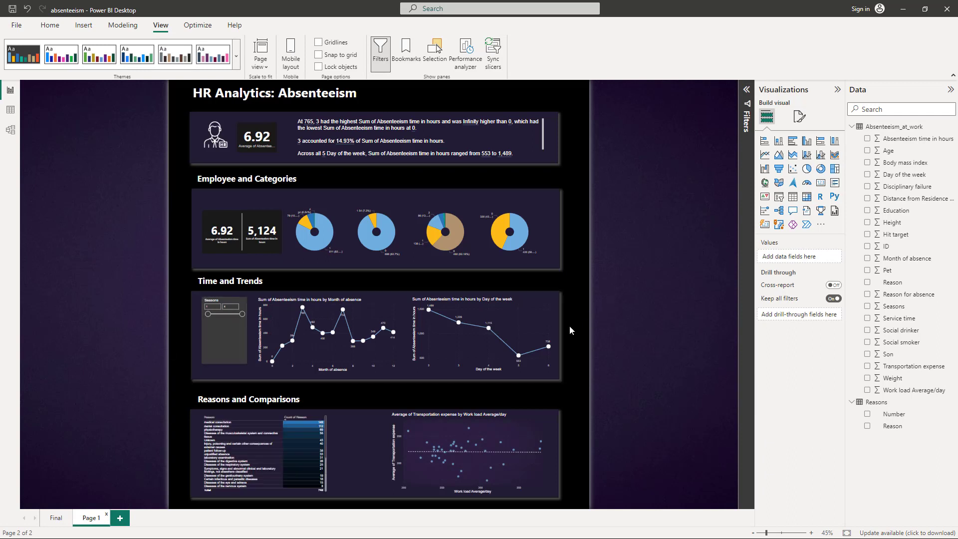
left_click(64, 521)
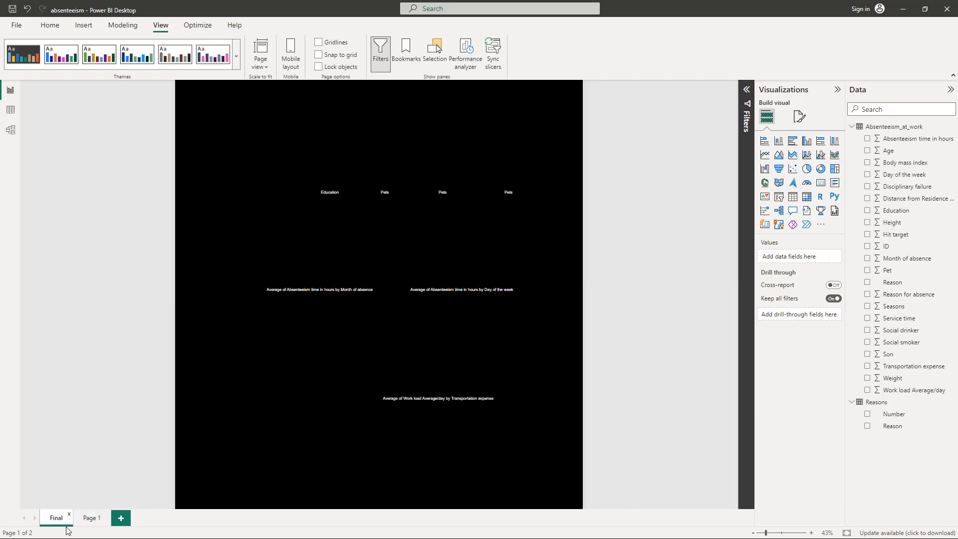